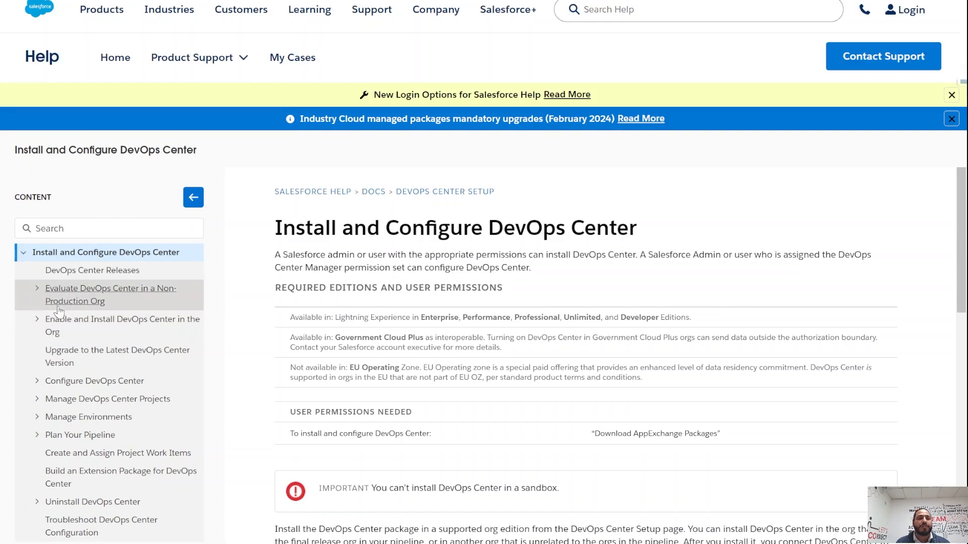
Step: Open the help article on enabling and installing DevOps Center in the org and read its installation steps
left_click(68, 319)
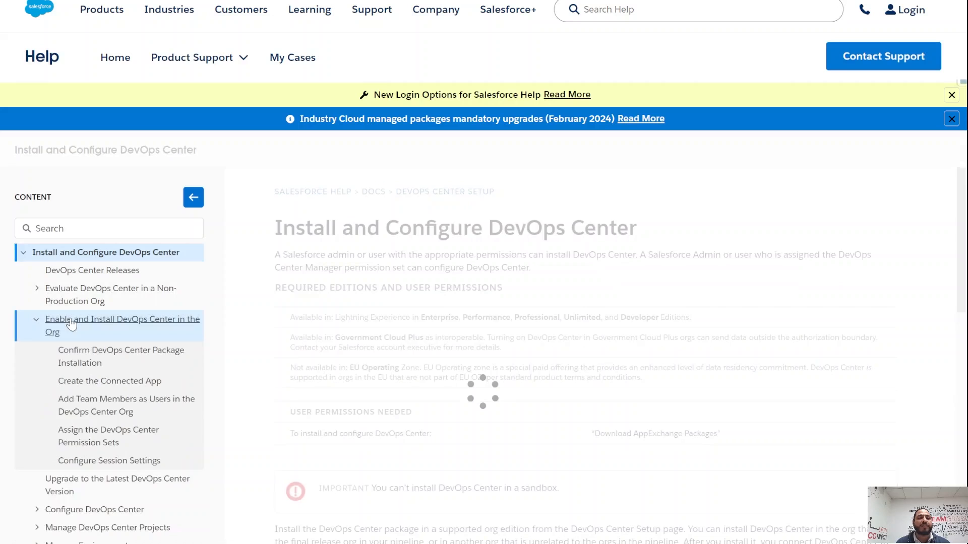
scroll(277, 295, "down", 1)
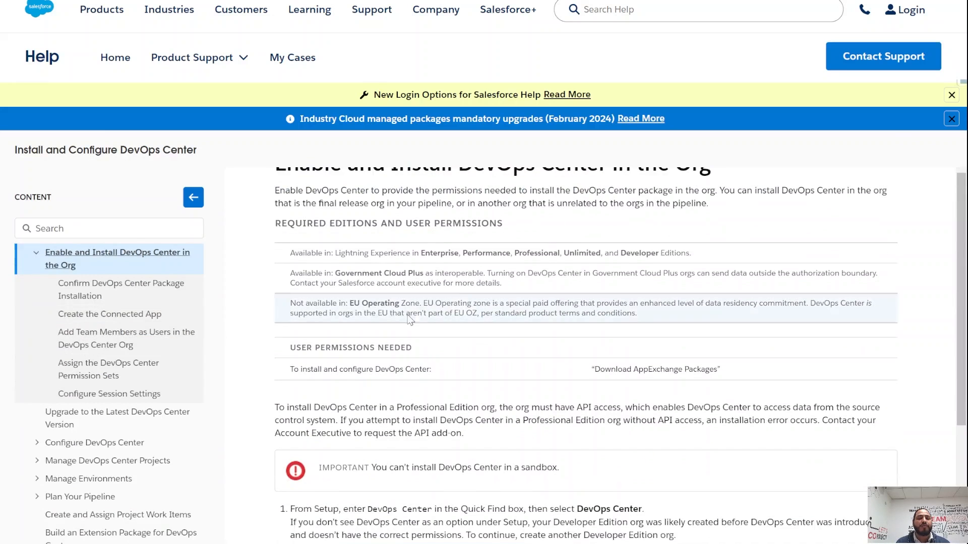
scroll(447, 348, "down", 2)
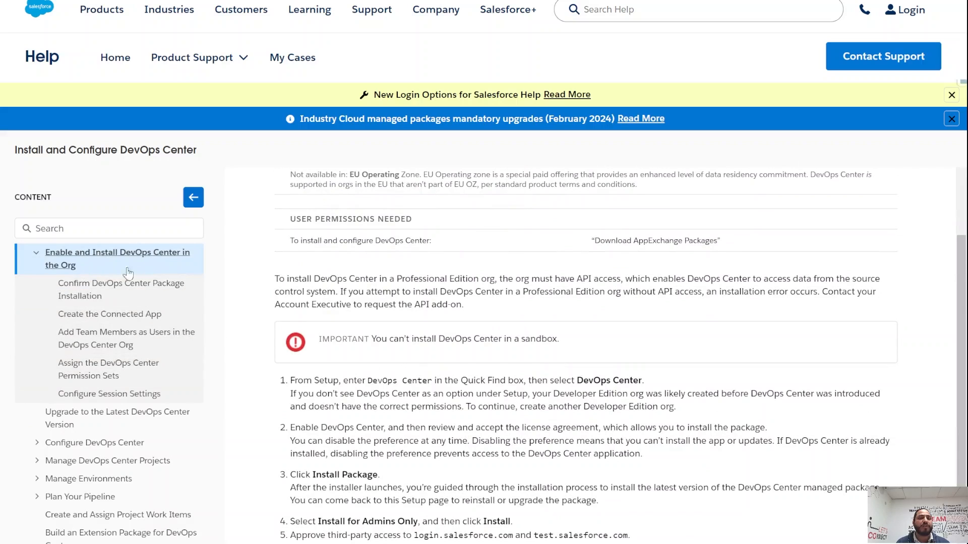
Step: Open the Confirm DevOps Center Package Installation article and review its instructions and example screenshot
left_click(102, 291)
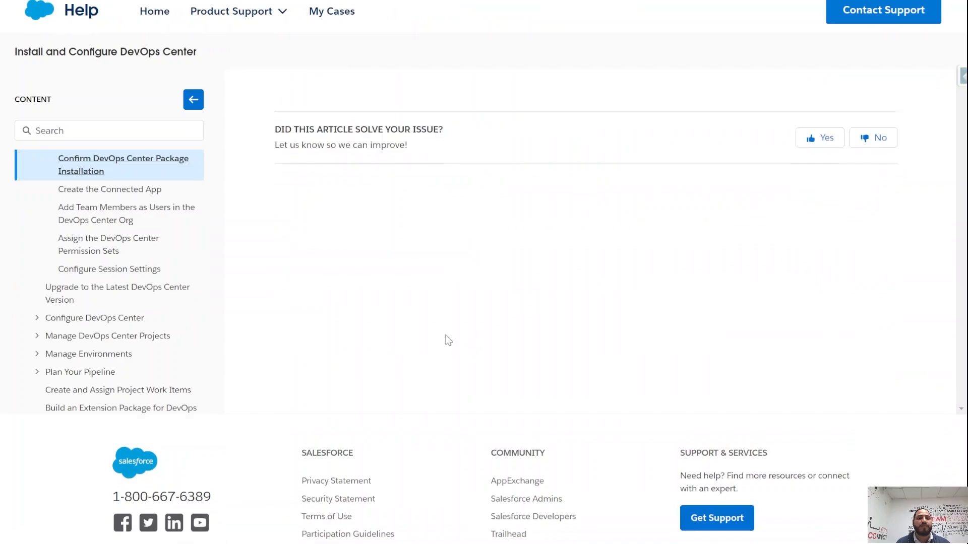
scroll(439, 308, "down", 1)
scroll(433, 236, "up", 1)
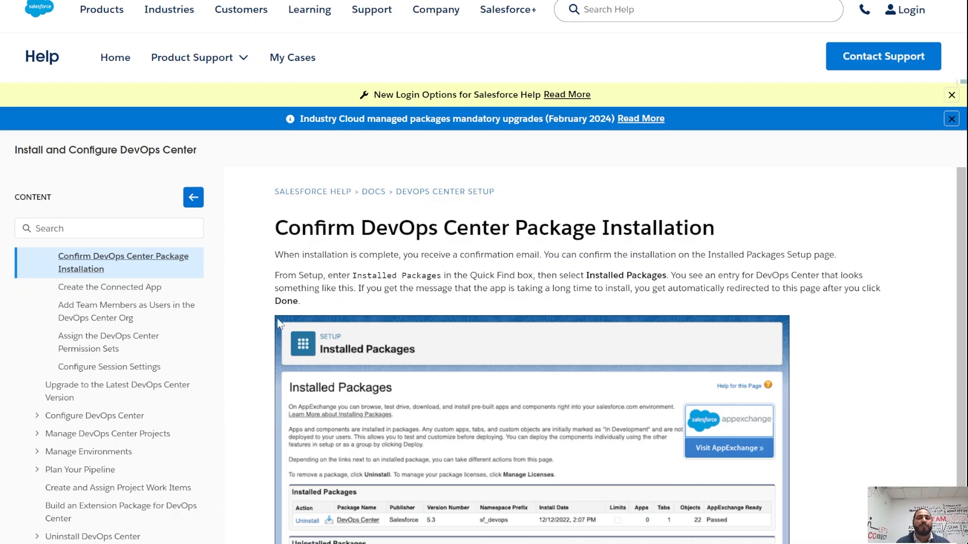
scroll(433, 317, "down", 1)
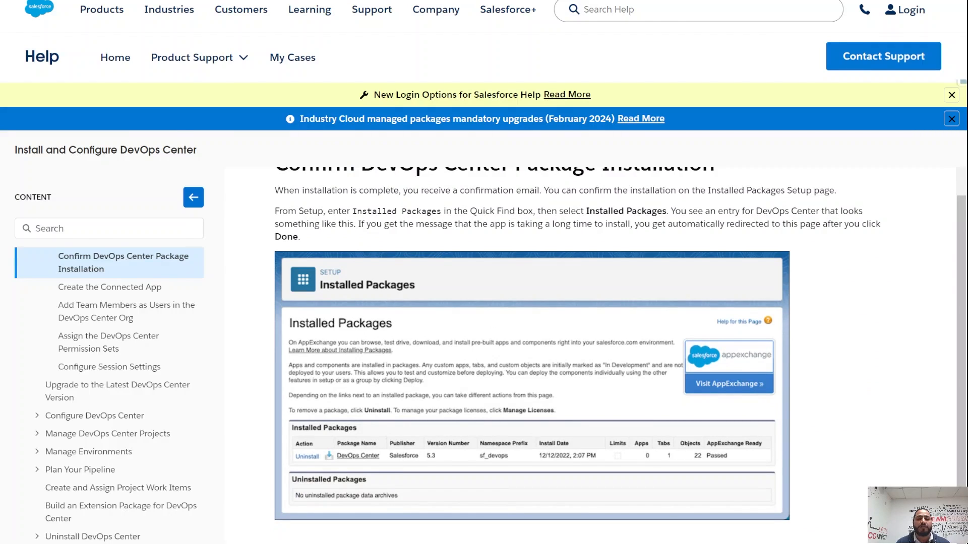
Step: Switch to Salesforce Setup, search for "instal", and check the DevOps Center package's install date under Installed Packages
left_click(70, 1)
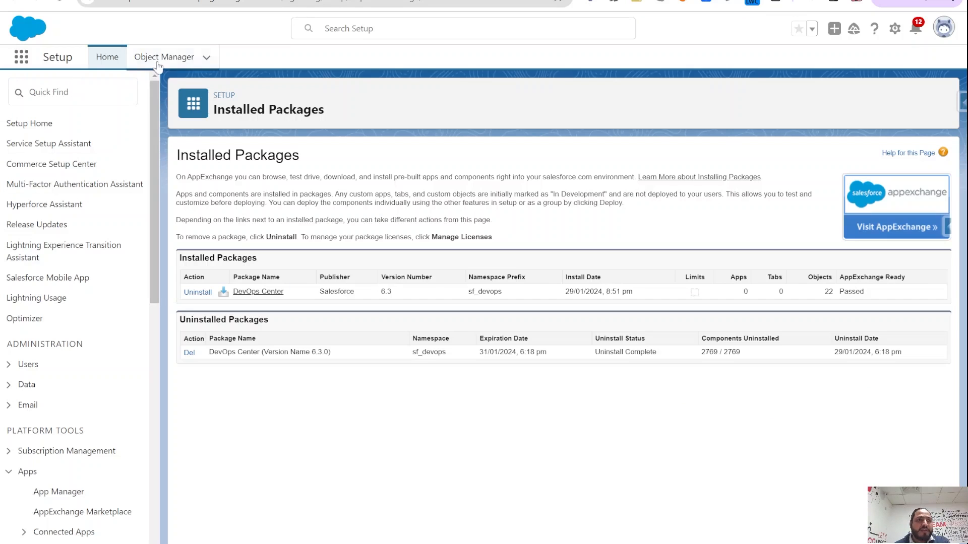
left_click(88, 96)
type("in")
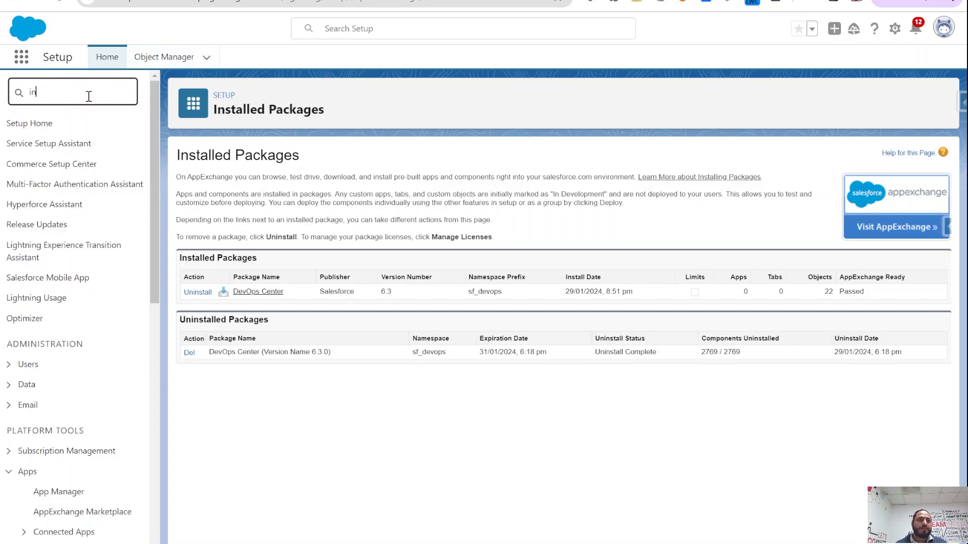
type("st")
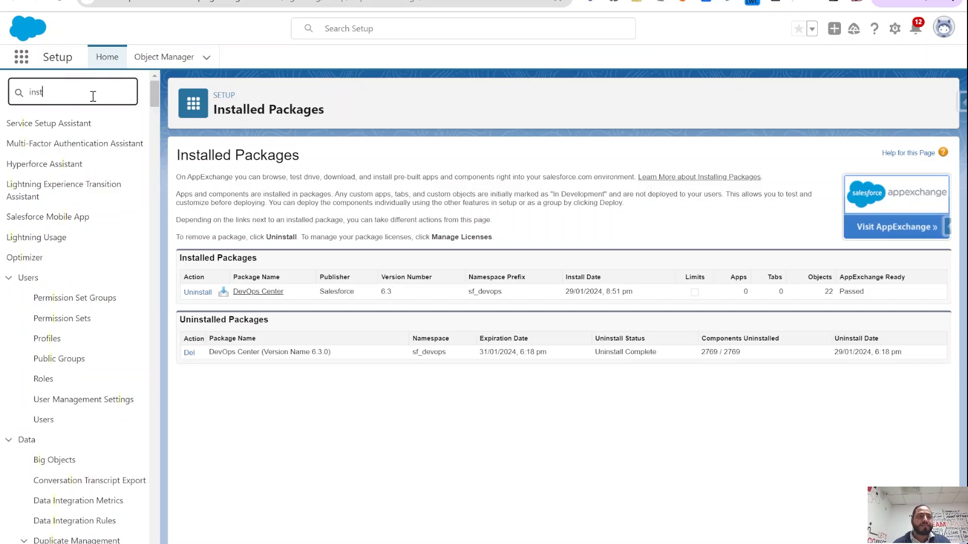
type("al")
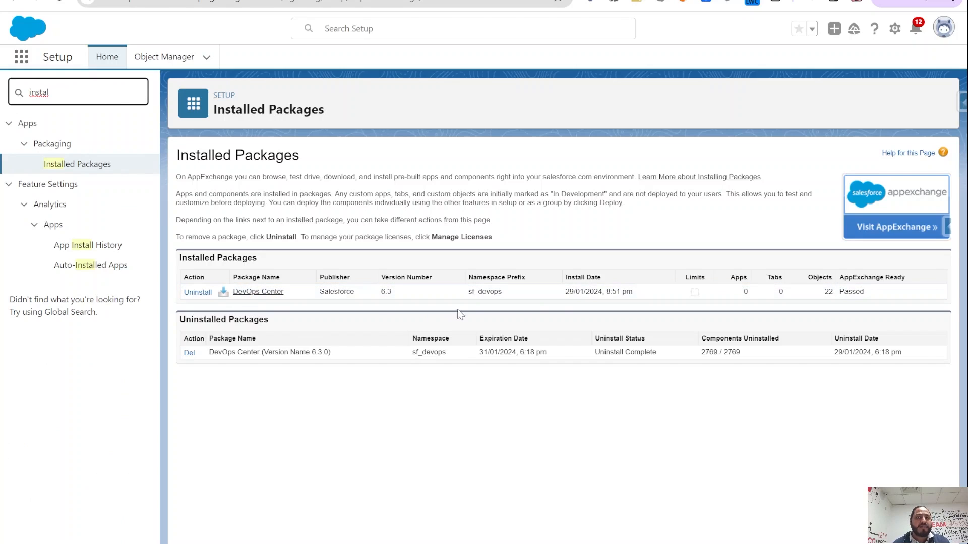
left_click_drag(565, 295, 628, 288)
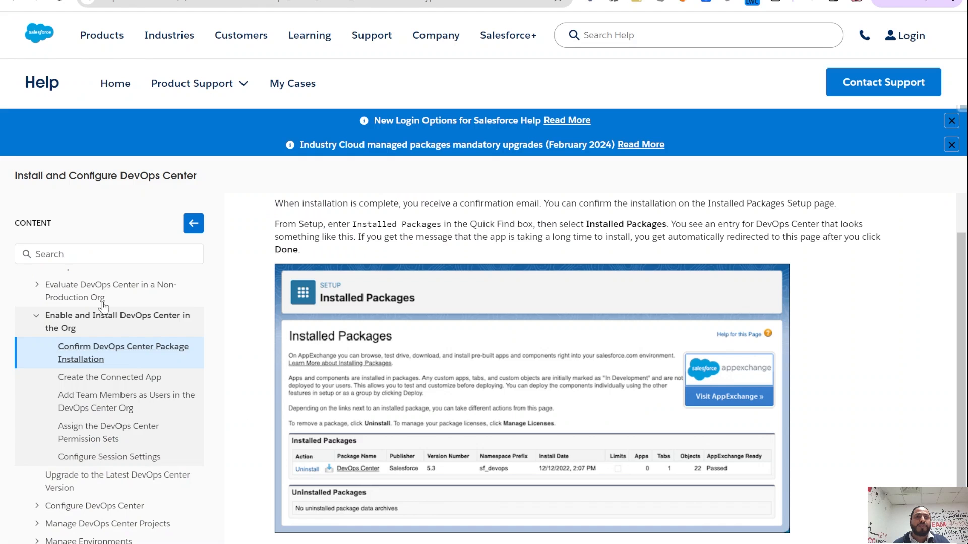
Step: Return to the DevOps Center help documentation and open the Create the Connected App article
scroll(106, 333, "up", 1)
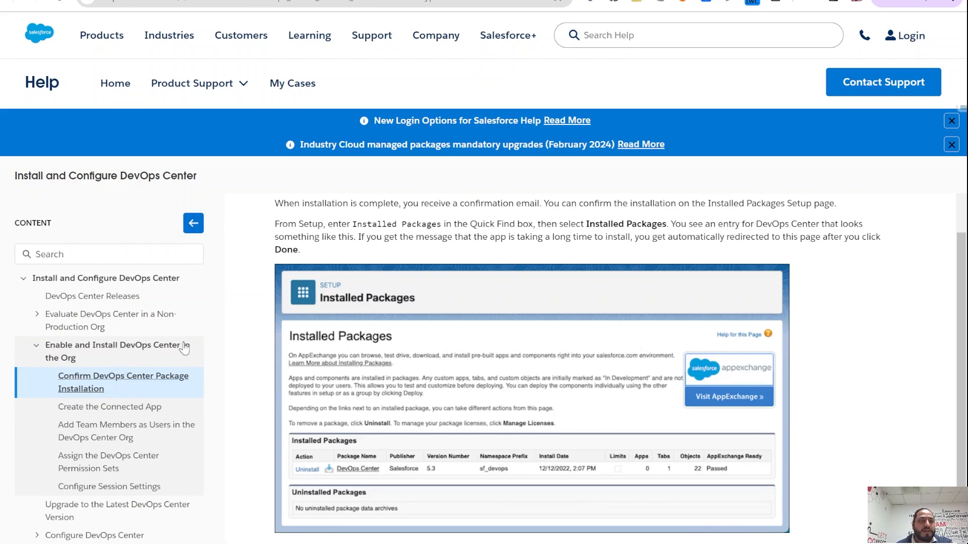
scroll(183, 348, "down", 2)
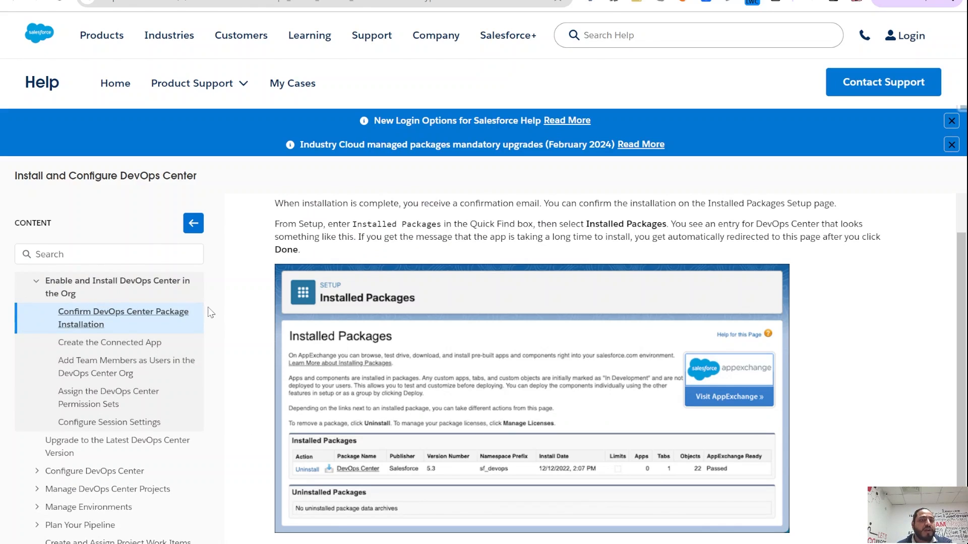
scroll(495, 343, "down", 2)
scroll(496, 344, "up", 1)
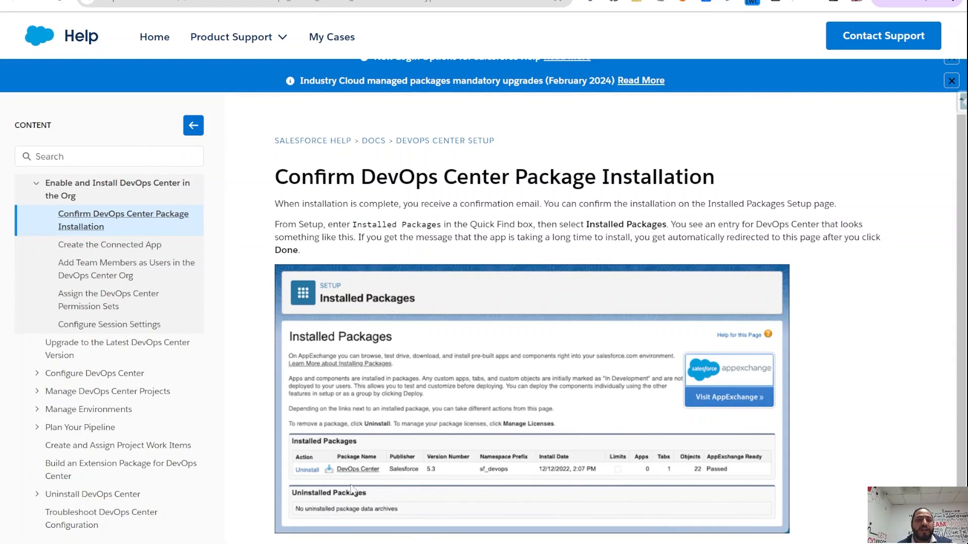
left_click(108, 244)
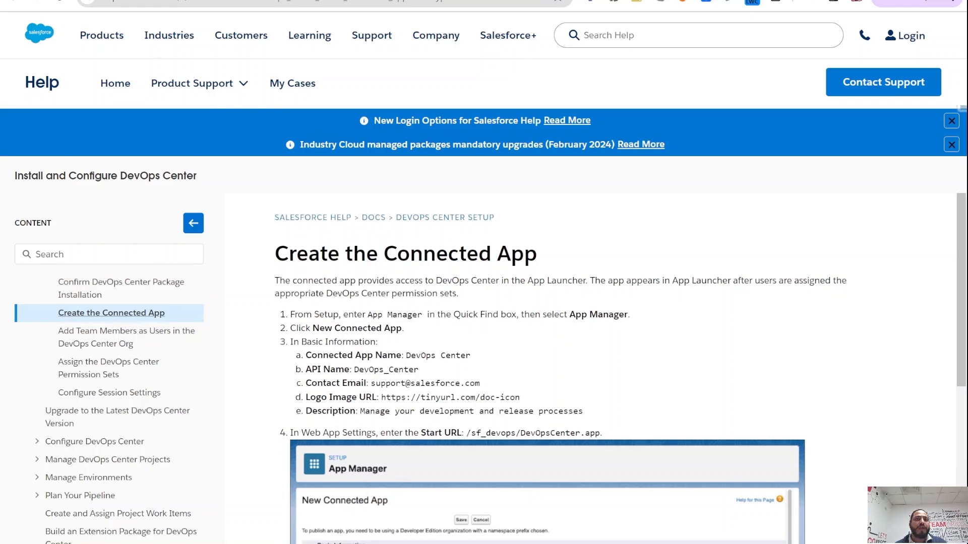
Step: Switch to Salesforce Setup, find App Manager by searching for "app ma", and start a new connected app
left_click(121, 1)
double_click(66, 94)
type("ap")
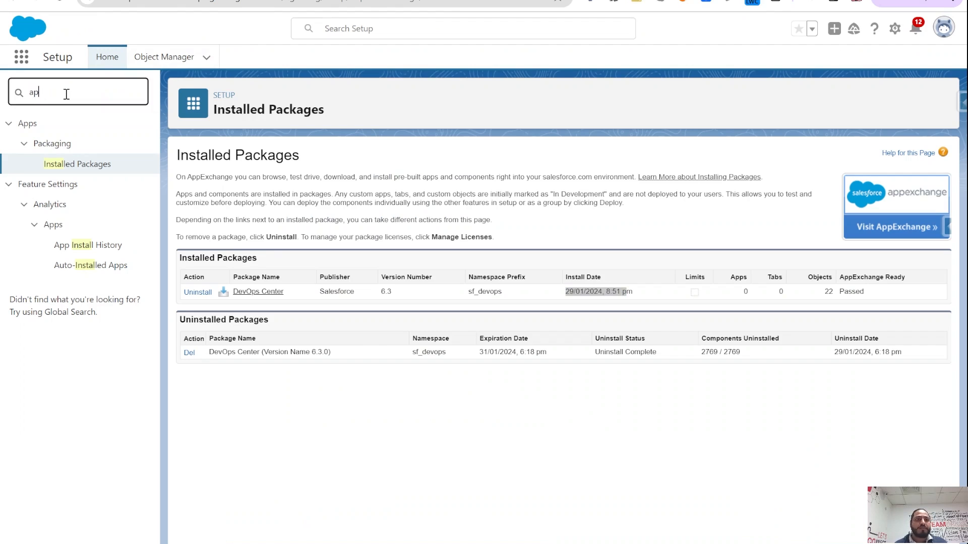
type("p ma")
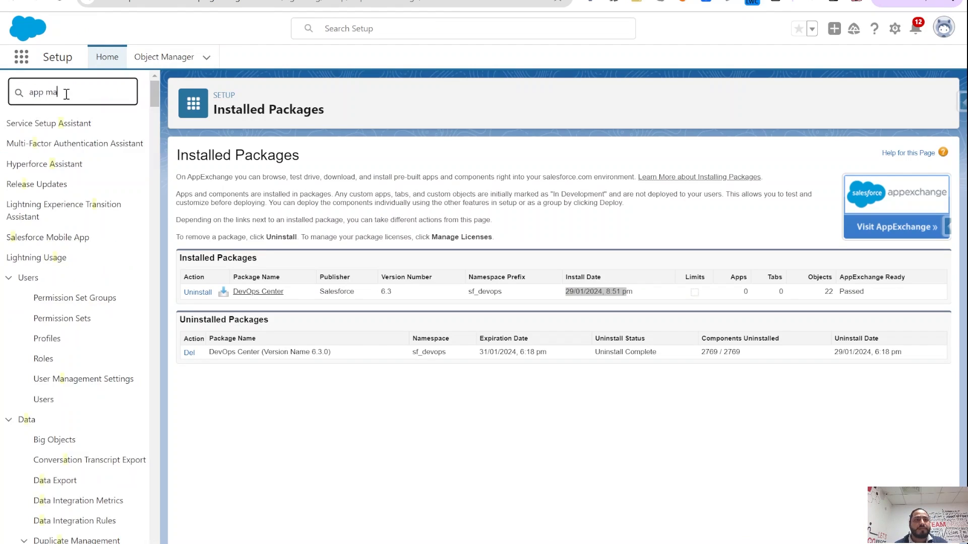
left_click(79, 145)
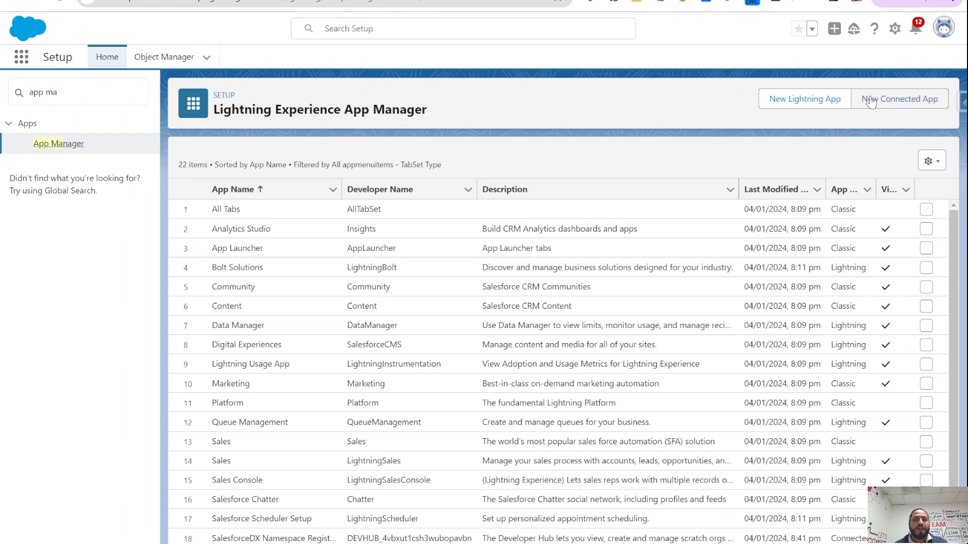
left_click(871, 99)
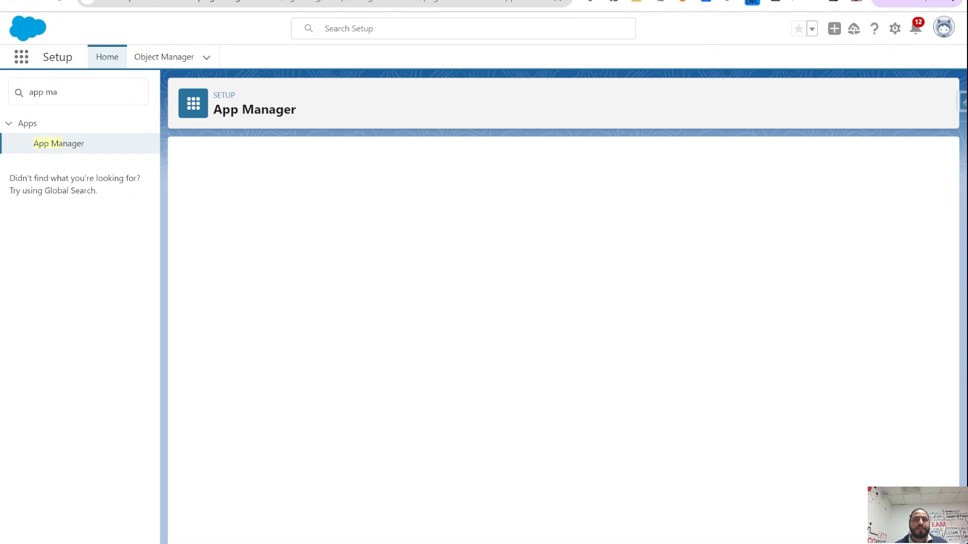
Step: Copy the app name from the help article and set the Connected App Name to DevOps Center
key("ctrl+Tab")
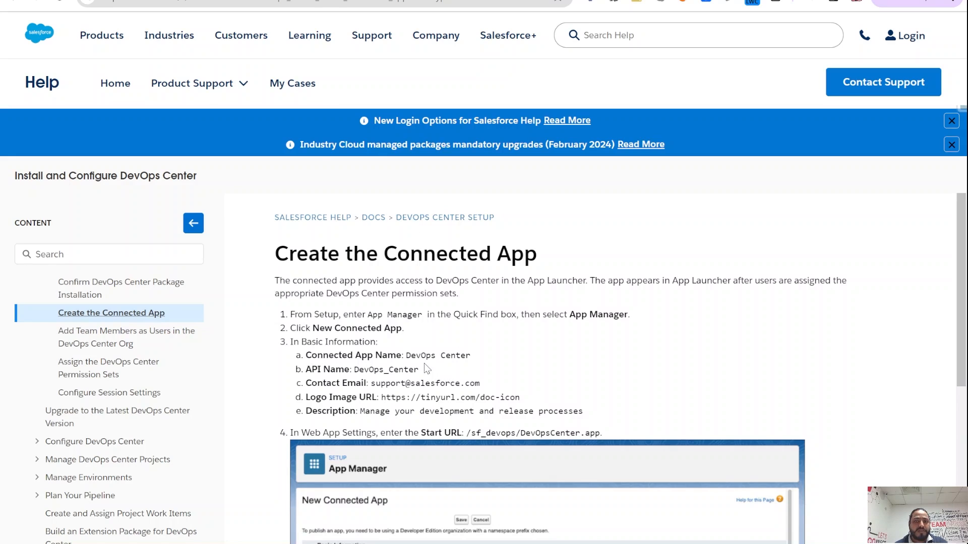
left_click_drag(407, 358, 478, 350)
key("ctrl+c")
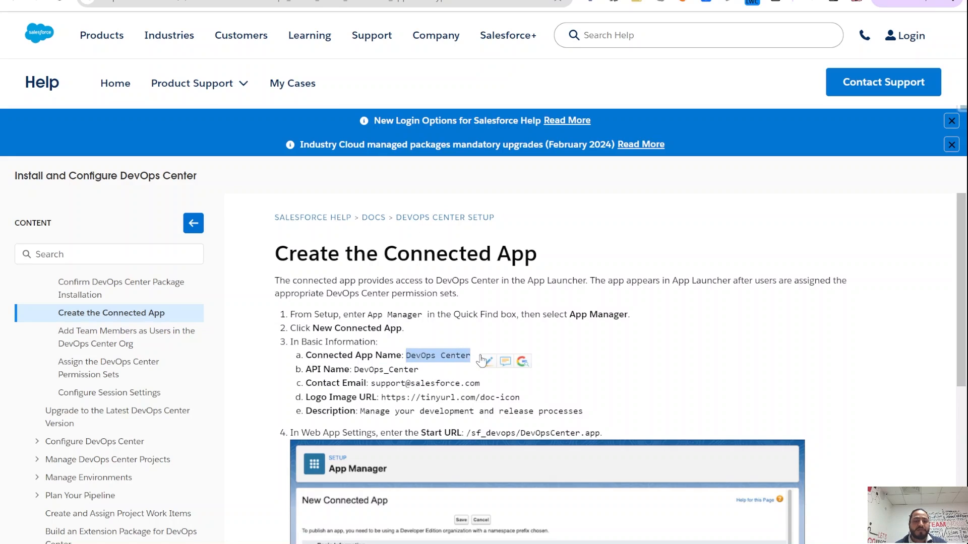
key("ctrl+Tab")
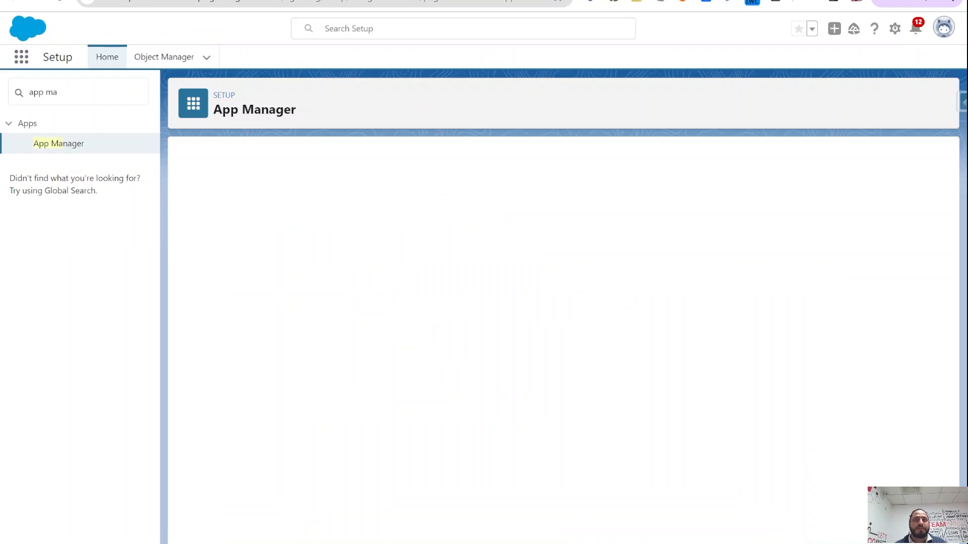
key("ctrl+v")
left_click(650, 275)
Step: Fill in the connected app's contact email and clear its contact phone
left_click(355, 260)
type("a")
left_click(386, 283)
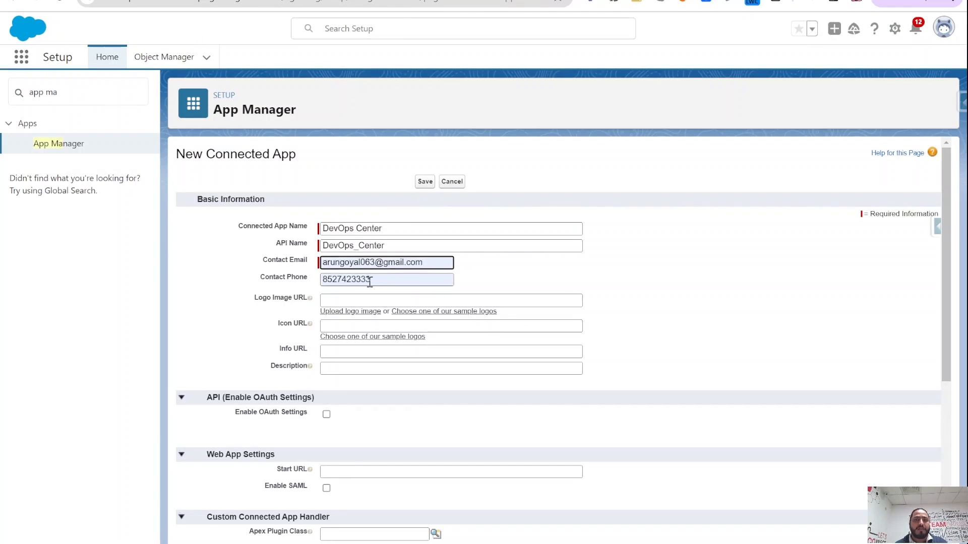
left_click_drag(378, 279, 326, 280)
key("BackSpace")
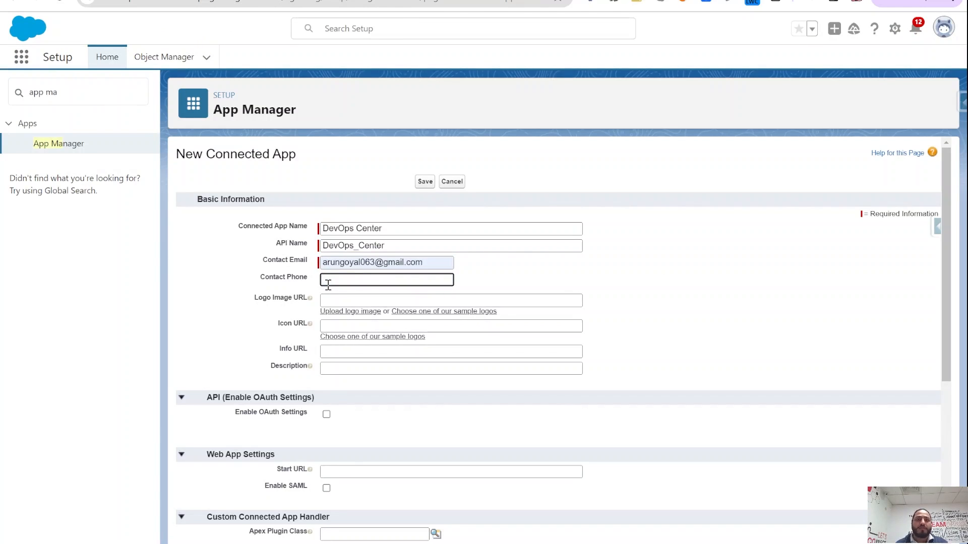
double_click(564, 277)
left_click(545, 1)
scroll(504, 259, "down", 2)
scroll(505, 260, "down", 1)
left_click_drag(383, 269, 524, 269)
key("ctrl+c")
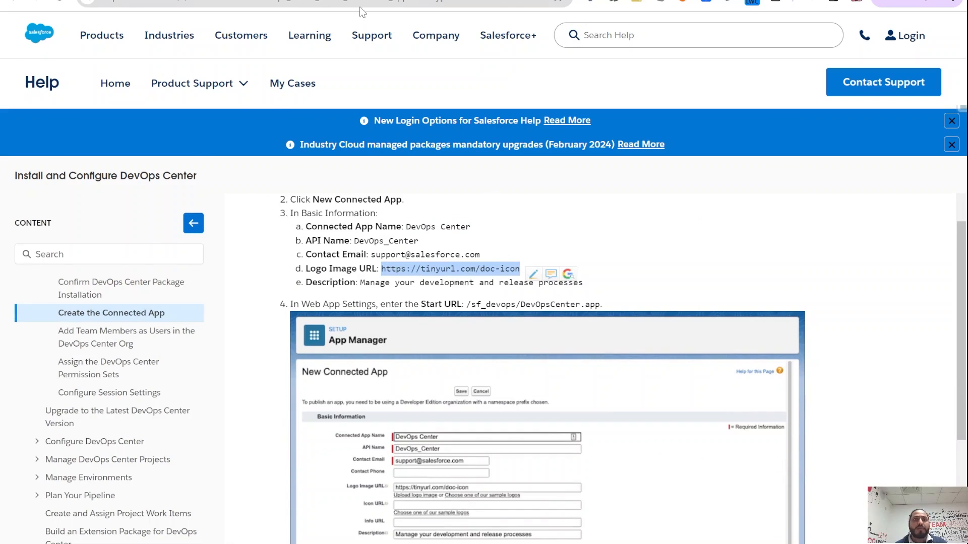
left_click(383, 1)
scroll(403, 247, "down", 1)
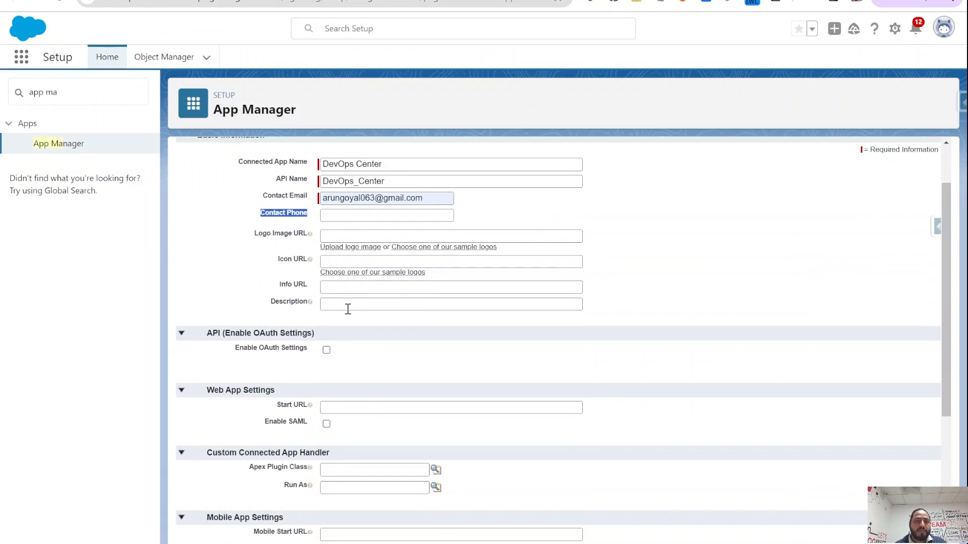
left_click(366, 234)
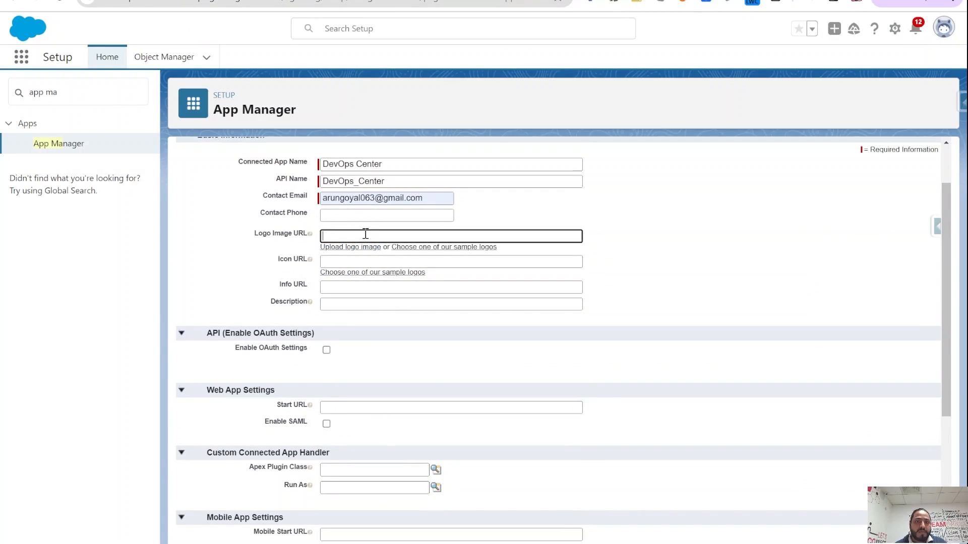
key("ctrl+v")
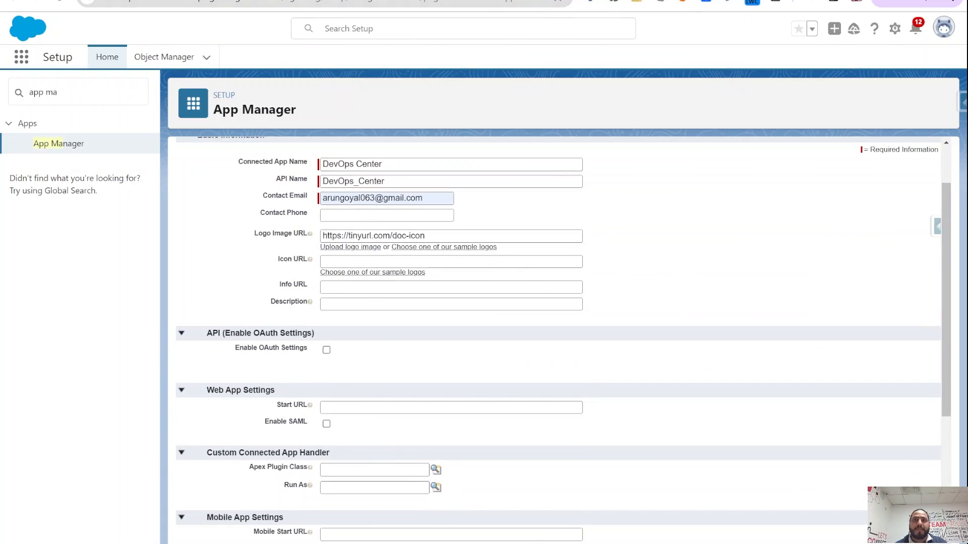
Step: Copy the start address from the help article and set the web app Start URL to /sf_devops/DevOpsCenter.app
key("ctrl+Tab")
left_click_drag(468, 304, 602, 304)
key("ctrl+c")
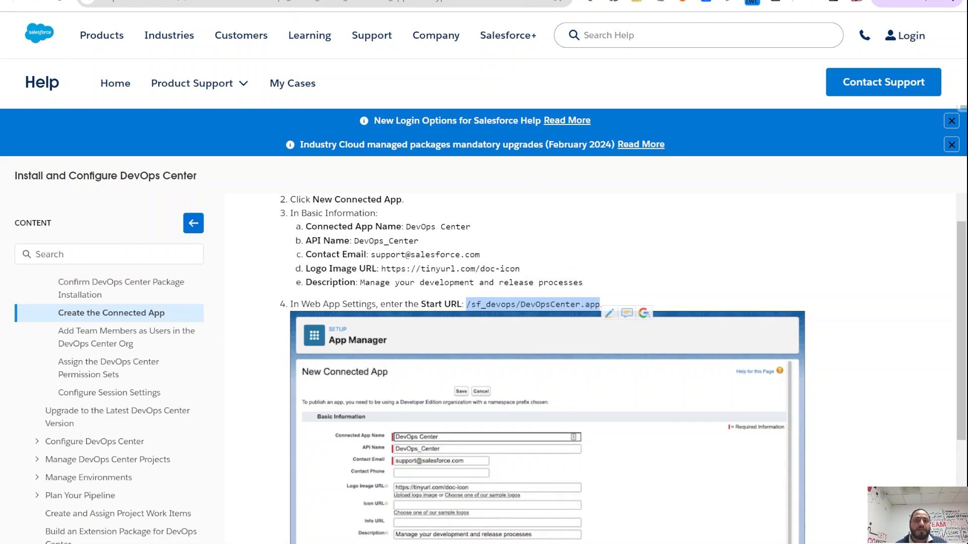
left_click(303, 1)
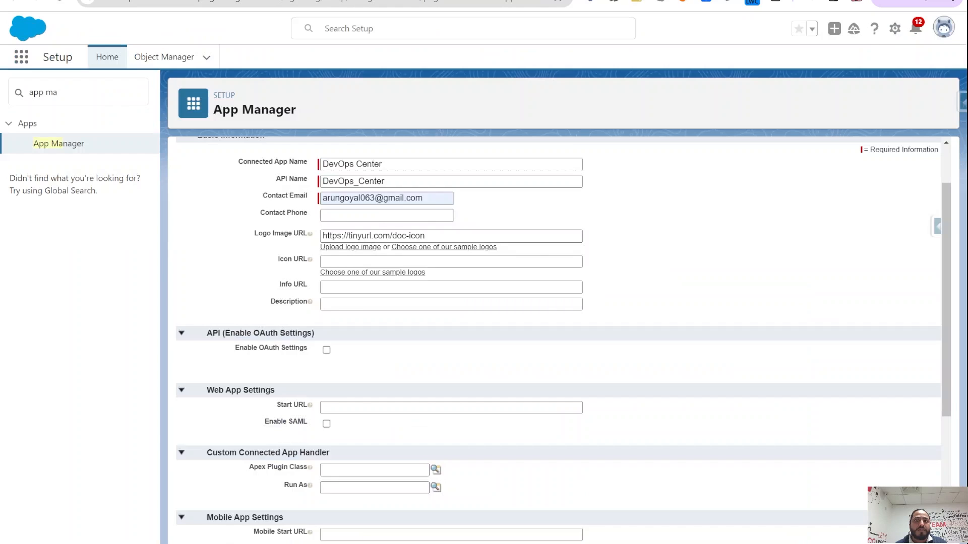
scroll(337, 338, "down", 1)
left_click(341, 342)
key("ctrl+v")
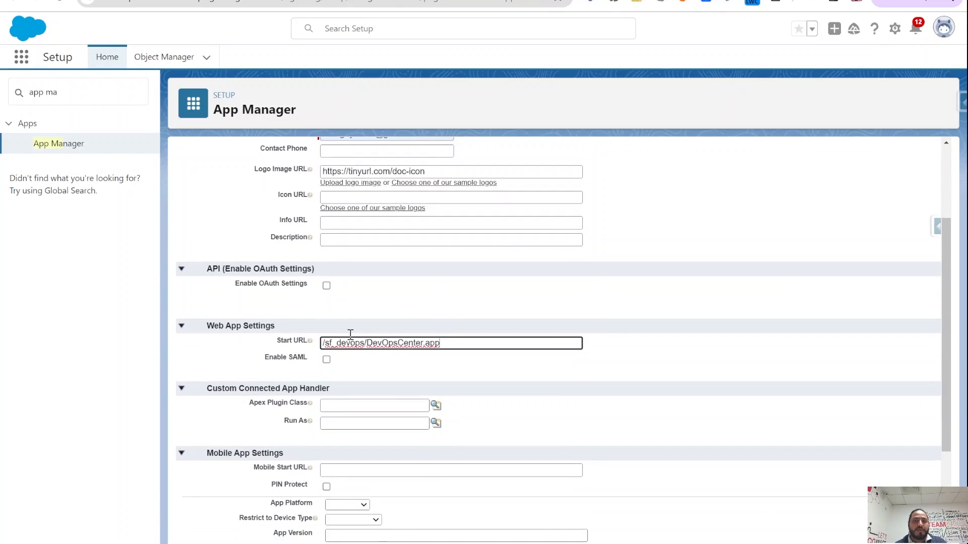
left_click(438, 305)
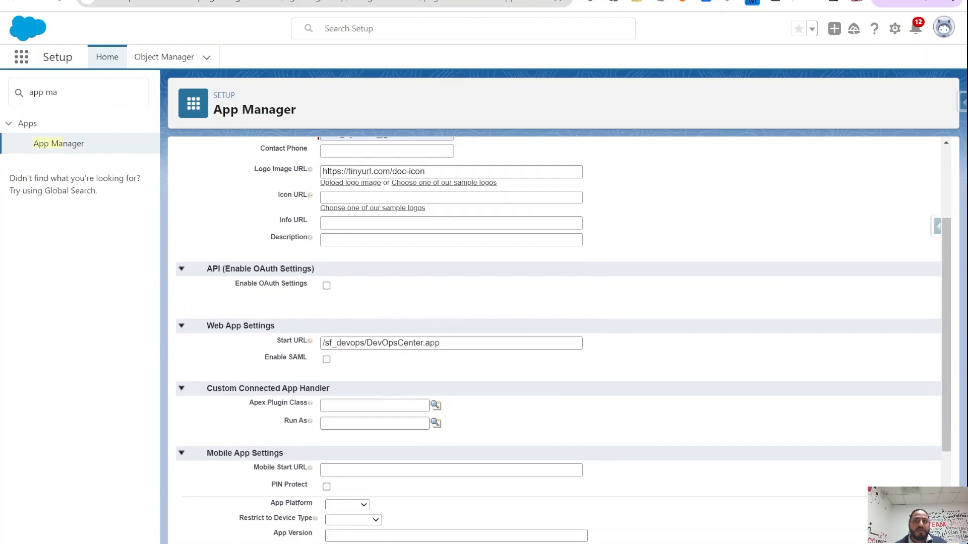
Step: Copy the description from the help article and set the connected app's Description to Manage your development and release processes
key("ctrl+Tab")
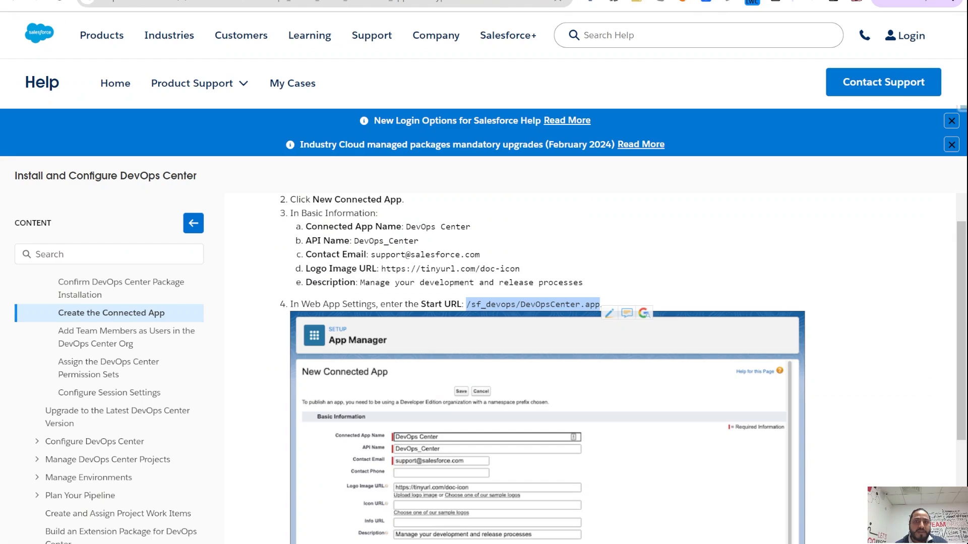
scroll(450, 409, "down", 1)
scroll(394, 316, "up", 1)
scroll(429, 277, "down", 1)
left_click_drag(360, 218, 583, 219)
key("ctrl+c")
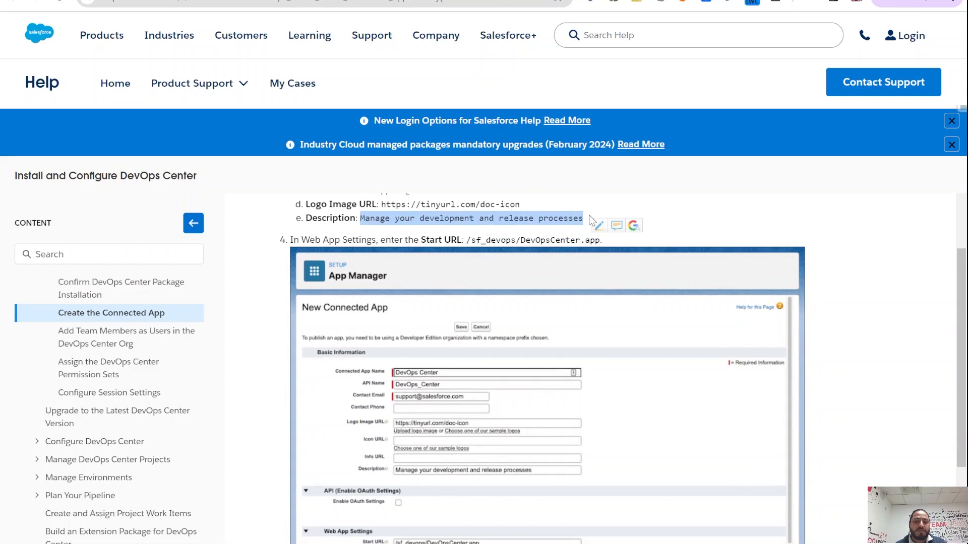
key("alt+Tab")
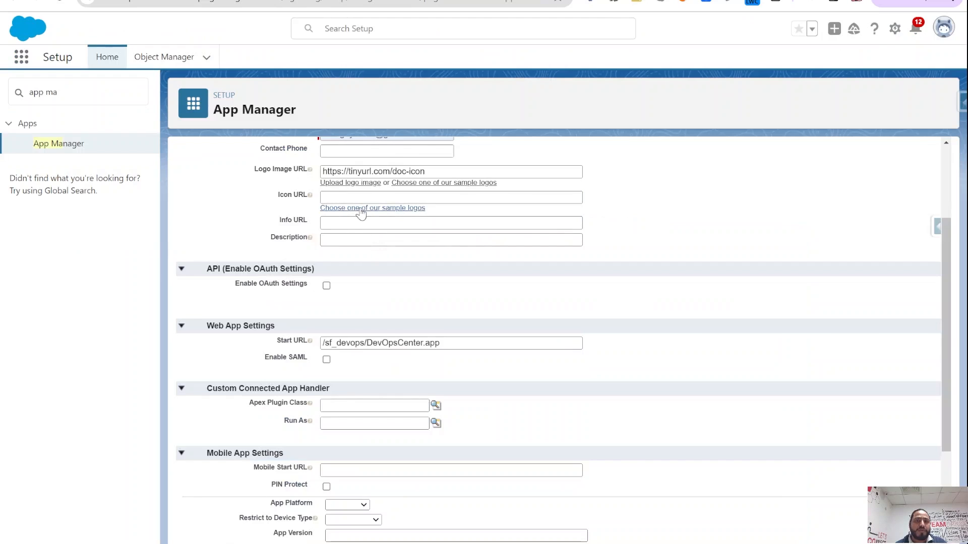
scroll(373, 229, "up", 1)
left_click(357, 303)
key("ctrl+v")
left_click(612, 318)
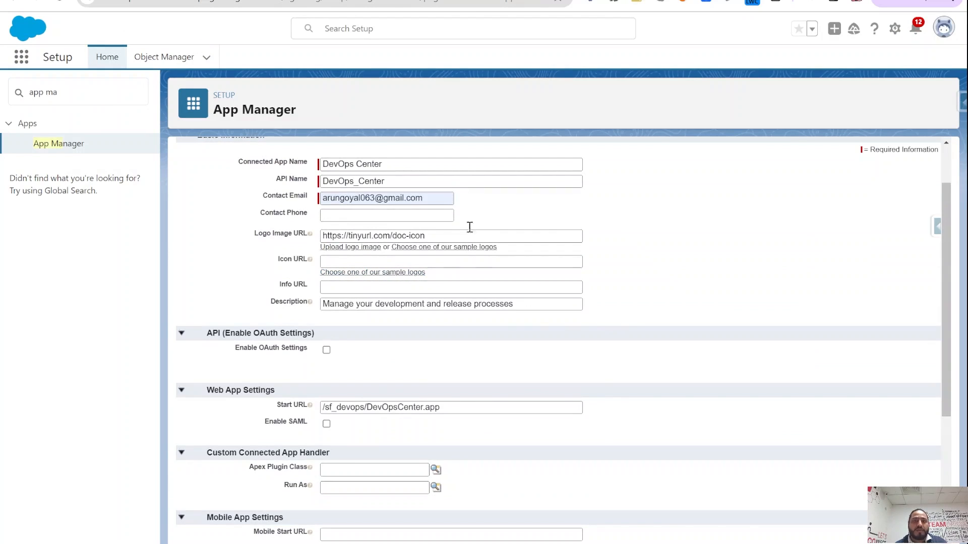
Step: Compare the new connected app form with the help article's example and save the connected app
key("ctrl+Tab")
key("alt+Tab")
scroll(509, 267, "down", 3)
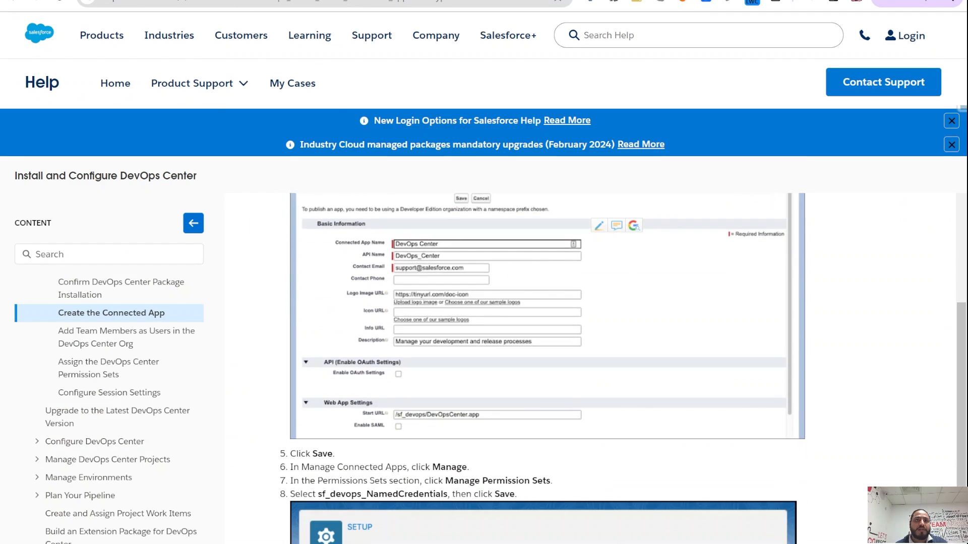
key("alt+Tab")
scroll(484, 307, "down", 2)
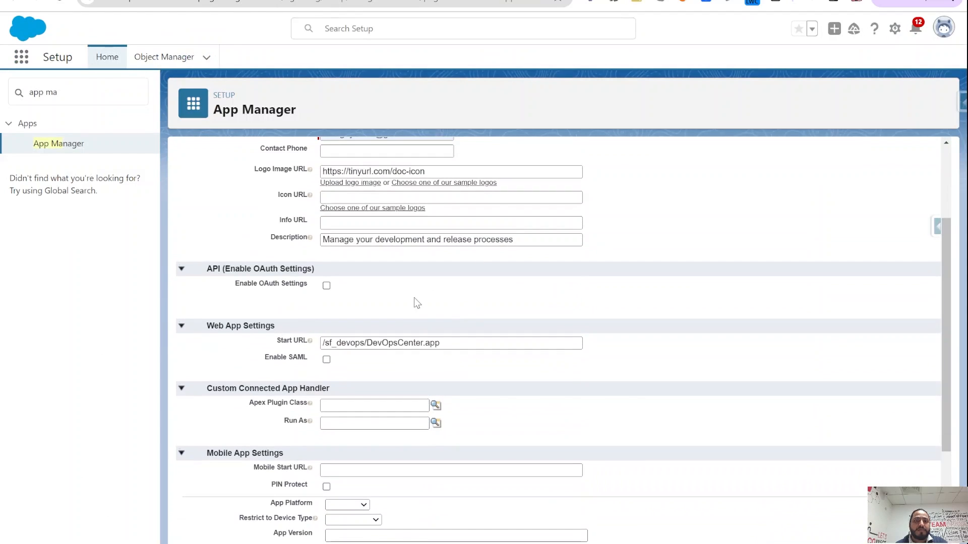
left_click_drag(453, 343, 321, 347)
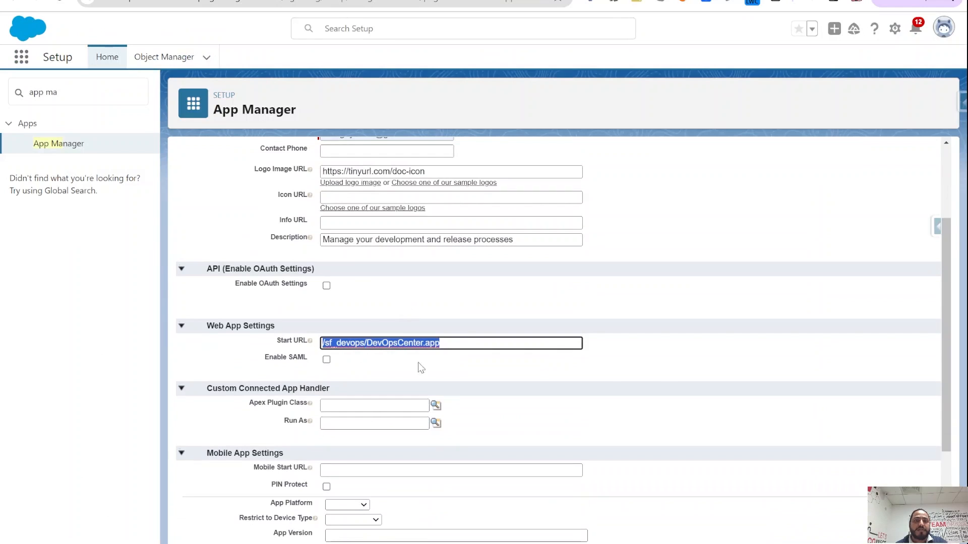
scroll(418, 367, "down", 3)
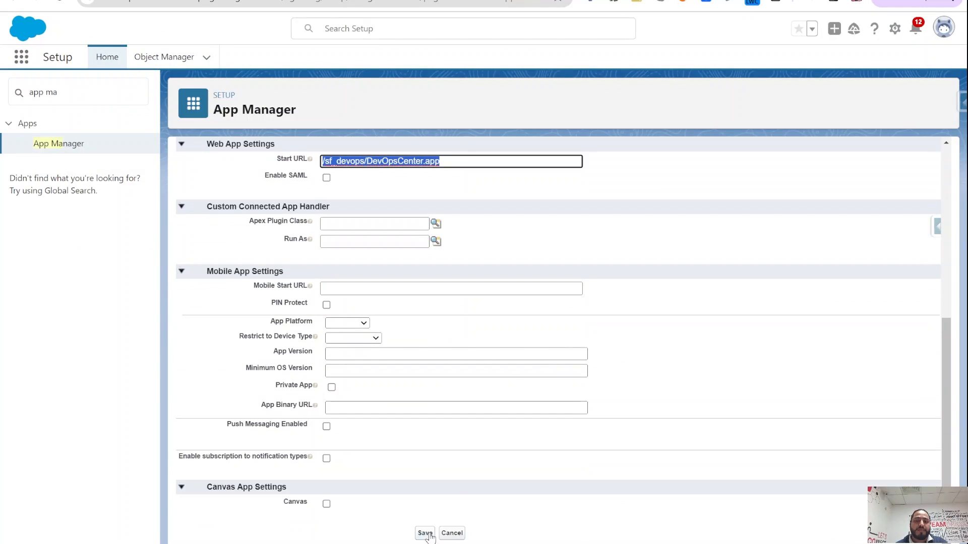
left_click(425, 533)
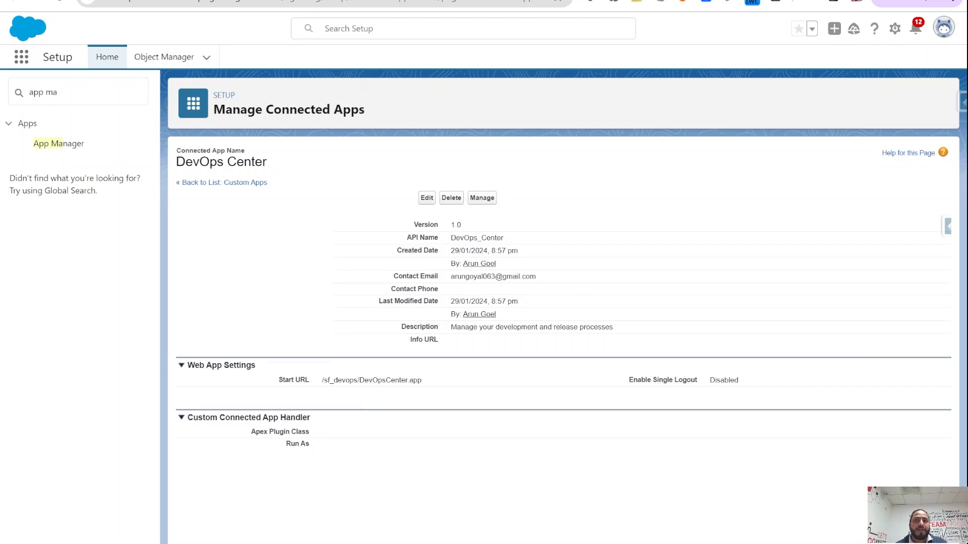
Step: Consult the help article's post-save instructions and open the management page of the DevOps Center connected app
key("ctrl+Tab")
scroll(526, 335, "down", 1)
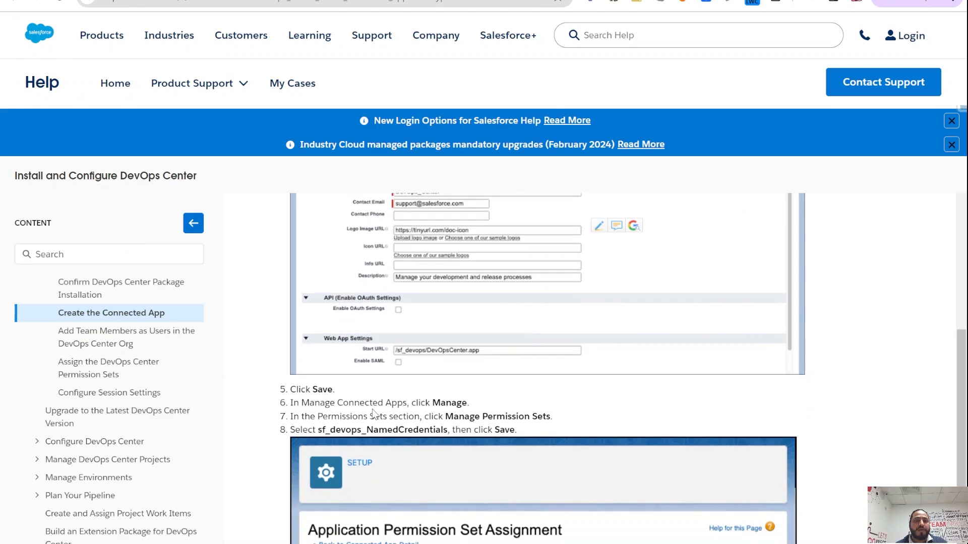
key("ctrl+shift+Tab")
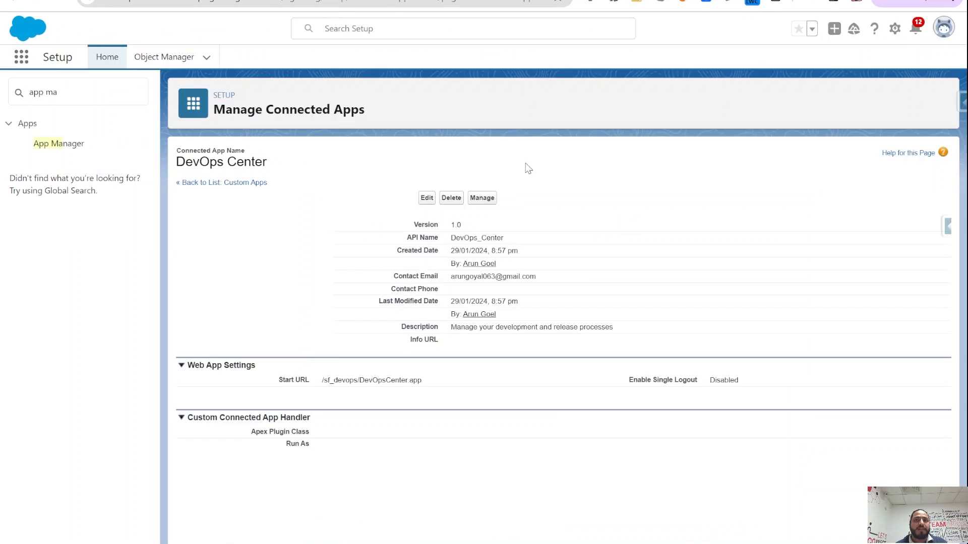
left_click(482, 198)
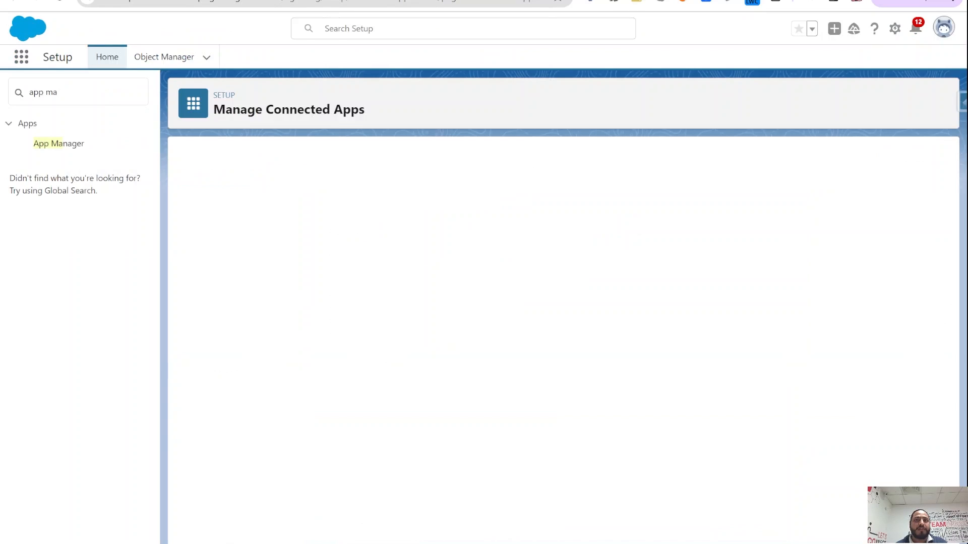
Step: Read the permission set instructions in the help article and open the connected app's permission set assignment
key("ctrl+Tab")
scroll(558, 310, "down", 1)
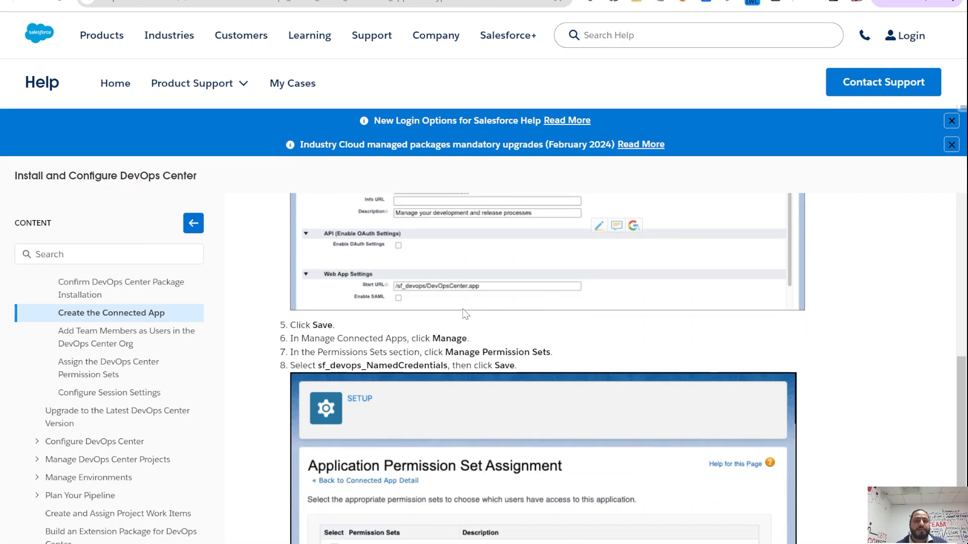
scroll(466, 312, "down", 2)
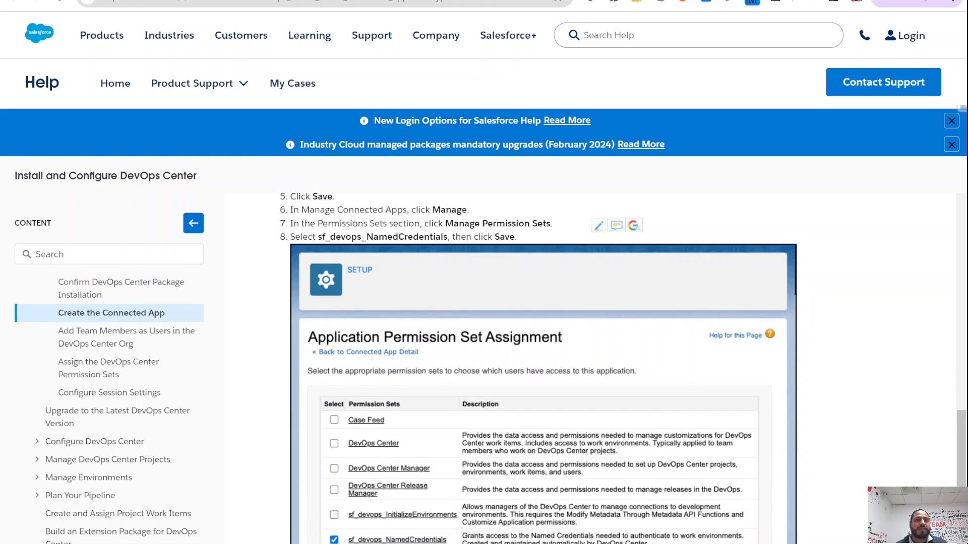
key("ctrl+shift+Tab")
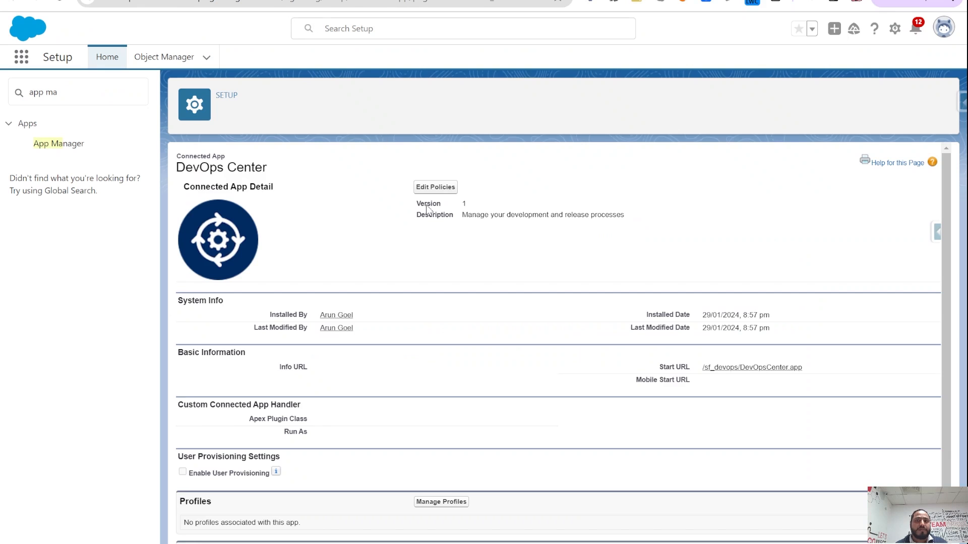
scroll(429, 217, "down", 1)
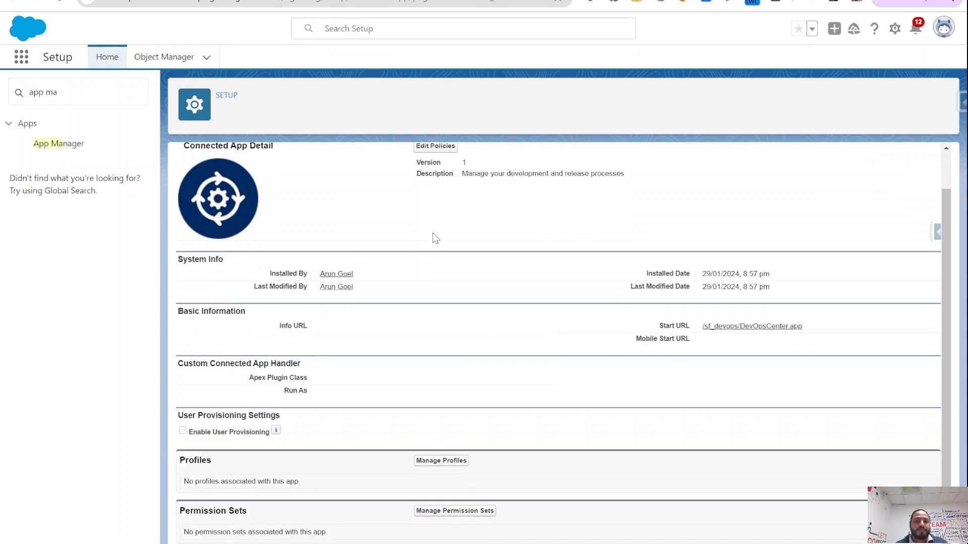
left_click(464, 512)
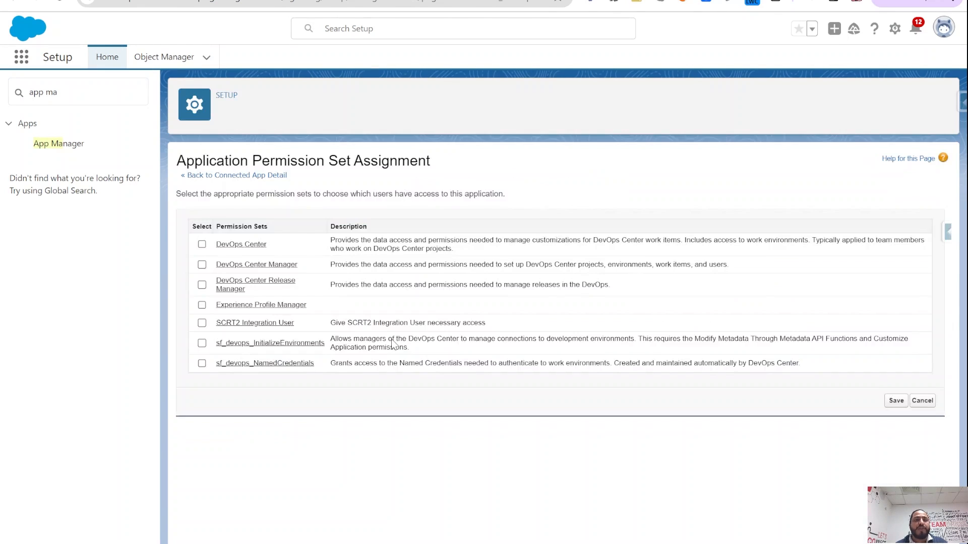
Step: Assign only the sf_devops_NamedCredentials permission set to the connected app, checking the help article's example, and save
left_click(202, 343)
left_click(202, 363)
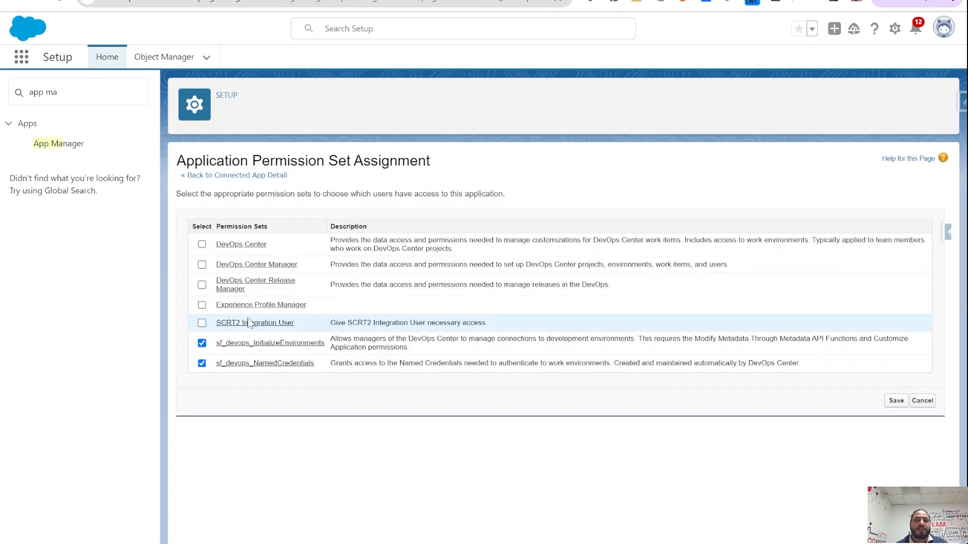
left_click(515, 0)
scroll(536, 250, "down", 2)
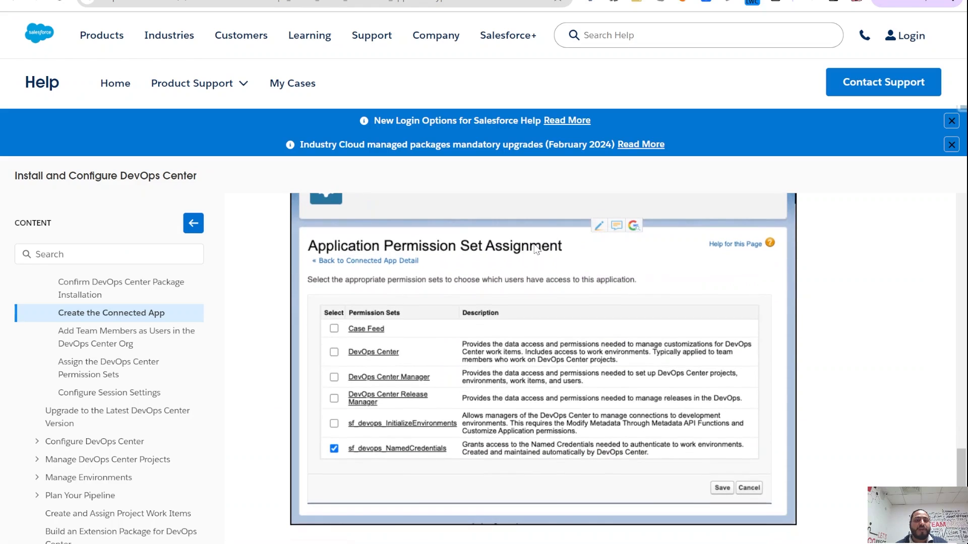
key("ctrl+Tab")
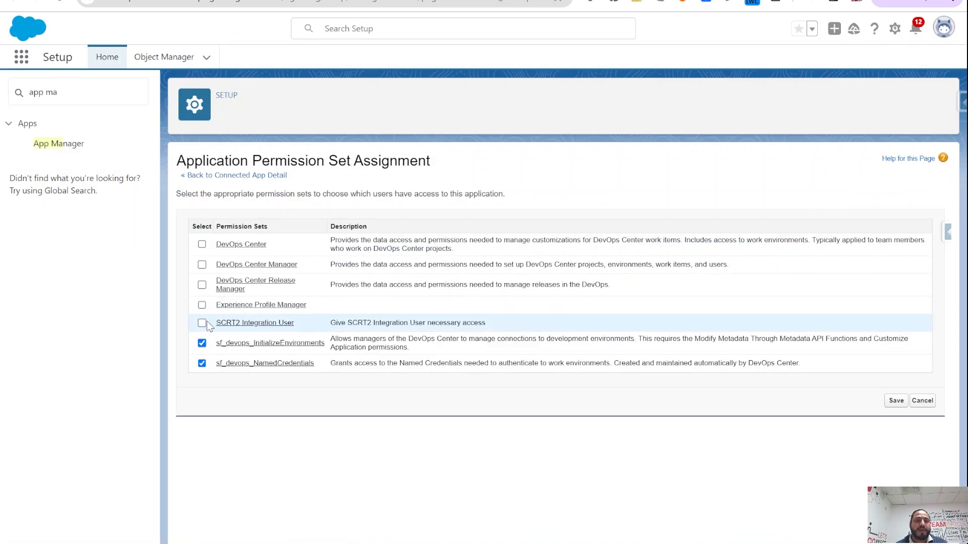
left_click(201, 344)
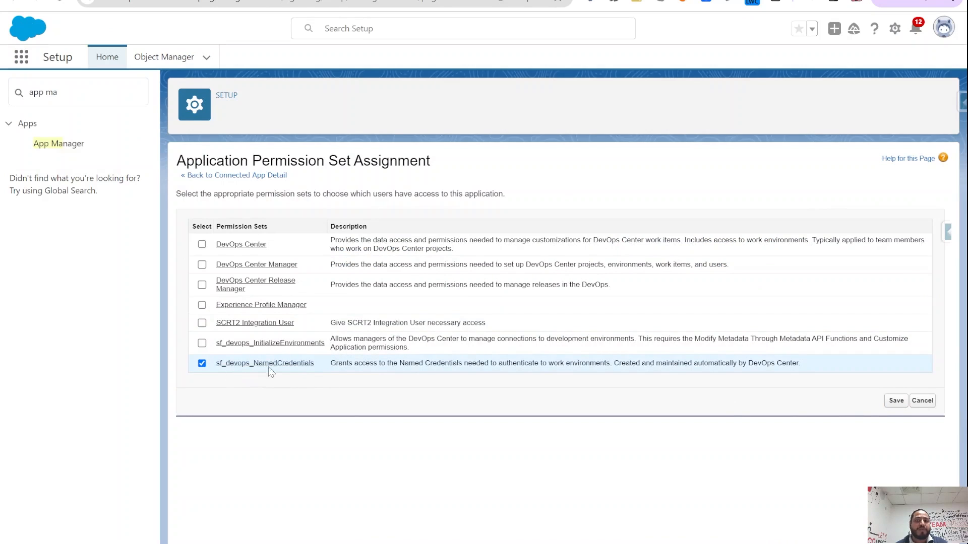
left_click(896, 402)
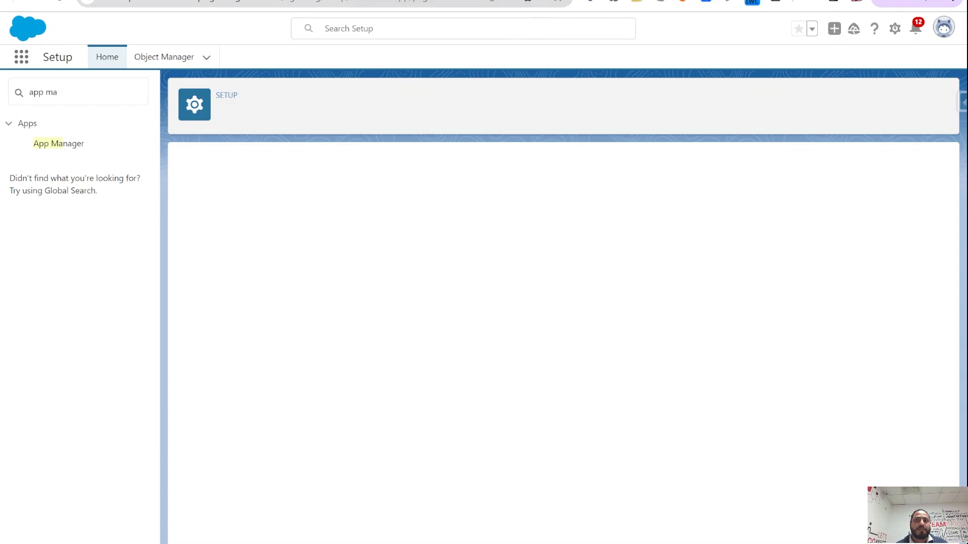
Step: Open the help topic Add Team Members as Users in the DevOps Center Org and read its user creation instructions
left_click(529, 1)
scroll(539, 271, "down", 4)
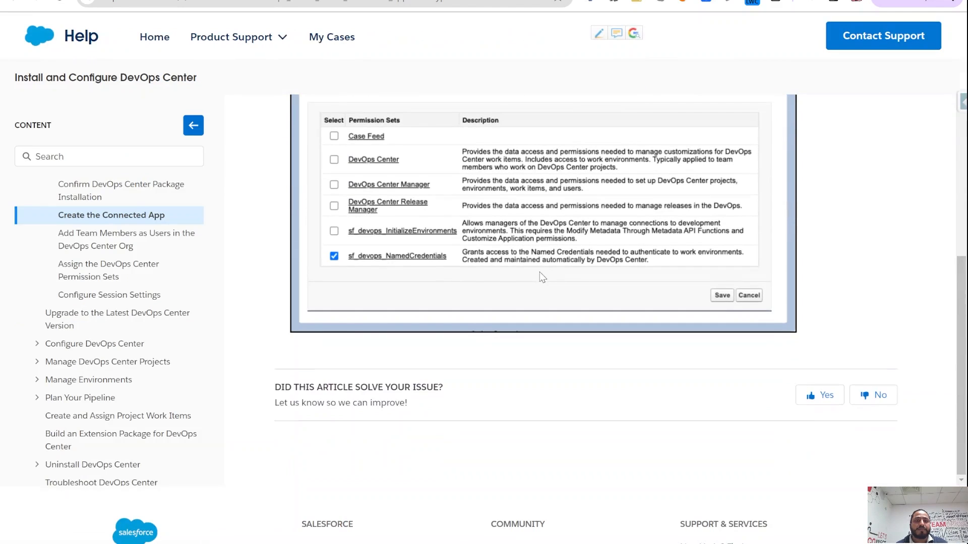
left_click(173, 243)
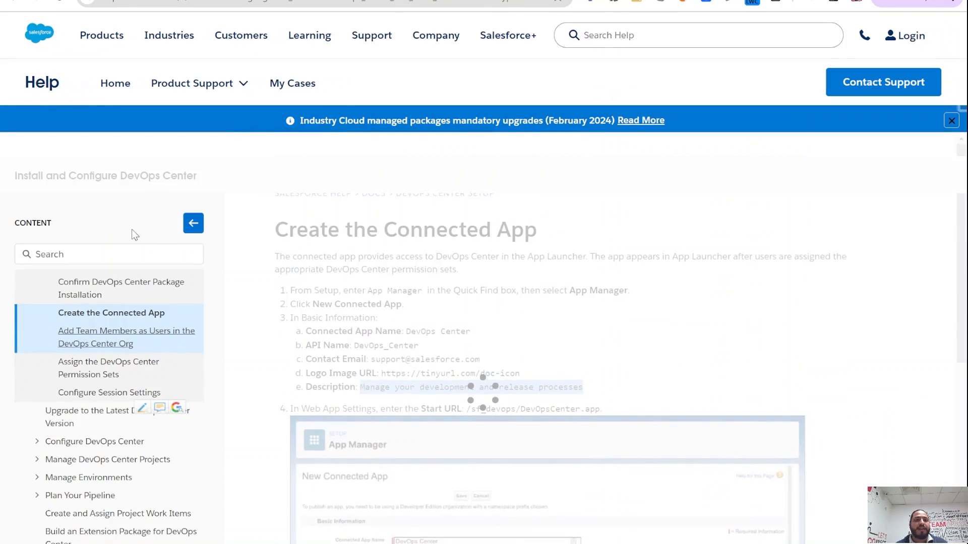
scroll(504, 299, "down", 3)
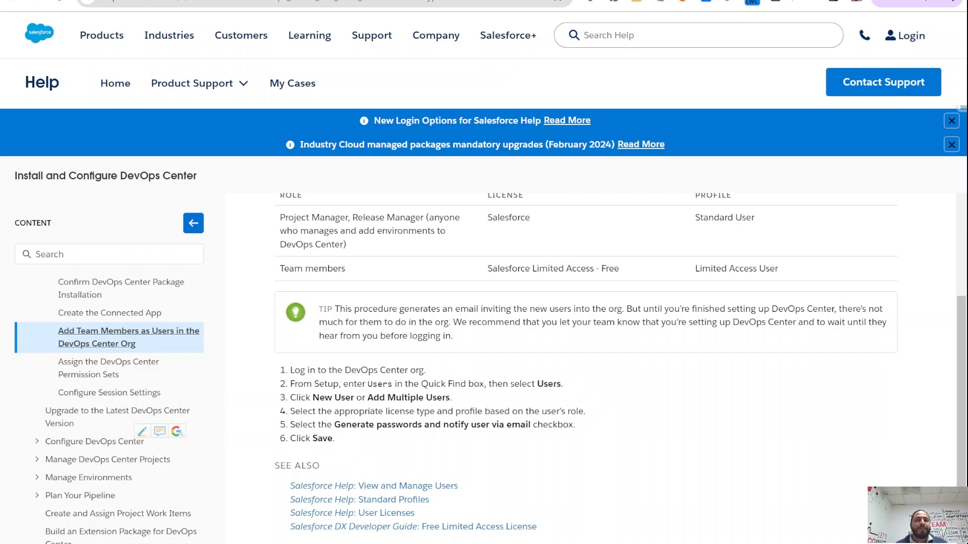
Step: Return to Salesforce Setup, search for user and open the Users list
key("ctrl+Tab")
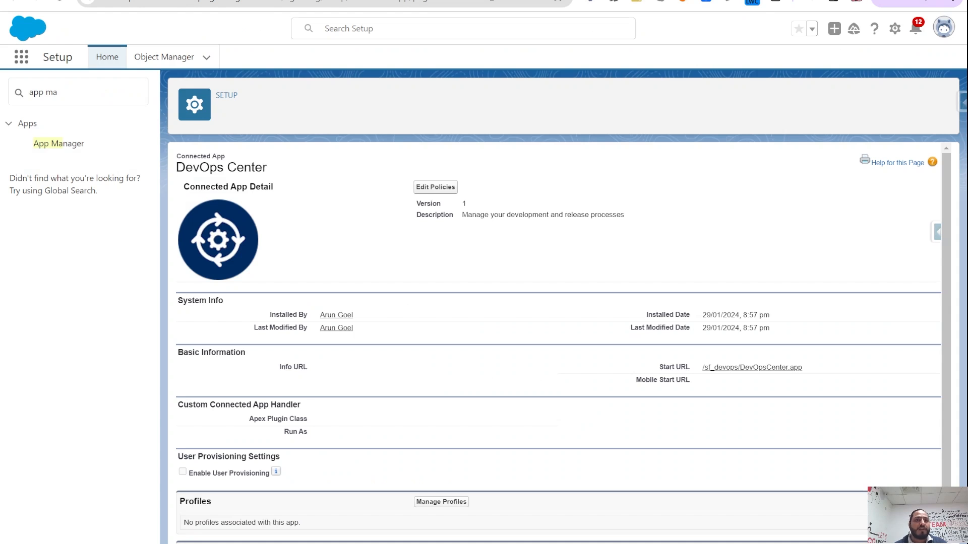
left_click_drag(79, 92, 15, 91)
type("user")
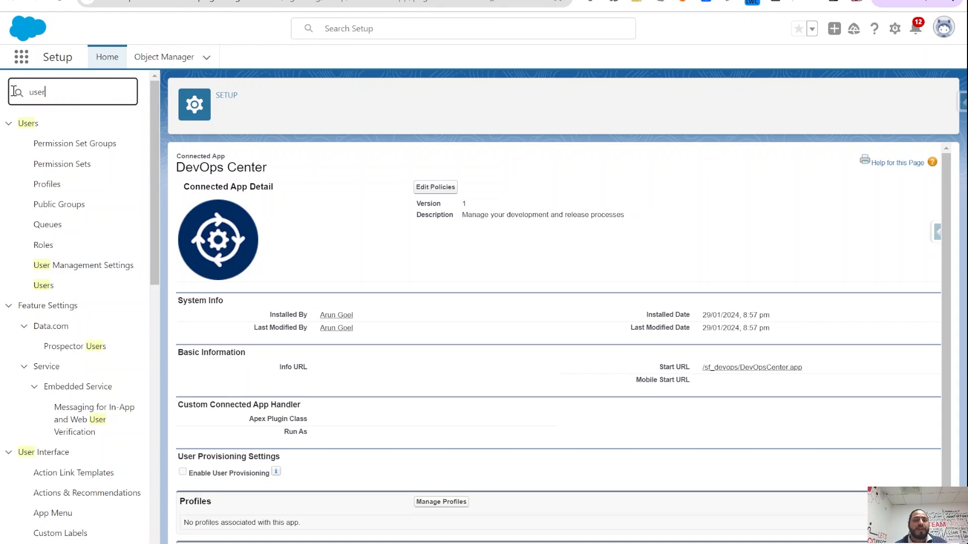
left_click(45, 287)
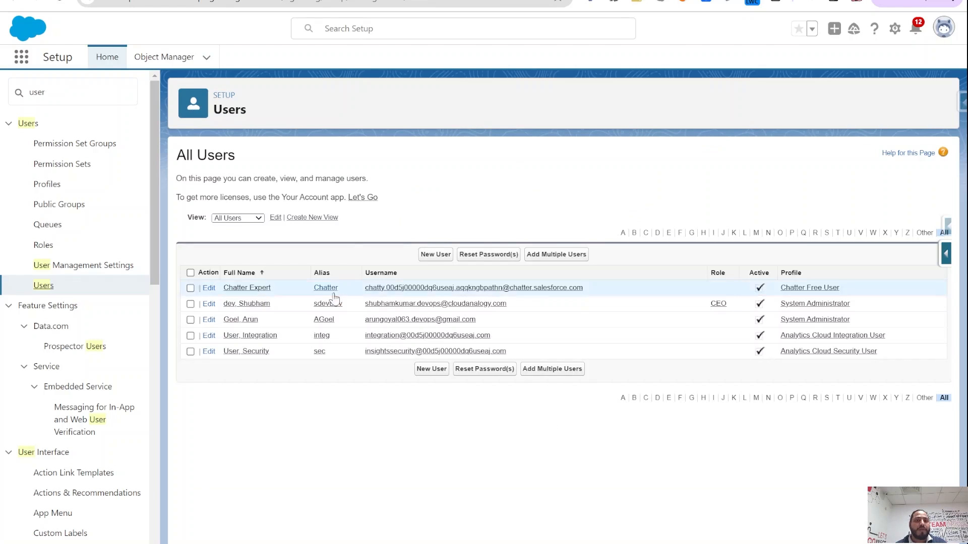
Step: Open the permission set assignments for editing on the System Administrator user who has no role
left_click(248, 324)
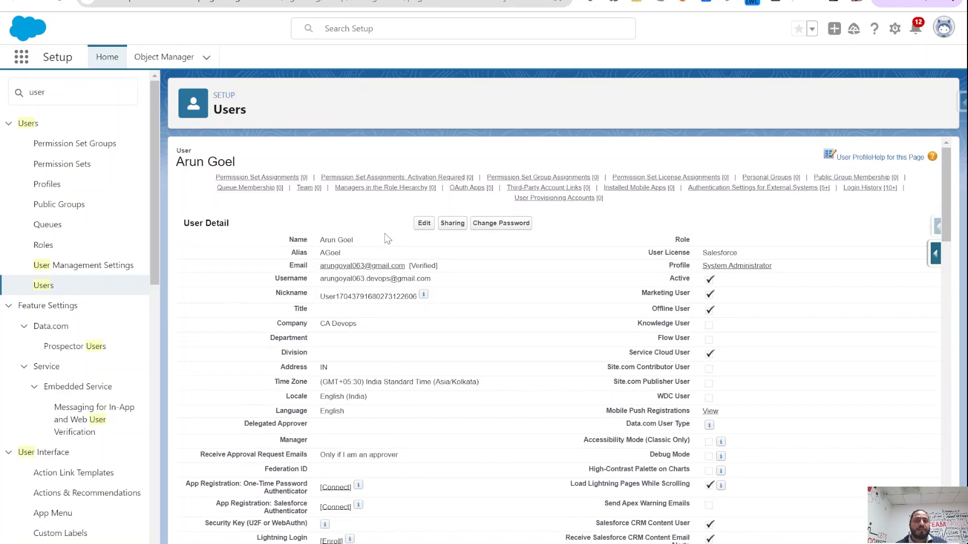
left_click(268, 178)
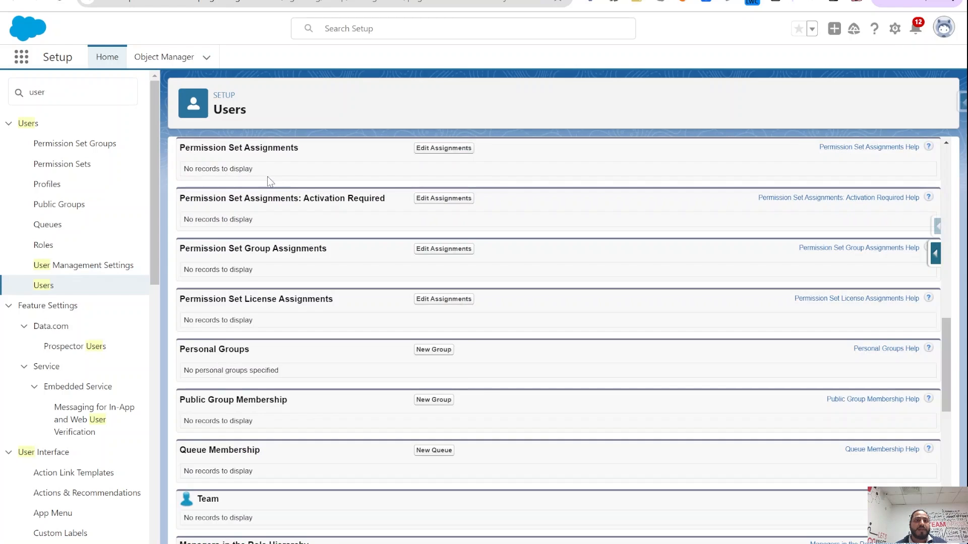
left_click(443, 149)
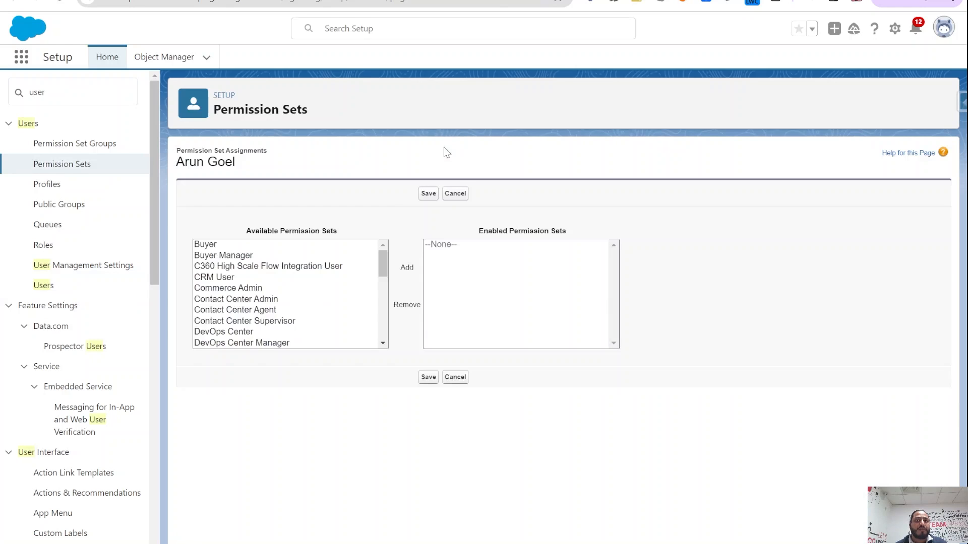
Step: Add the DevOps Center, DevOps Center Manager and DevOps Center Release Manager permission sets to the user's enabled sets
scroll(286, 288, "down", 4)
scroll(286, 288, "up", 3)
left_click(235, 303)
key("d")
scroll(235, 305, "down", 1)
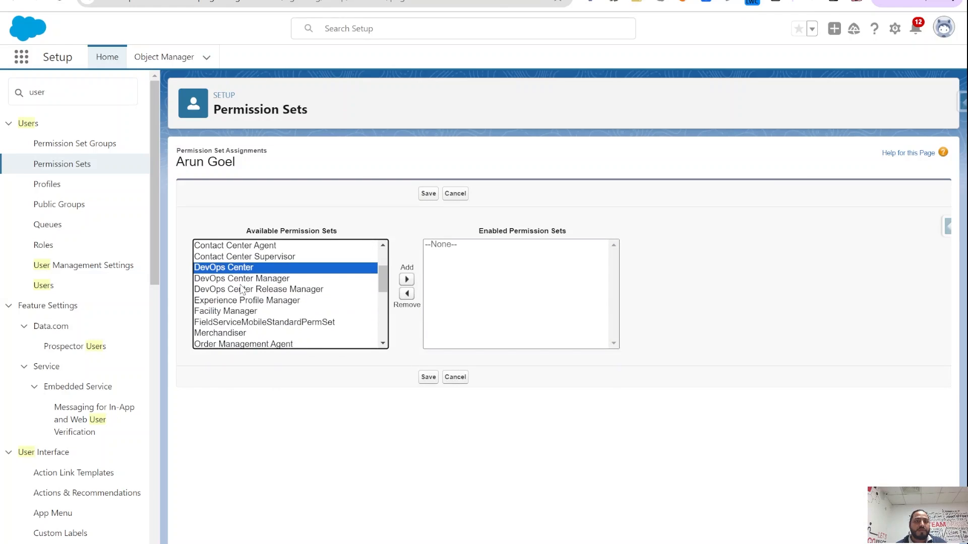
left_click(249, 280, "ctrl")
left_click(255, 290, "ctrl")
left_click(406, 280)
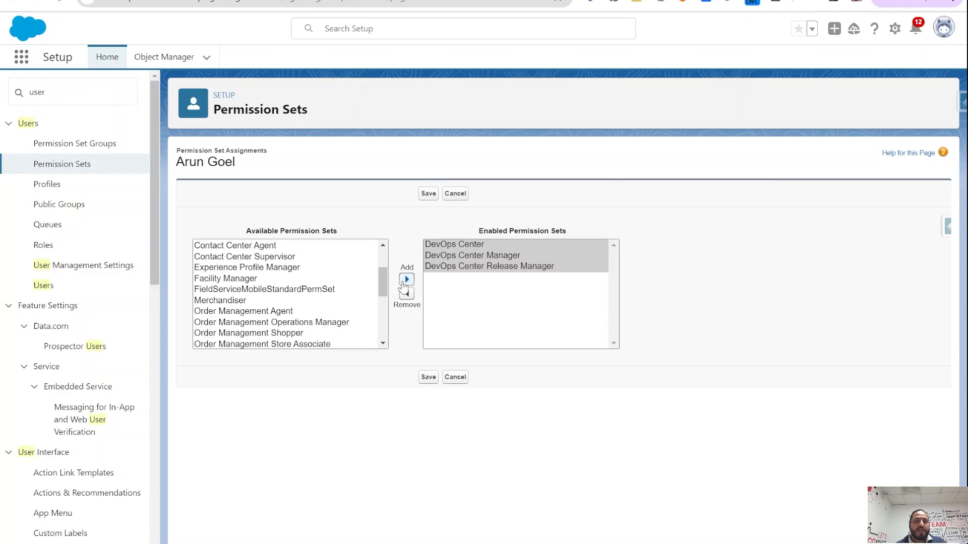
Step: Add the sf_devops_InitializeEnvironments and sf_devops_NamedCredentials permission sets to the user's enabled sets
scroll(291, 298, "down", 5)
left_click(272, 332)
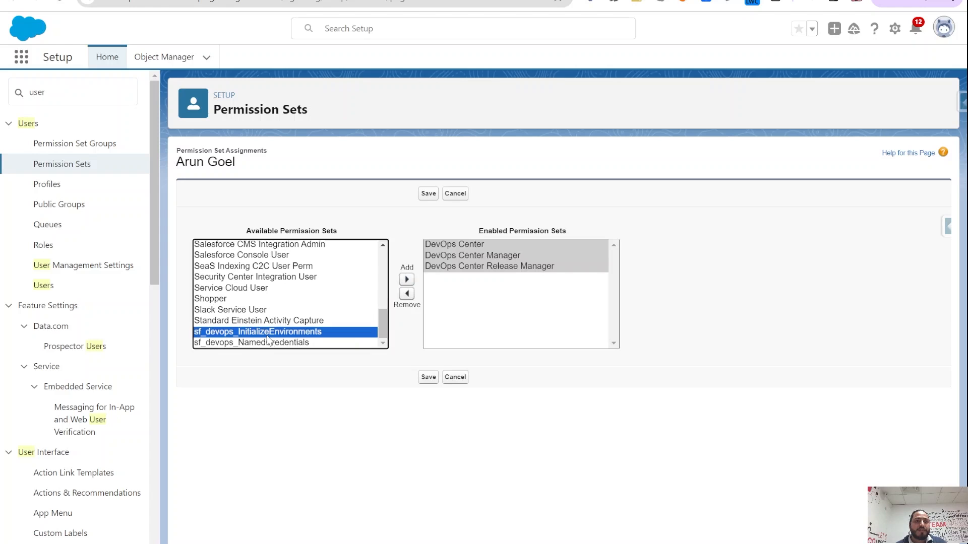
left_click(280, 342, "ctrl")
left_click(406, 280)
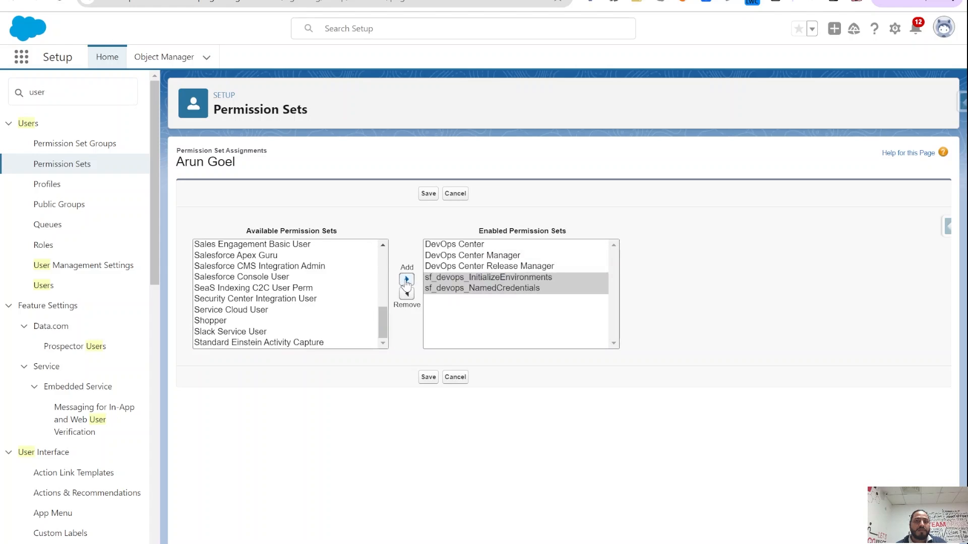
Step: Save the user's permission set assignments
left_click(428, 194)
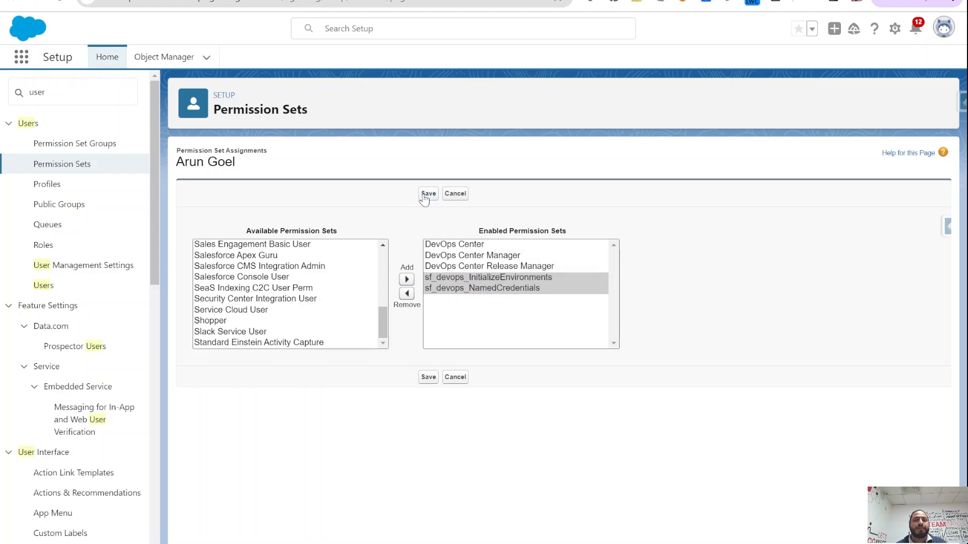
Step: Open the help article on assigning the DevOps Center permission sets, and present the Apex Hours DevOps deck in Google Slides
key("ctrl+Tab")
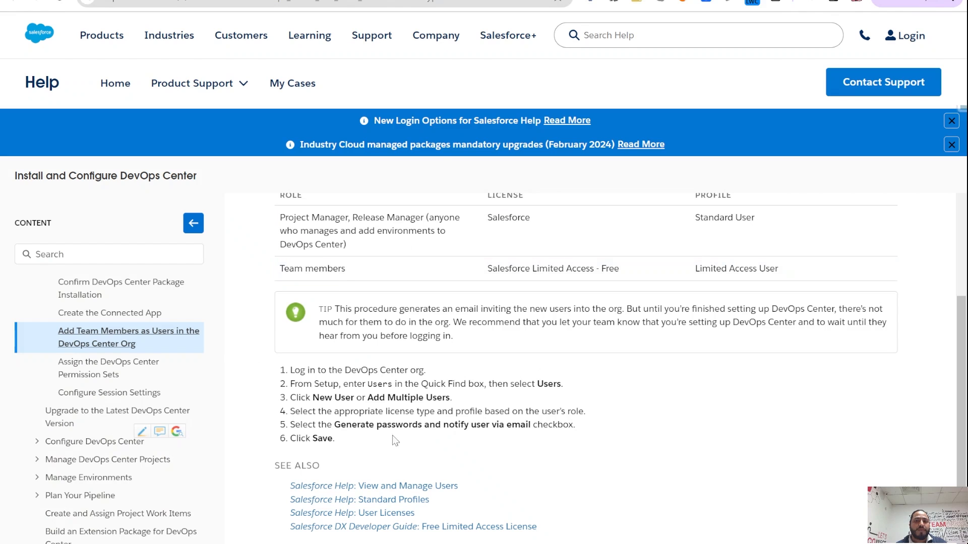
left_click(119, 368)
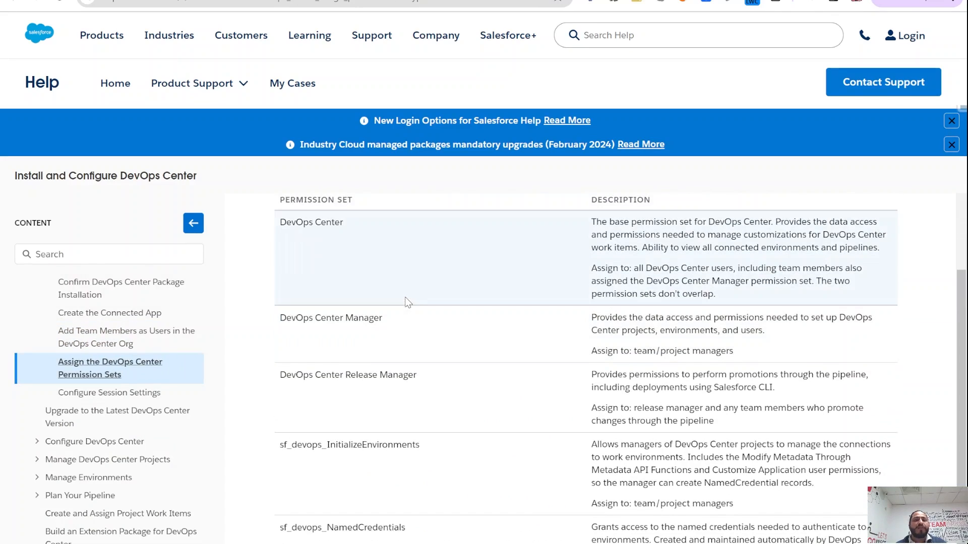
left_click(346, 1)
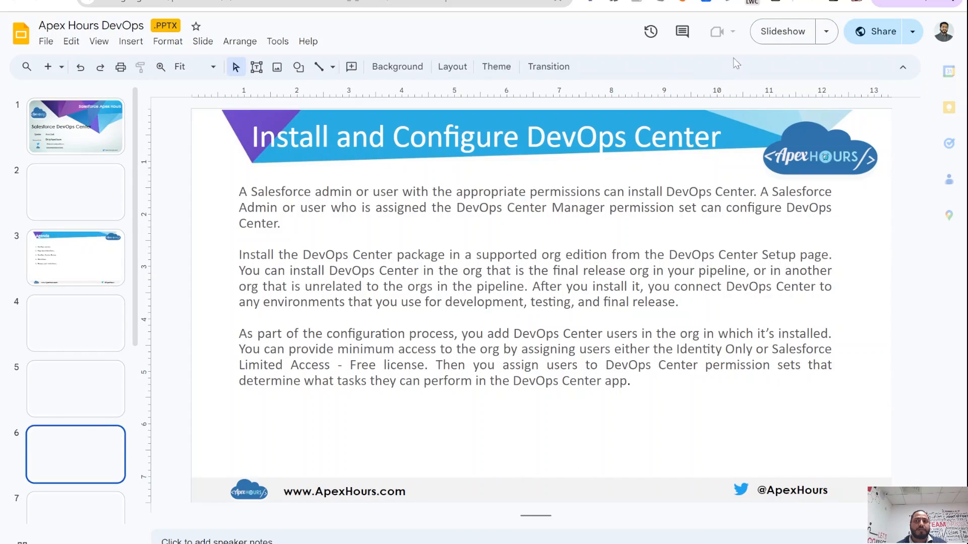
left_click(776, 42)
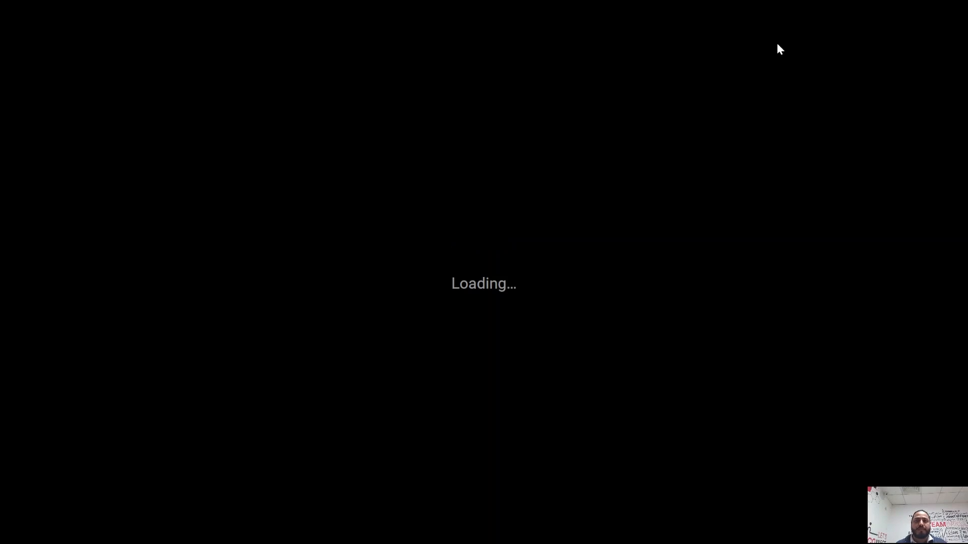
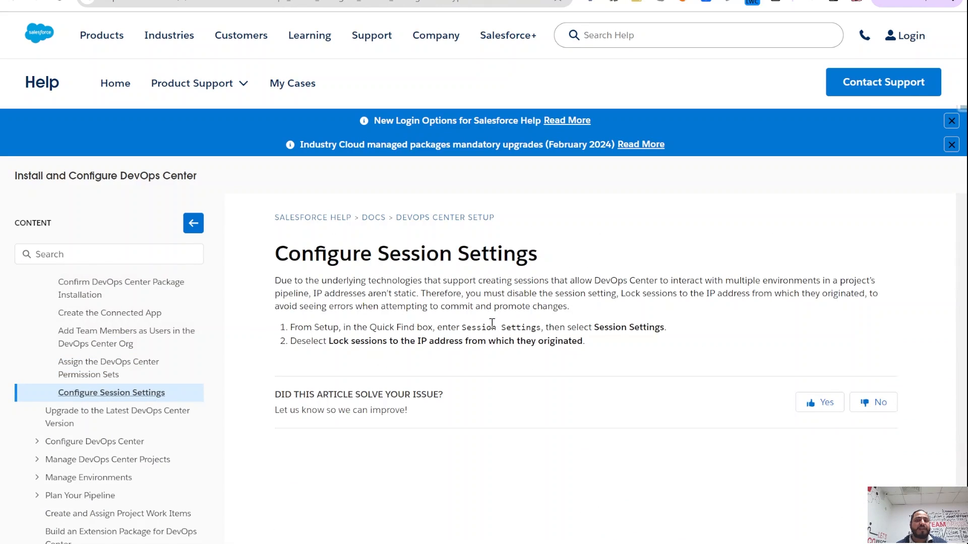
Step: Return to Salesforce Setup, search for sess and open Session Settings
key("ctrl+shift+Tab")
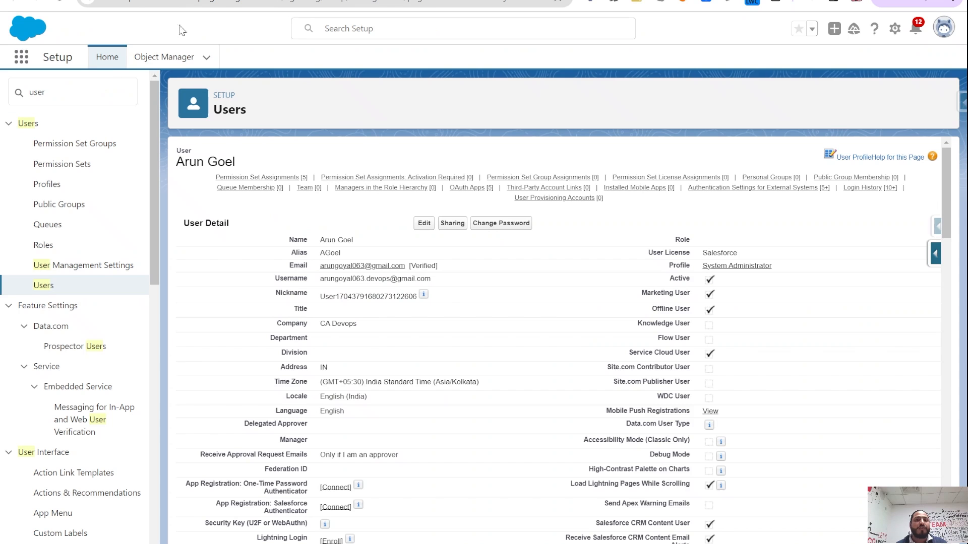
double_click(60, 95)
type("ses")
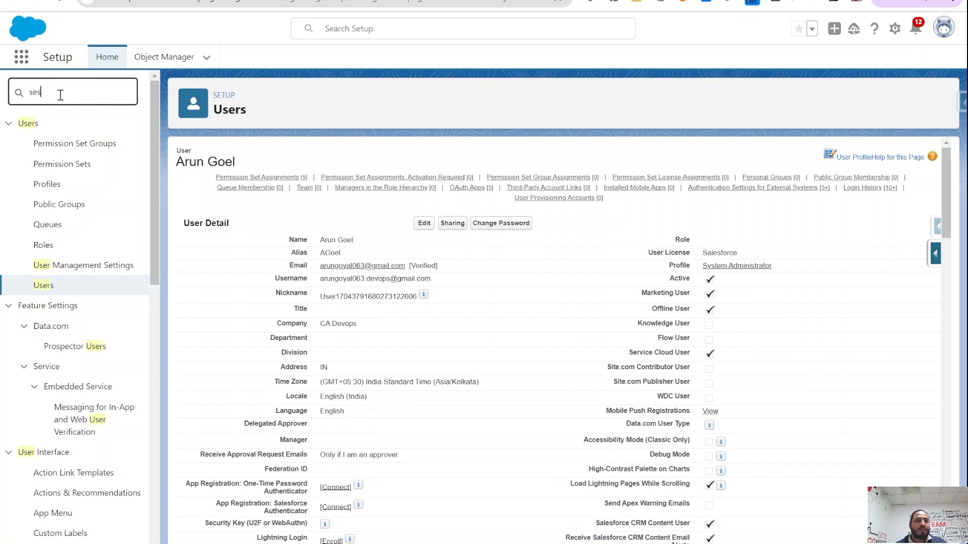
type("s")
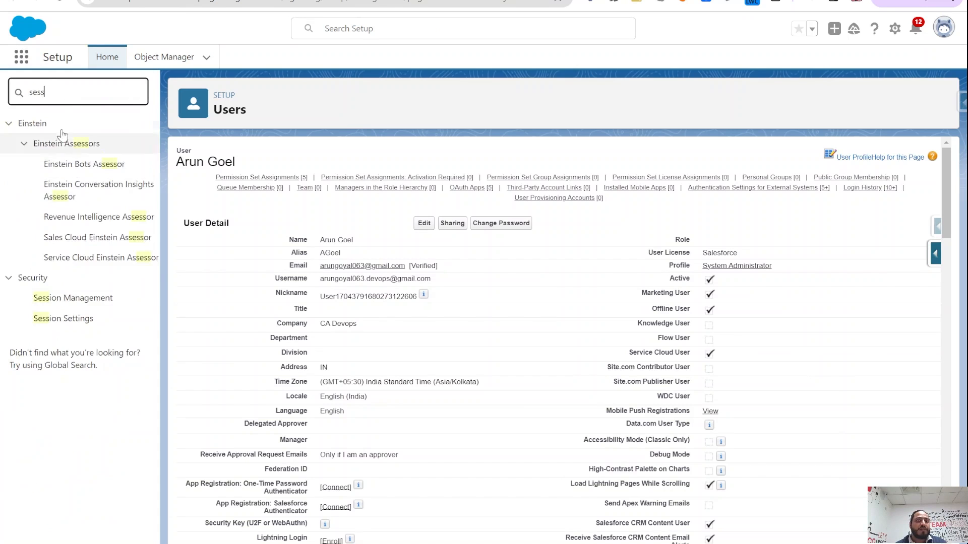
left_click(74, 323)
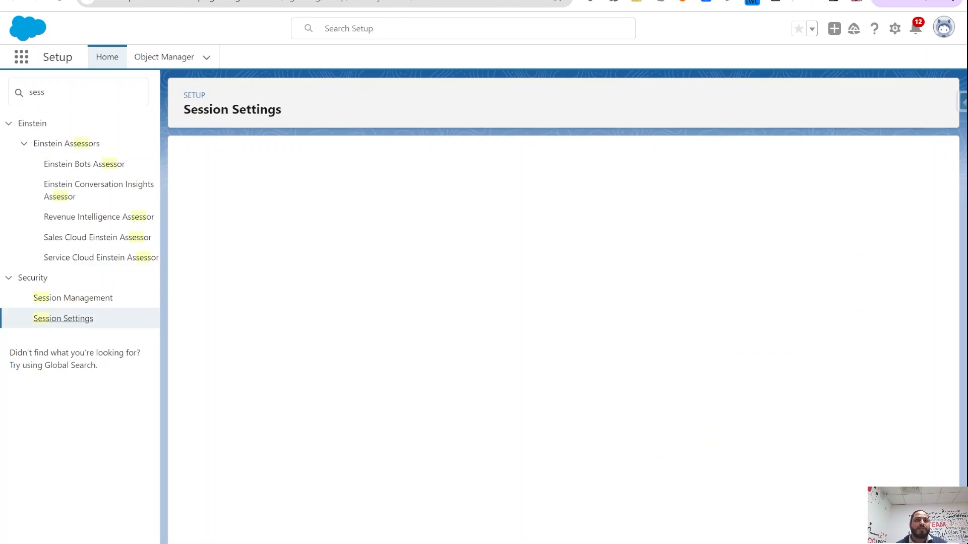
Step: Copy "Lock sessions to the IP address from which they originated" from the help article and find that option on the Session Settings page
left_click(118, 0)
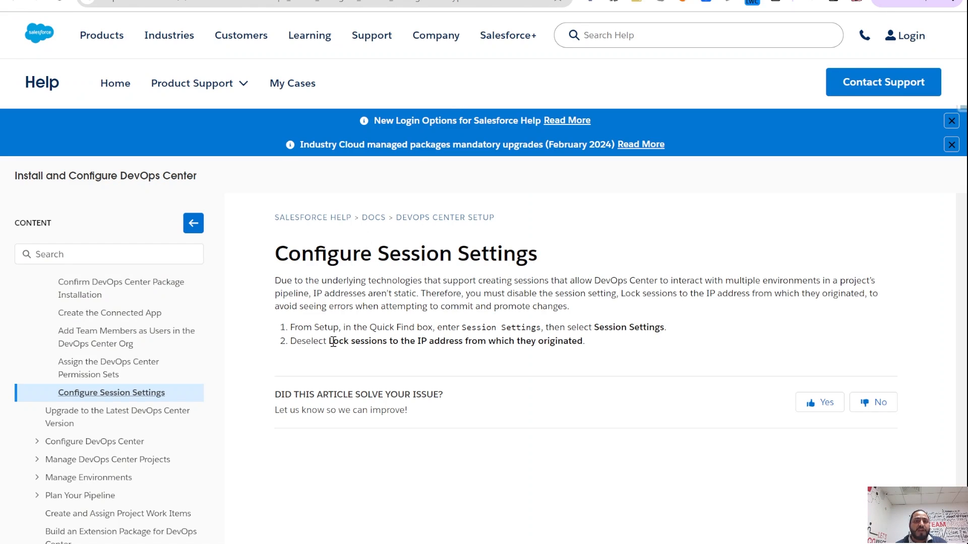
left_click_drag(331, 341, 582, 345)
key("ctrl+c")
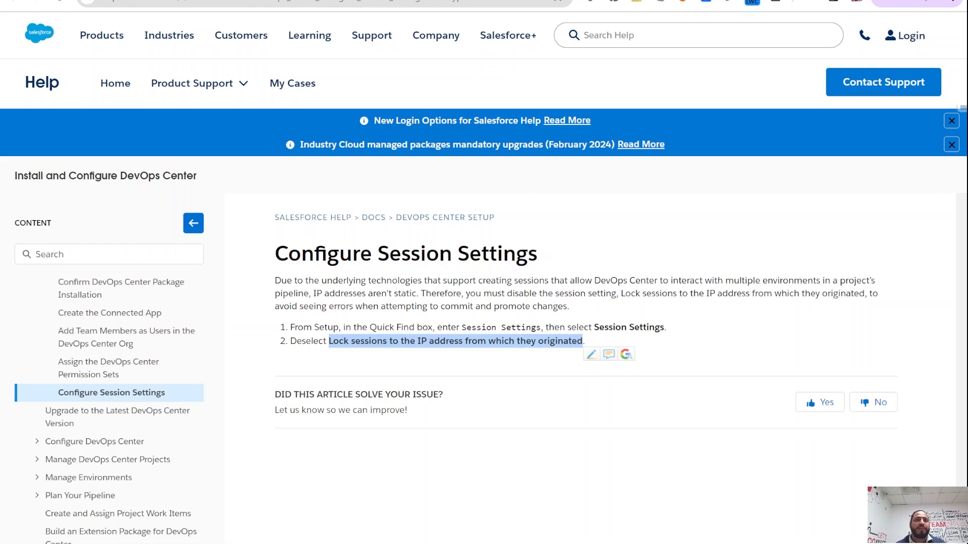
left_click(340, 0)
scroll(533, 241, "up", 10)
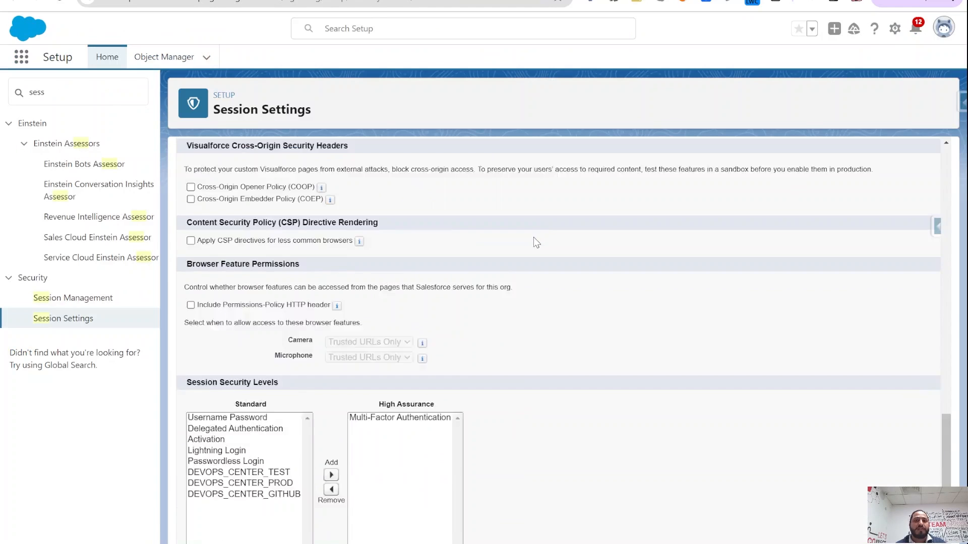
scroll(533, 237, "up", 15)
key("ctrl+f")
key("ctrl+v")
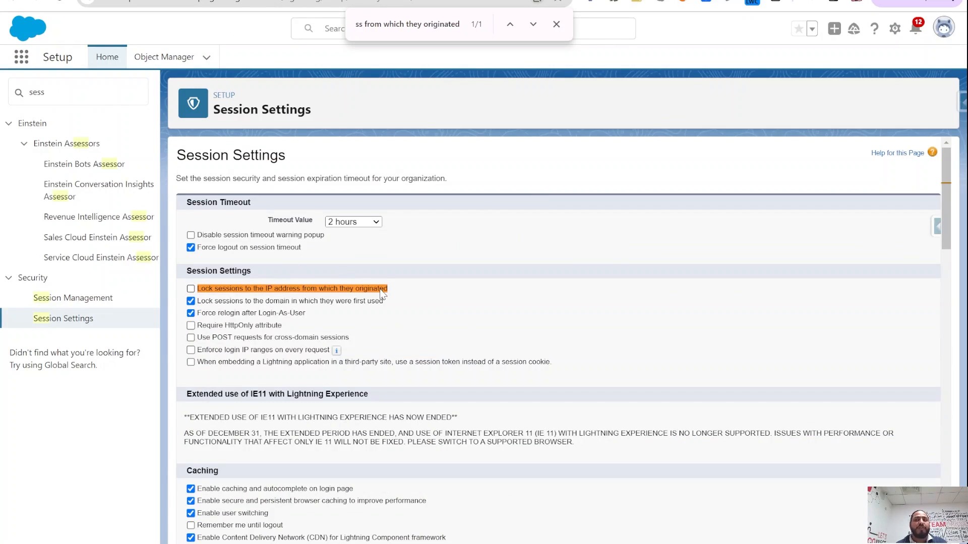
left_click(557, 24)
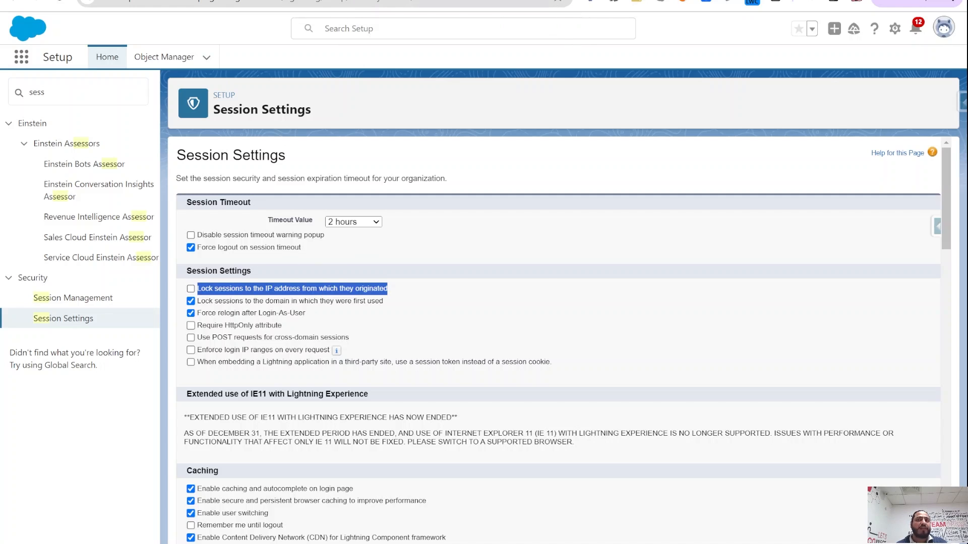
Step: Return to the DevOps Center help and open the Set Up Your GitHub Project Repositories article under Configure DevOps Center
left_click(462, 0)
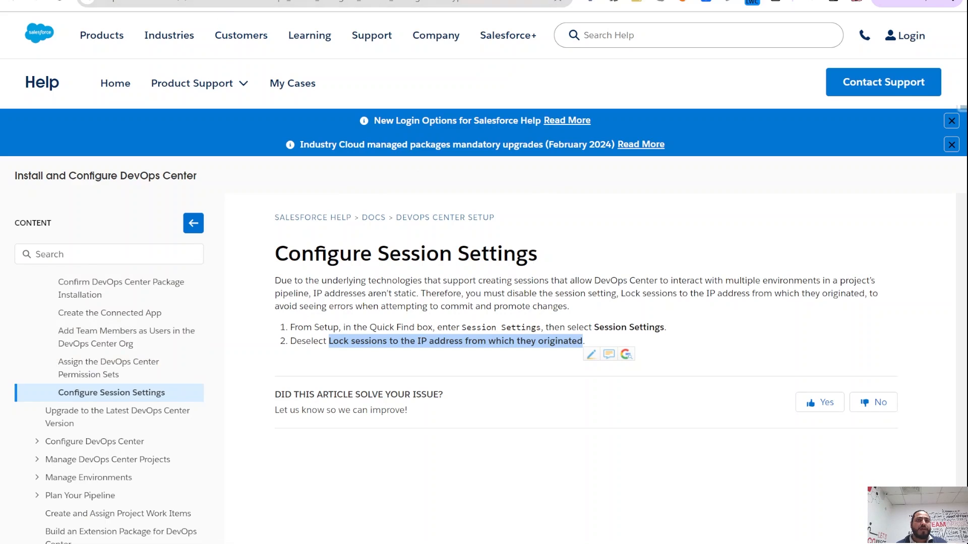
left_click(38, 442)
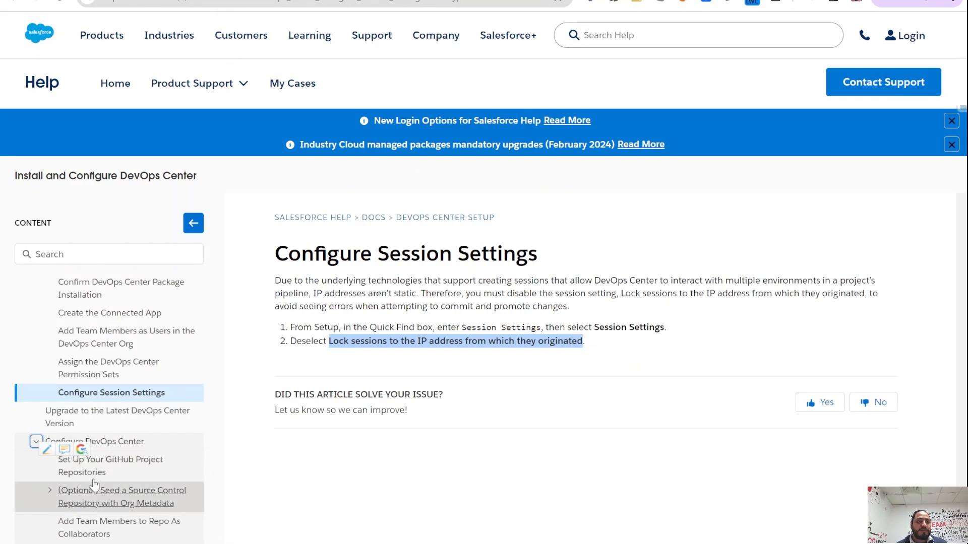
left_click(98, 468)
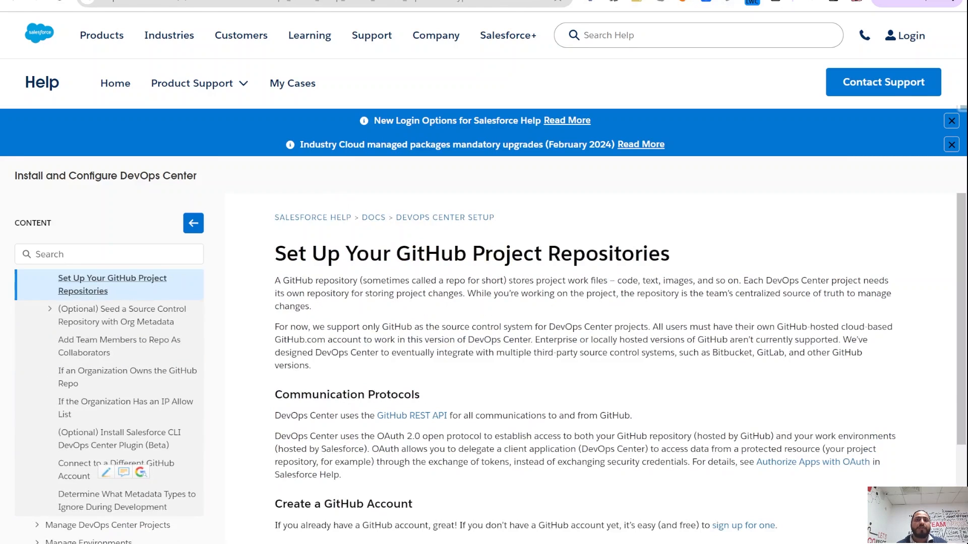
Step: Open github.com in a new browser tab
key("ctrl+t")
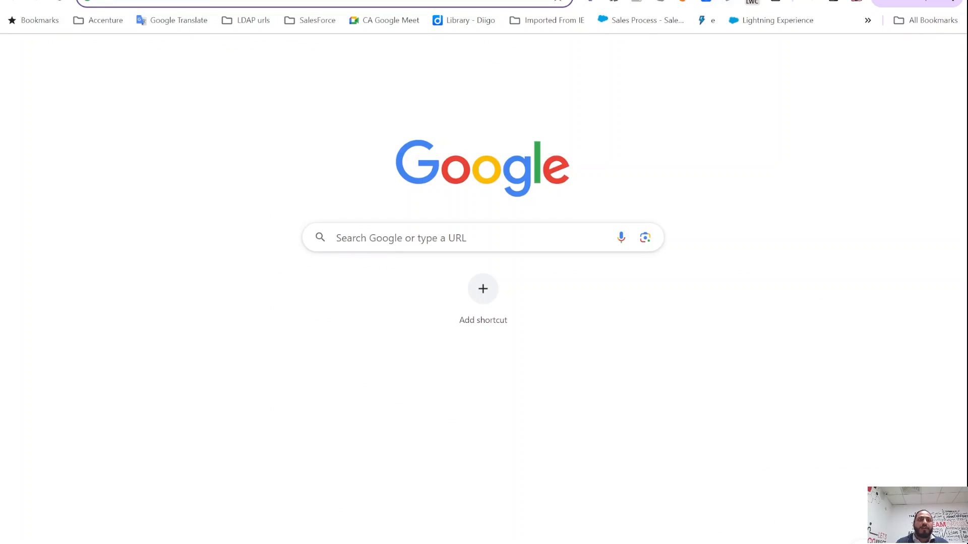
type("git")
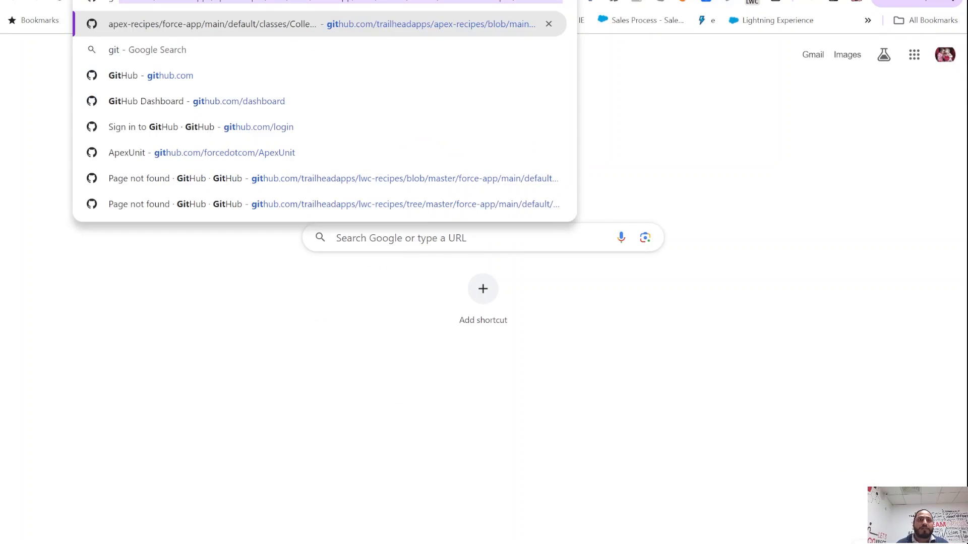
left_click(245, 1)
left_click_drag(158, 0, 865, 3)
key("BackSpace")
key("BackSpace")
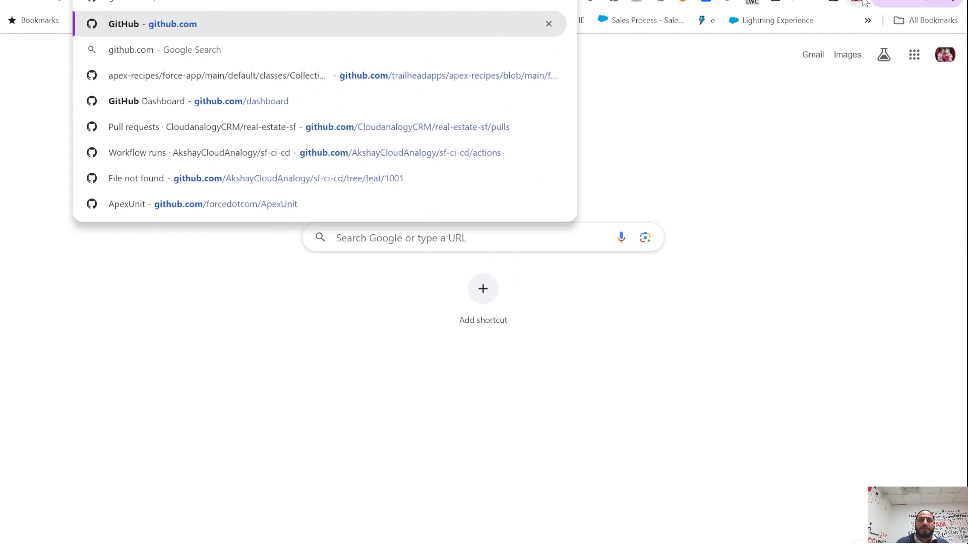
key("Return")
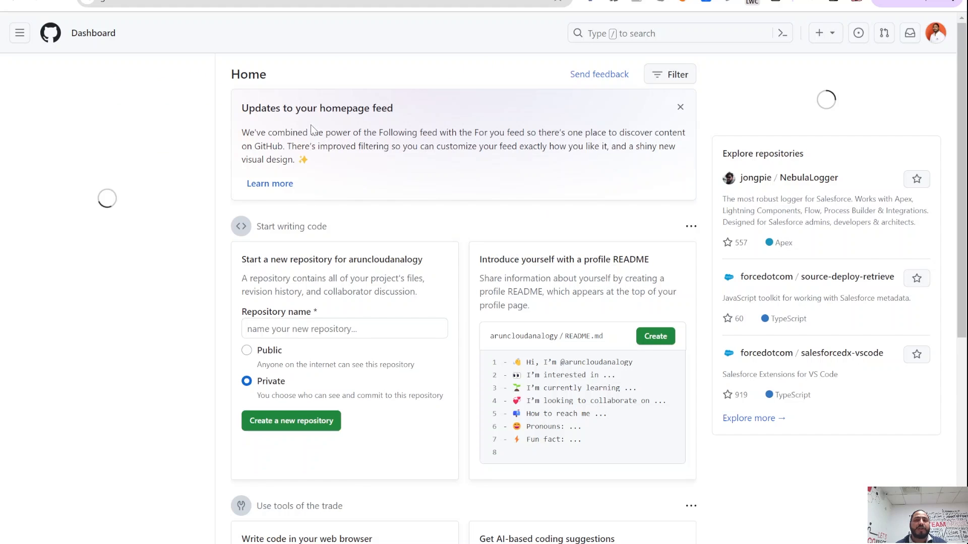
Step: Sign out from all accounts on GitHub
left_click(936, 35)
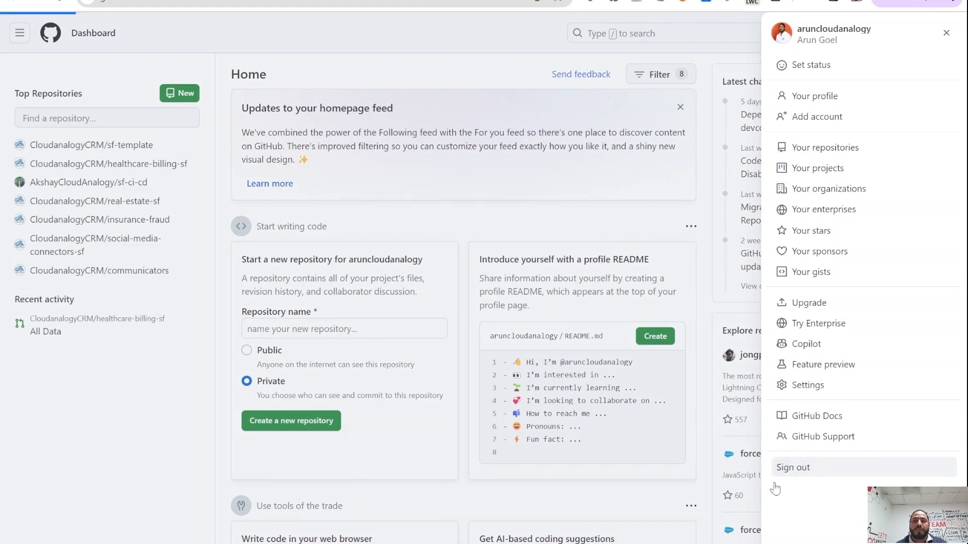
left_click(779, 468)
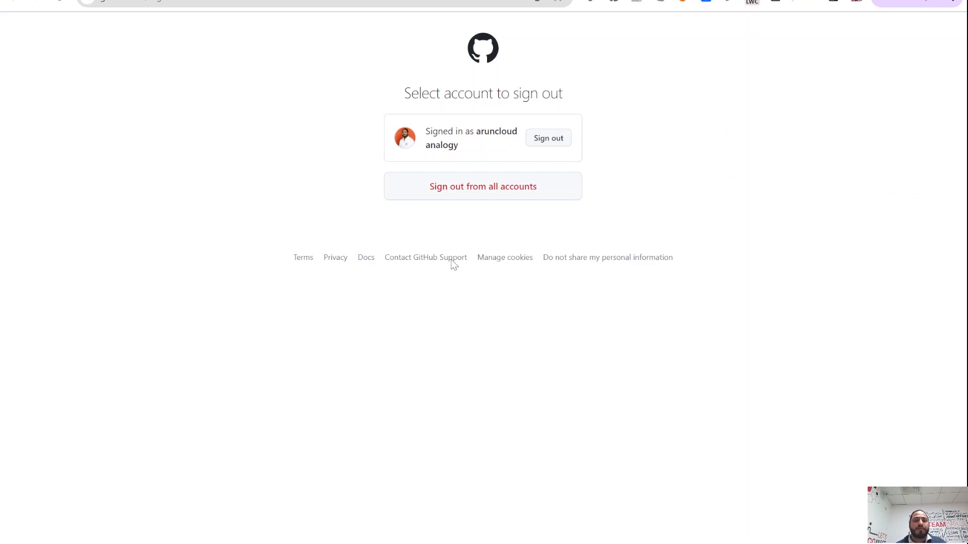
left_click(479, 189)
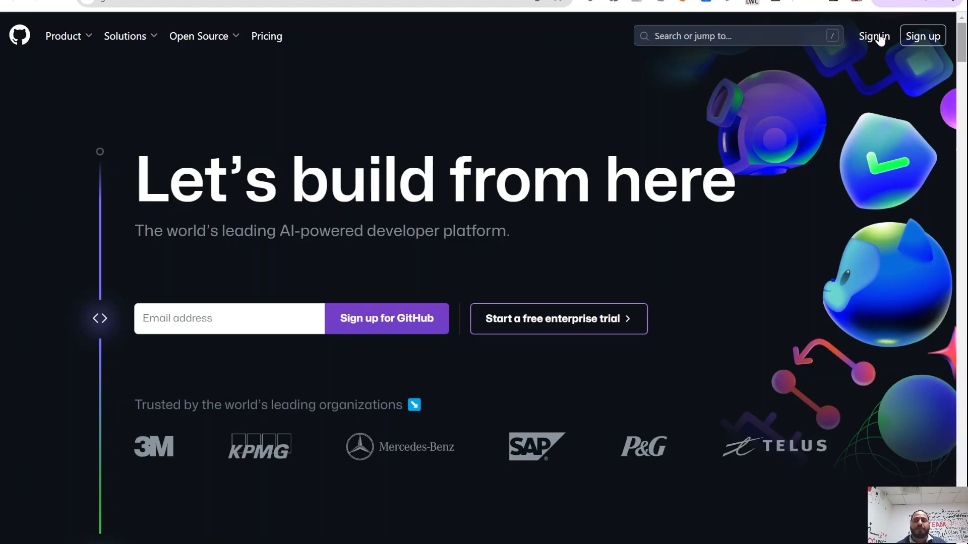
Step: Sign in to GitHub by entering the other account's e-mail address and password
left_click(878, 32)
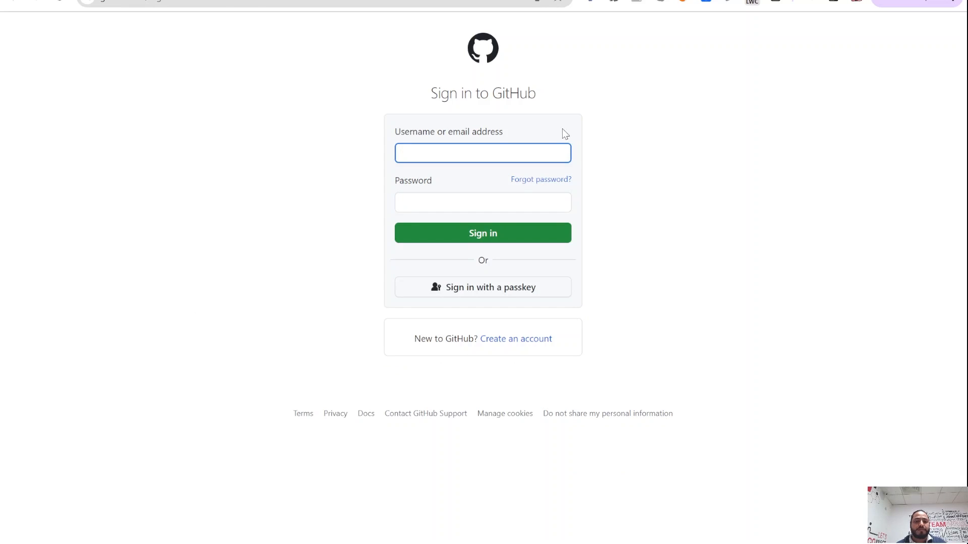
key("ctrl+v")
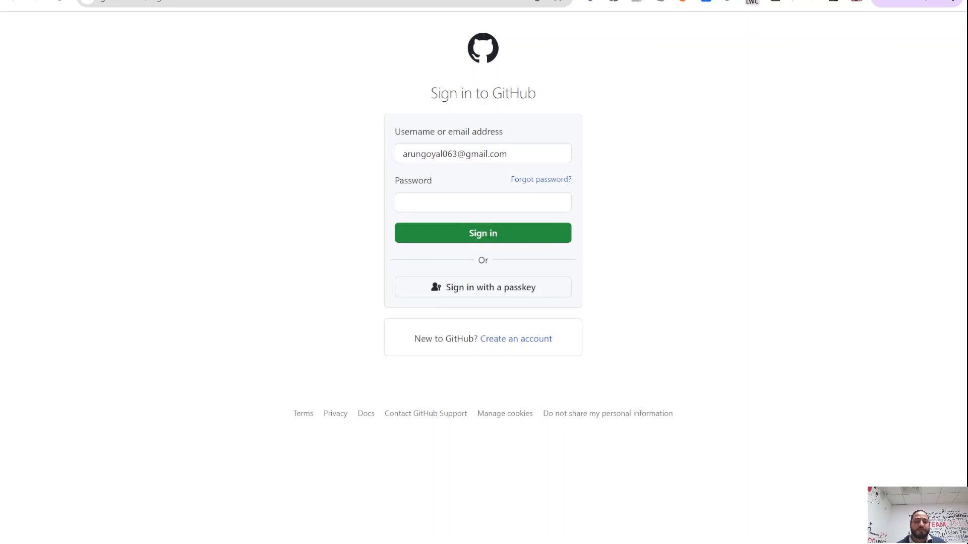
left_click(426, 201)
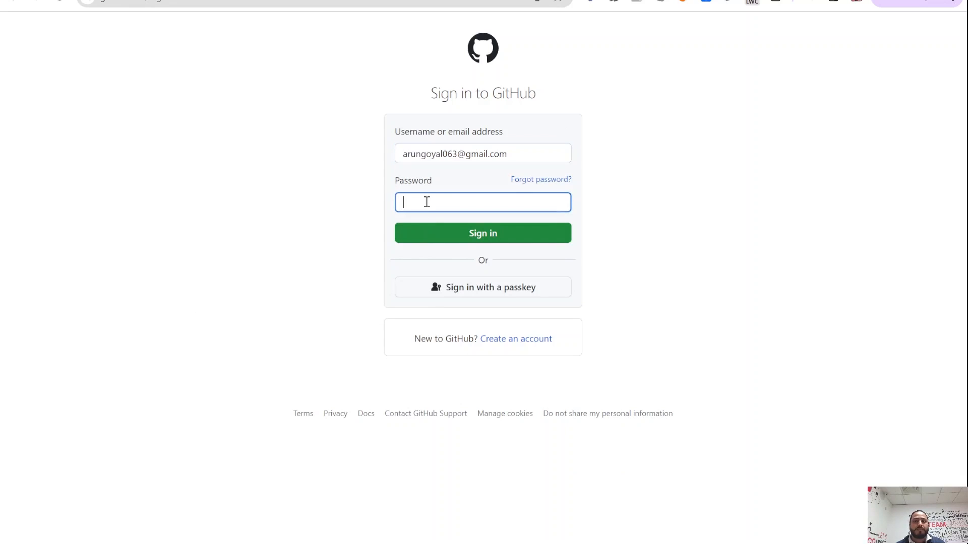
key("ctrl+v")
left_click(442, 231)
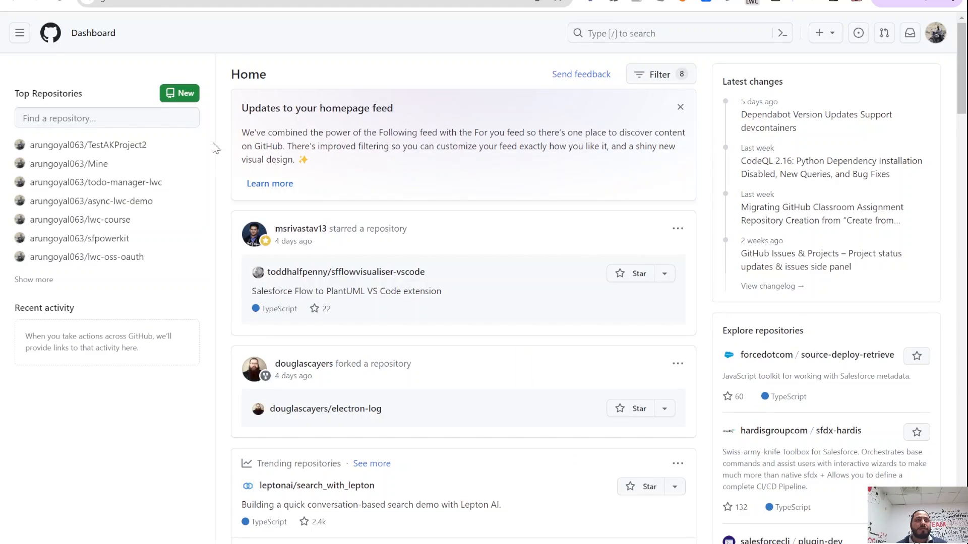
Step: Switch back to Salesforce, search the available apps for dev, open DevOps Center and start a new project
key("ctrl+Tab")
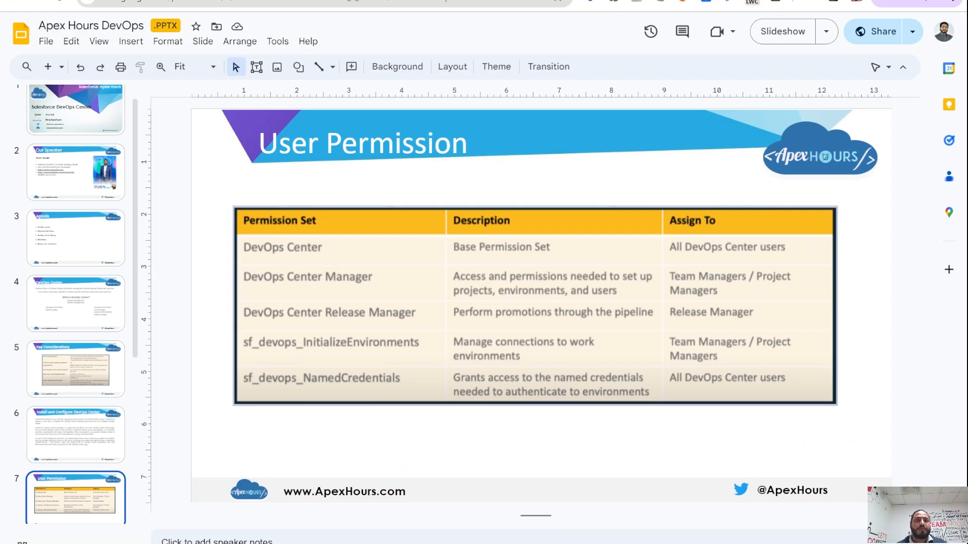
key("ctrl+Tab")
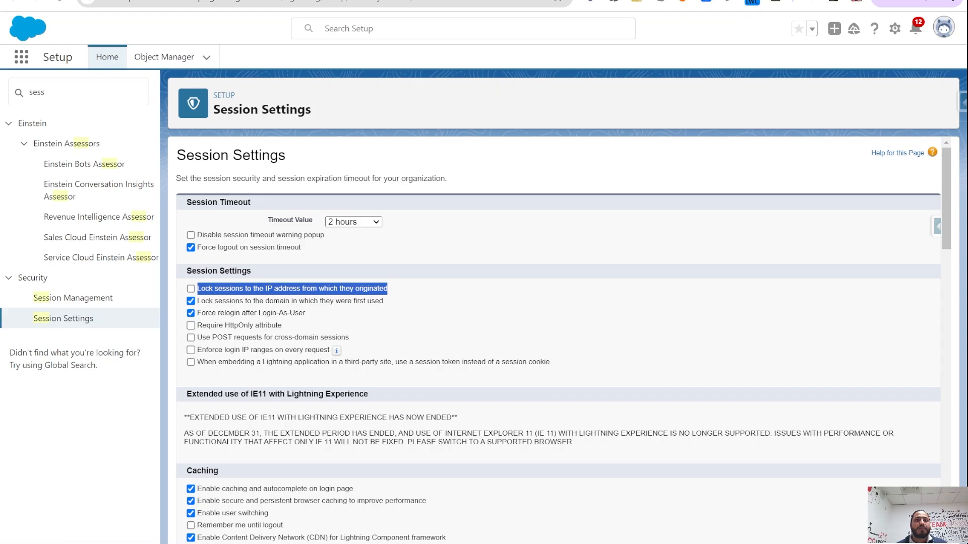
left_click(20, 62)
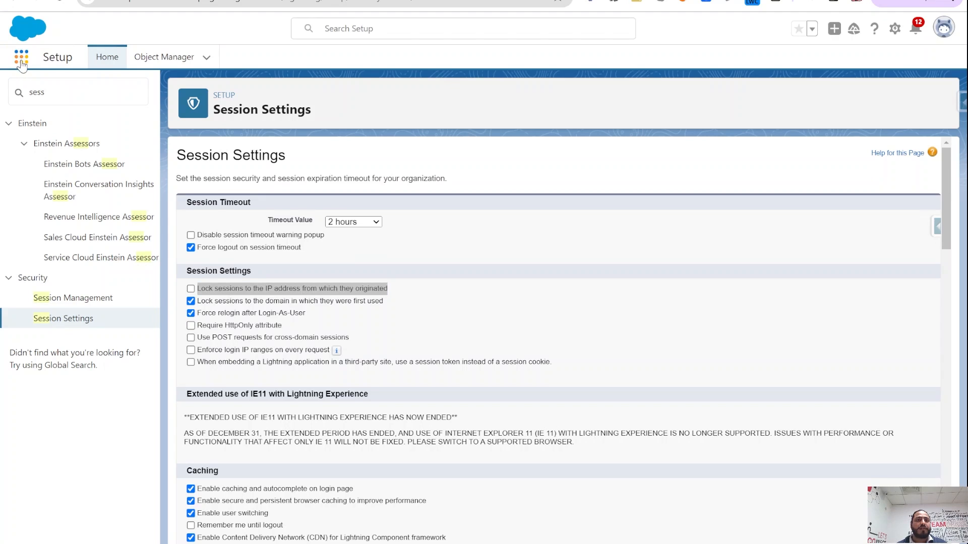
type("dev")
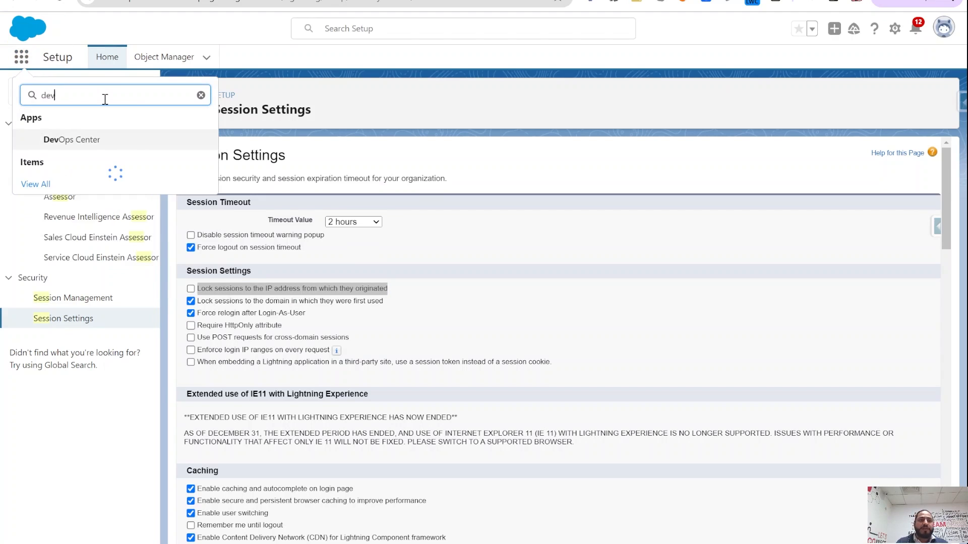
left_click(81, 137)
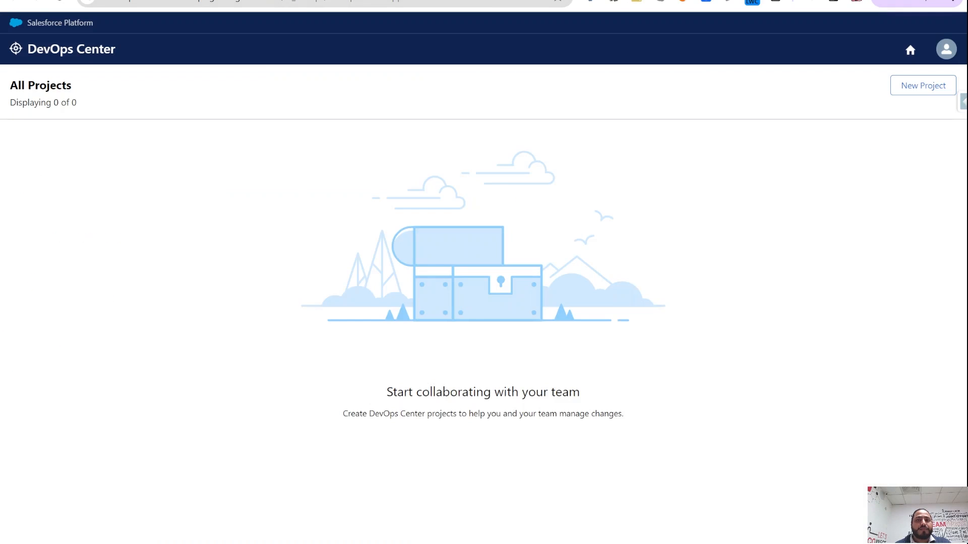
left_click(920, 87)
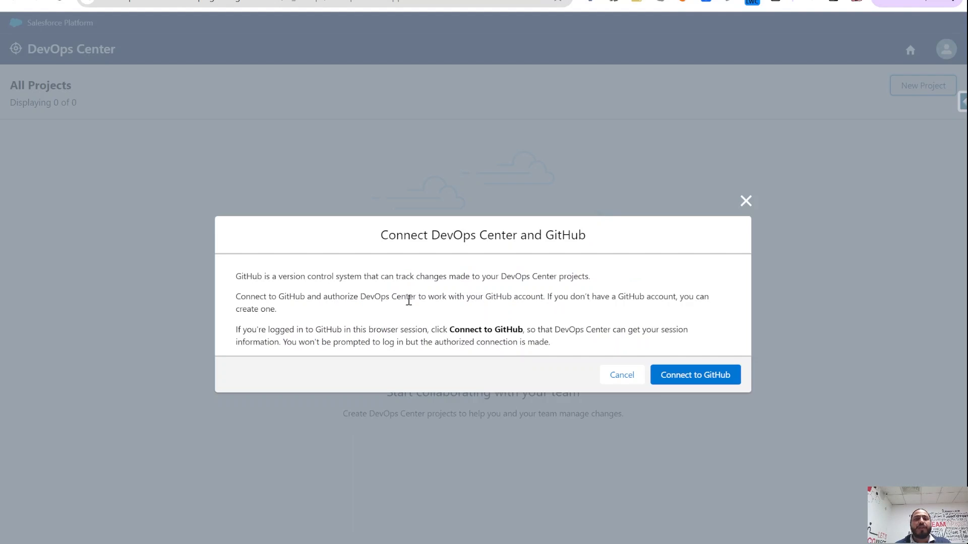
Step: Authorize DevOps Center's connection to GitHub, check the signed-in GitHub account, and return to the projects list
left_click(695, 382)
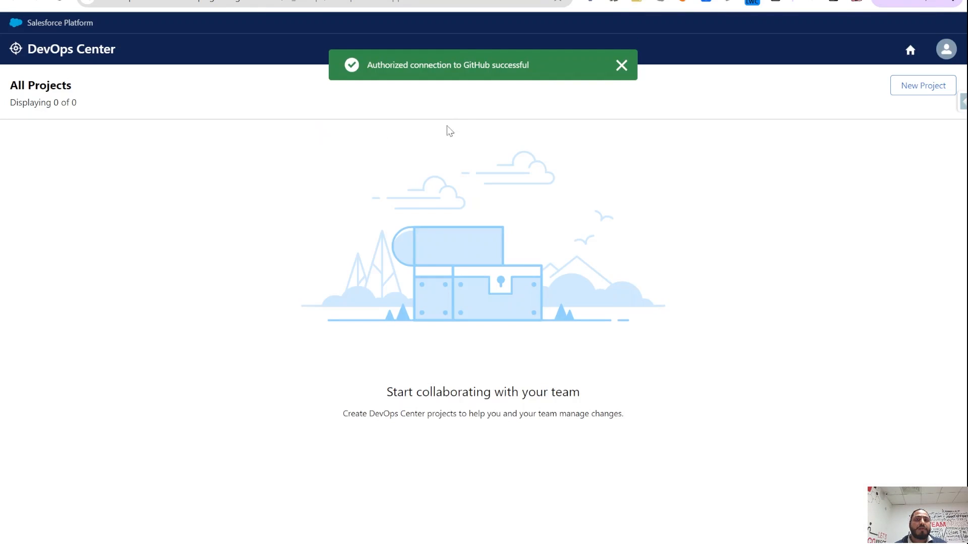
left_click(575, 0)
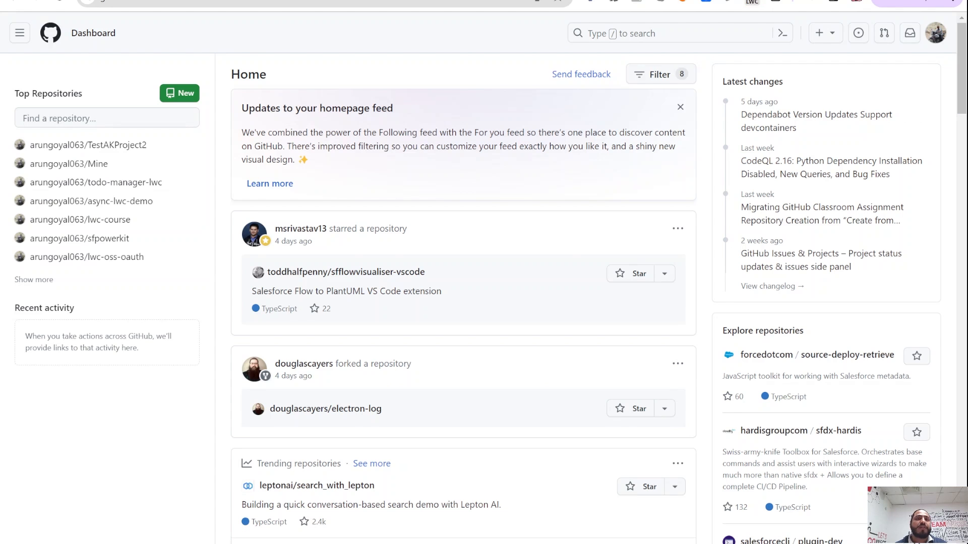
left_click(504, 0)
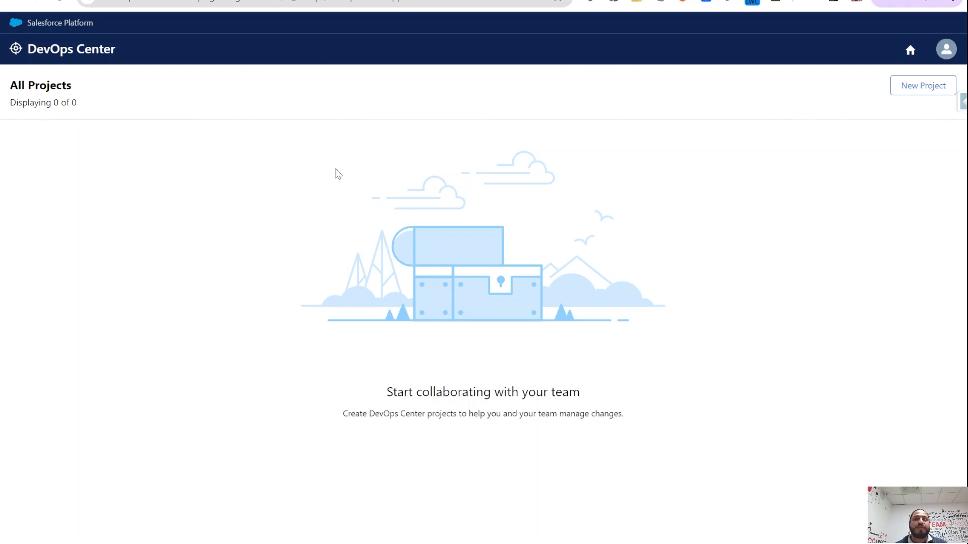
Step: Create a project named ApexHoursDevOps with a new repository of the same name that uses the Salesforce DX structure
left_click(912, 90)
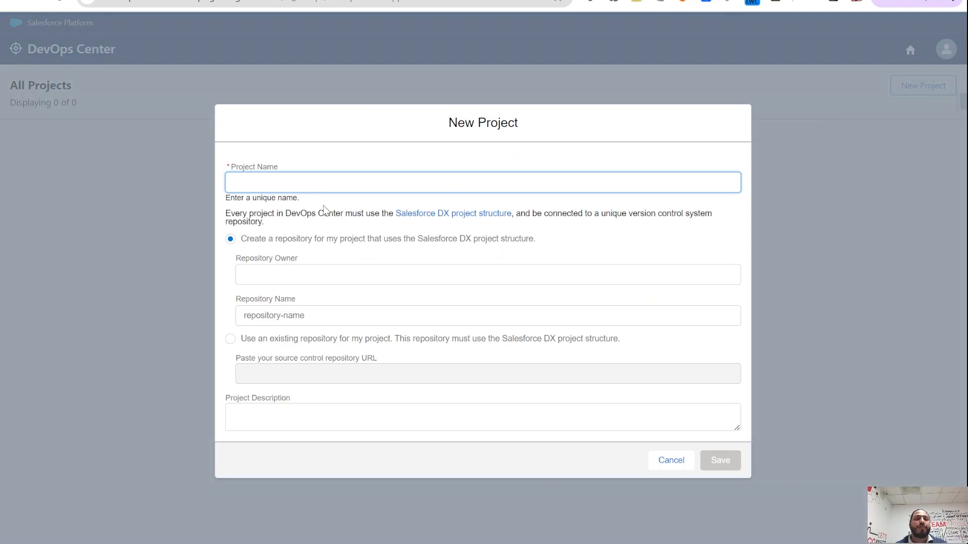
type("Ap")
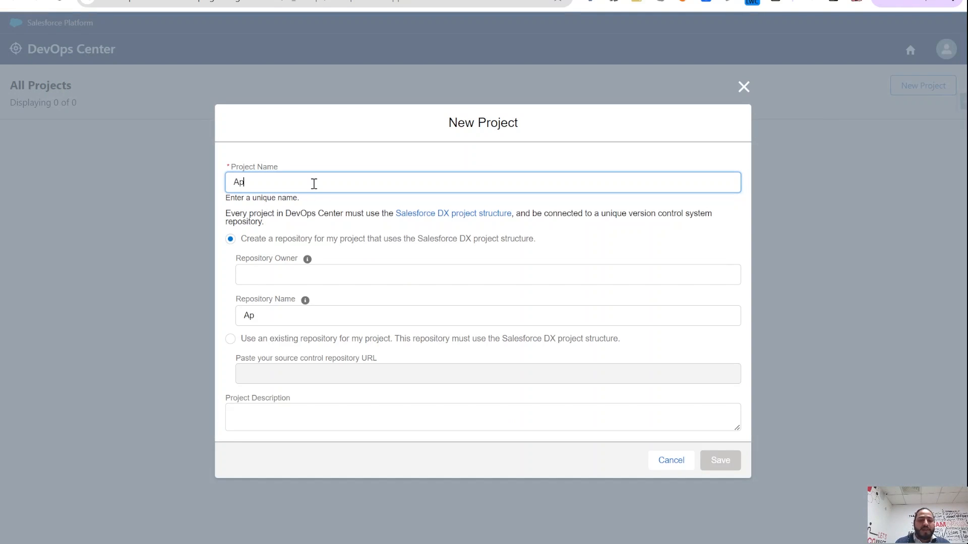
type("exHours29")
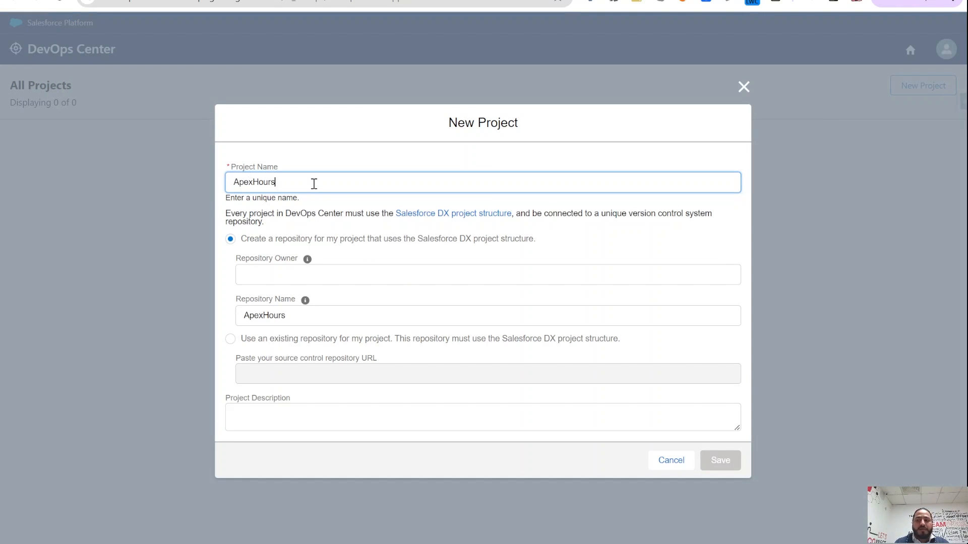
key("BackSpace")
key("BackSpace")
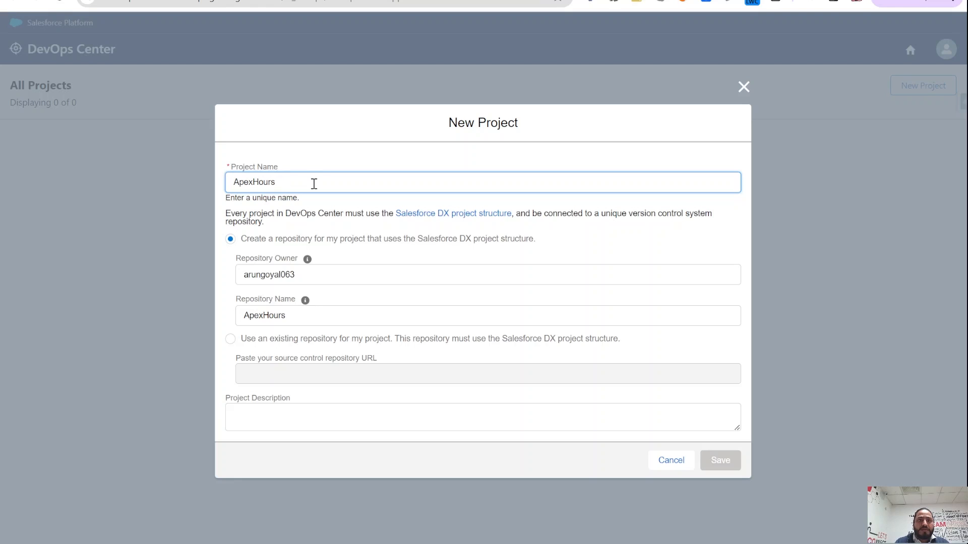
type("DevOps")
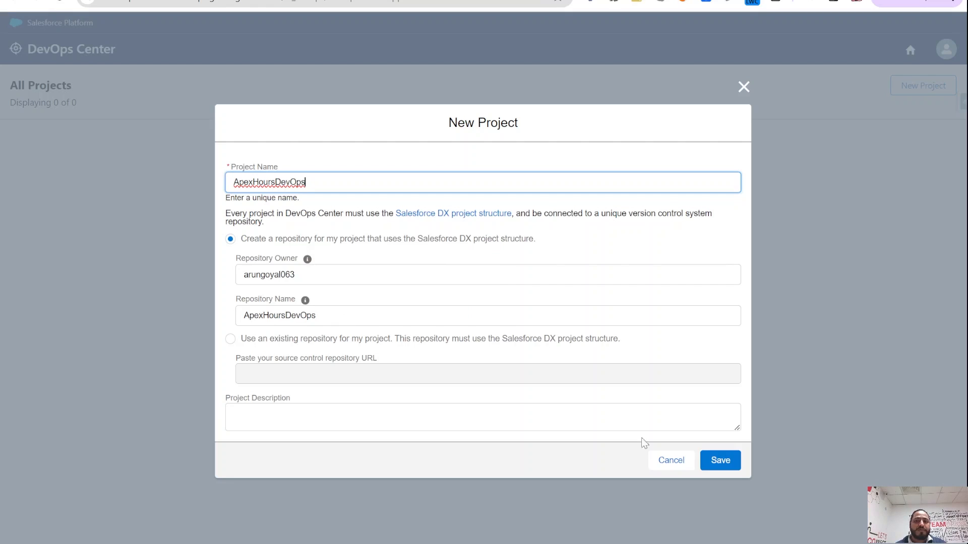
left_click(724, 463)
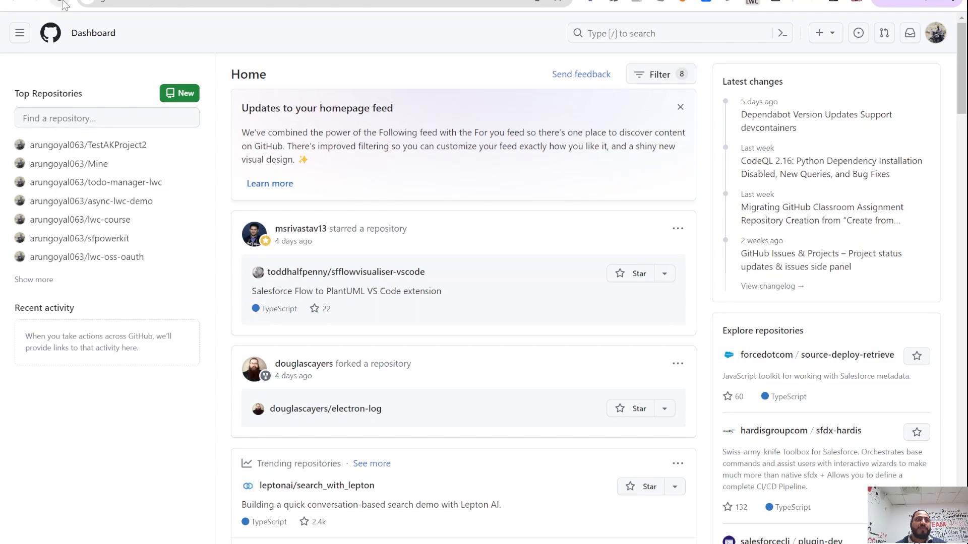
Step: Reload the GitHub dashboard, open the ApexHoursDevOps repository and check its list of branches
left_click(62, 3)
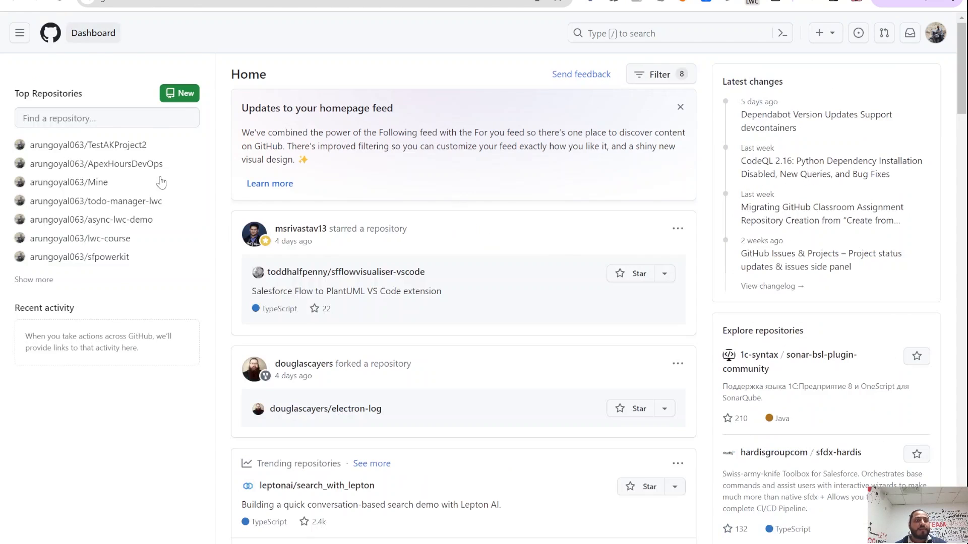
mouse_move(113, 170)
left_click(113, 164)
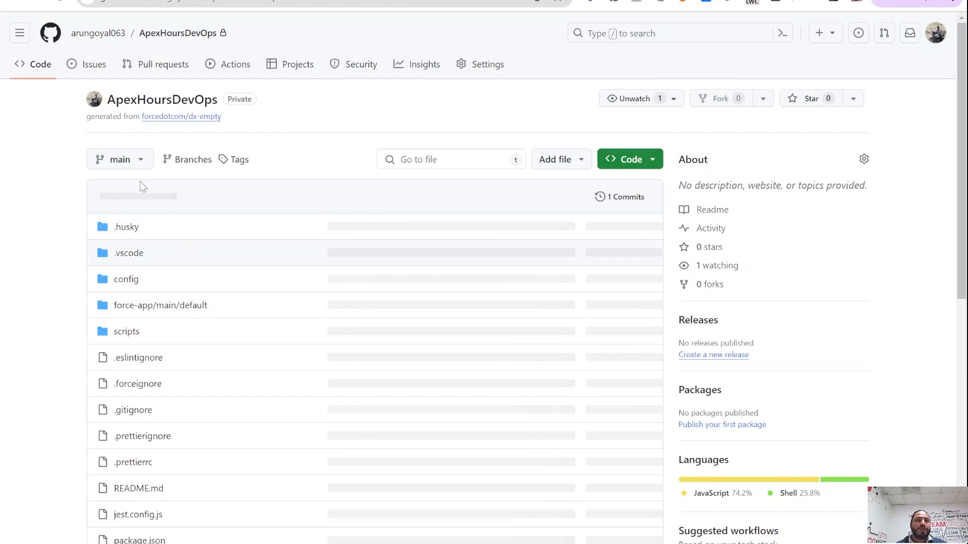
left_click(140, 160)
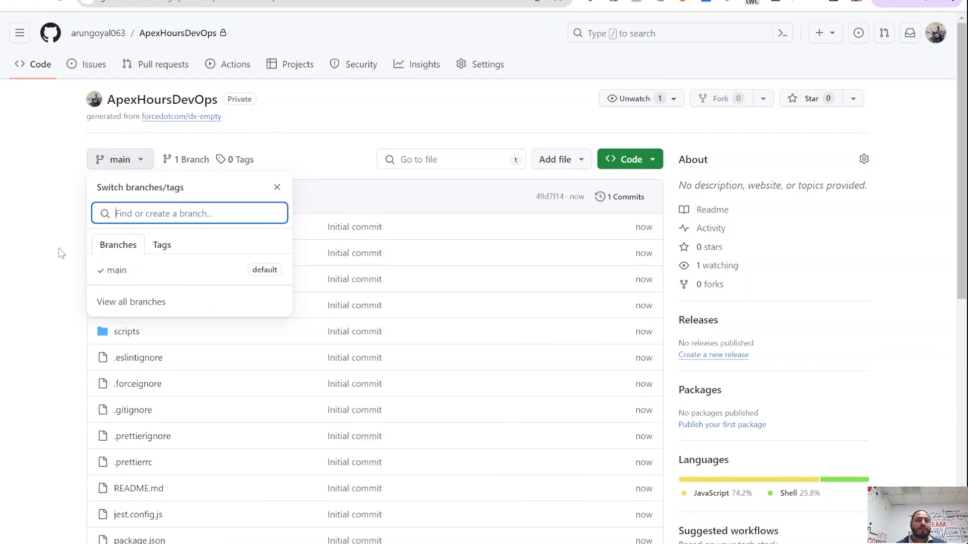
left_click(29, 246)
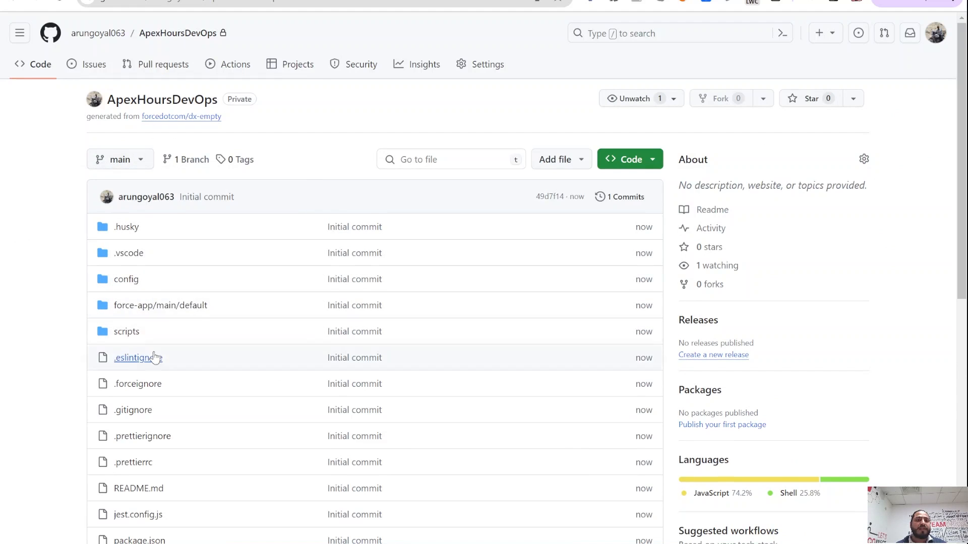
Step: Look through the repository's files and its force-app/main/default folder, and return to DevOps Center
scroll(202, 304, "down", 3)
scroll(202, 304, "up", 3)
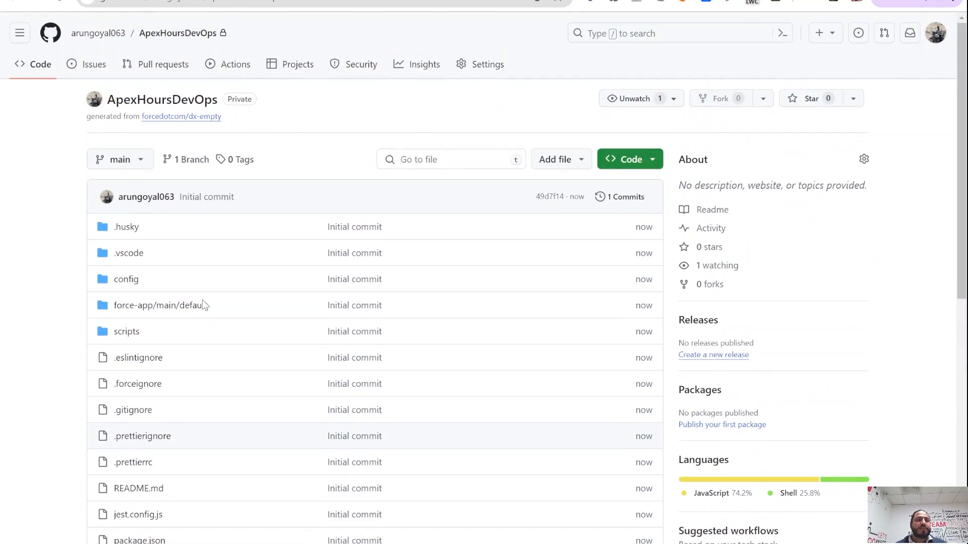
left_click(175, 310)
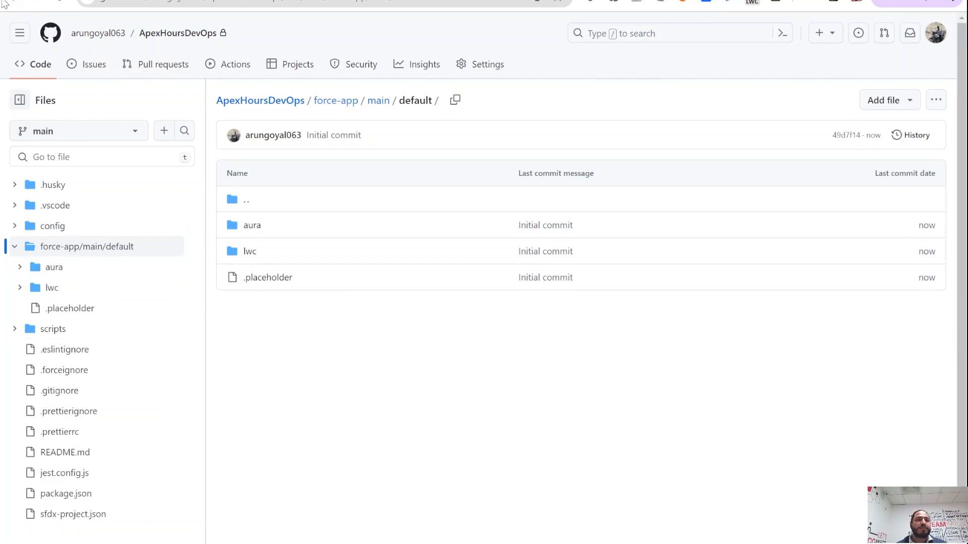
left_click(10, 2)
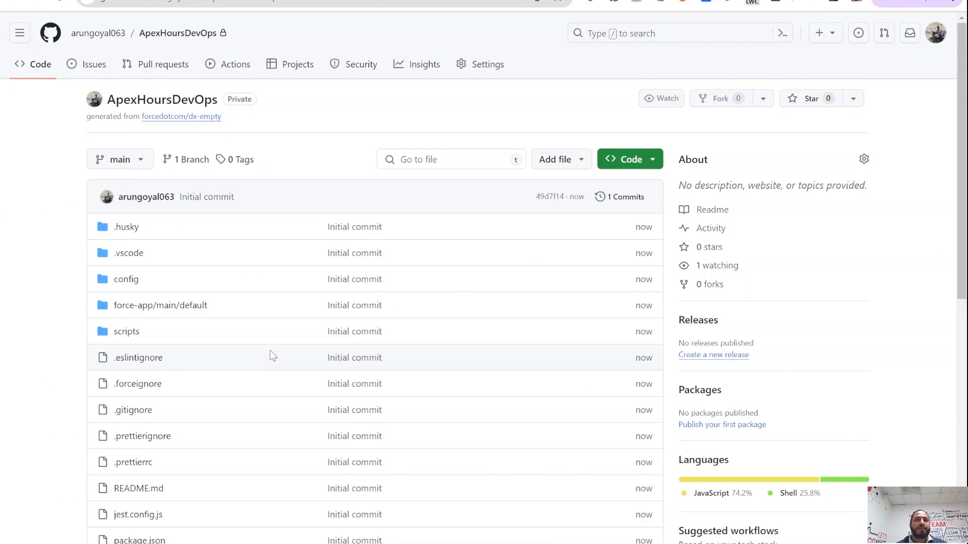
key("ctrl+shift+Tab")
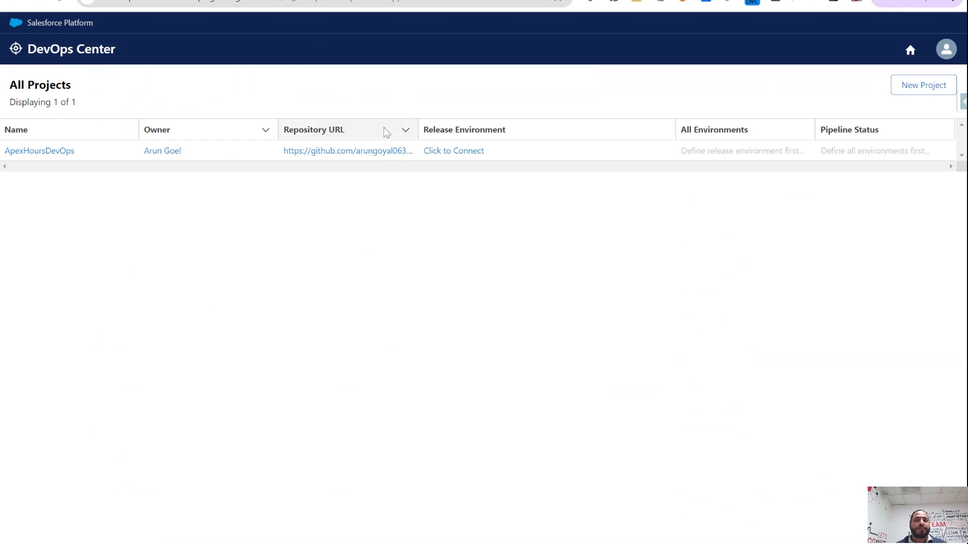
Step: Connect ApexHoursDevOps Release as the production org release environment, logging in with the account username and password, and reload the projects list
left_click(457, 154)
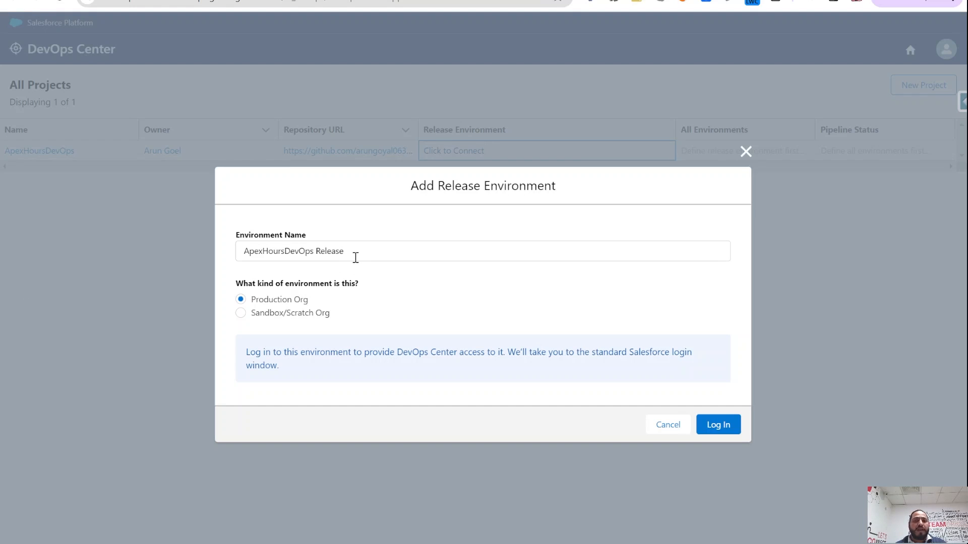
left_click(715, 425)
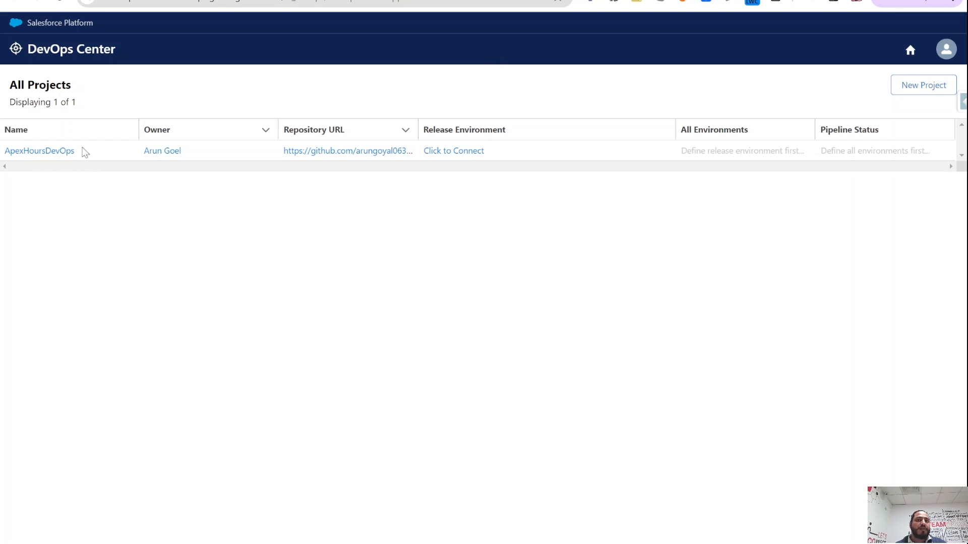
left_click(460, 157)
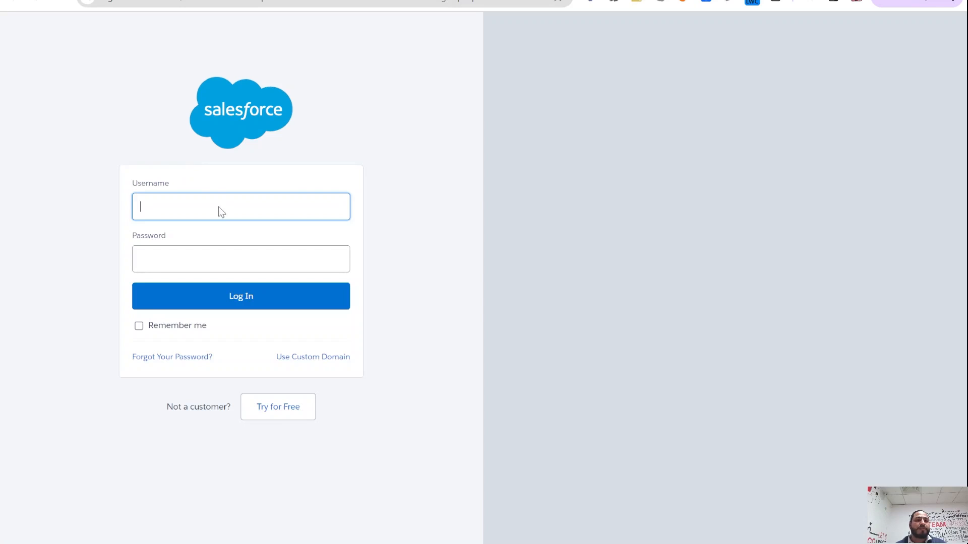
key("ctrl+v")
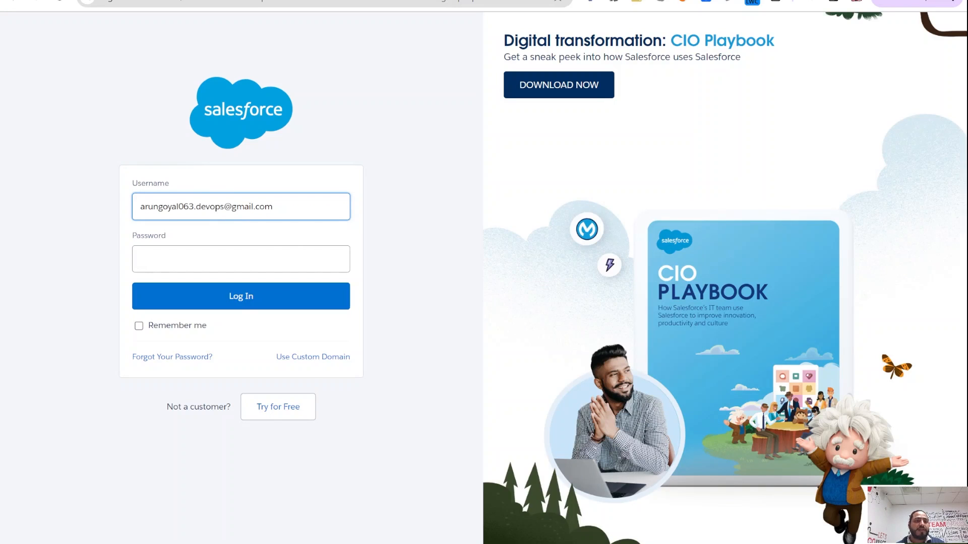
left_click(233, 268)
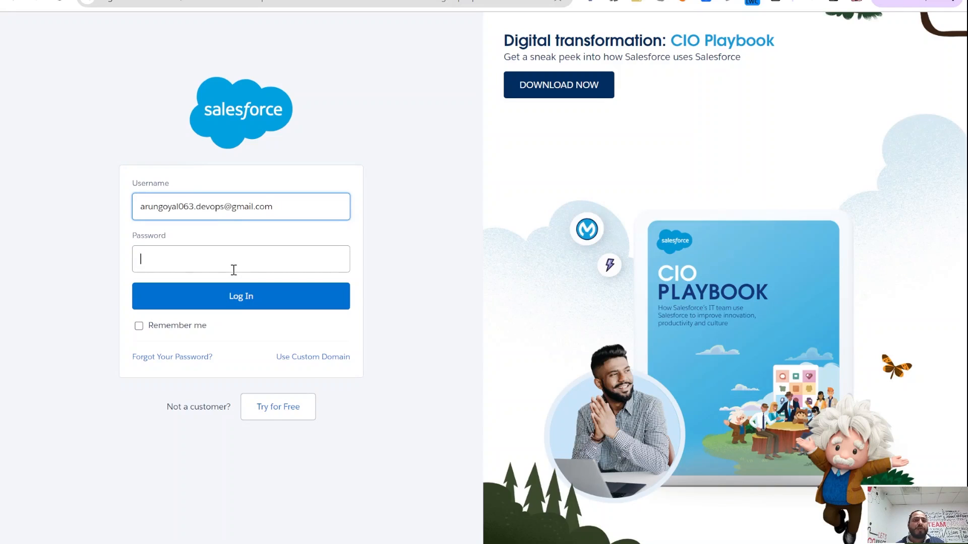
key("ctrl+v")
left_click(238, 301)
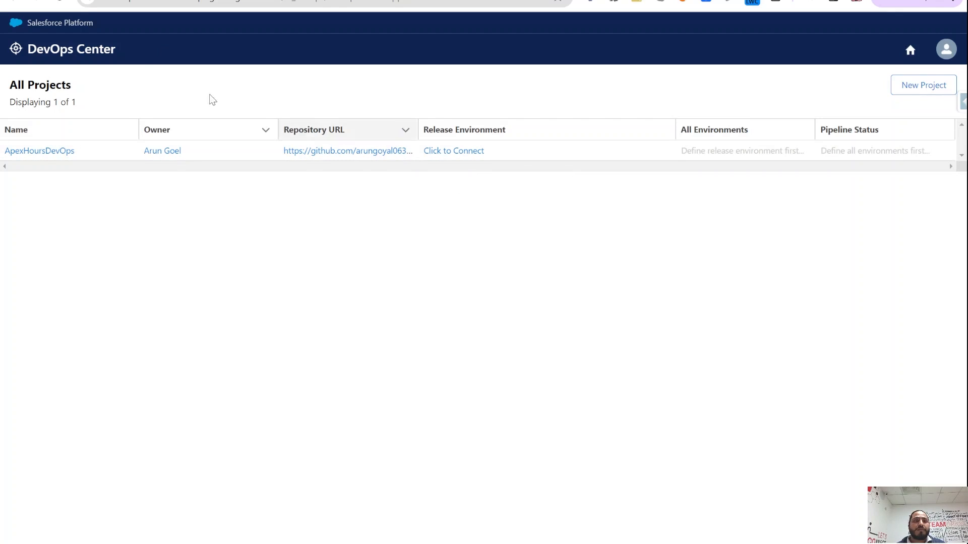
left_click(60, 2)
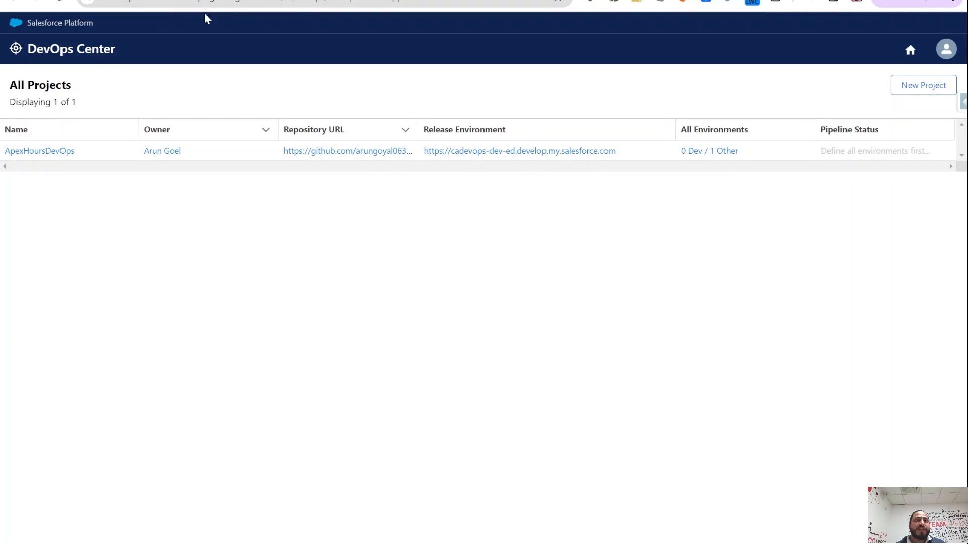
Step: Open the ApexHoursDevOps project's pipeline through its environments entry in the projects list
left_click_drag(279, 1, 99, 3)
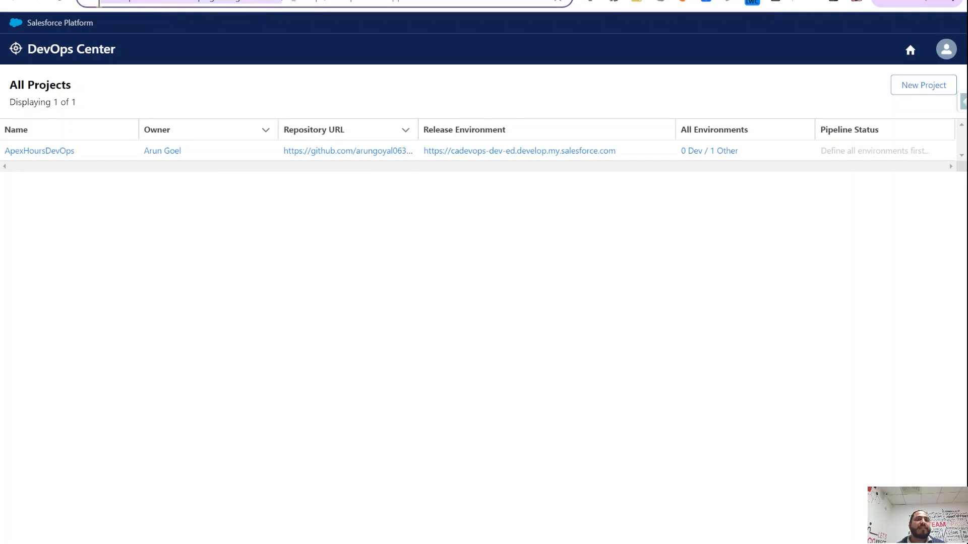
left_click(338, 68)
left_click(695, 157)
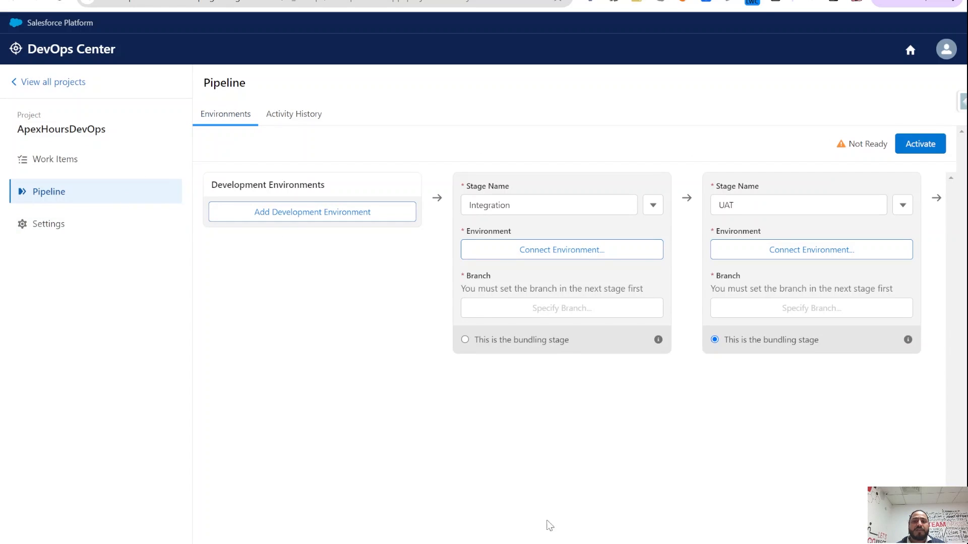
Step: Examine the pipeline's stages from the development environments through to Production
scroll(570, 262, "right", 9)
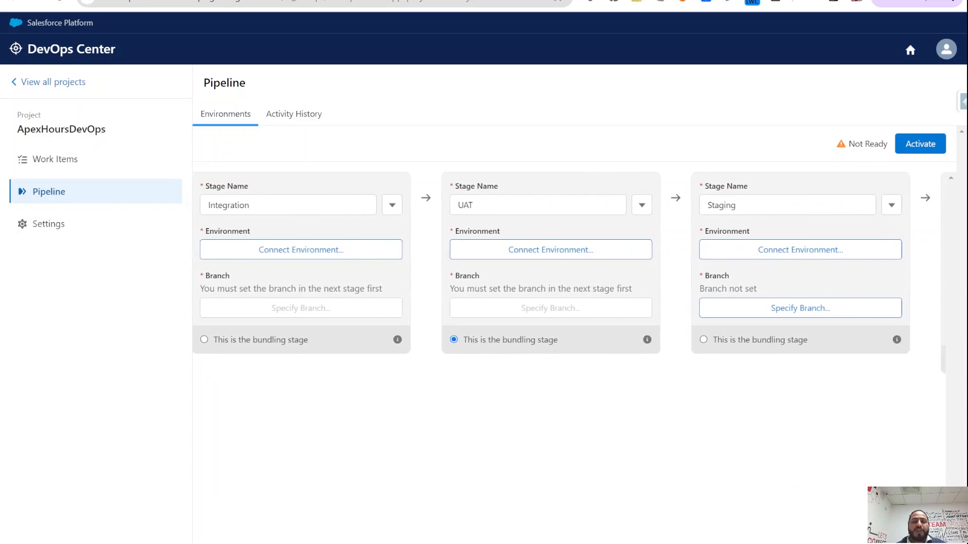
scroll(570, 262, "left", 8)
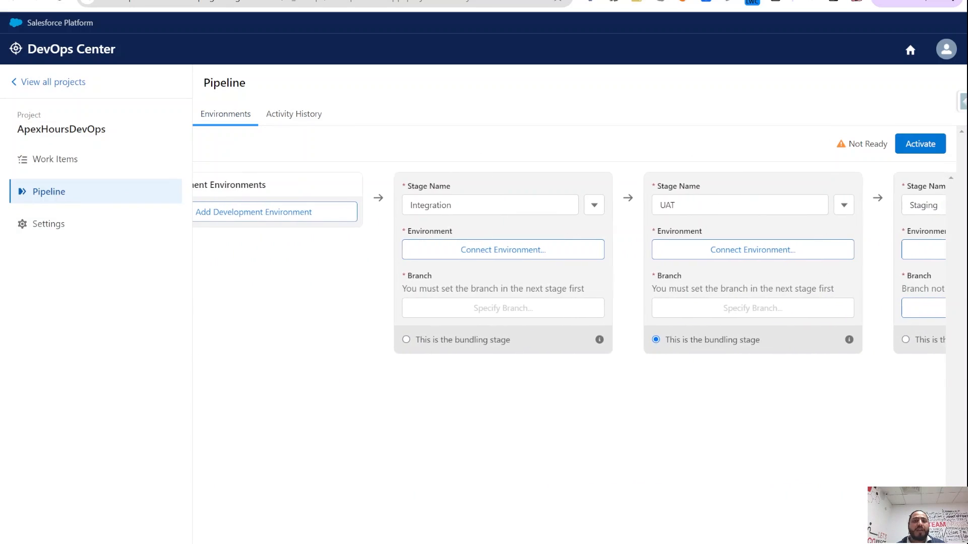
scroll(569, 262, "right", 1)
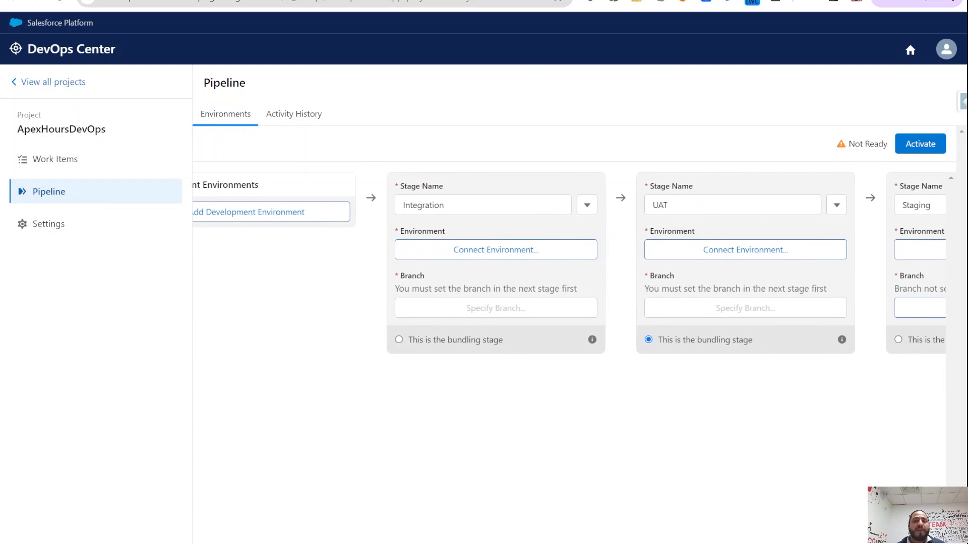
scroll(570, 262, "right", 1)
scroll(570, 262, "left", 1)
scroll(570, 262, "right", 1)
scroll(570, 263, "right", 3)
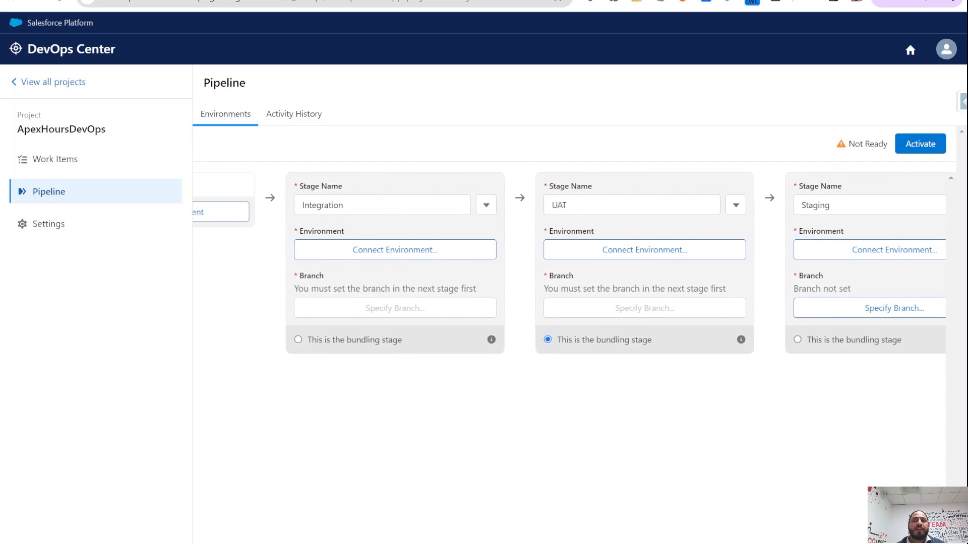
scroll(569, 262, "left", 5)
scroll(569, 262, "right", 12)
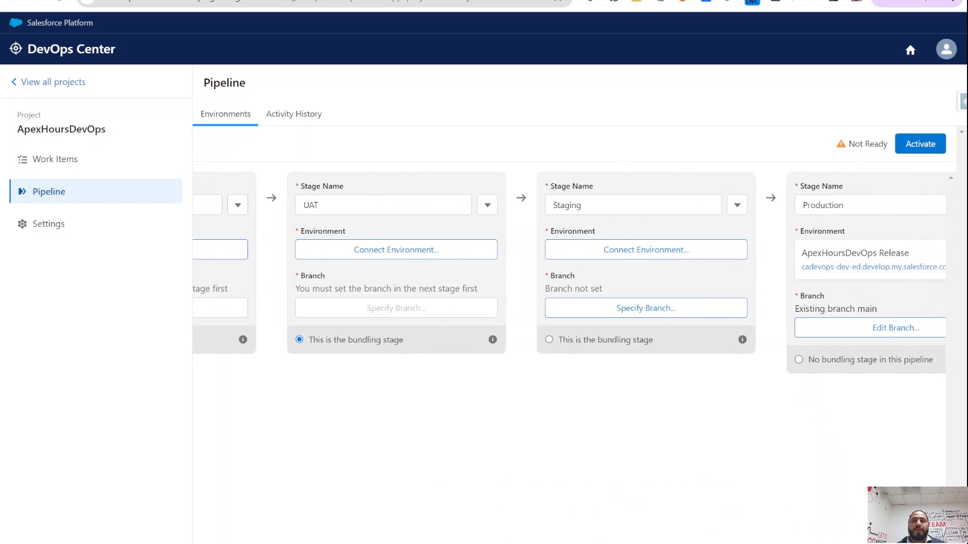
scroll(570, 262, "left", 3)
scroll(570, 262, "left", 5)
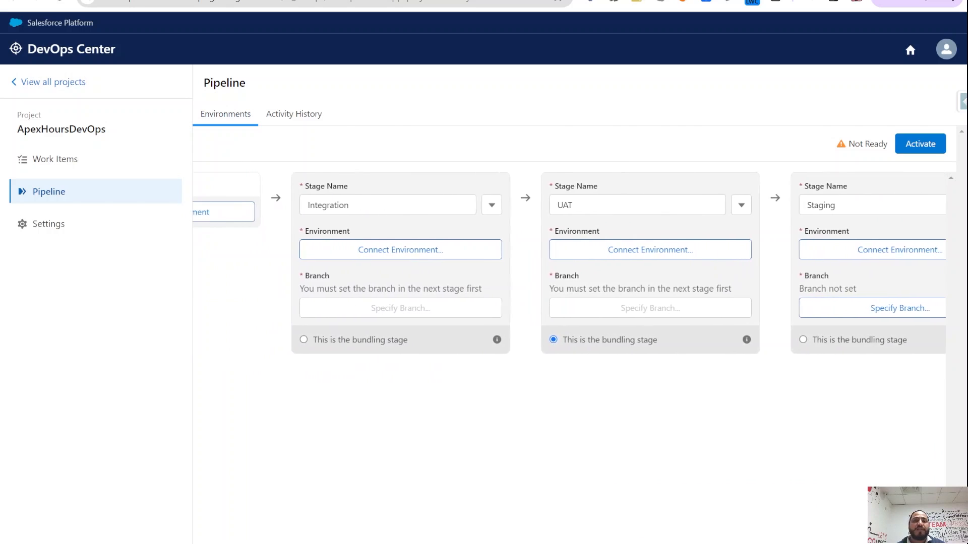
Step: Remove the Integration and Staging stages from the pipeline
left_click(495, 207)
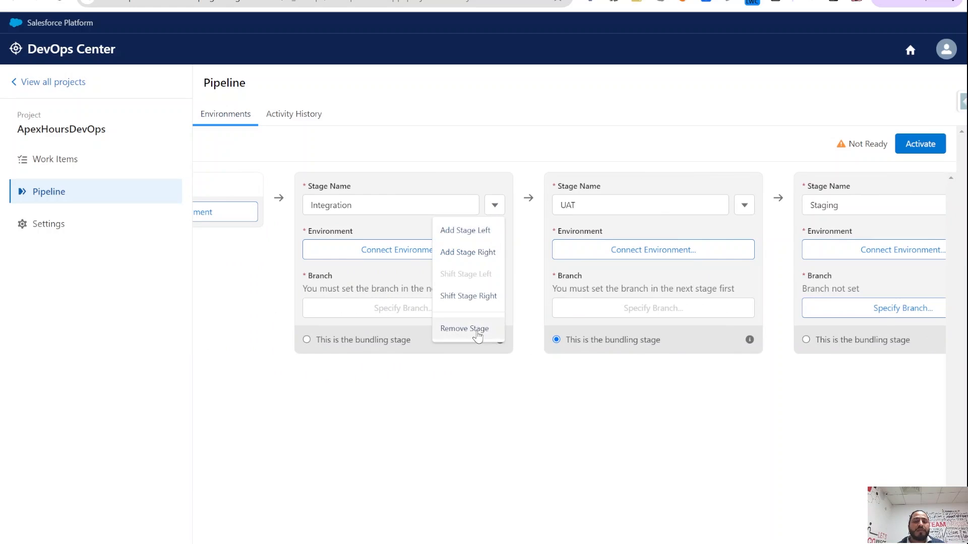
left_click(465, 329)
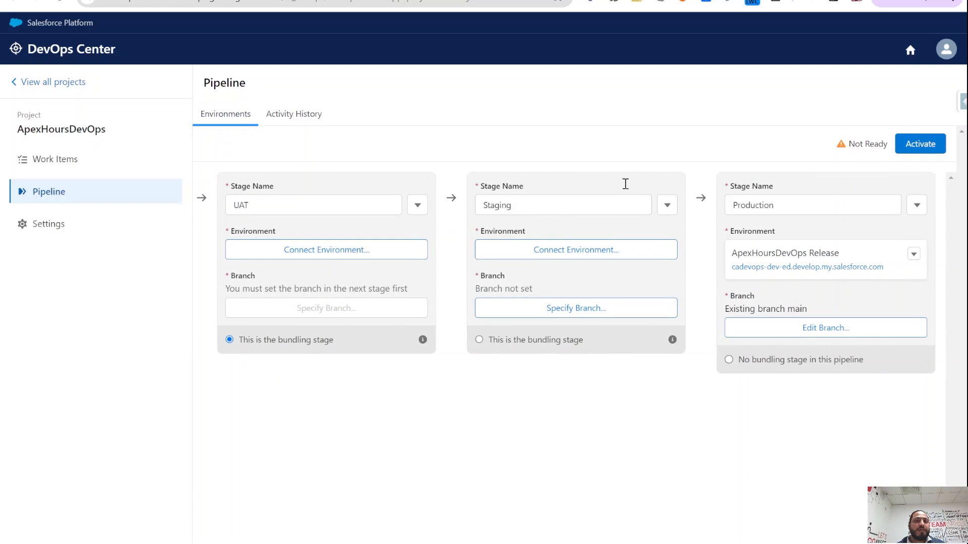
left_click(667, 205)
left_click(653, 332)
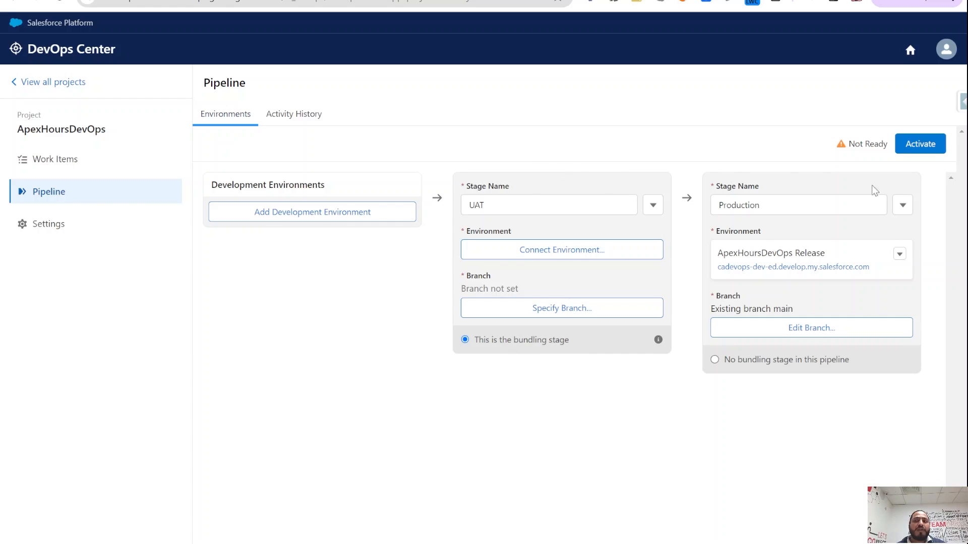
Step: Add a development environment named ApexHoursDev1Org to the pipeline and proceed to its login
left_click(320, 213)
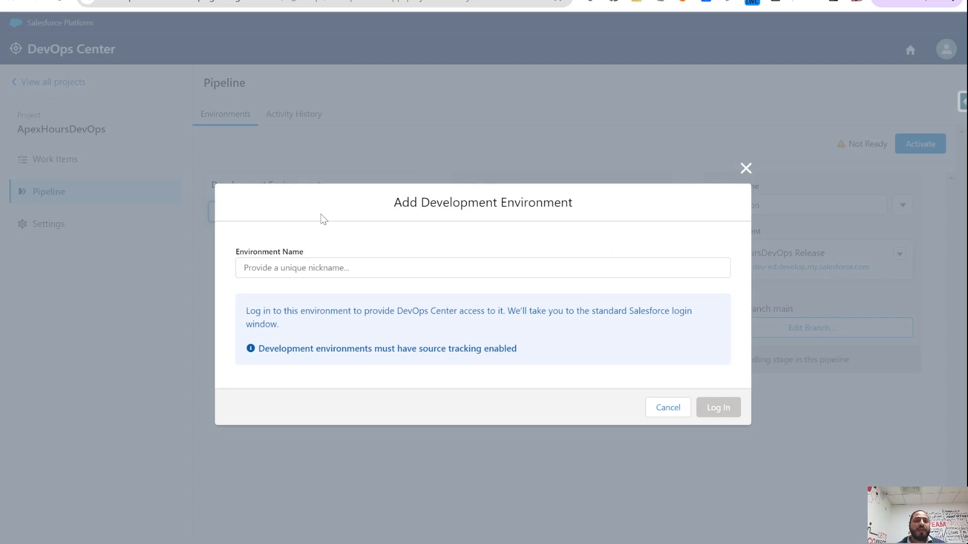
left_click(343, 272)
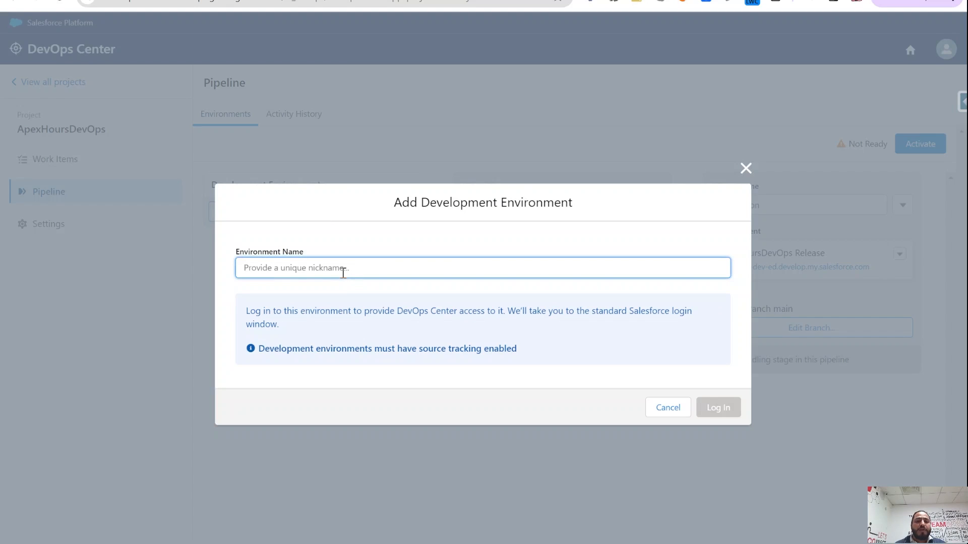
type("ApexHou")
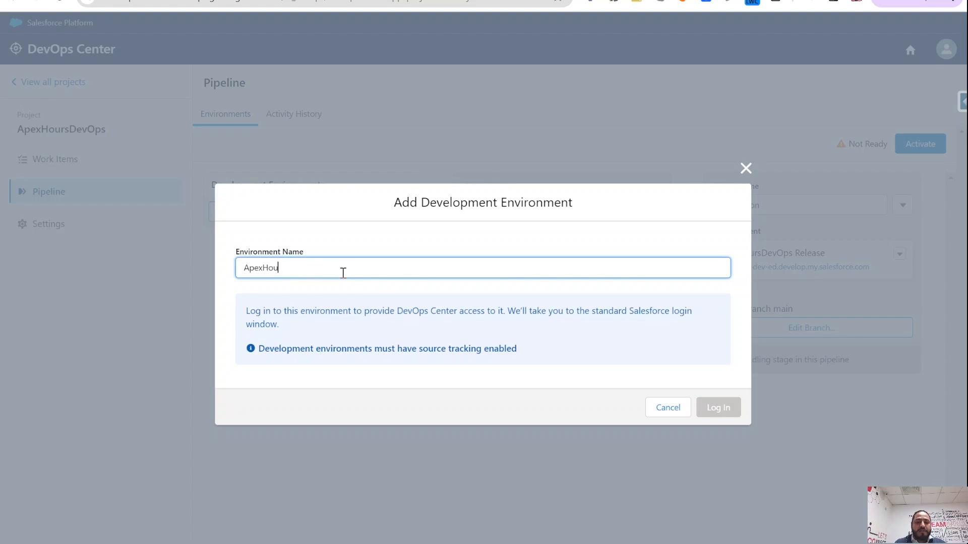
type("rs Developer 1")
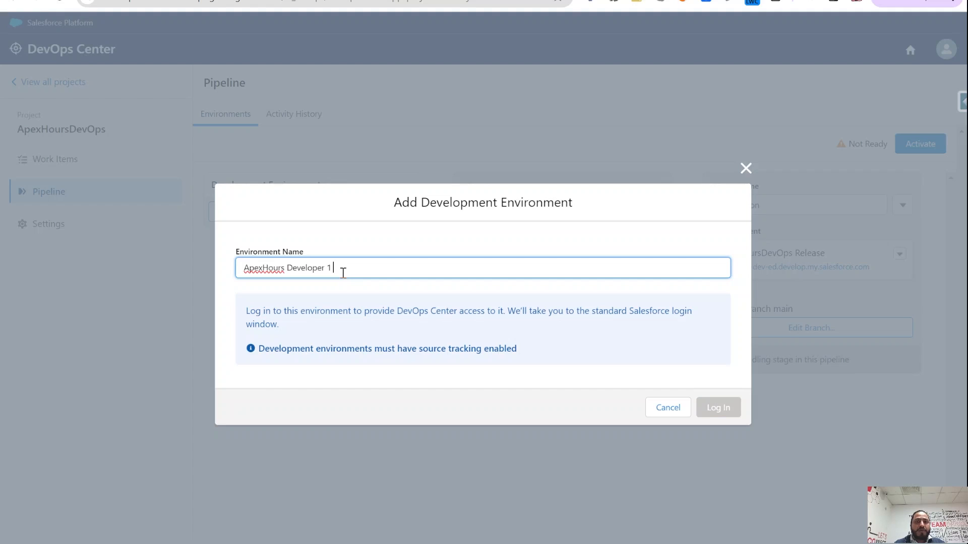
key("BackSpace")
key("BackSpace")
key("BackSpace")
key("BackSpace")
key("BackSpace")
key("BackSpace")
key("BackSpace")
key("BackSpace")
key("BackSpace")
key("BackSpace")
key("BackSpace")
type("Dev1Org")
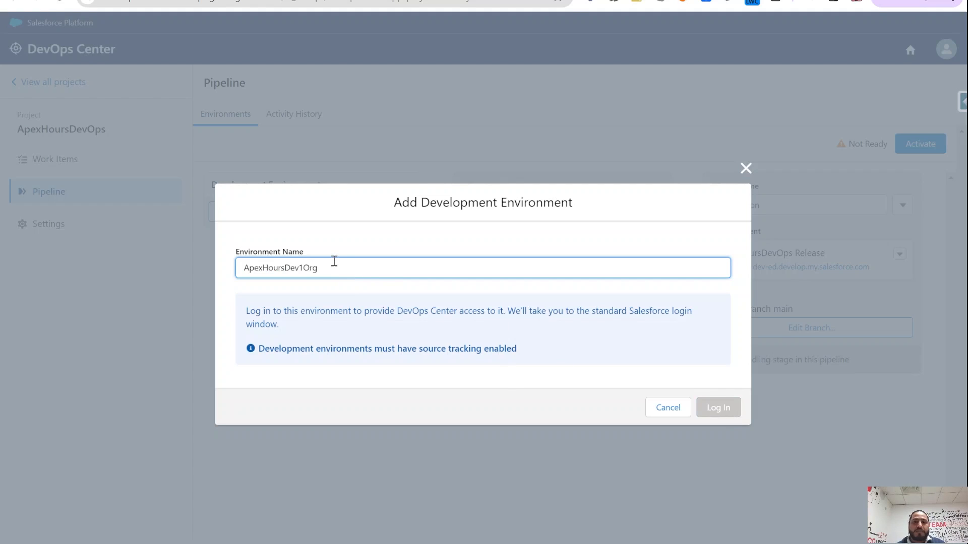
left_click(713, 408)
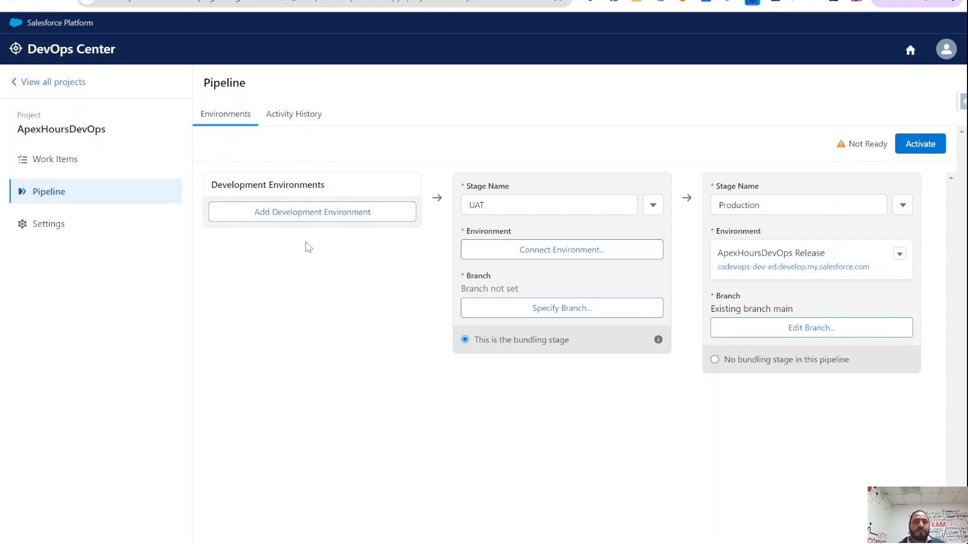
key("ctrl+Tab")
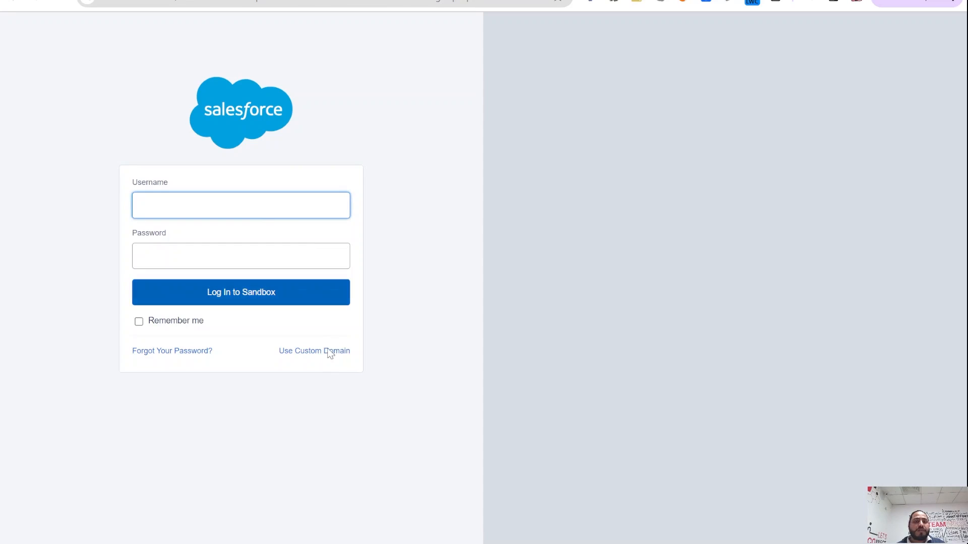
left_click(325, 351)
type("https://fullerpecan-gemini-6430-dev-ed.scratch.lightning.force.com/")
left_click_drag(276, 267, 406, 268)
left_click(311, 331)
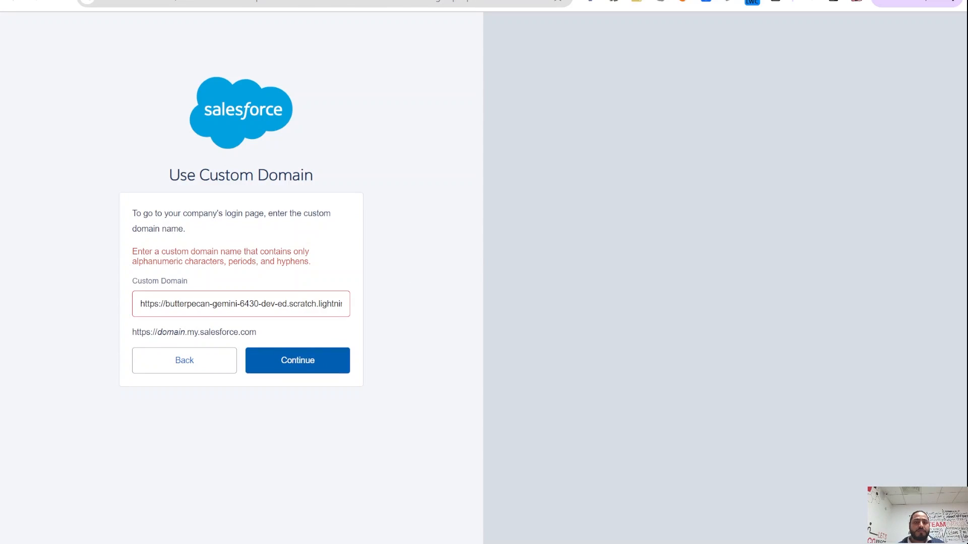
Step: Remove the trailing slash from the custom domain and resubmit it
double_click(333, 305)
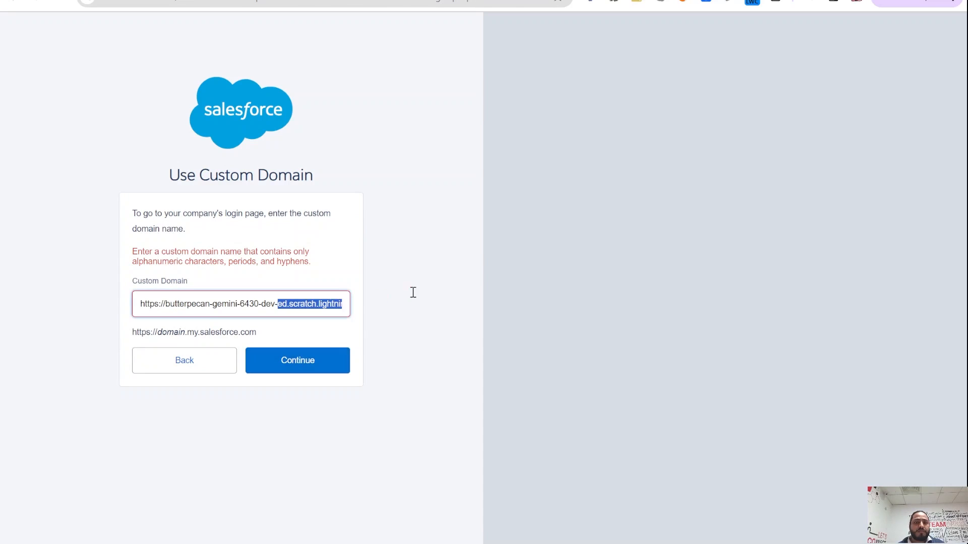
left_click(325, 302)
key("Right")
key("Right")
key("Right")
key("Right")
key("Right")
key("Right")
key("Right")
key("Right")
key("Right")
key("Right")
key("Right")
key("Right")
key("Right")
key("Right")
key("Right")
key("Right")
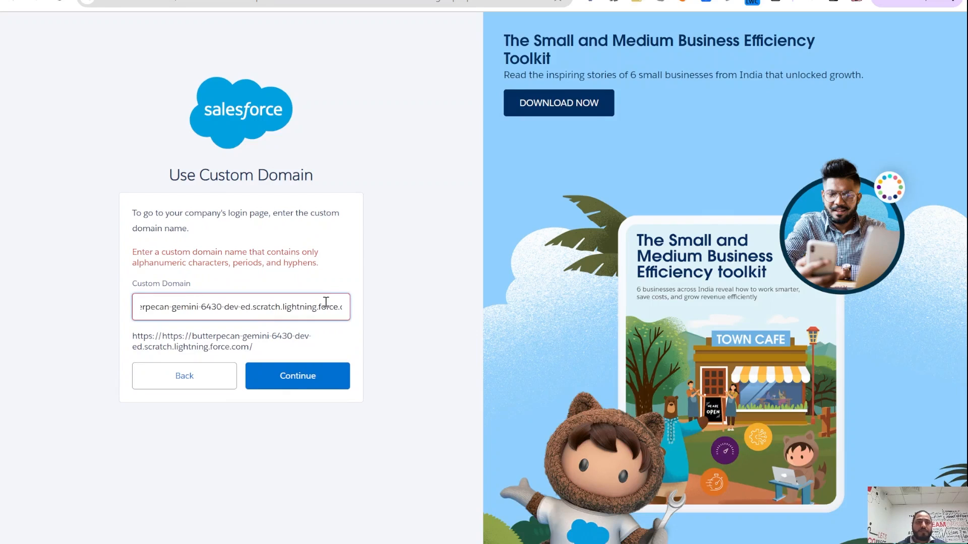
key("Right")
key("Right")
key("Right")
key("Right")
key("Right")
key("Right")
key("BackSpace")
left_click(337, 378)
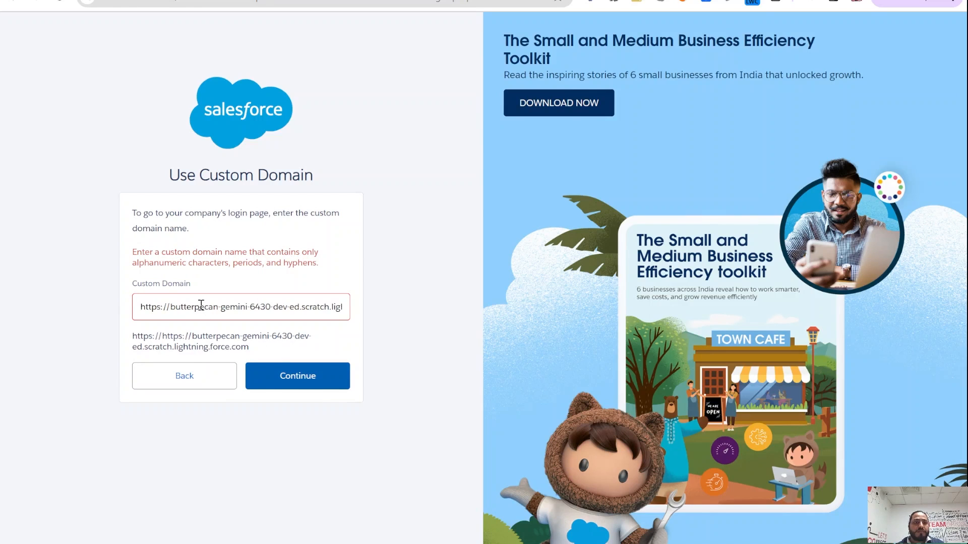
double_click(152, 307)
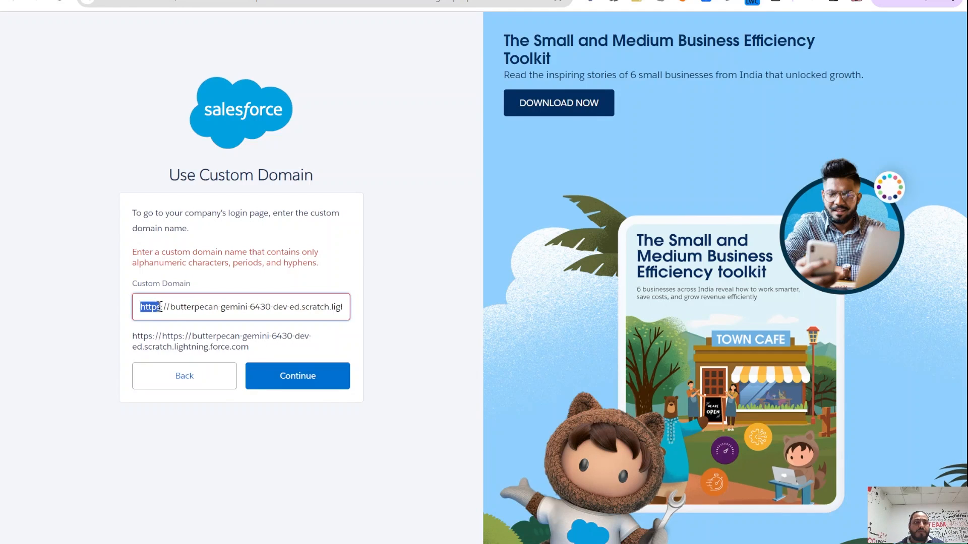
key("Delete")
key("Delete")
key("Delete")
key("Delete")
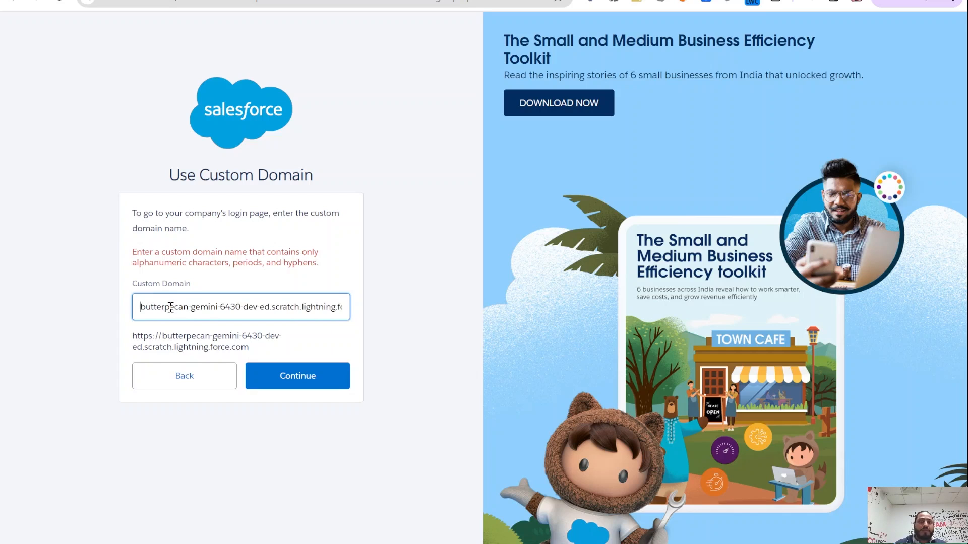
left_click(269, 376)
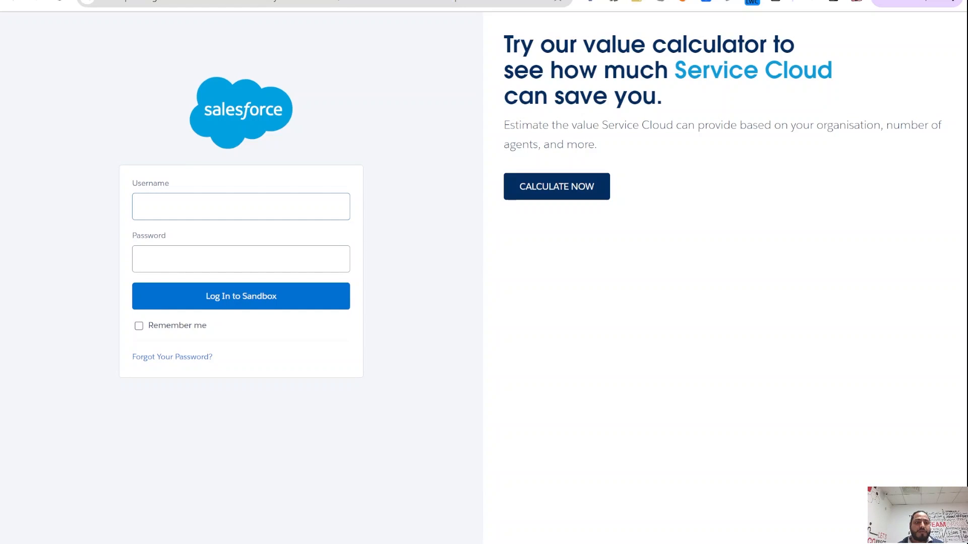
Step: Log in to the first scratch org with its username and password to connect ApexHoursDev1Org
key("alt+Tab")
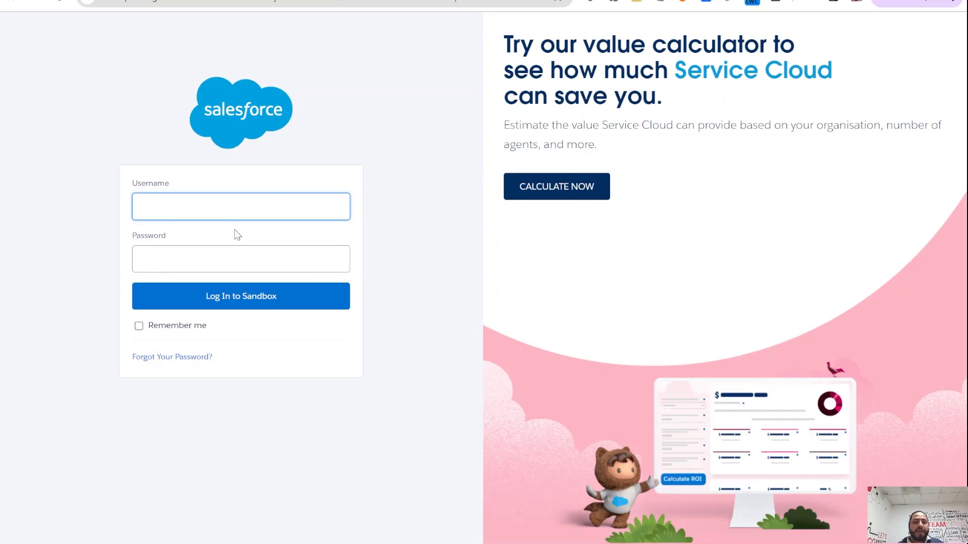
key("ctrl+v")
key("alt+Tab")
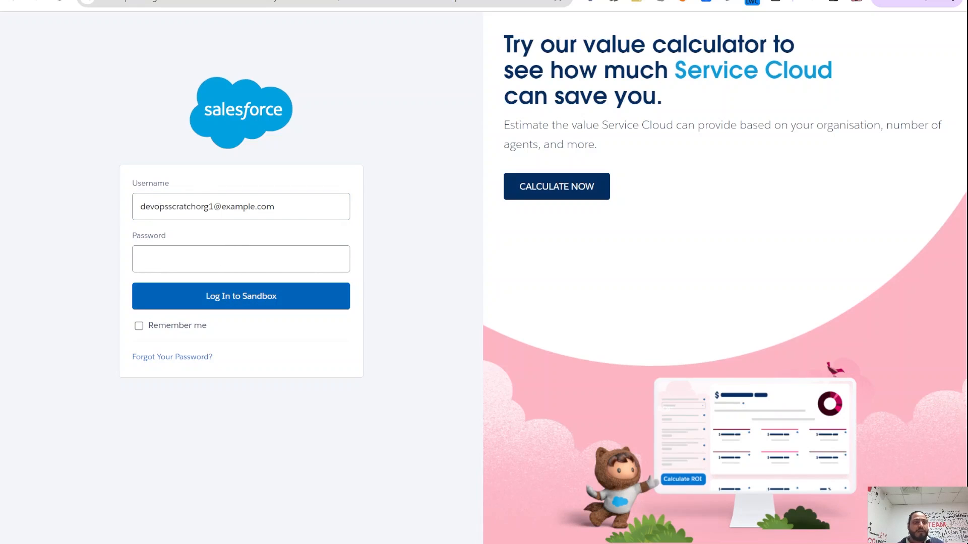
key("alt+Tab")
left_click(195, 249)
key("ctrl+v")
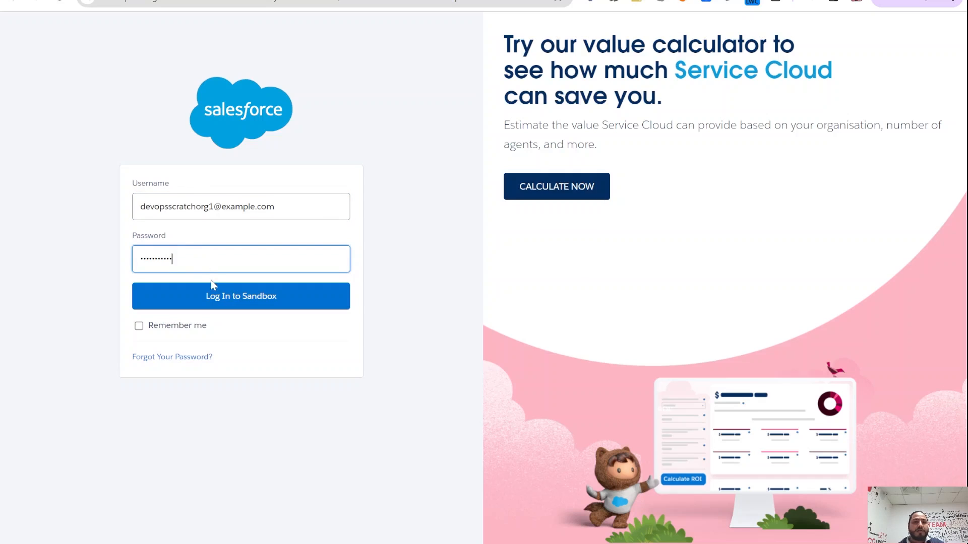
left_click(217, 296)
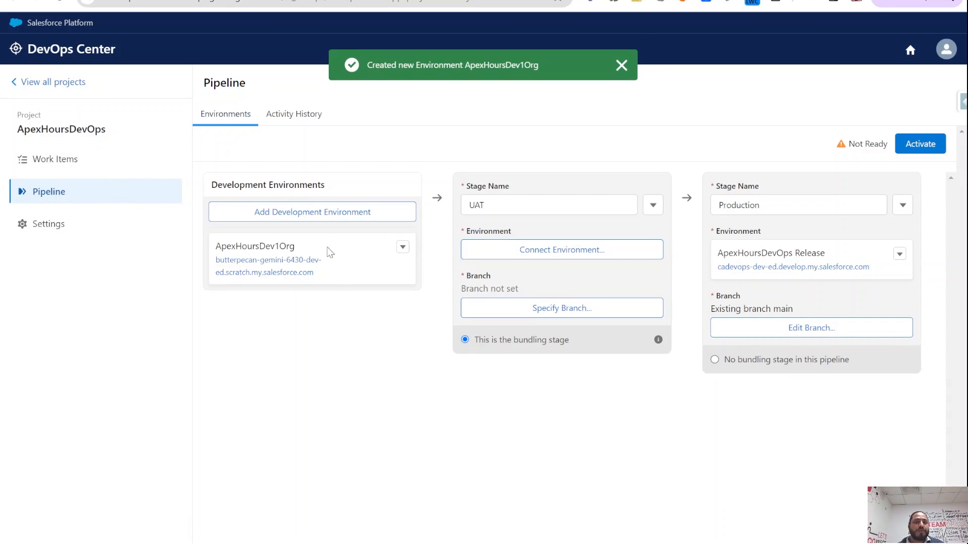
Step: Add a second development environment named ApexHoursDev2Org to the pipeline and proceed to its login
left_click(311, 216)
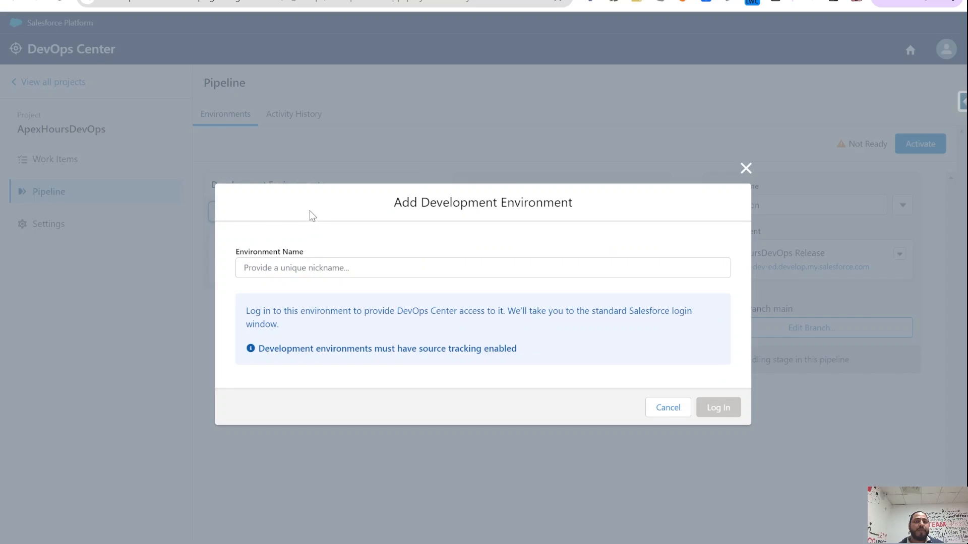
left_click(325, 270)
type("A")
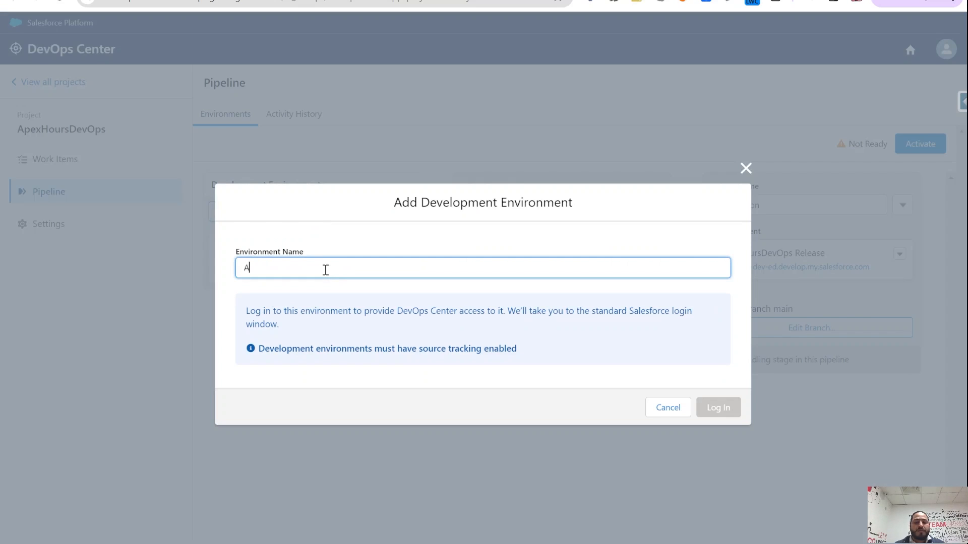
type("pexHou")
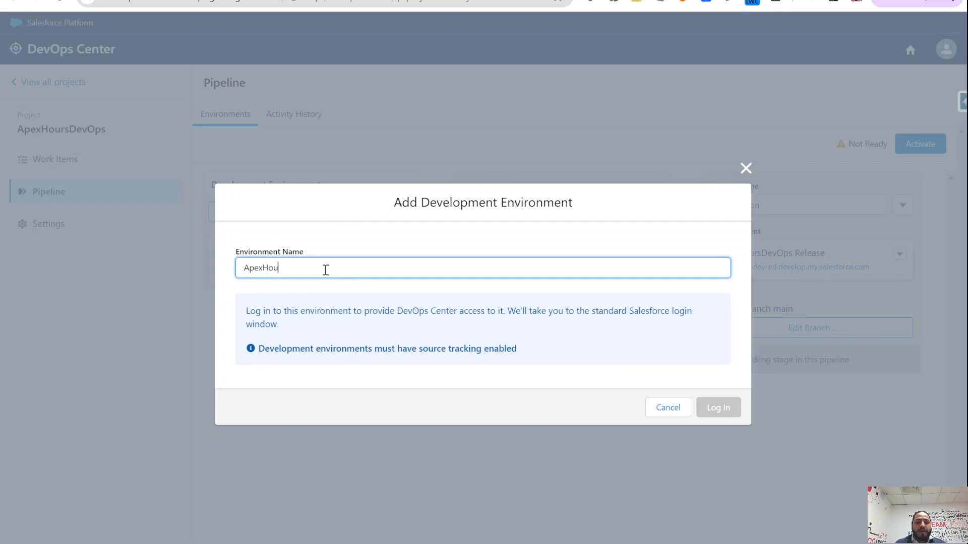
type("rsDev2Org")
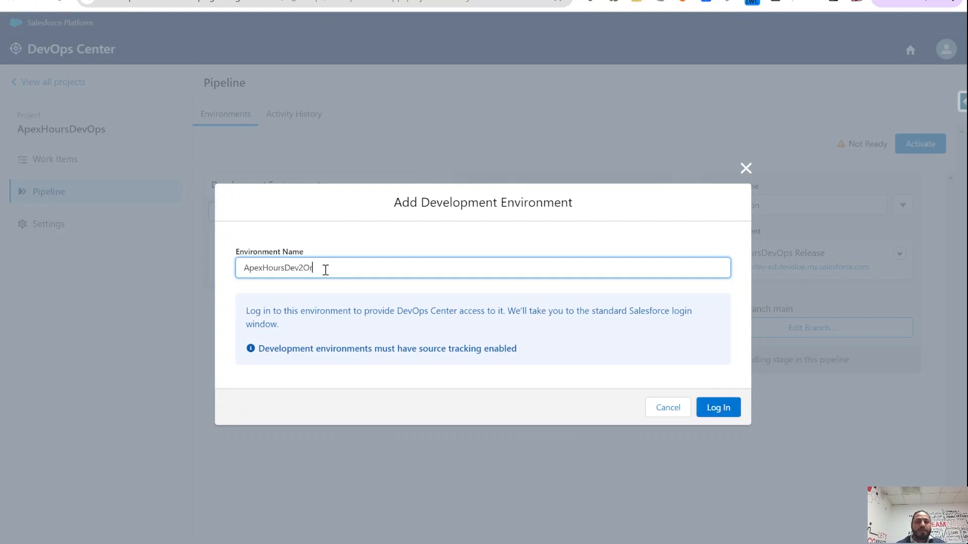
left_click(716, 409)
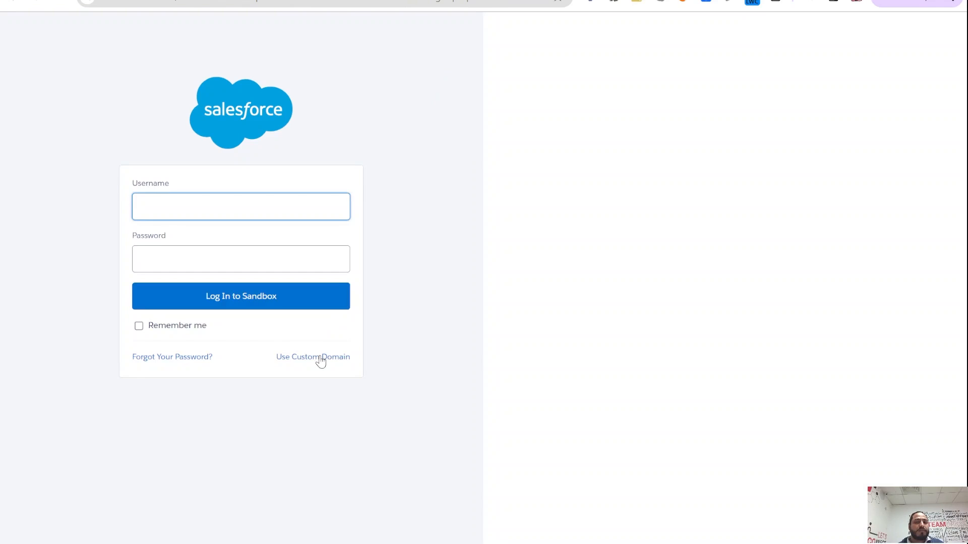
Step: Use the custom domain latte-cappuccino-1522-dev-ed.scratch.lightning.force.com/ to reach the second scratch org's login page
left_click(319, 358)
type("latte-cappuccino-1522-dev-ed.scratch.lightning.force.com/")
left_click(302, 346)
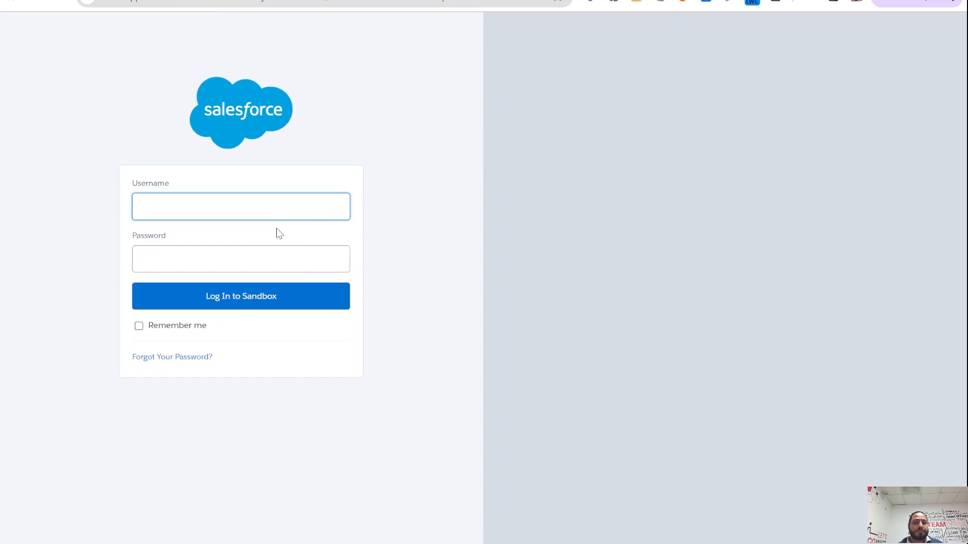
Step: Log in to the second scratch org with its username and password to connect ApexHoursDev2Org
key("ctrl+v")
left_click(276, 228)
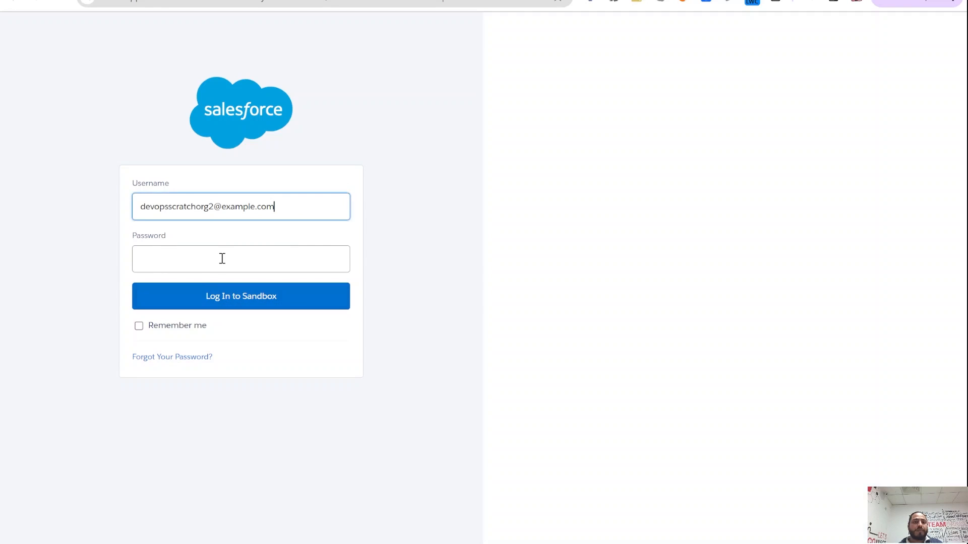
left_click(222, 258)
key("ctrl+v")
left_click(231, 305)
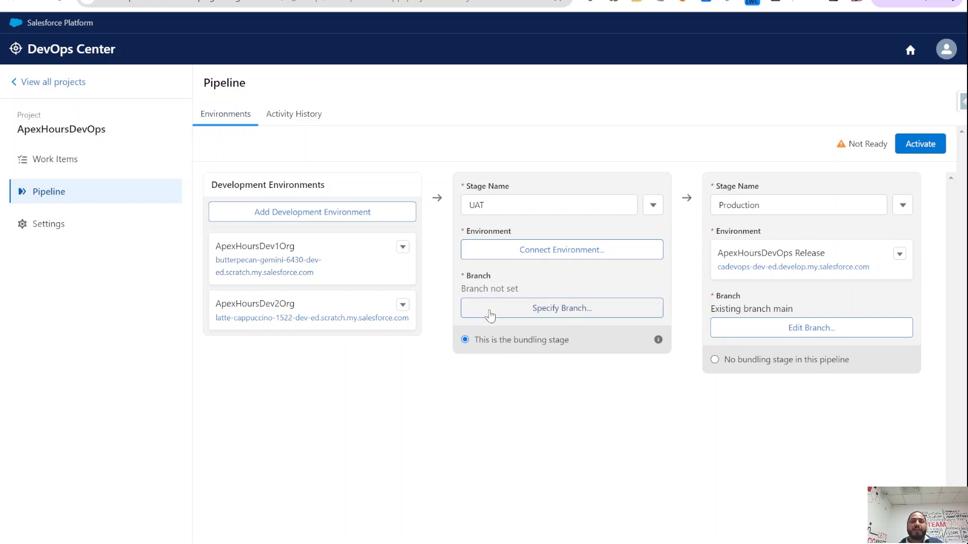
Step: Start connecting the UAT stage to a Sandbox/Scratch Org environment named ApexHoursDevOps UAT and go to its login page
left_click(531, 262)
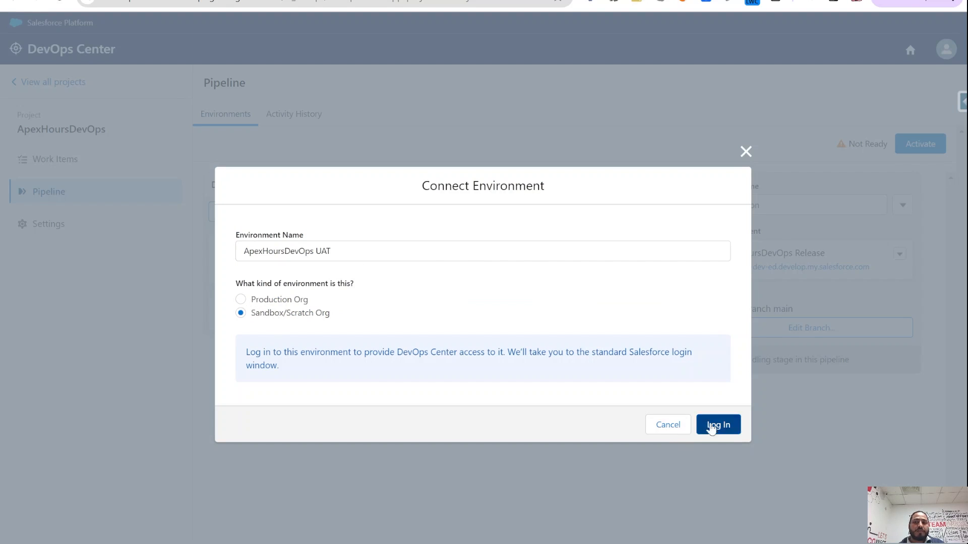
left_click(726, 430)
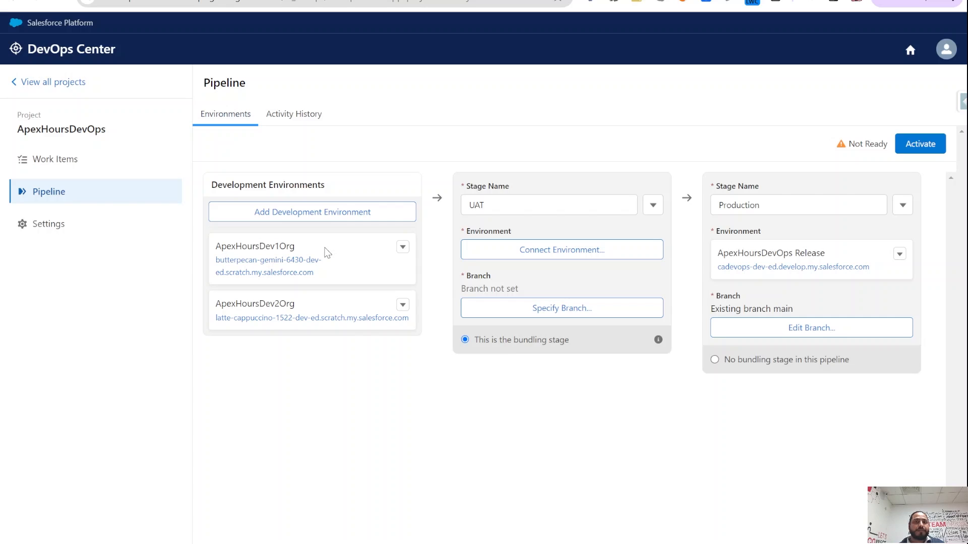
key("ctrl+Tab")
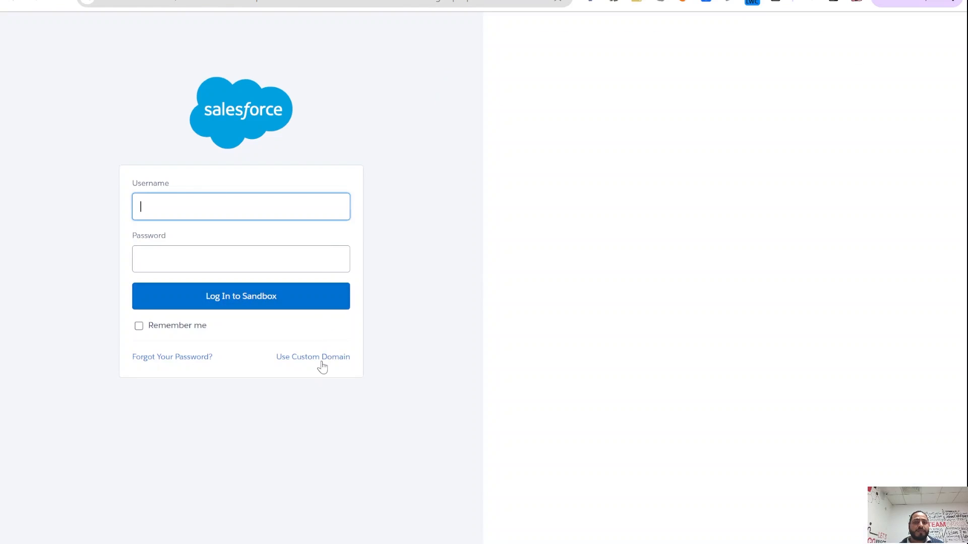
Step: Paste the UAT org's URL as the custom domain, trim it to customization-ruby-2131-dev-ed.scratch.lightning.force.com/, and continue to its login page
left_click(318, 358)
key("ctrl+a")
key("BackSpace")
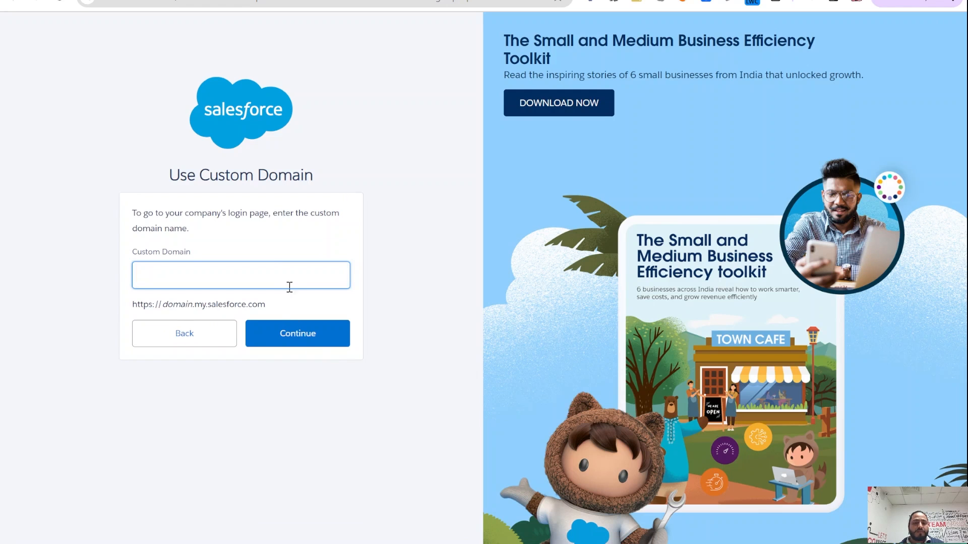
key("ctrl+v")
left_click_drag(169, 275, 107, 285)
key("BackSpace")
left_click(319, 348)
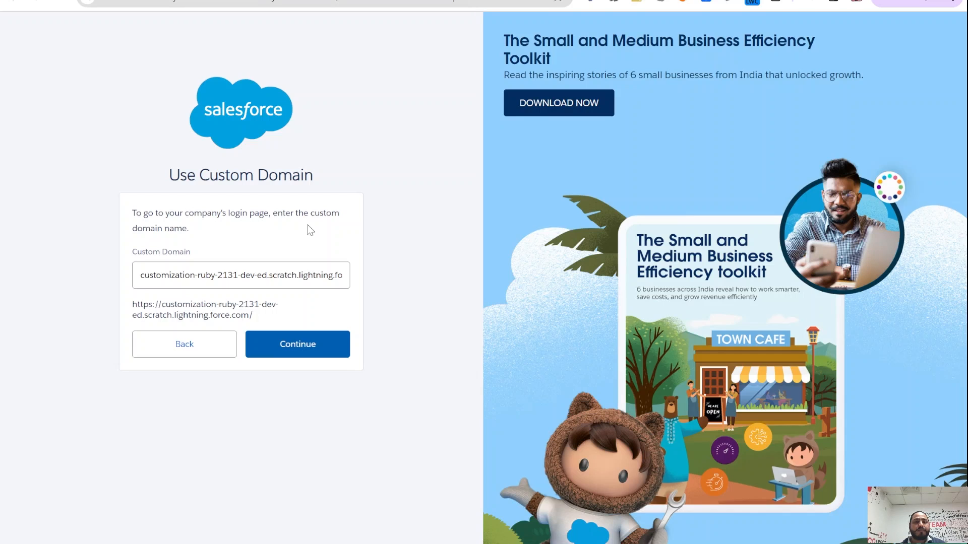
key("Return")
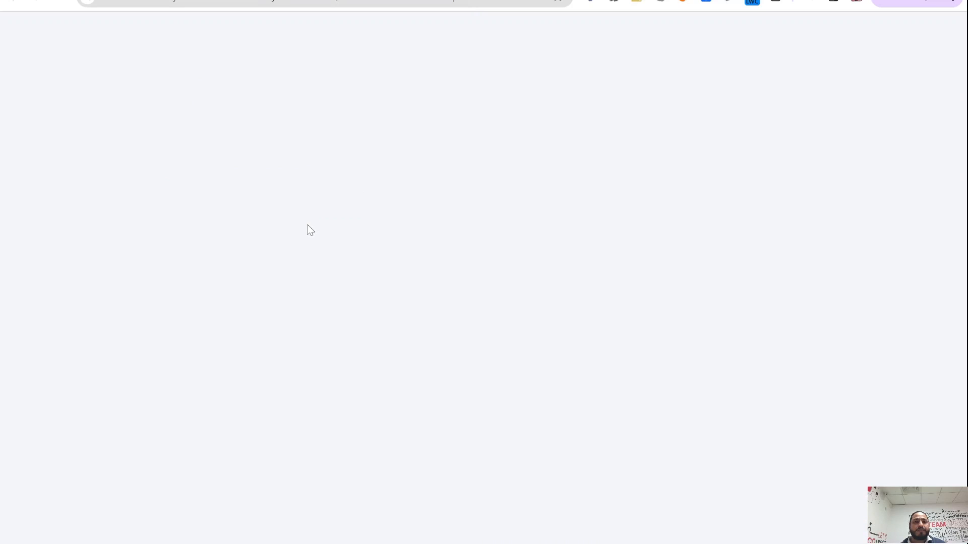
Step: Log in to the UAT scratch org with its username and password
key("ctrl+v")
key("alt+Tab")
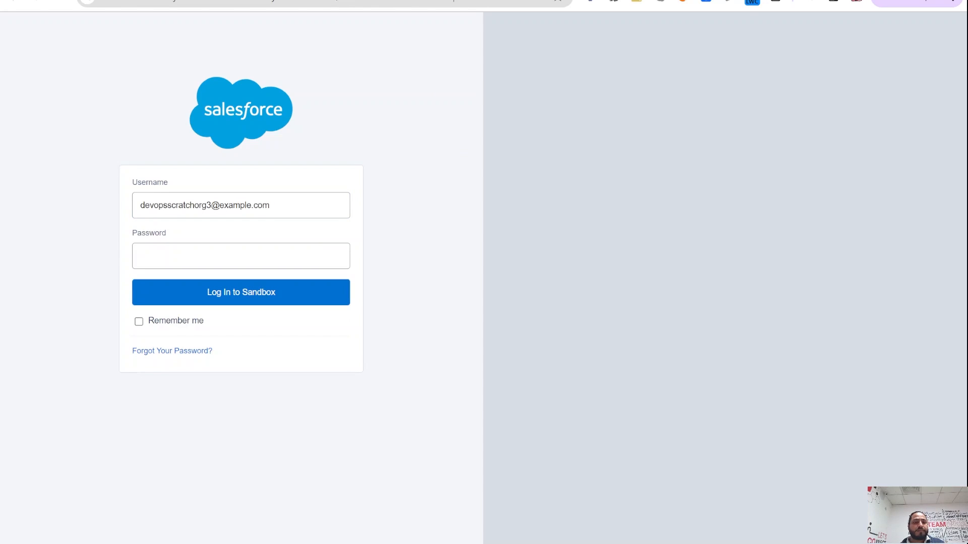
key("alt+Tab")
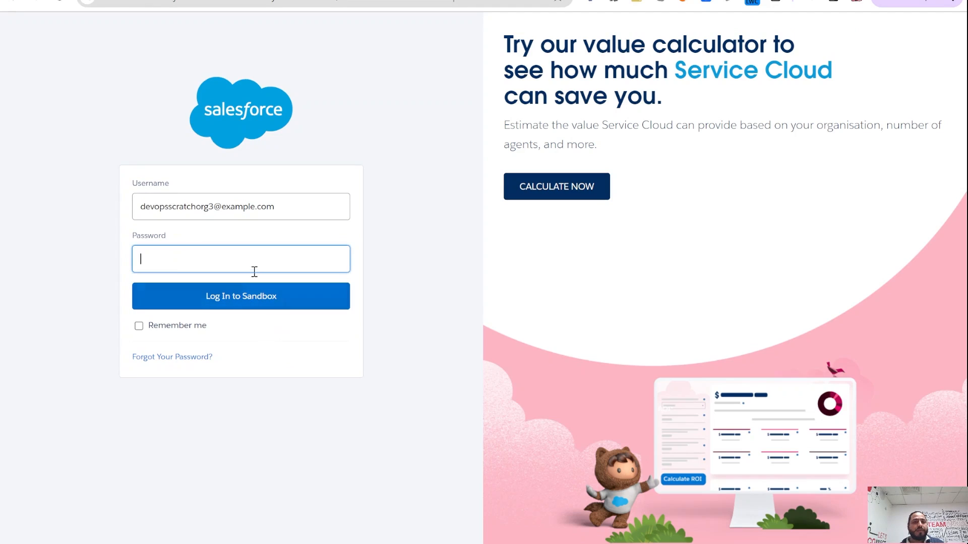
key("ctrl+v")
left_click(253, 298)
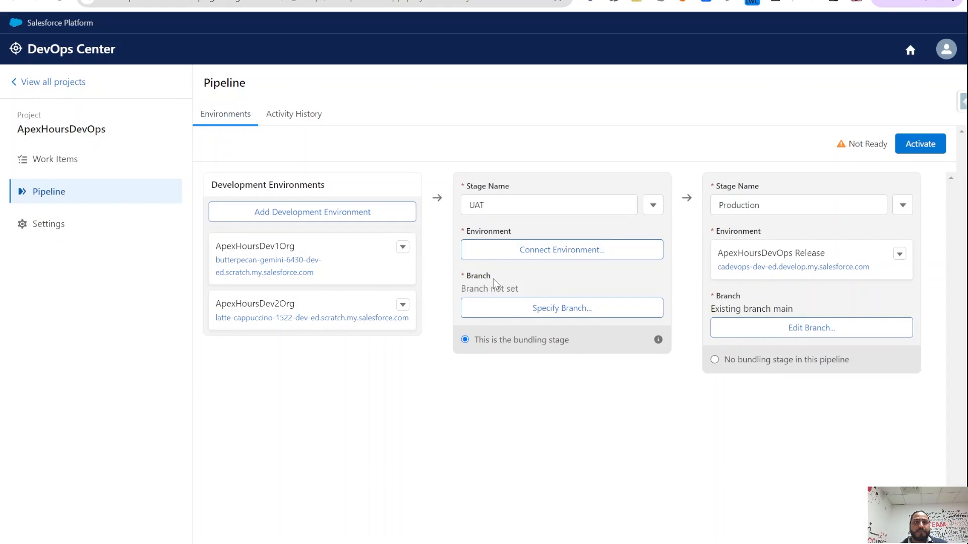
Step: Reload the pipeline page and set the UAT stage to create a new branch named UAT from main
left_click(61, 2)
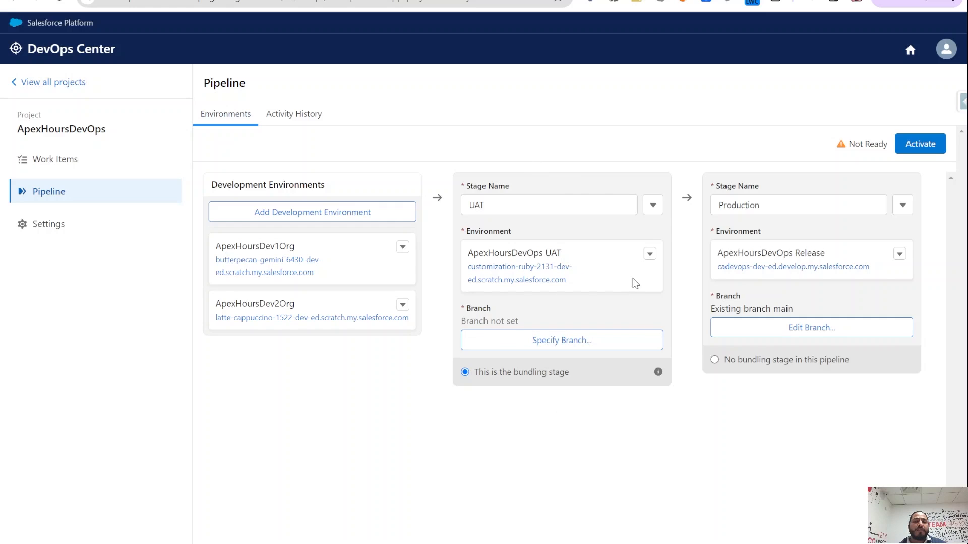
left_click(544, 343)
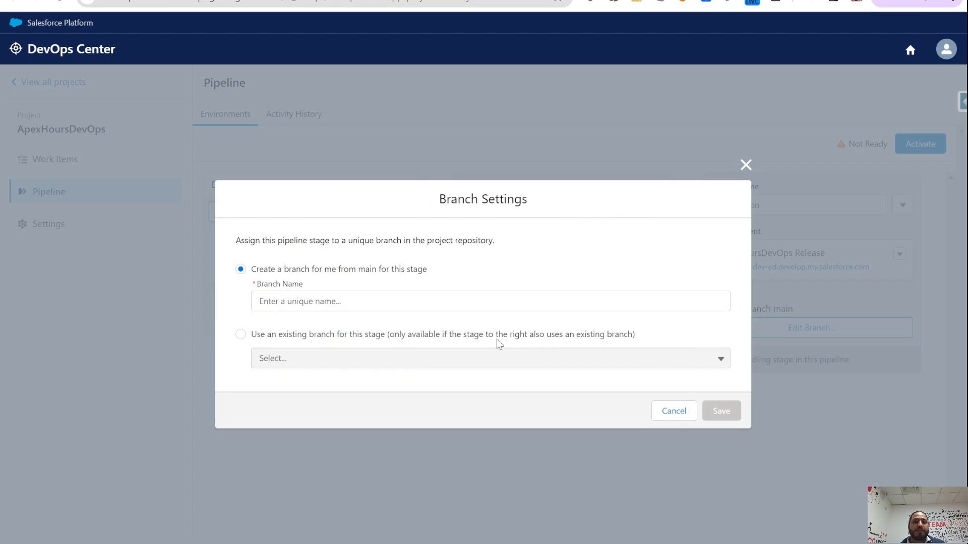
left_click(306, 301)
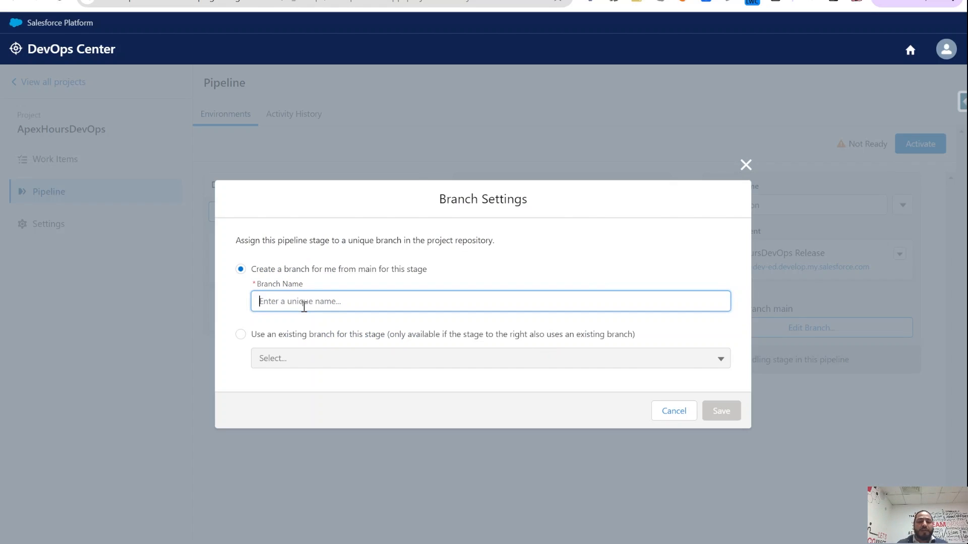
type("UAT")
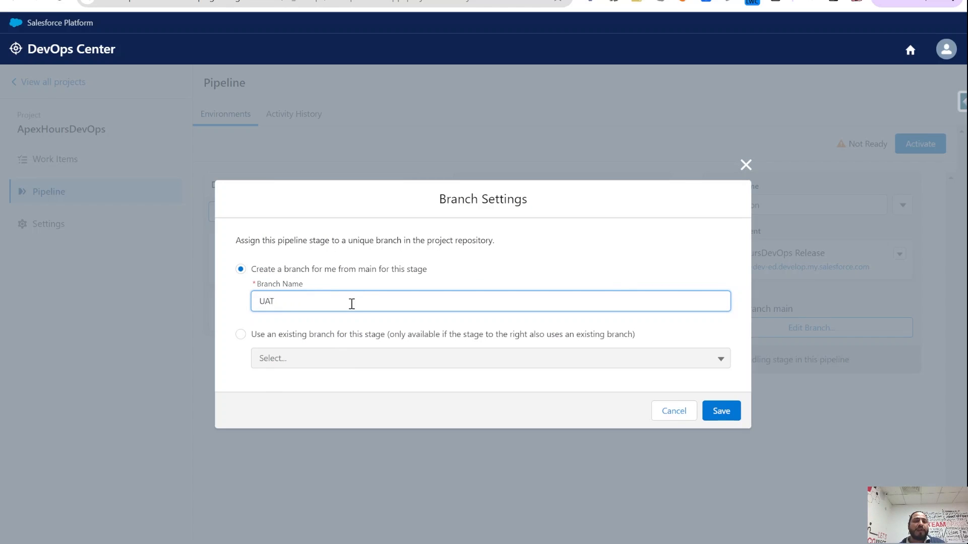
left_click(719, 413)
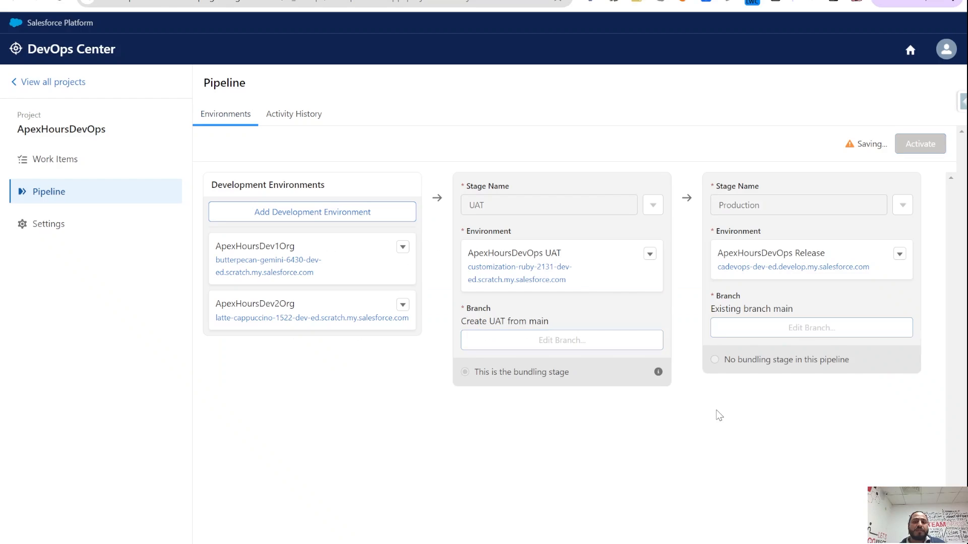
Step: Switch to the ApexHoursDevOps repository on GitHub and check its branch list before and after reloading the page
left_click(348, 1)
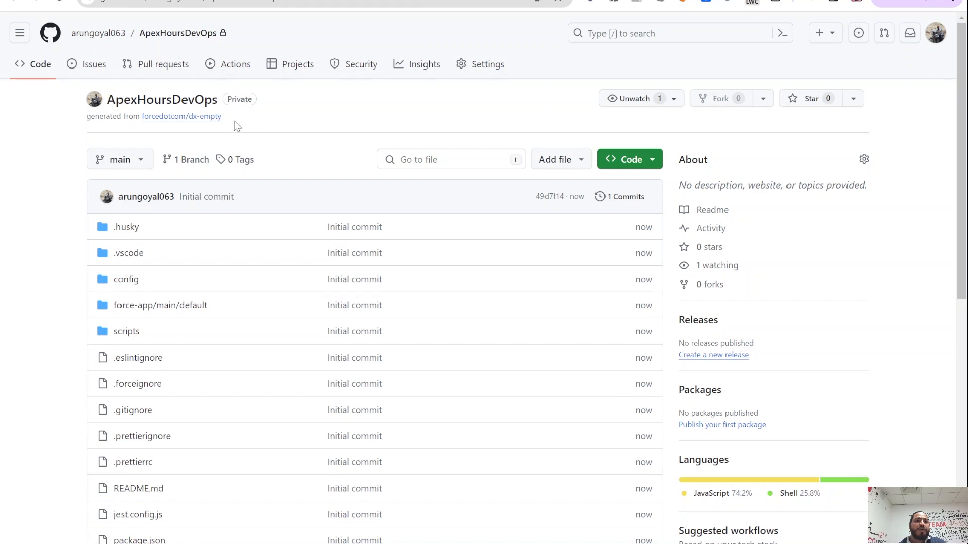
left_click(148, 161)
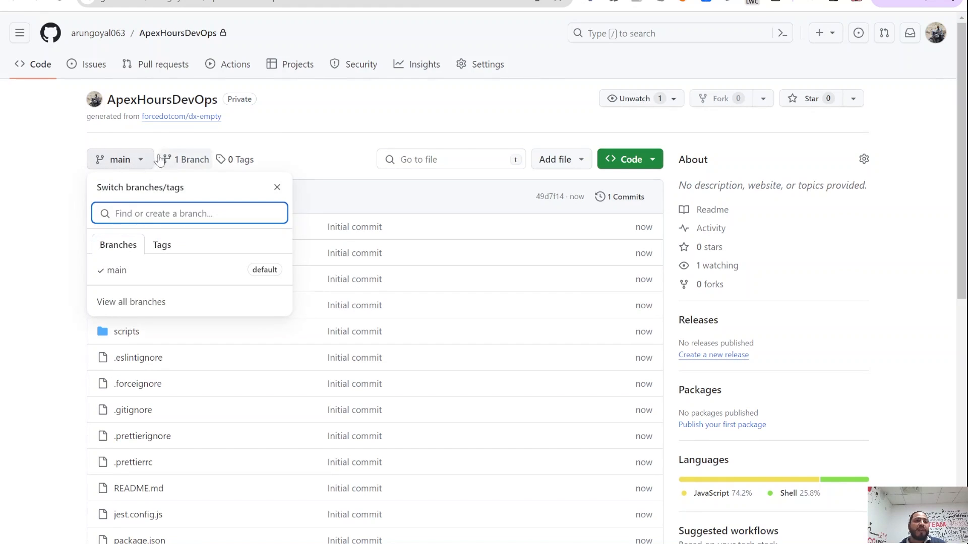
left_click(58, 5)
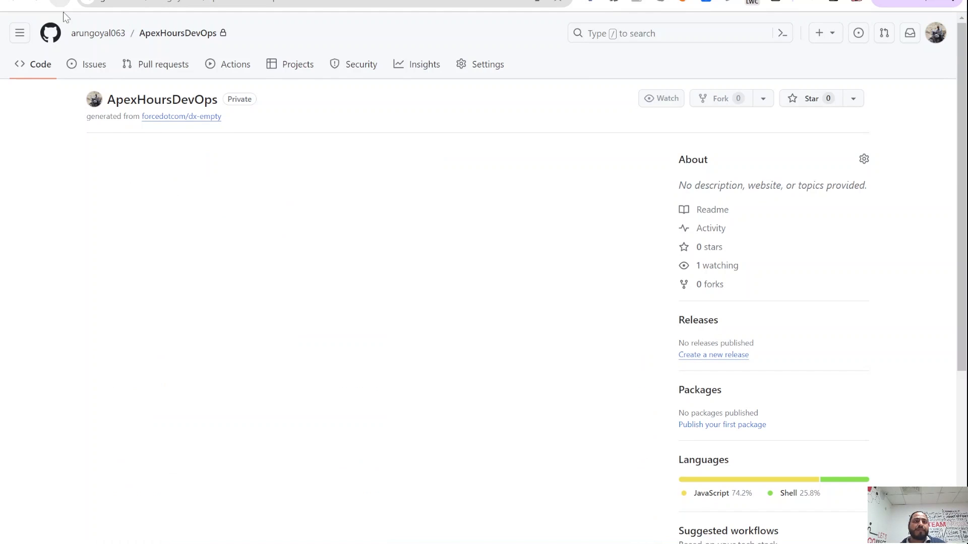
left_click(144, 161)
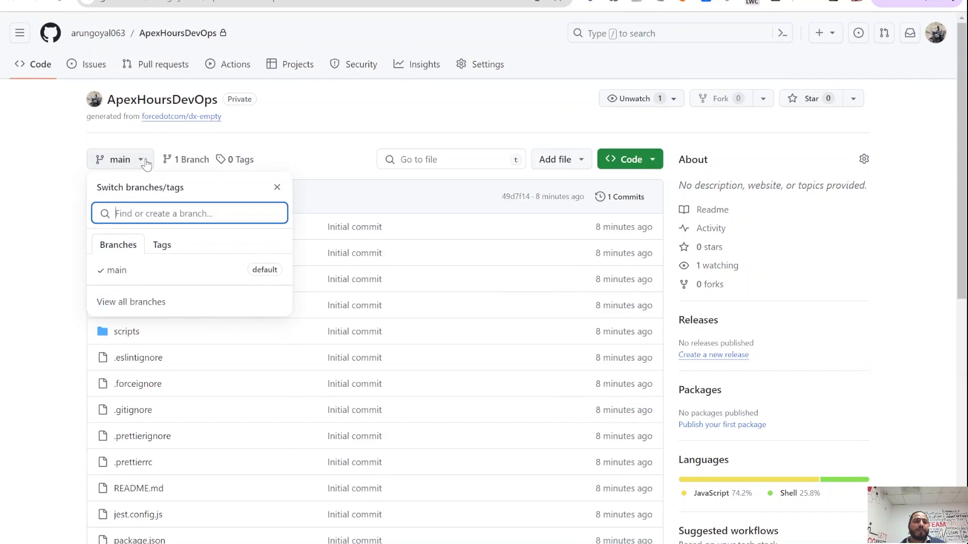
Step: Return to DevOps Center and activate the ApexHoursDevOps pipeline
left_click(307, 1)
left_click(310, 1)
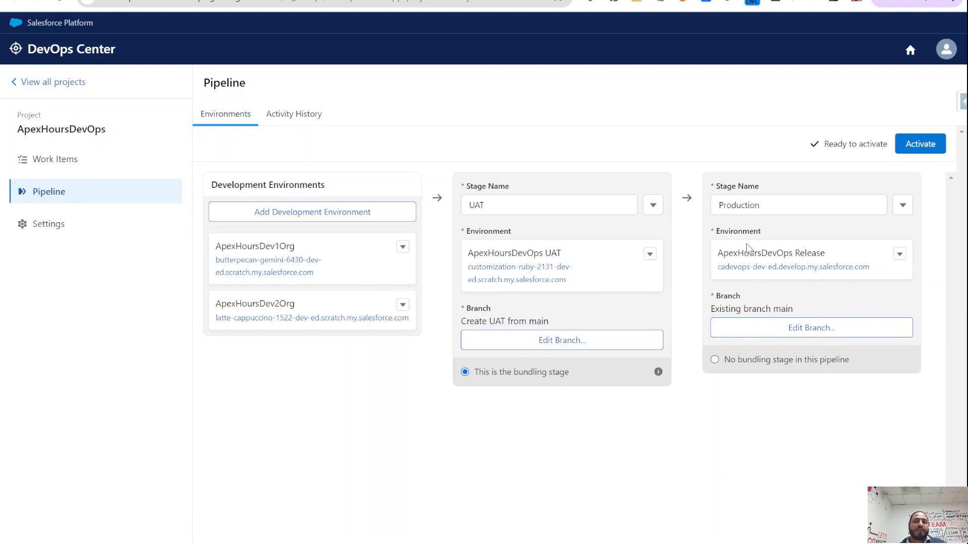
left_click(927, 150)
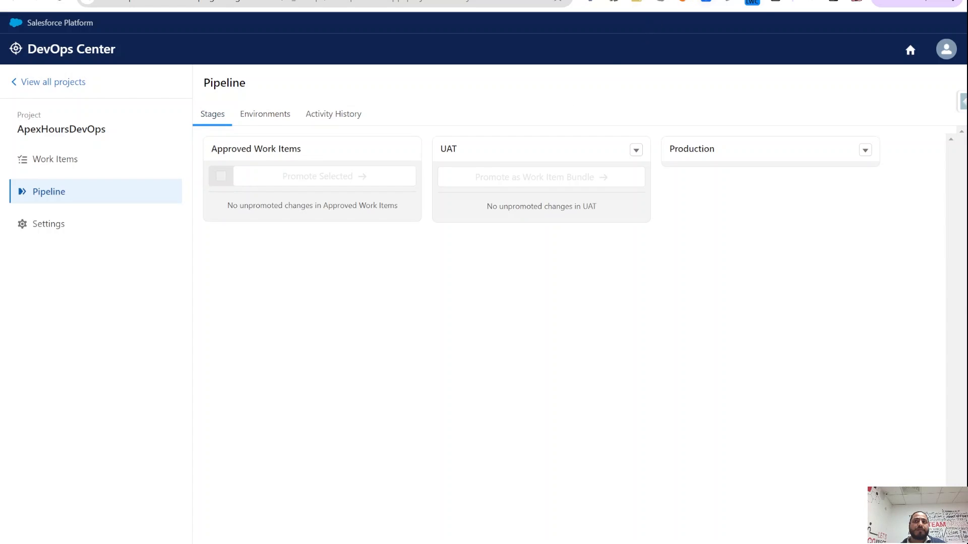
Step: Reload the GitHub repository, view its UAT branch, and switch back to the main branch
left_click(136, 1)
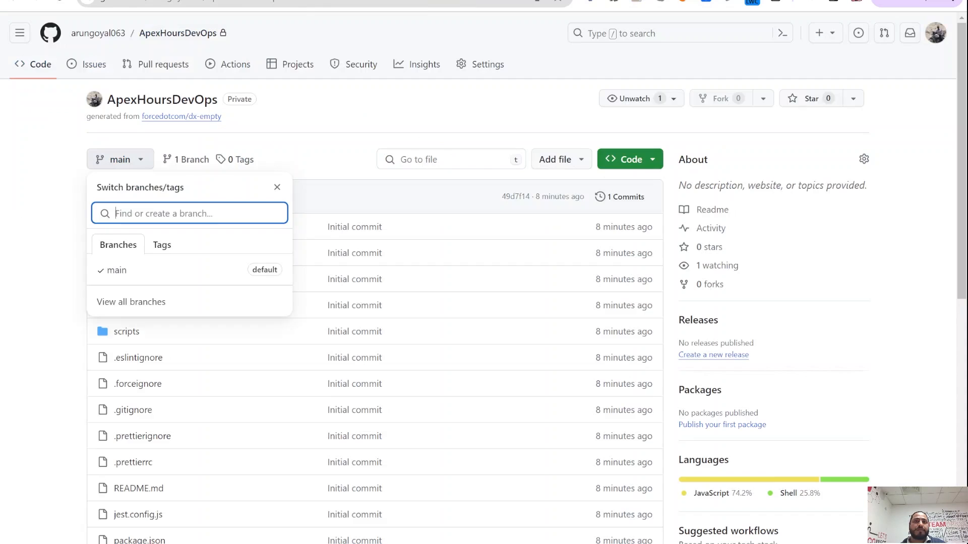
left_click(63, 3)
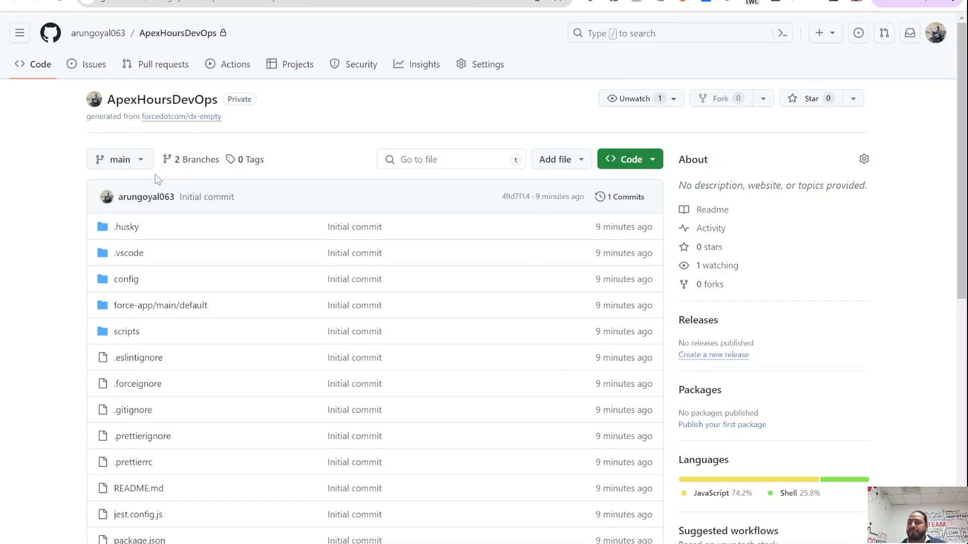
left_click(137, 159)
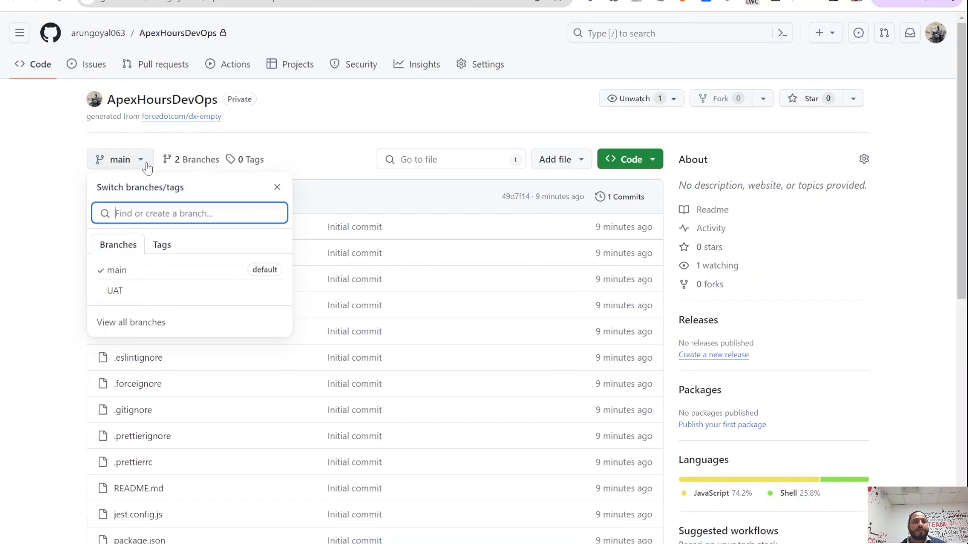
left_click(118, 291)
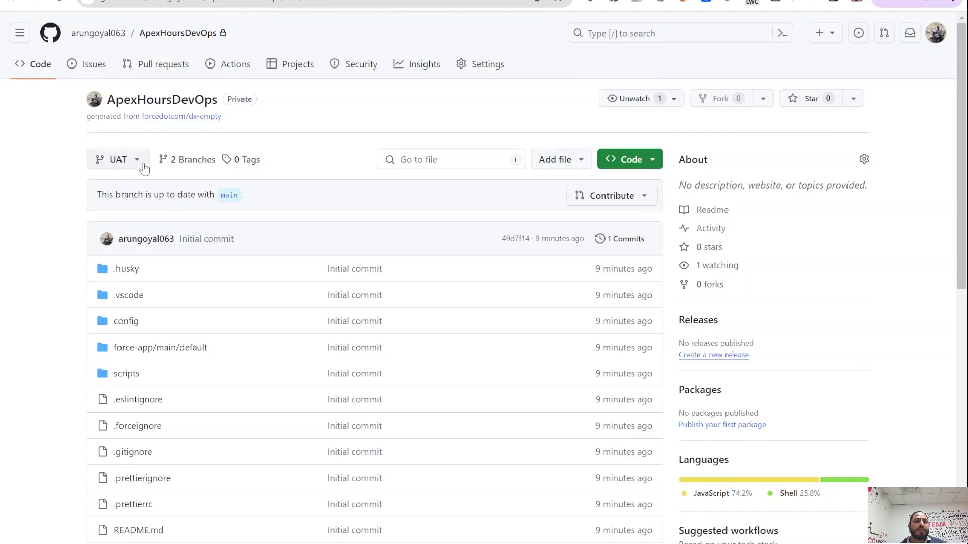
left_click(143, 166)
left_click(121, 270)
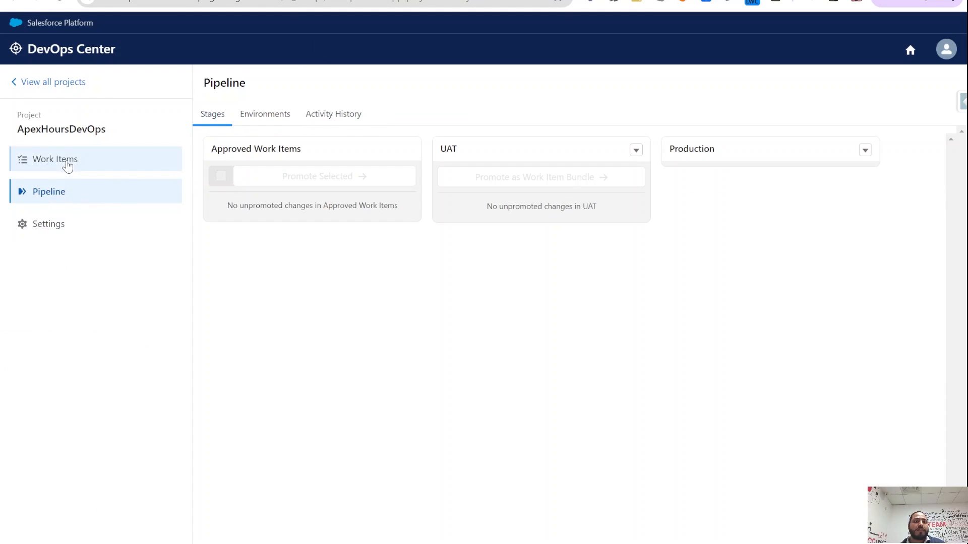
Step: Go back to DevOps Center and review the project's settings, work items, and the activated pipeline's stages and environments
left_click(61, 232)
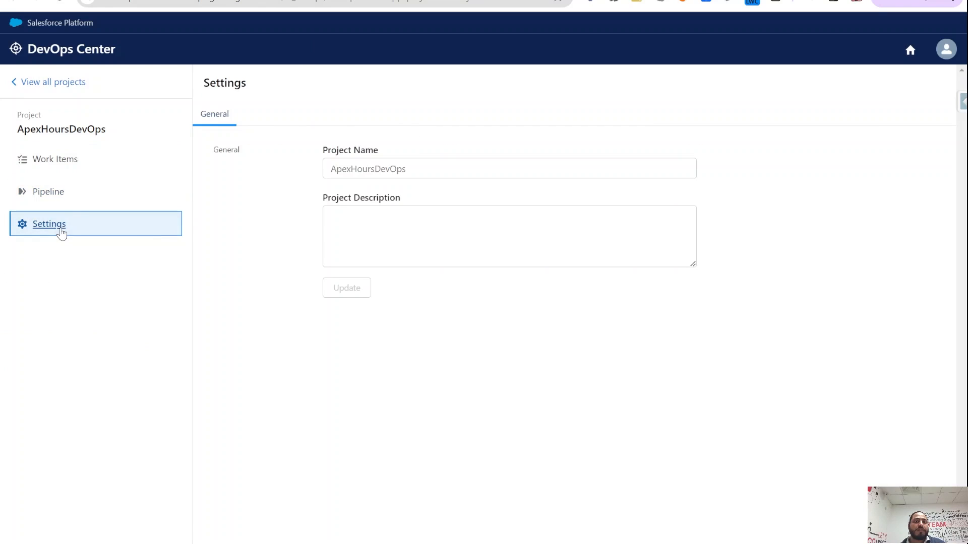
left_click(64, 168)
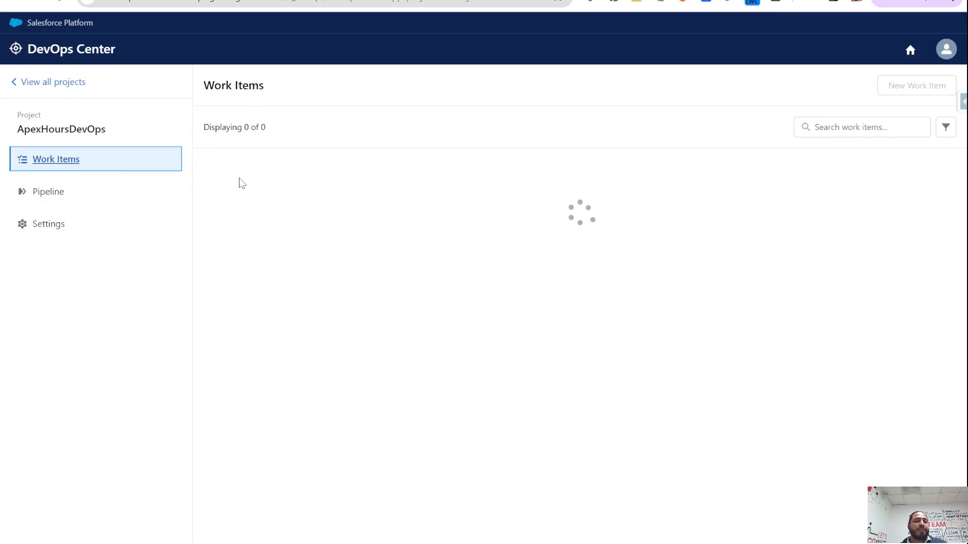
left_click(60, 204)
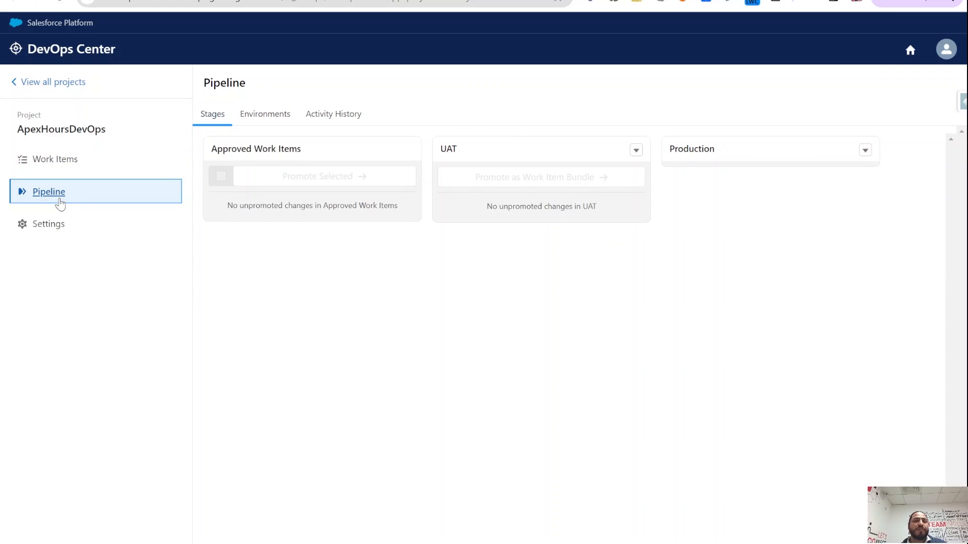
left_click(270, 117)
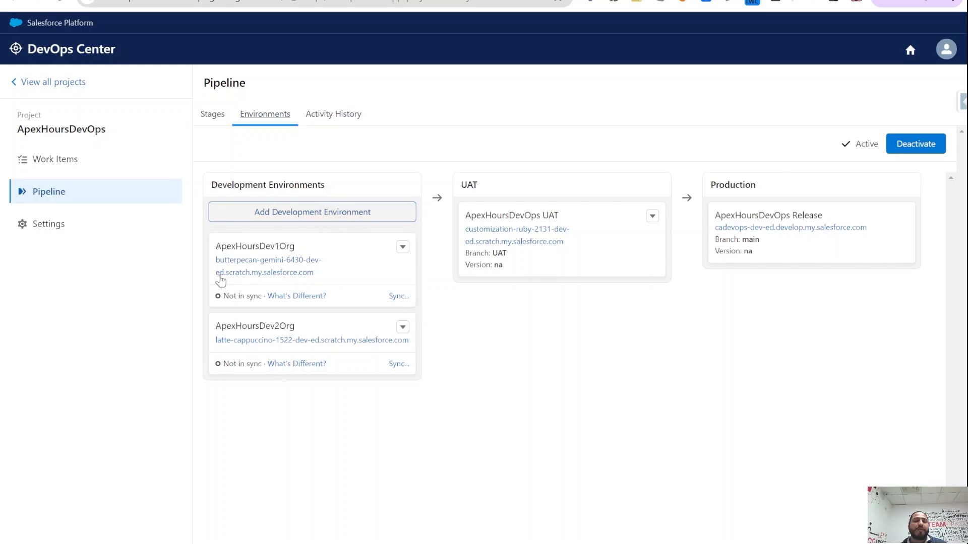
Step: Start a new work item in the project with the subject "Build a field on Account Object"
left_click(85, 163)
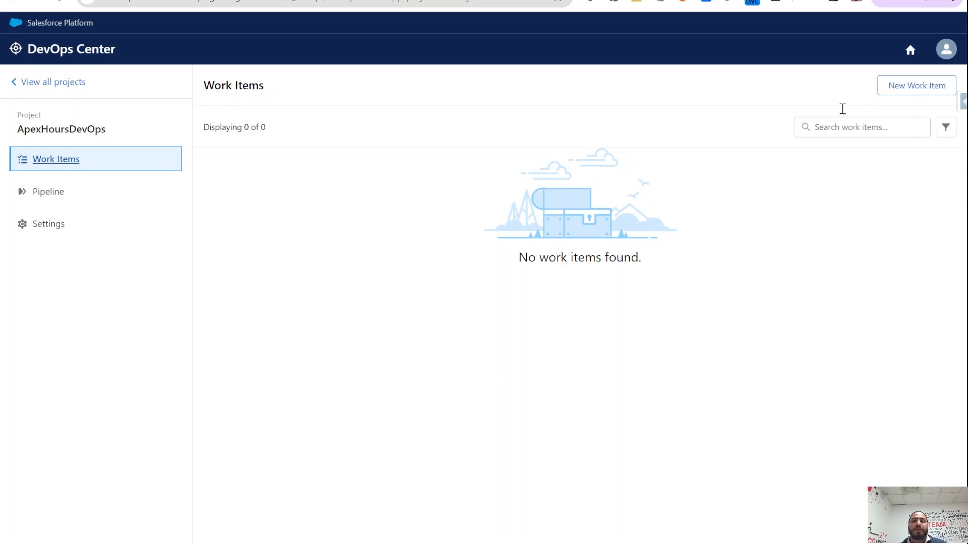
left_click(905, 90)
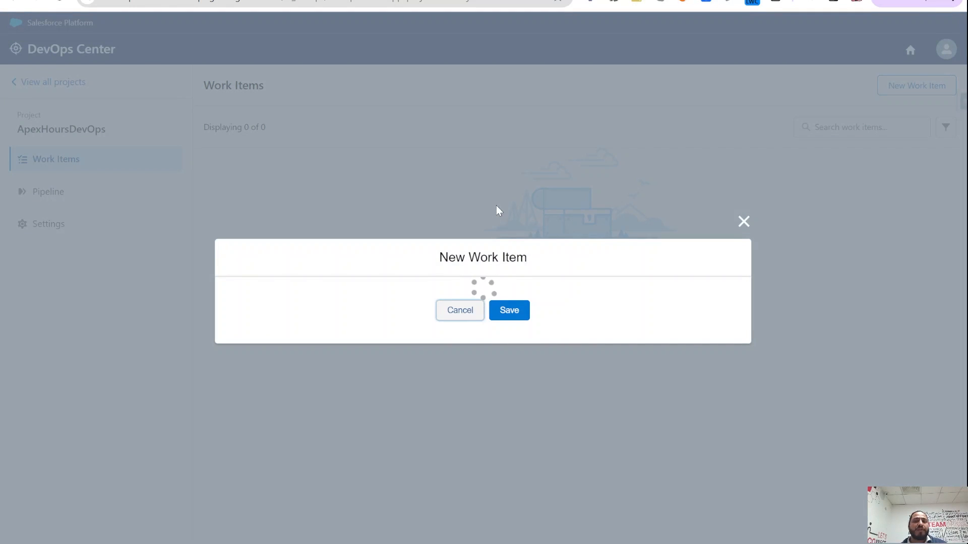
left_click(419, 201)
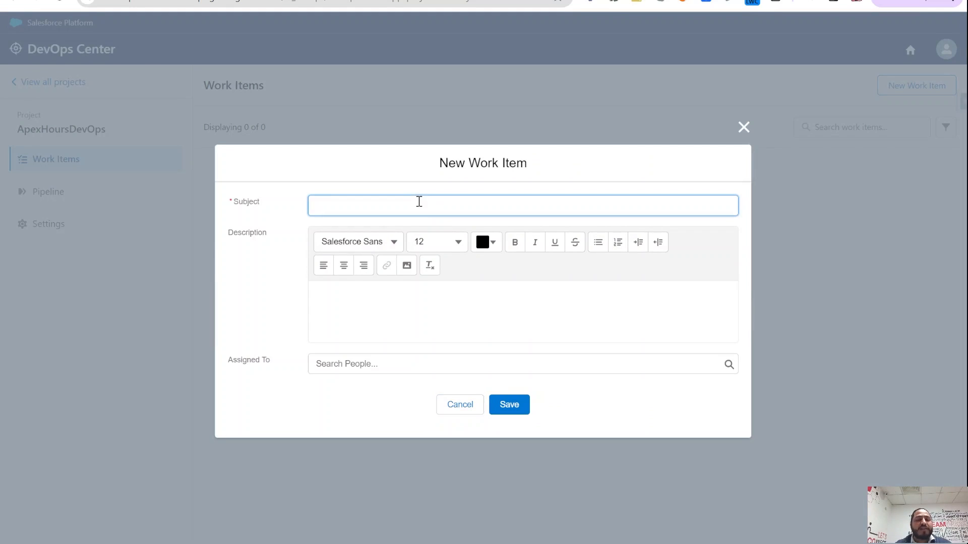
type("Bu")
key("BackSpace")
key("BackSpace")
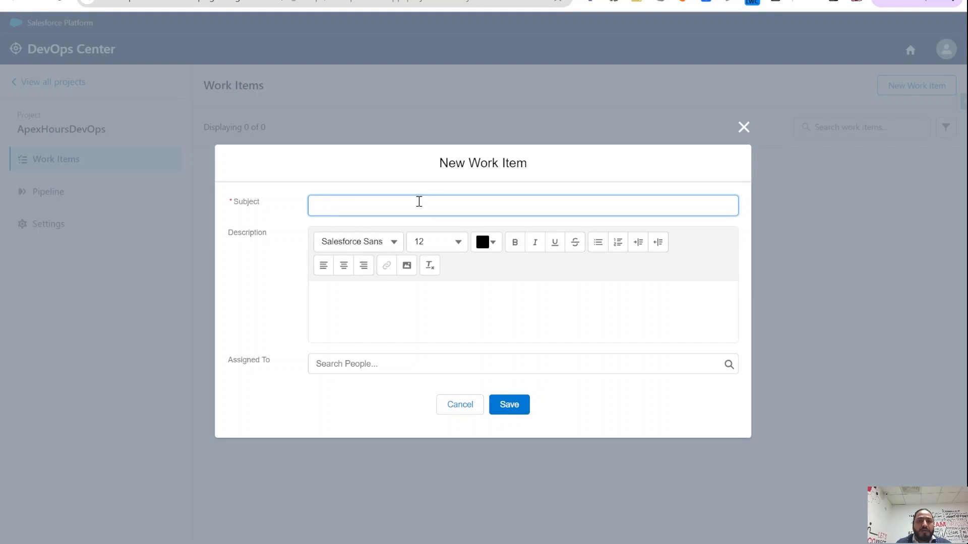
type("Build a field on Accou")
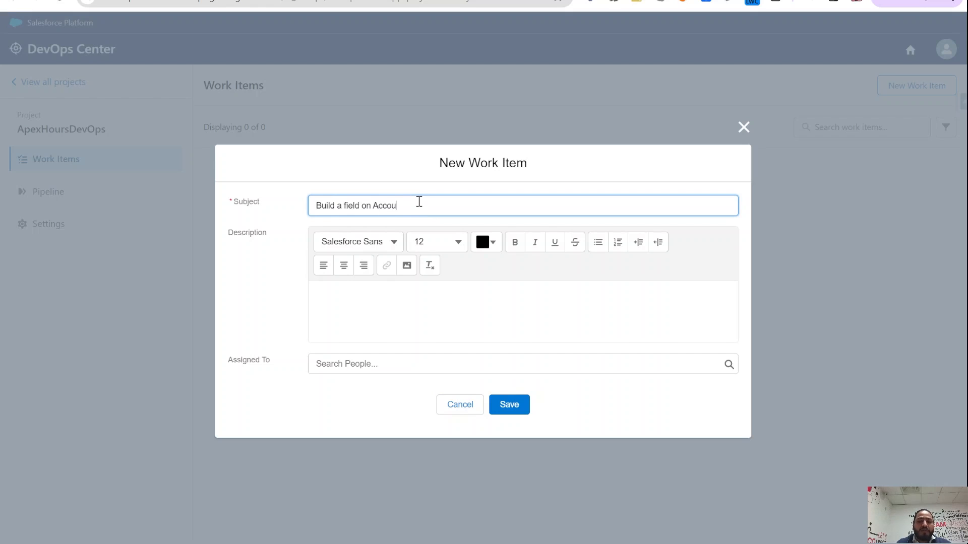
type("nt Object")
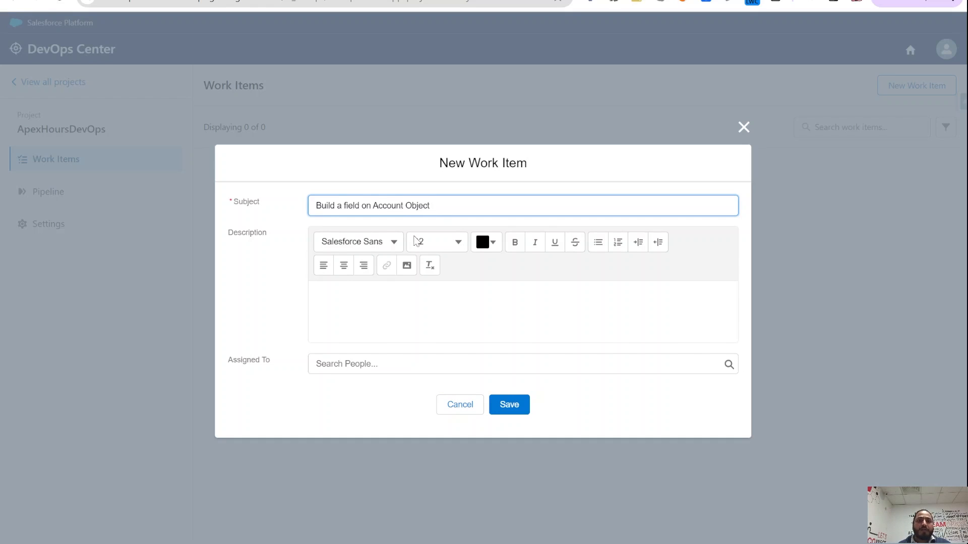
Step: Describe the work item in two lines: "Field should have name as ApexHour" and "It should like checkbox"
left_click(403, 294)
type("Field")
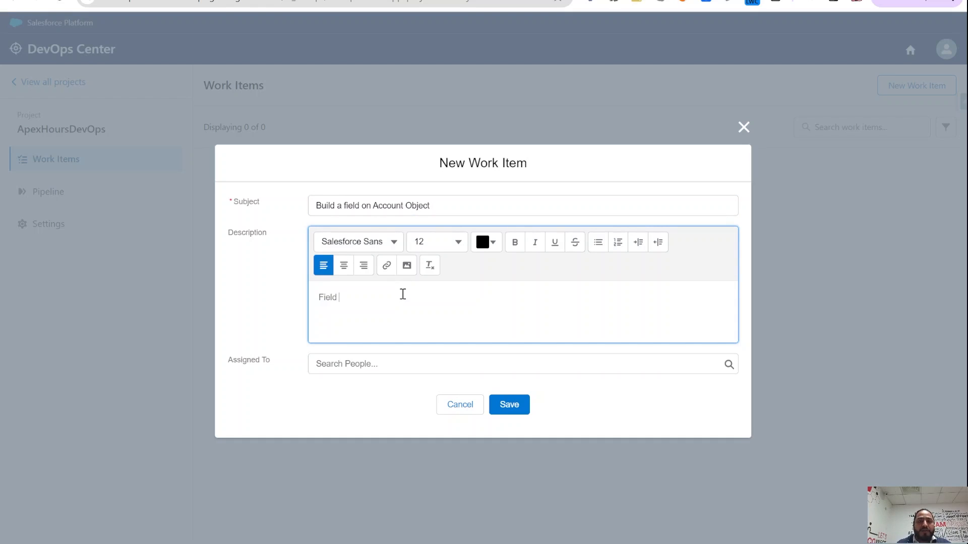
type(" should have name as APexHour")
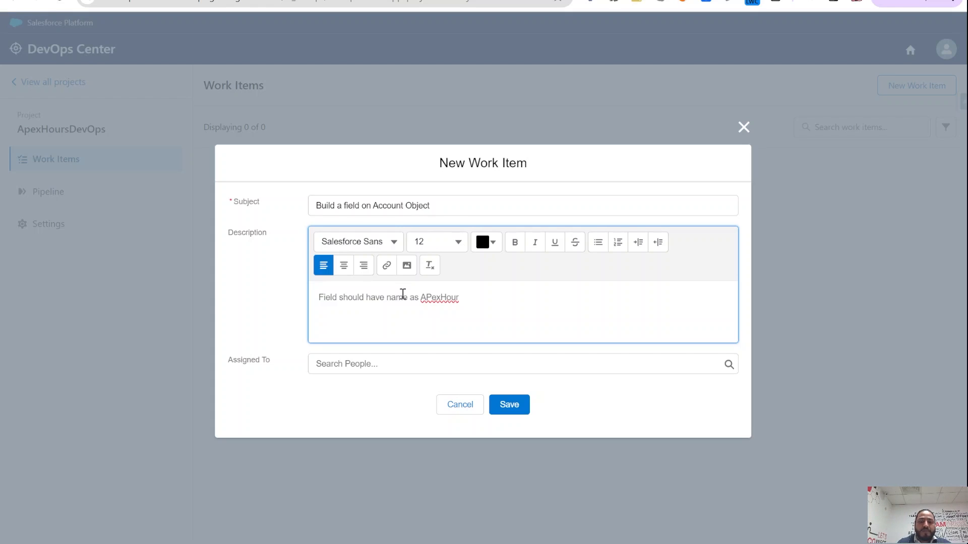
key("BackSpace")
key("BackSpace")
key("BackSpace")
key("BackSpace")
key("BackSpace")
key("BackSpace")
key("BackSpace")
type("pe")
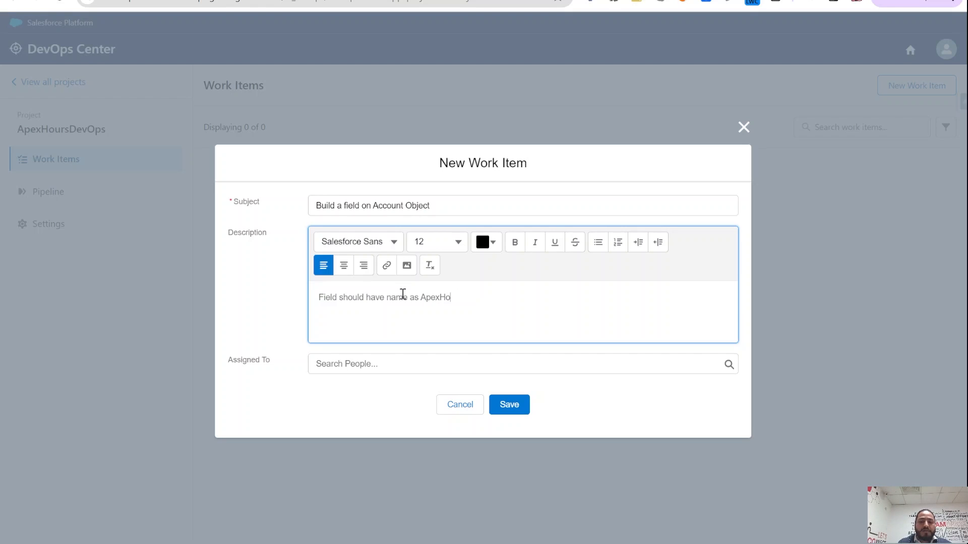
type("xHour")
key("Return")
type("It should like checkbox")
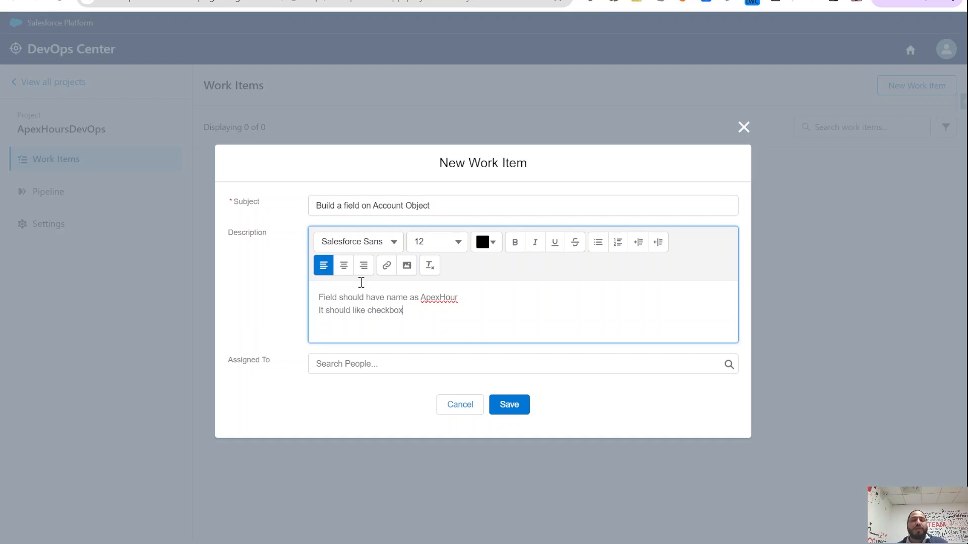
Step: Format the two description lines as a numbered list and end each with a period
left_click_drag(319, 298, 398, 310)
left_click(618, 242)
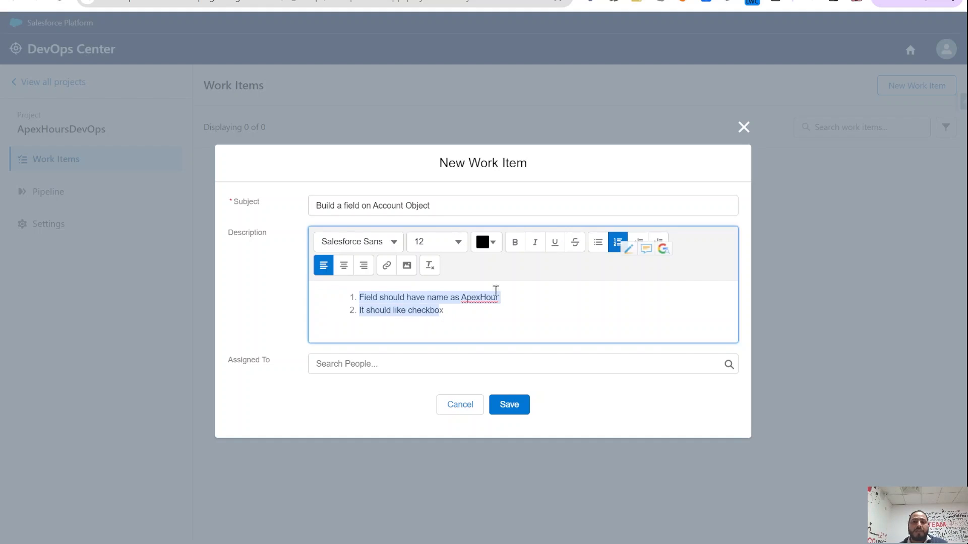
left_click(470, 317)
type(".")
left_click(514, 295)
type(".")
Step: Open the people lookup for the work item's assignee
left_click(395, 368)
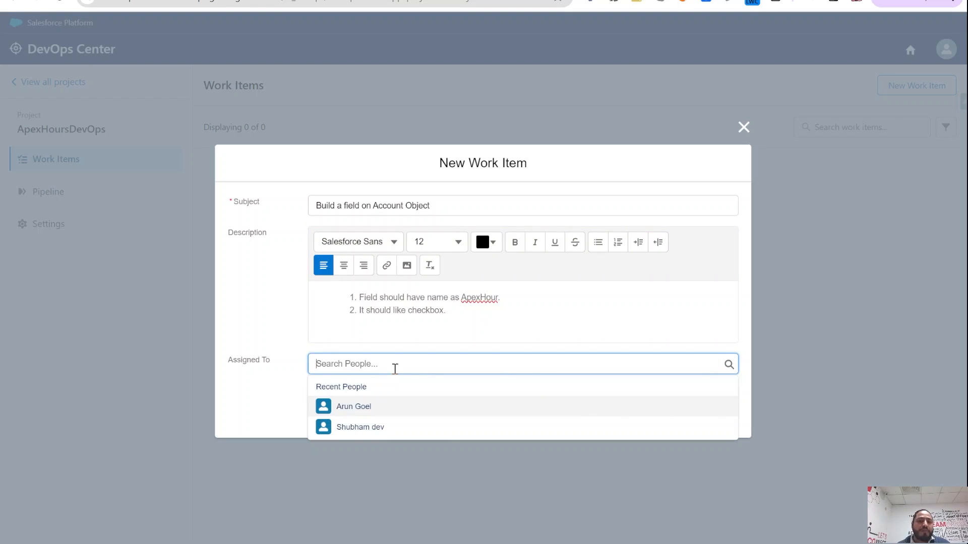
Step: Assign the new work item "Build a field on Account Object" to the first recent person and save it
left_click(366, 415)
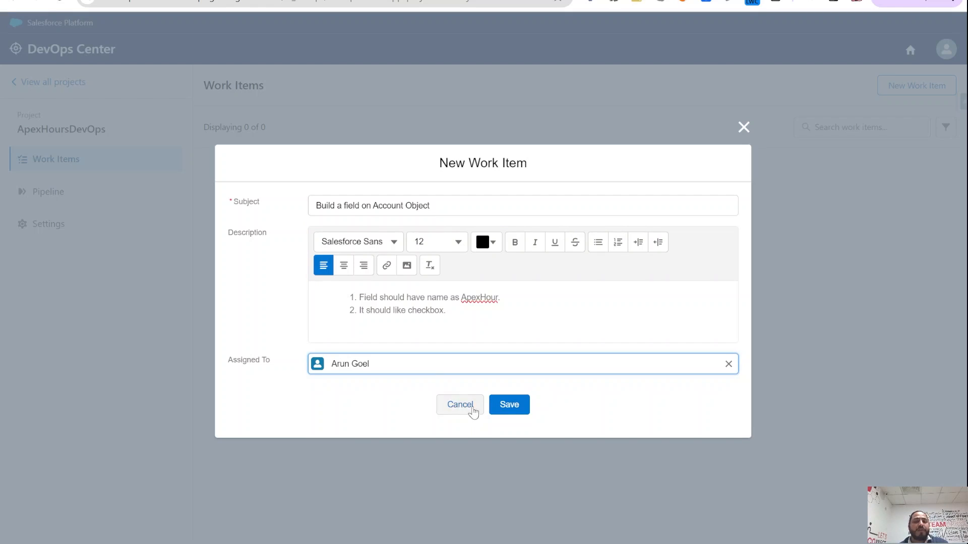
left_click(508, 407)
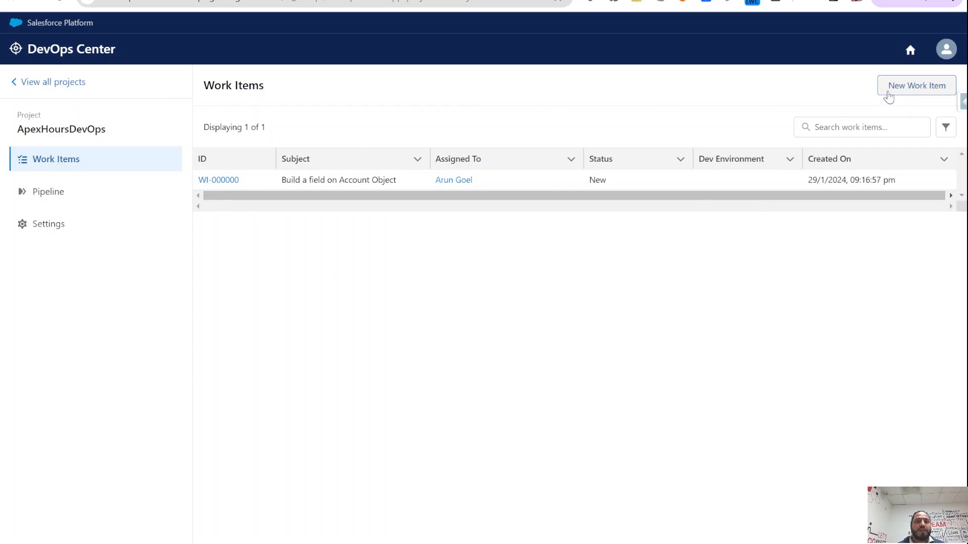
Step: Open work item WI-000000 and review the field requirements in its description
left_click(223, 180)
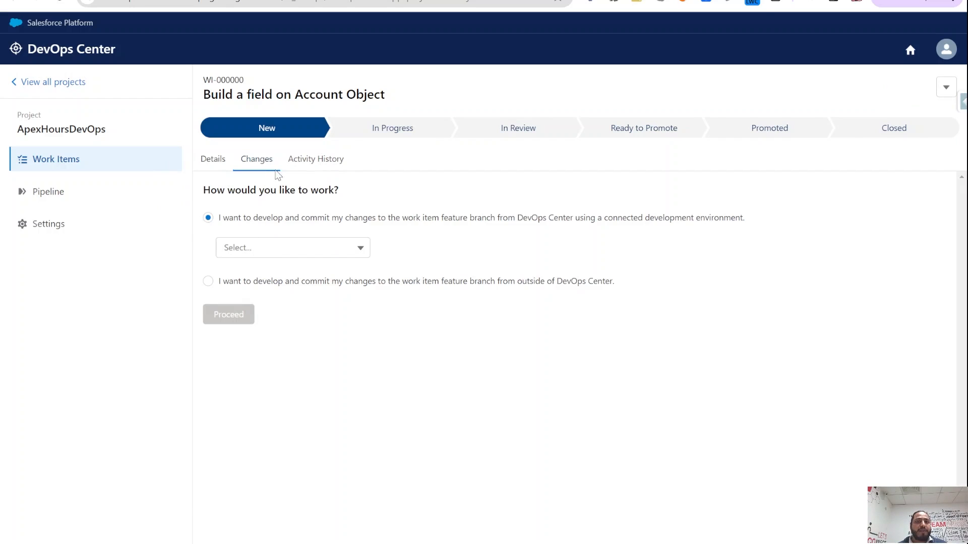
left_click(220, 167)
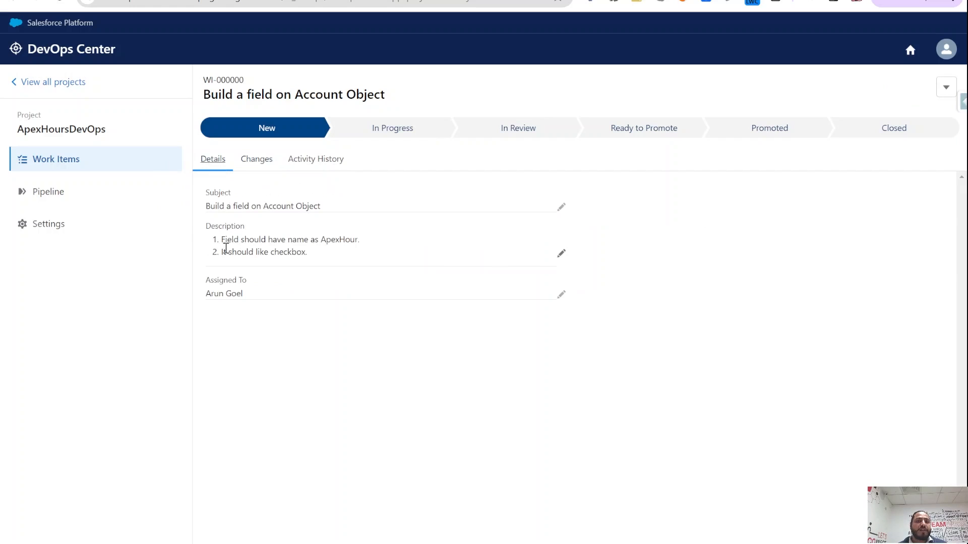
double_click(341, 239)
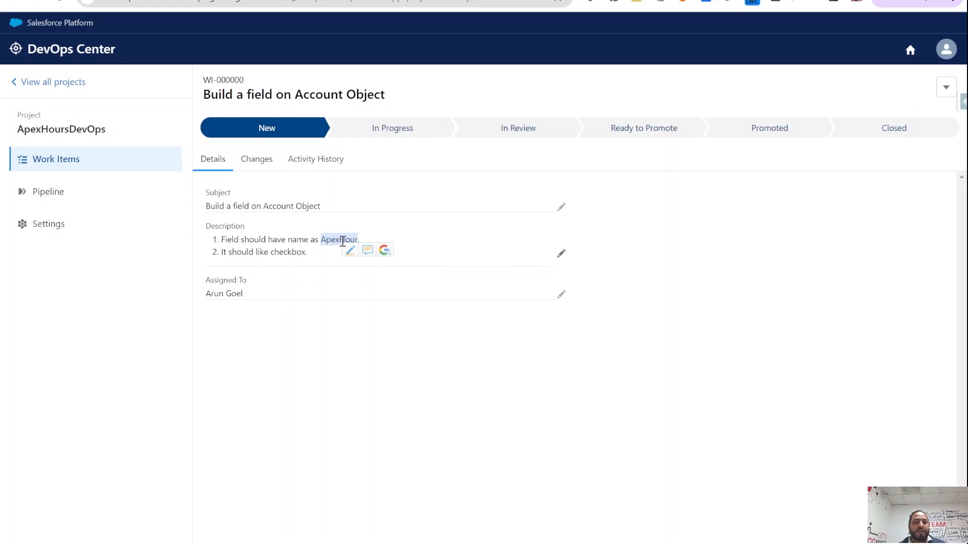
left_click(291, 357)
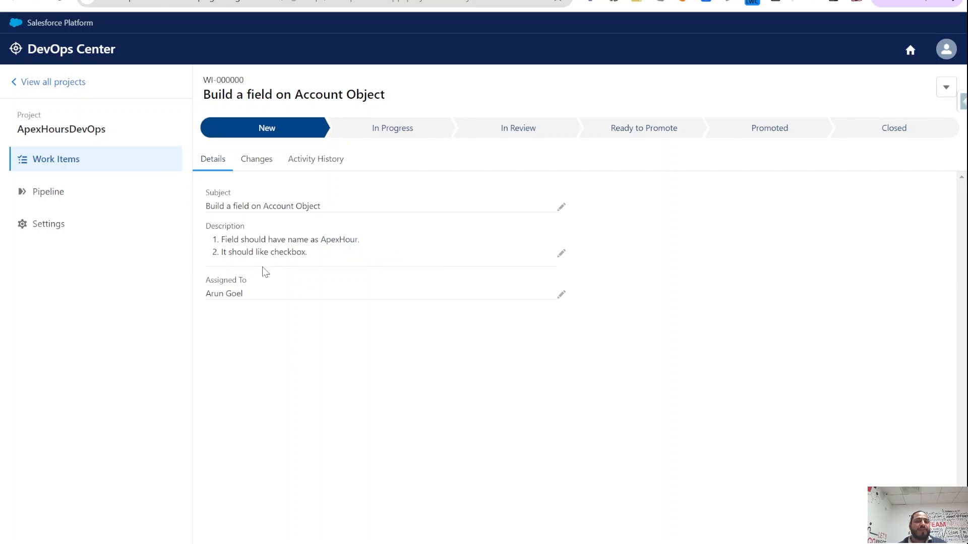
Step: Try to proceed with the work item's changes using ApexHoursDev1Org as the connected development environment
left_click(254, 161)
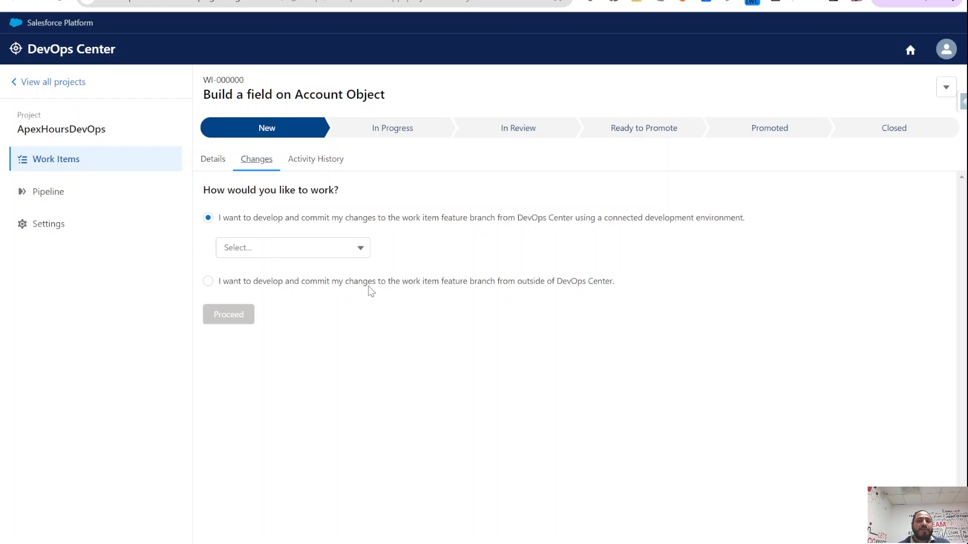
left_click(274, 247)
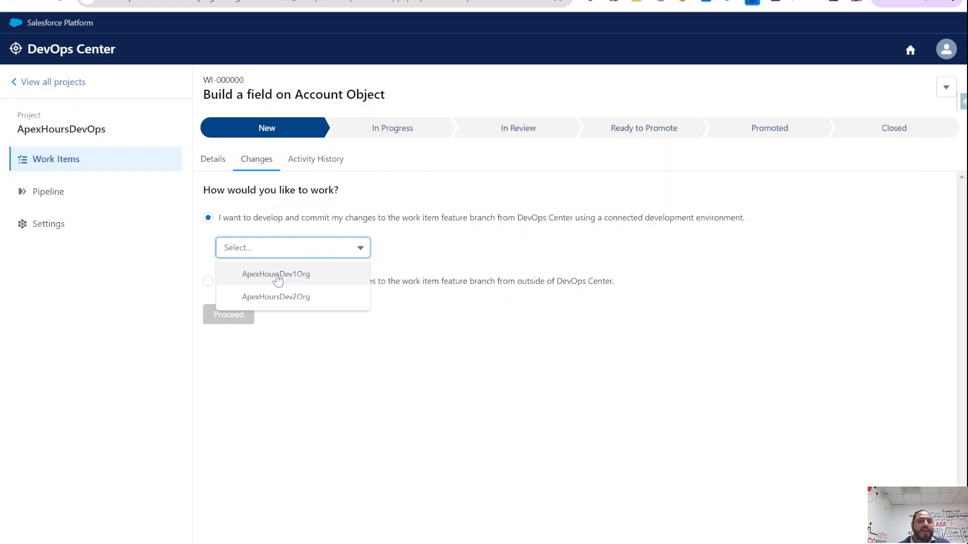
left_click(276, 276)
left_click(231, 321)
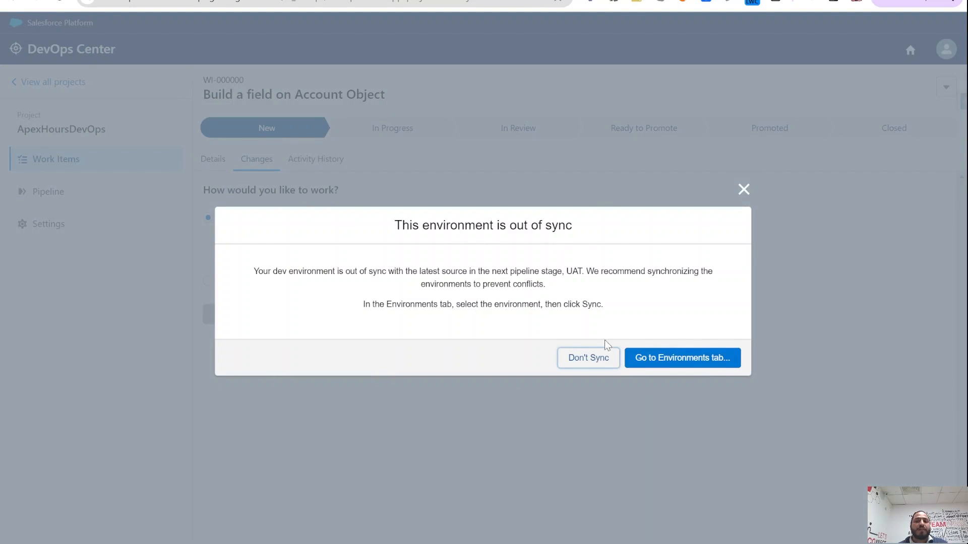
Step: Go to the pipeline environments and synchronize ApexHoursDev1Org from UAT with the default test option
left_click(659, 360)
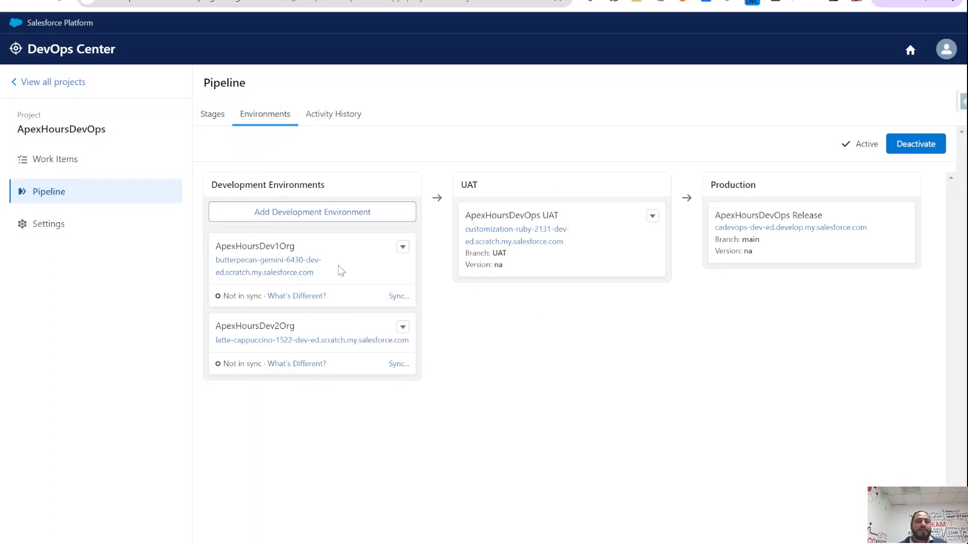
left_click(396, 299)
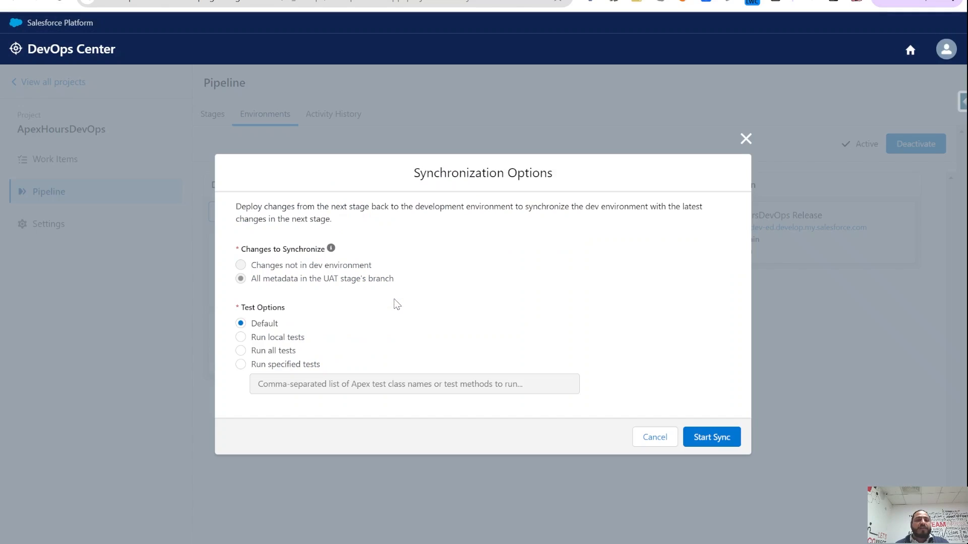
left_click(694, 439)
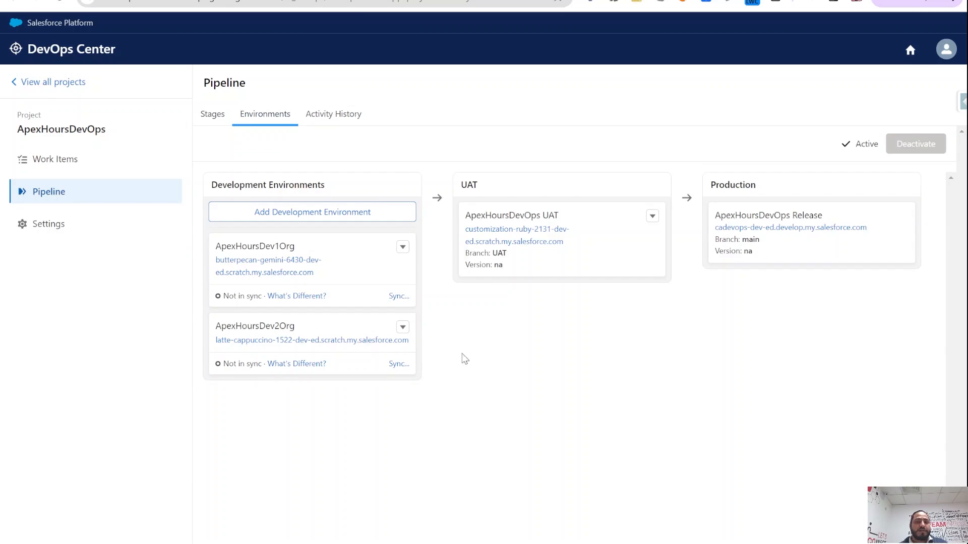
Step: Synchronize the ApexHoursDev2Org development environment from UAT with the default test option
left_click(399, 364)
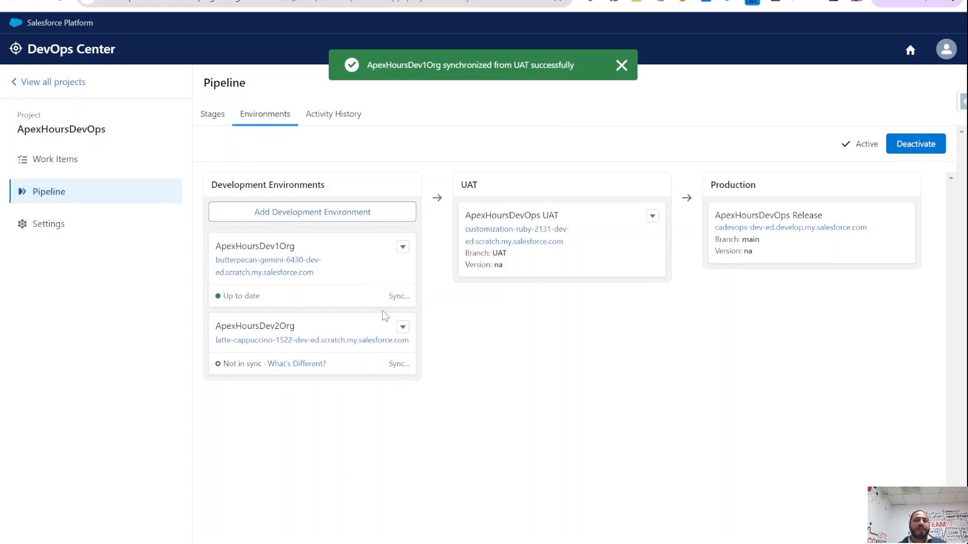
left_click(398, 364)
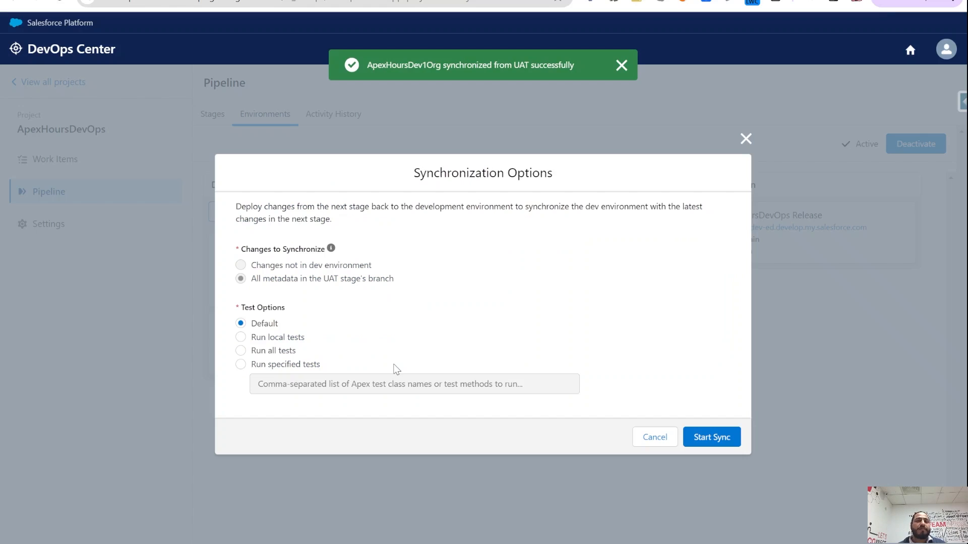
left_click(705, 440)
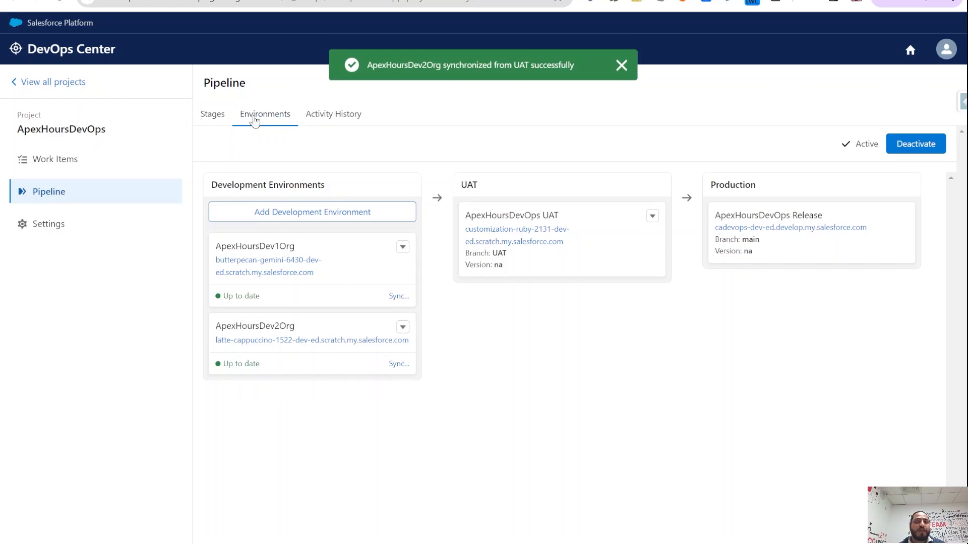
Step: Reopen work item WI-000000, choose ApexHoursDev1Org as its development environment and proceed
left_click(76, 162)
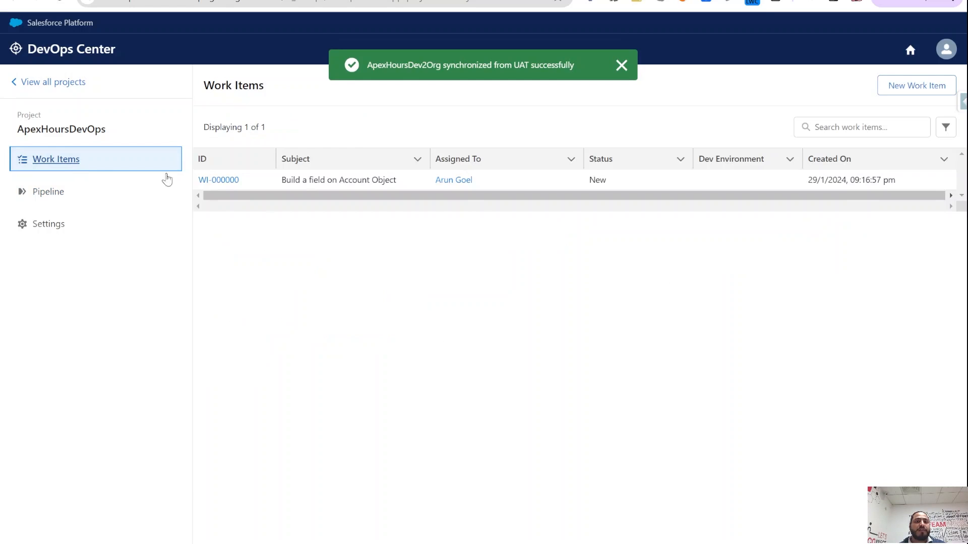
left_click(218, 180)
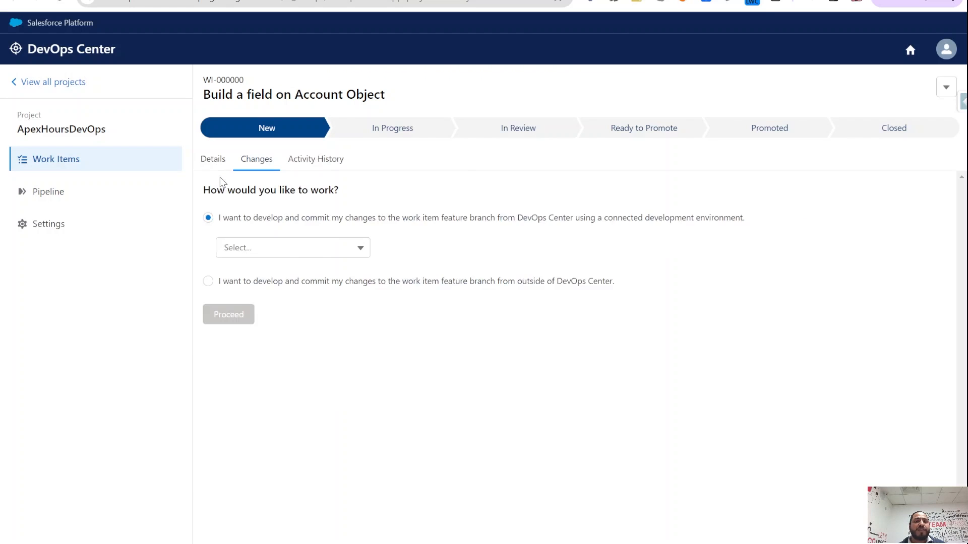
left_click(322, 248)
left_click(304, 282)
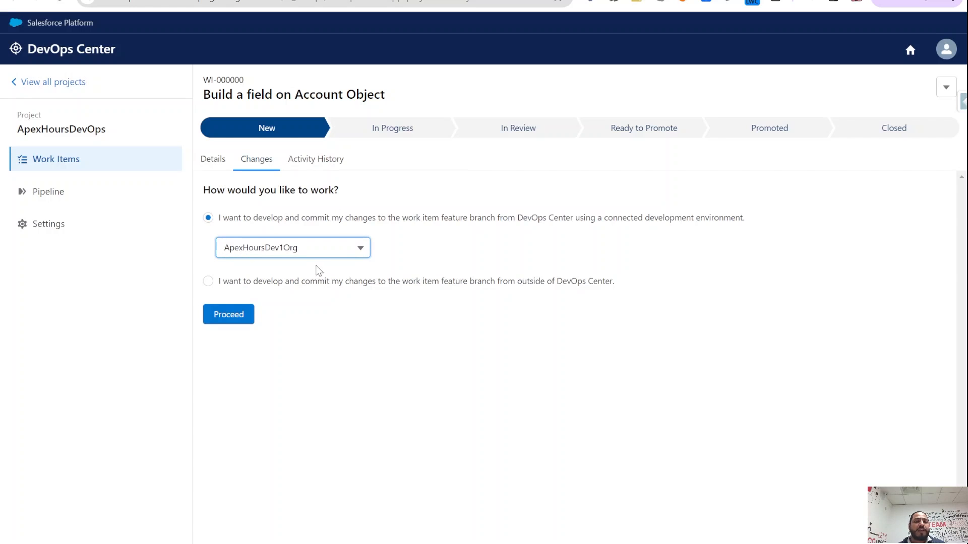
left_click(239, 316)
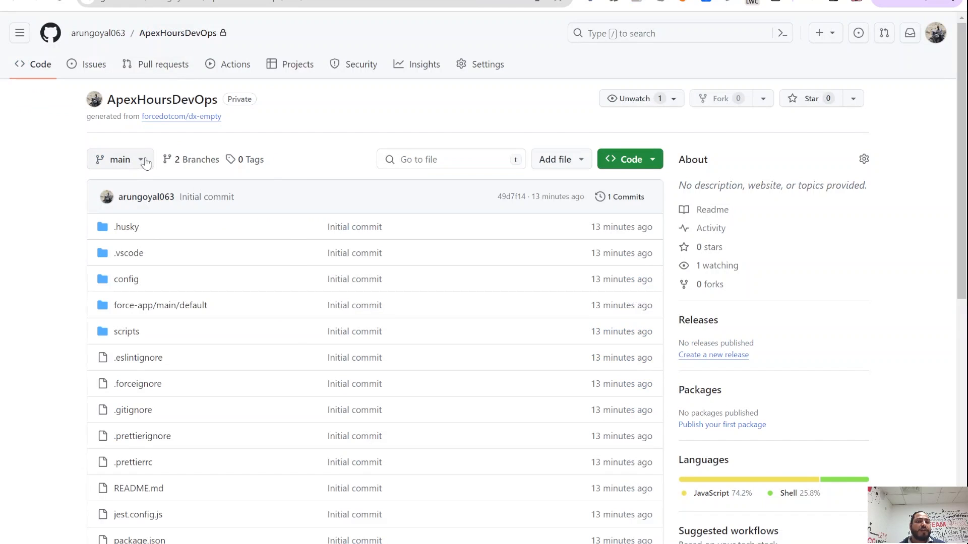
Step: In the ApexHoursDevOps GitHub repository, check the branch list, reload the page and view the WI-000000 branch
left_click(143, 161)
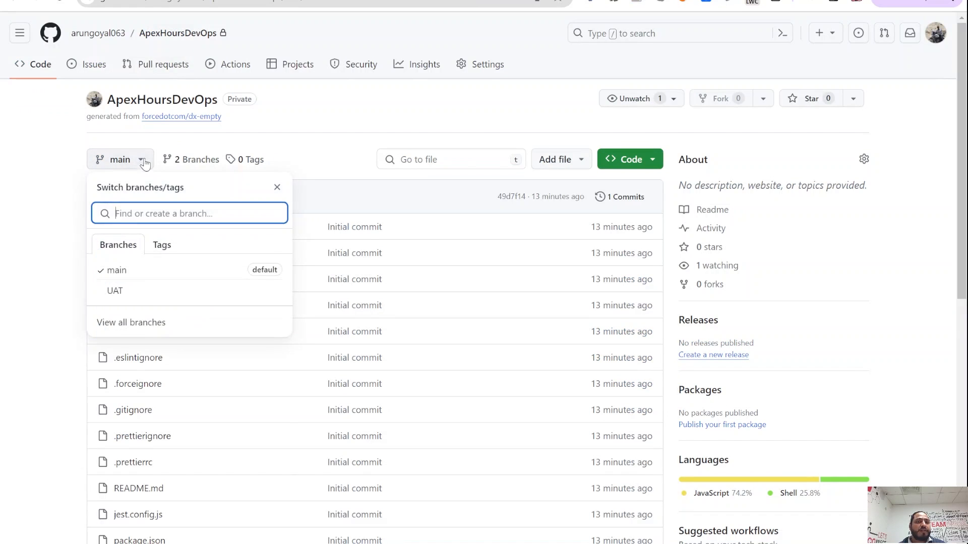
left_click(63, 1)
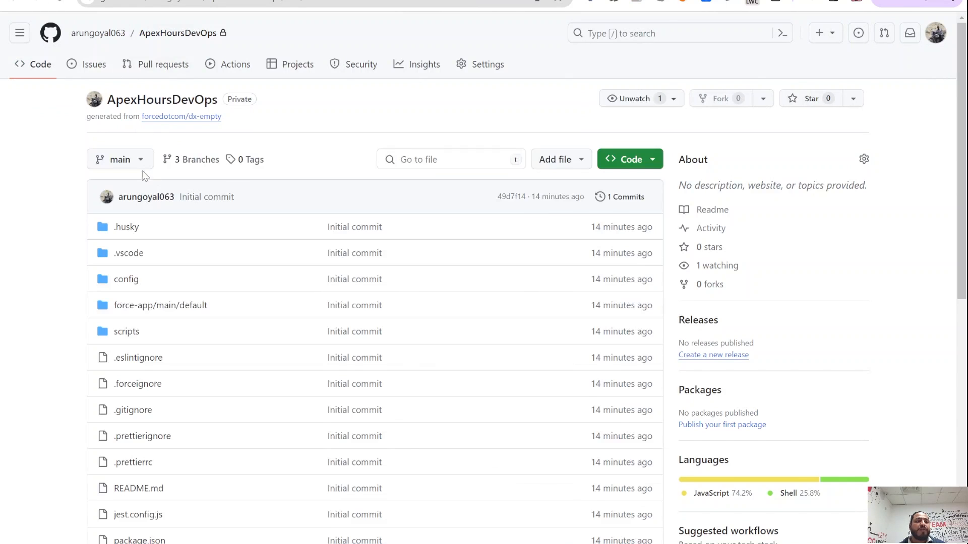
left_click(145, 166)
left_click(143, 312)
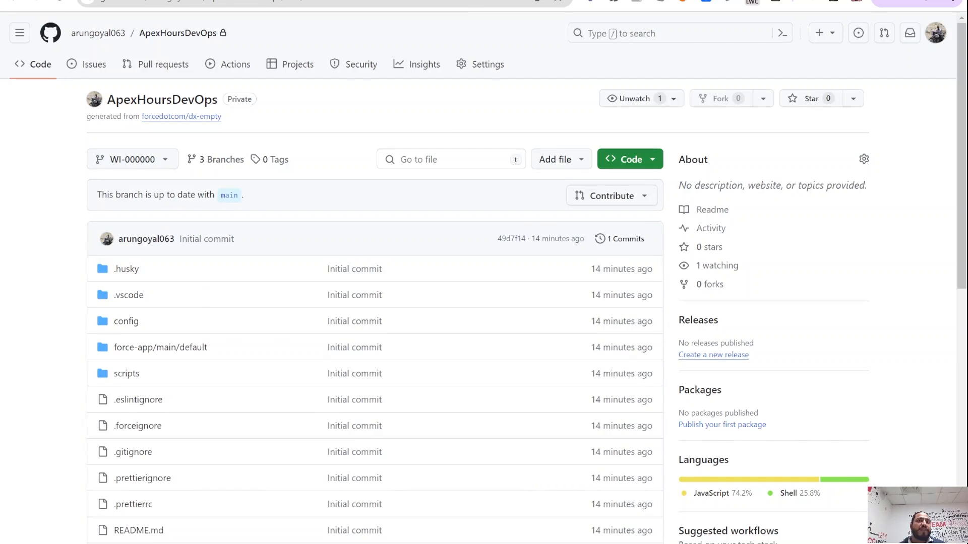
Step: Return to DevOps Center, open the ApexHoursDev1Org environment from the work item and go to its Object Manager
key("ctrl+shift+Tab")
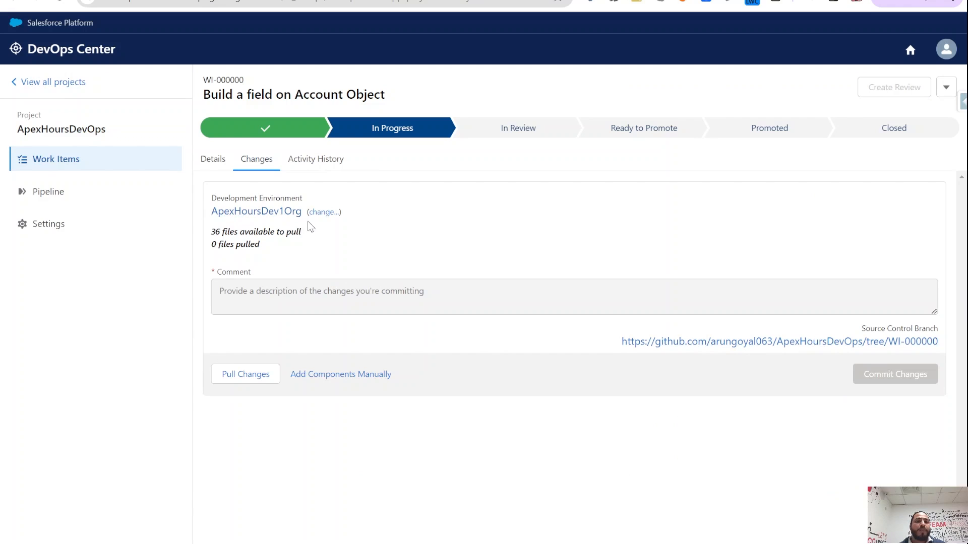
left_click(275, 213)
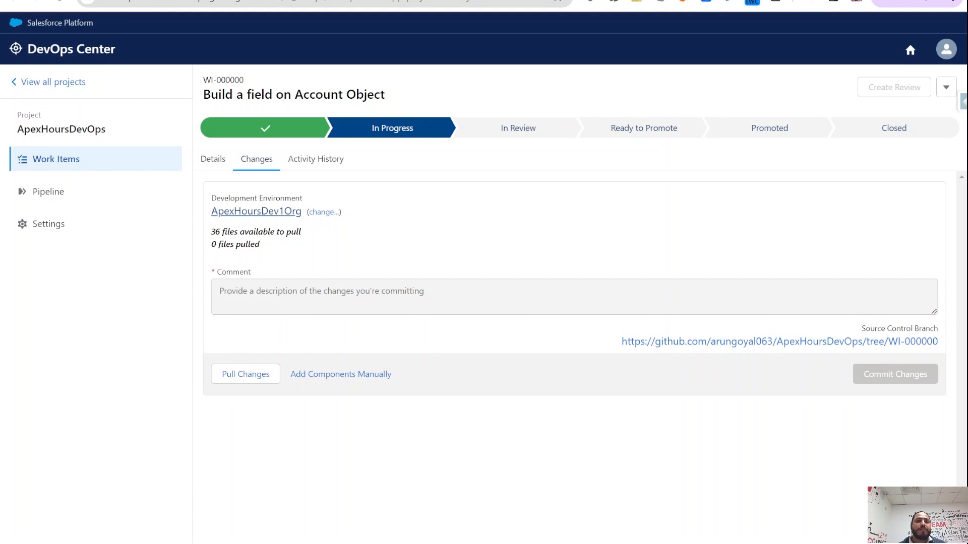
key("ctrl+Tab")
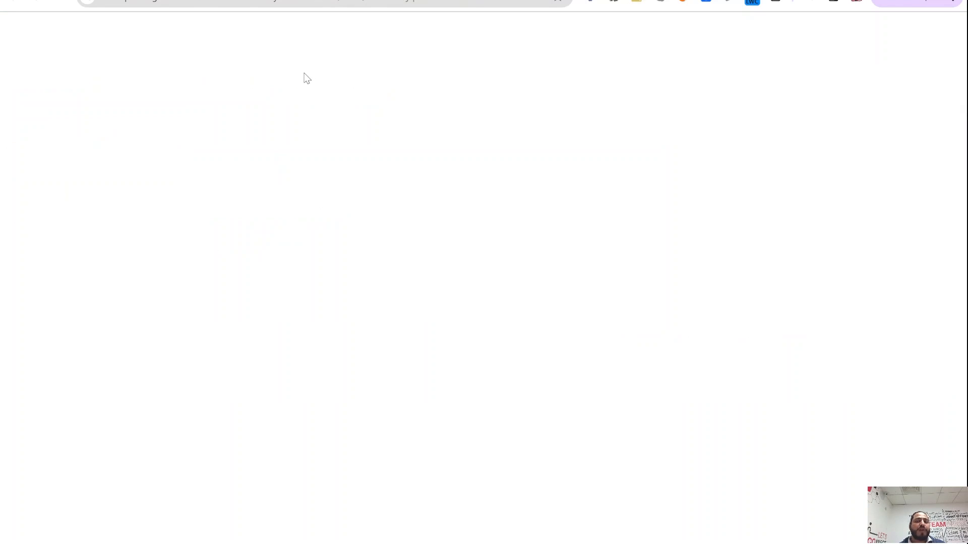
key("ctrl+shift+Tab")
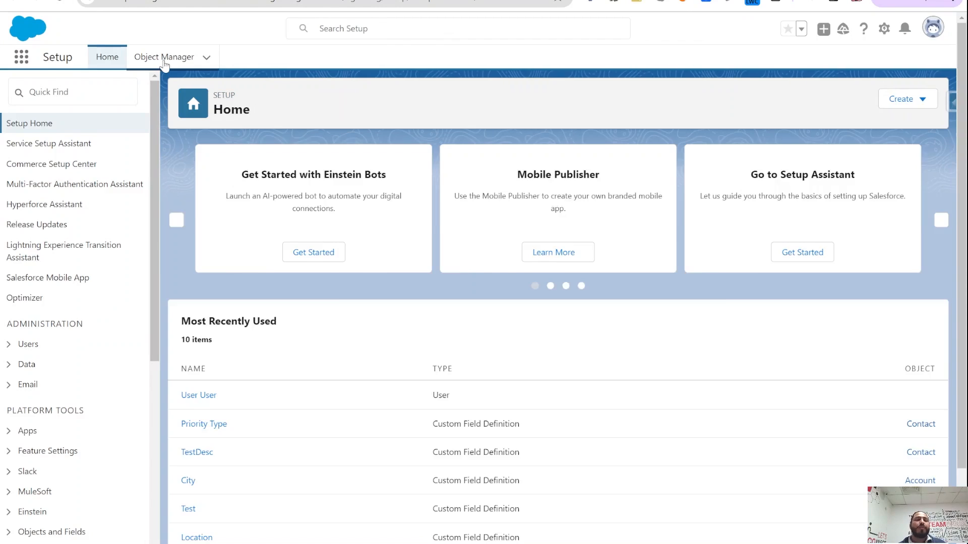
left_click(160, 63)
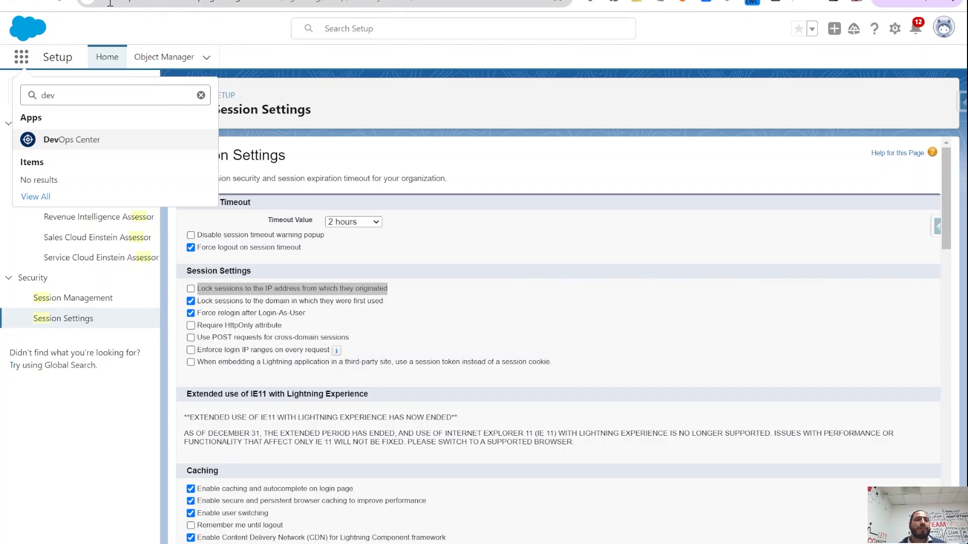
left_click_drag(103, 3, 170, 1)
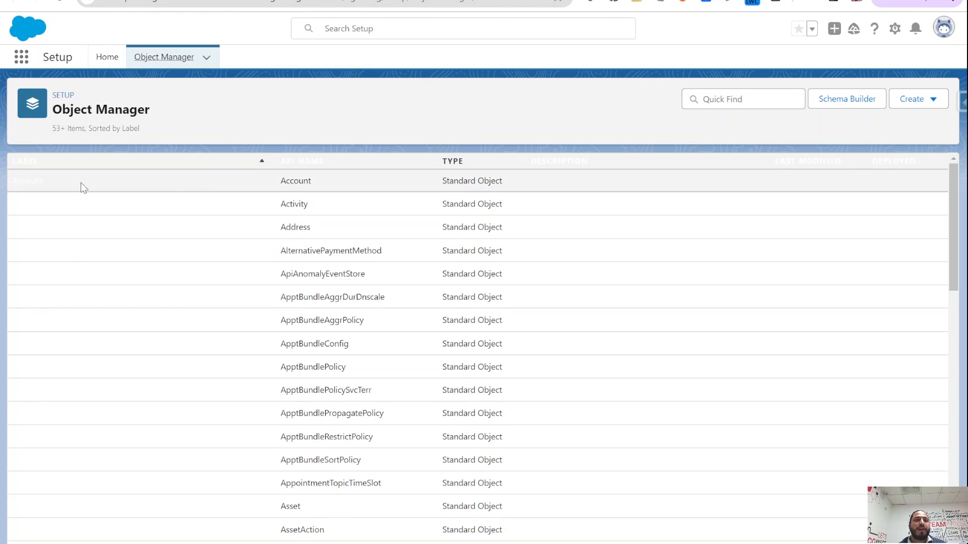
Step: Start a new custom field on the Account object with Checkbox as its data type and continue to the field details
left_click(39, 182)
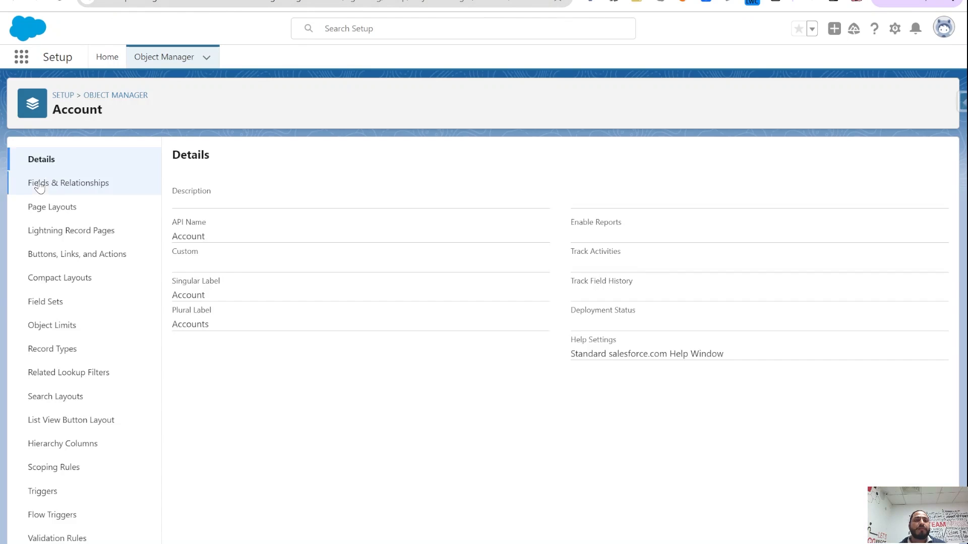
left_click(54, 188)
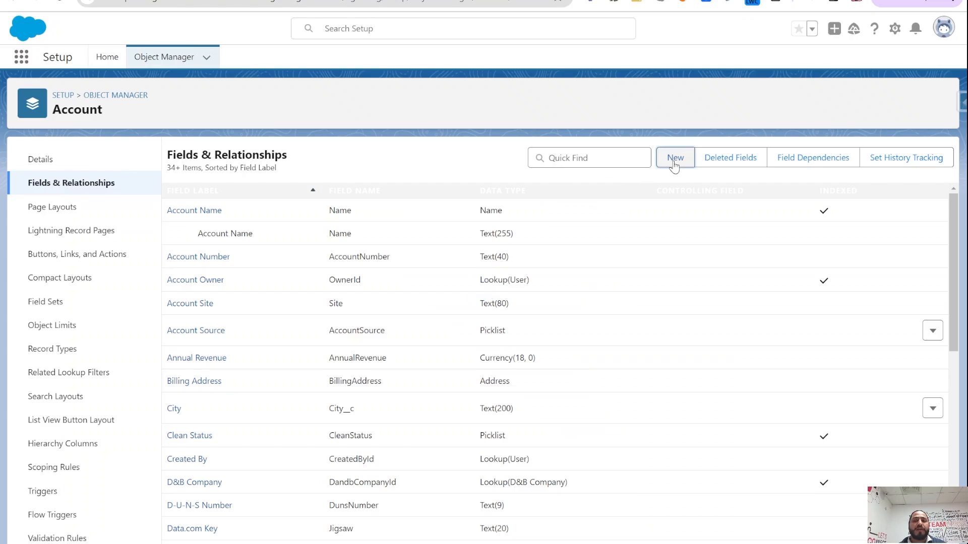
left_click(671, 164)
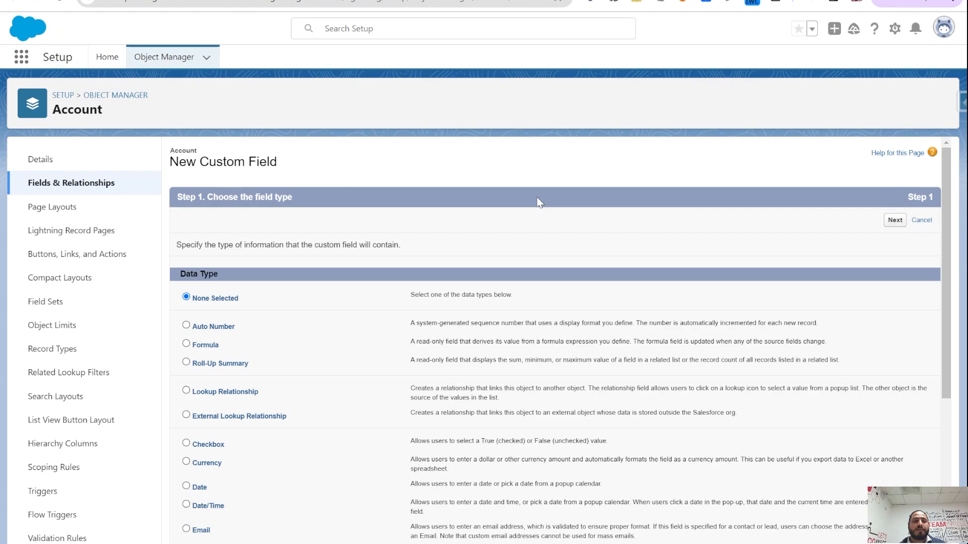
scroll(242, 321, "down", 1)
scroll(212, 354, "down", 1)
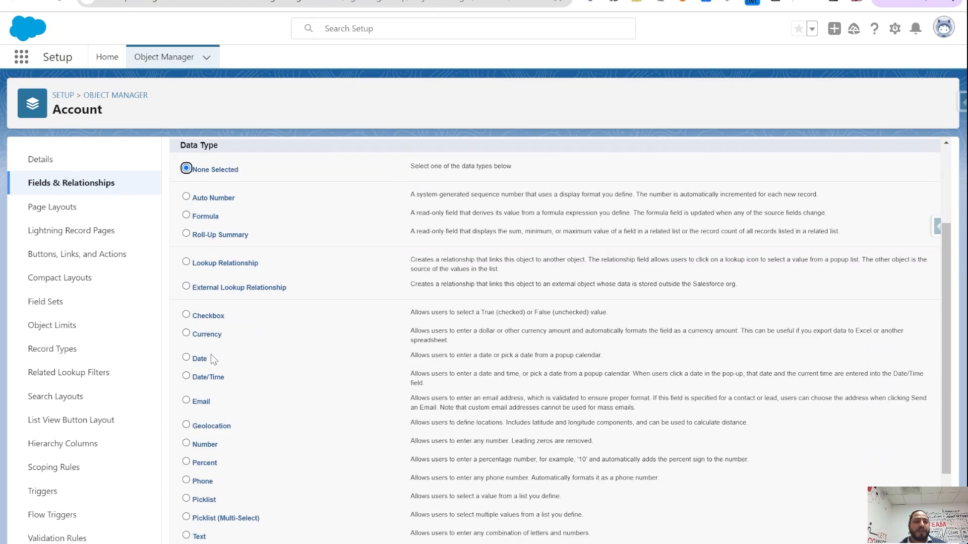
scroll(205, 331, "down", 1)
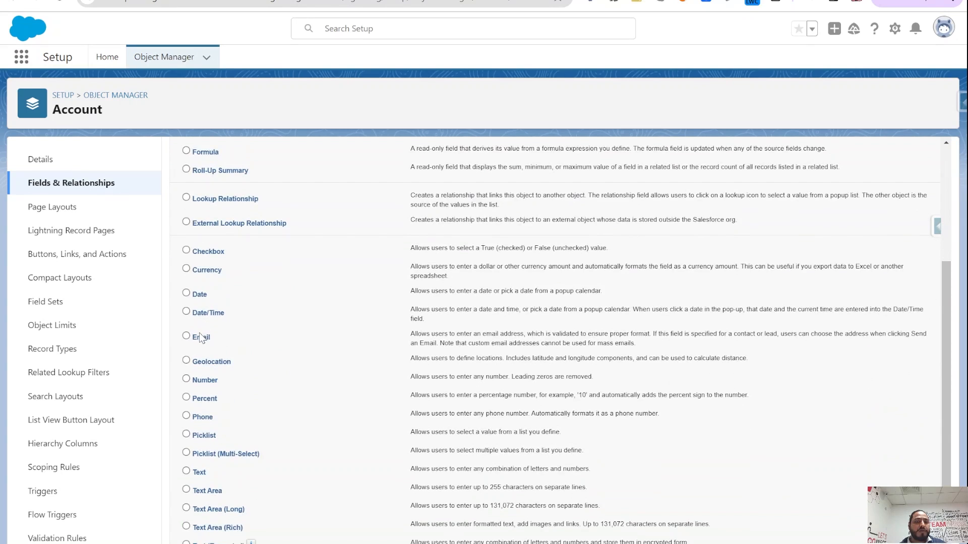
scroll(202, 333, "down", 1)
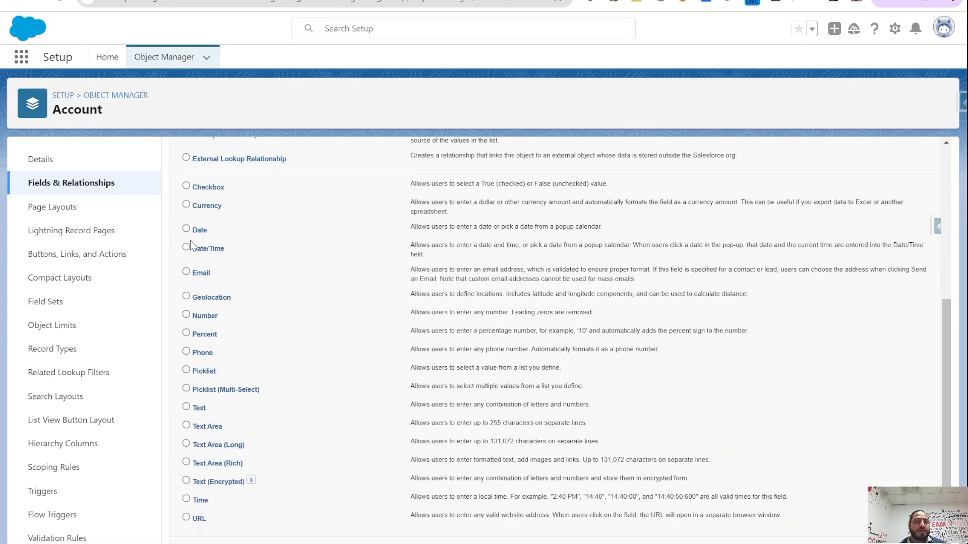
left_click(186, 186)
scroll(852, 258, "up", 3)
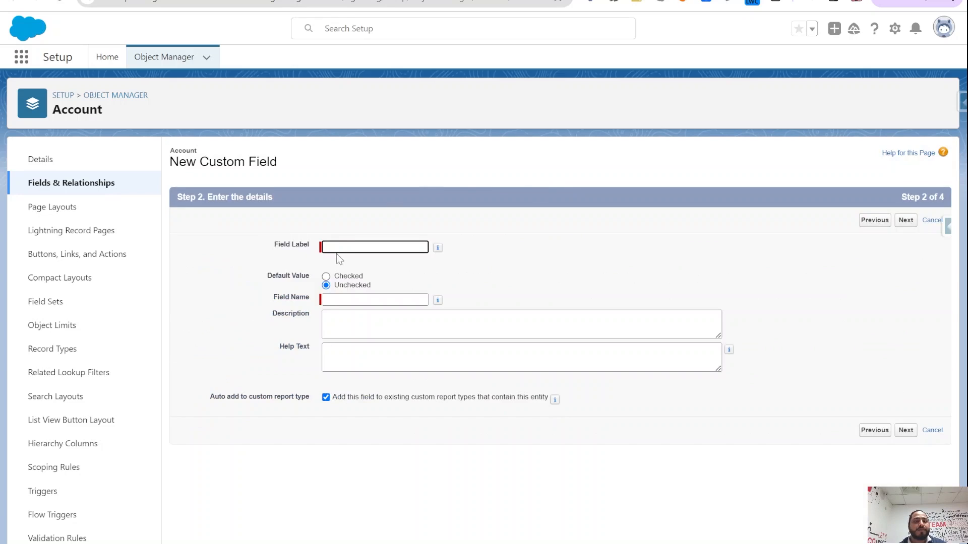
Step: Label the checkbox field ApexHour, keep the default field-level security and page layout assignments, and save it
type("Apex ")
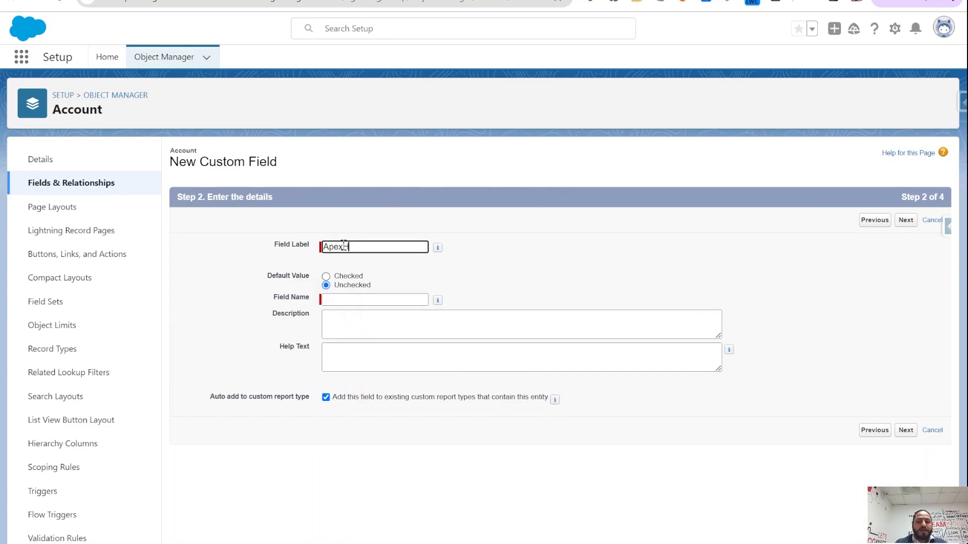
type("Hour")
left_click(468, 273)
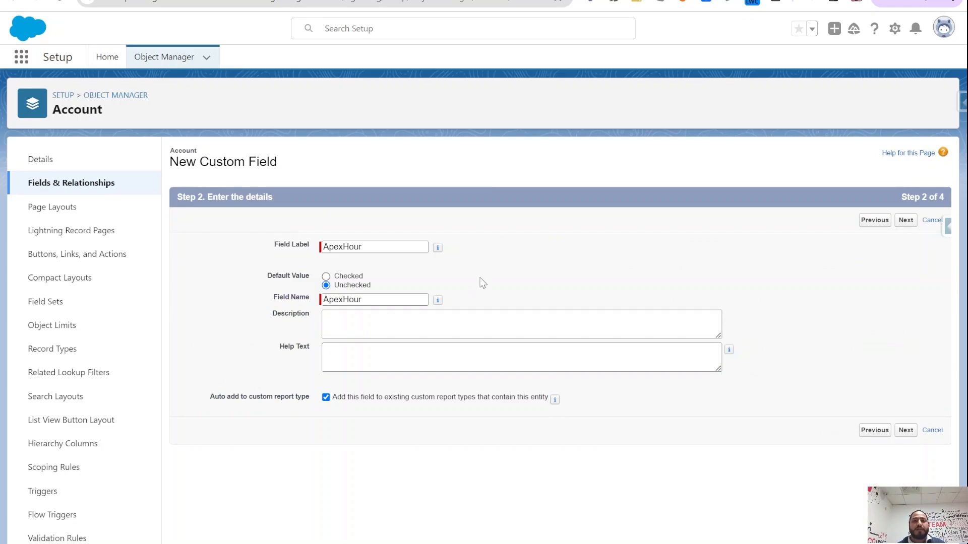
left_click(907, 222)
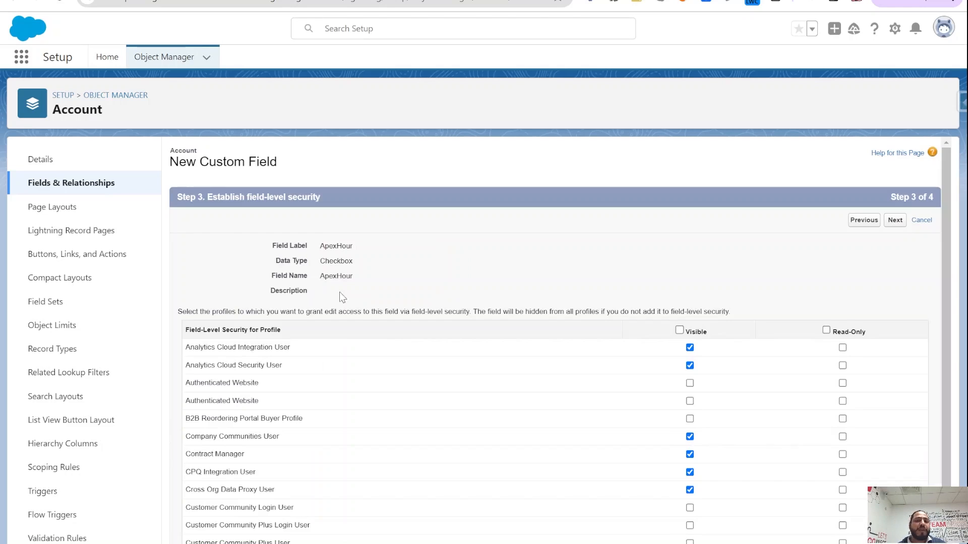
left_click(895, 222)
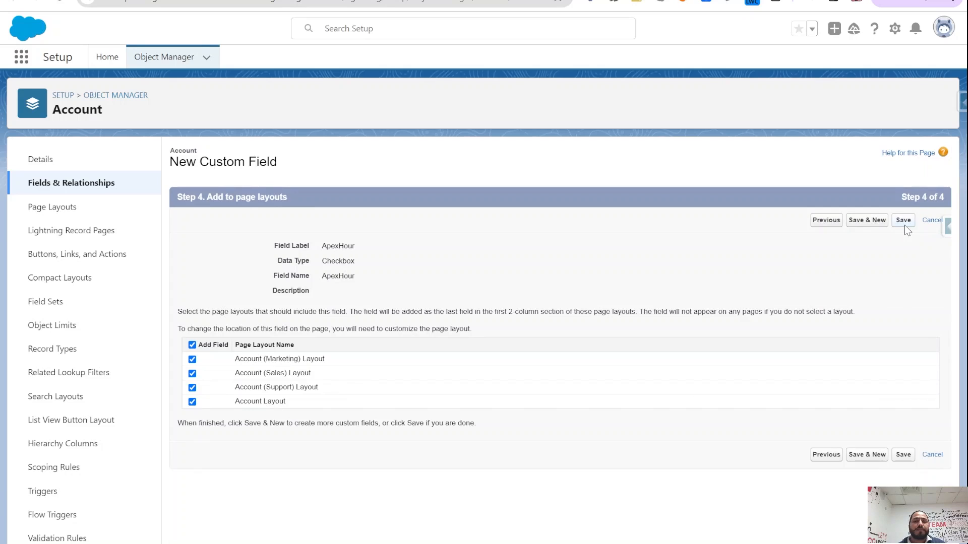
left_click(903, 222)
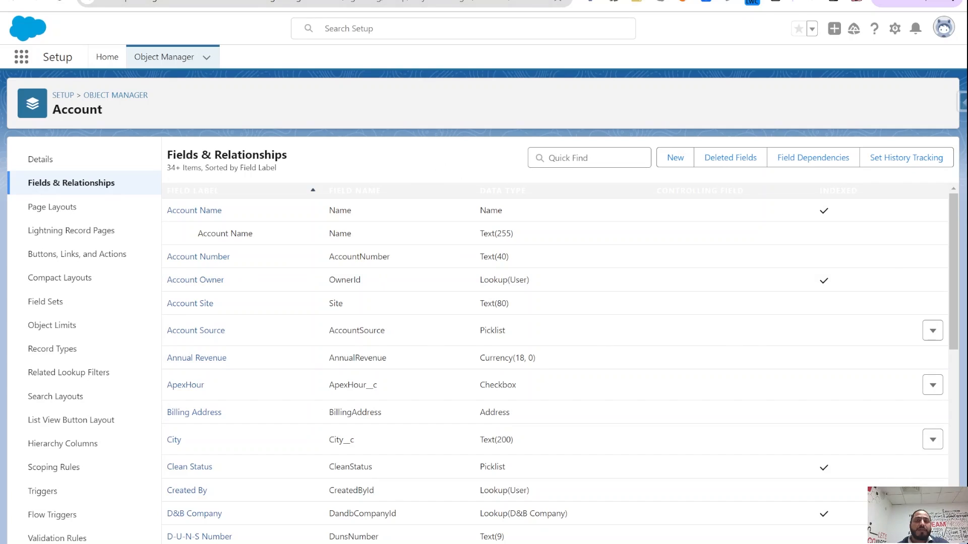
Step: Return to work item WI-000000 in DevOps Center, pull the changes from ApexHoursDev1Org and select Account.ApexHour__c
key("ctrl+shift+Tab")
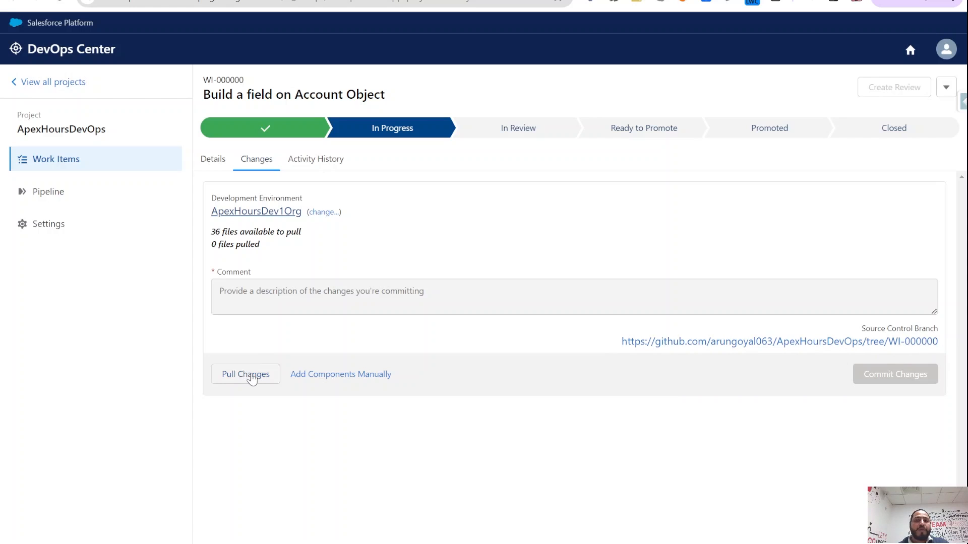
left_click(221, 373)
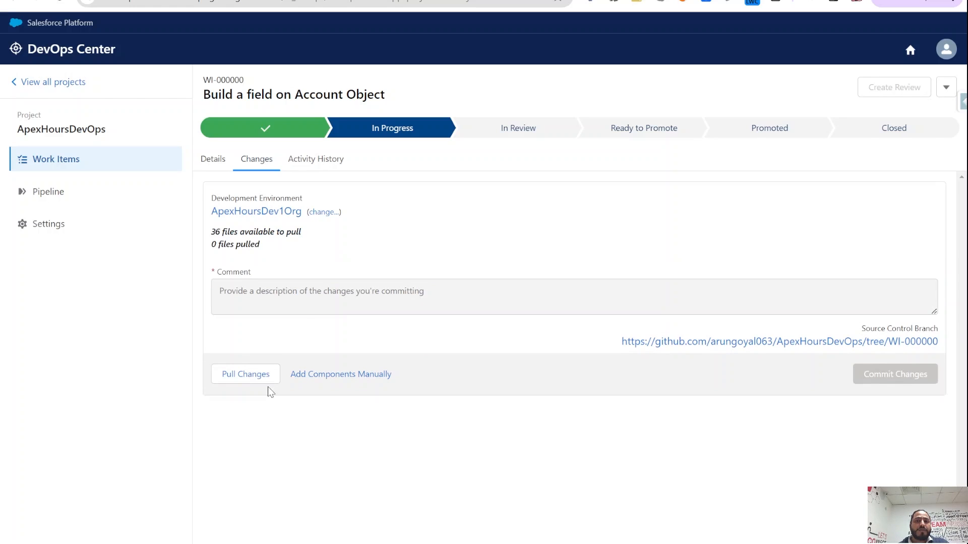
left_click(268, 382)
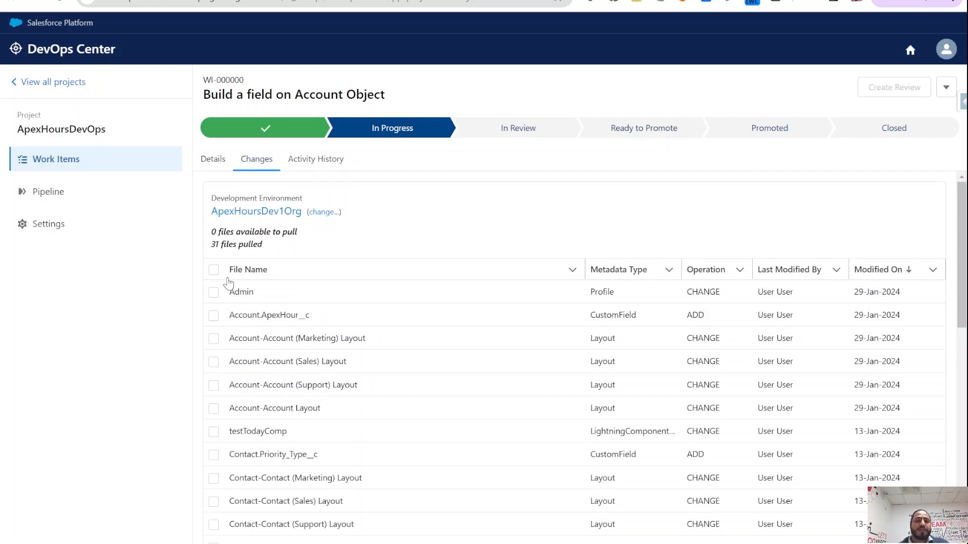
left_click(214, 317)
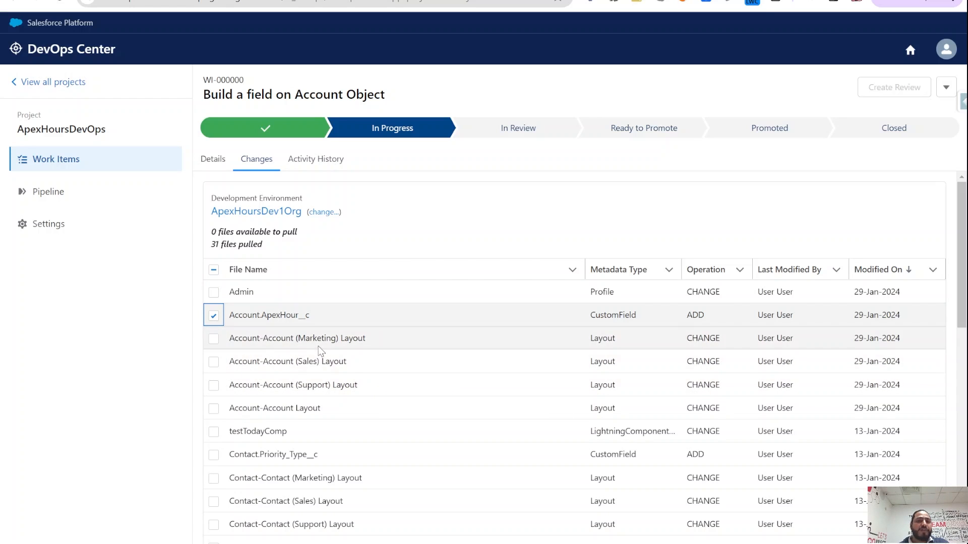
Step: Review the pulled files and view the component types offered for manual addition, without adding any component
scroll(488, 394, "down", 8)
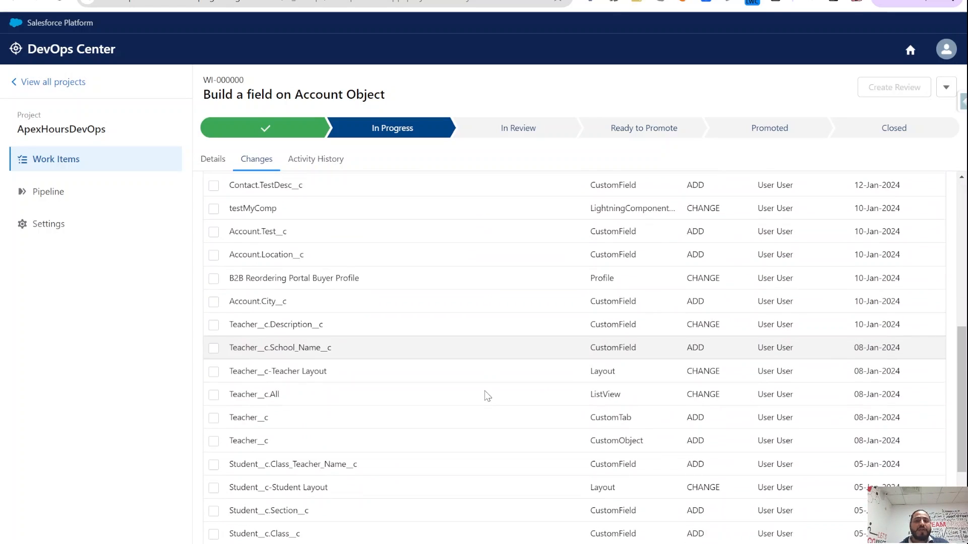
scroll(487, 396, "down", 4)
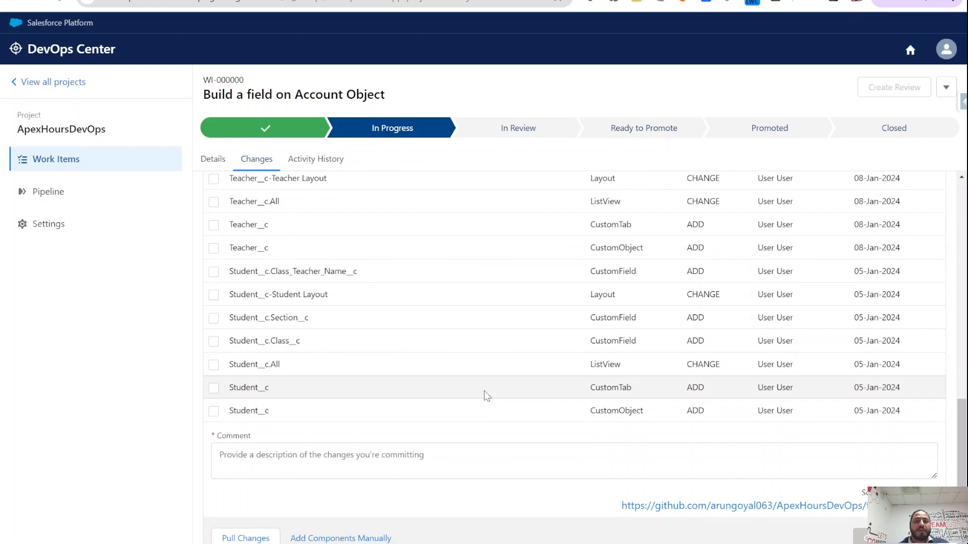
scroll(486, 396, "up", 12)
scroll(481, 396, "down", 5)
scroll(480, 396, "up", 5)
scroll(381, 378, "down", 5)
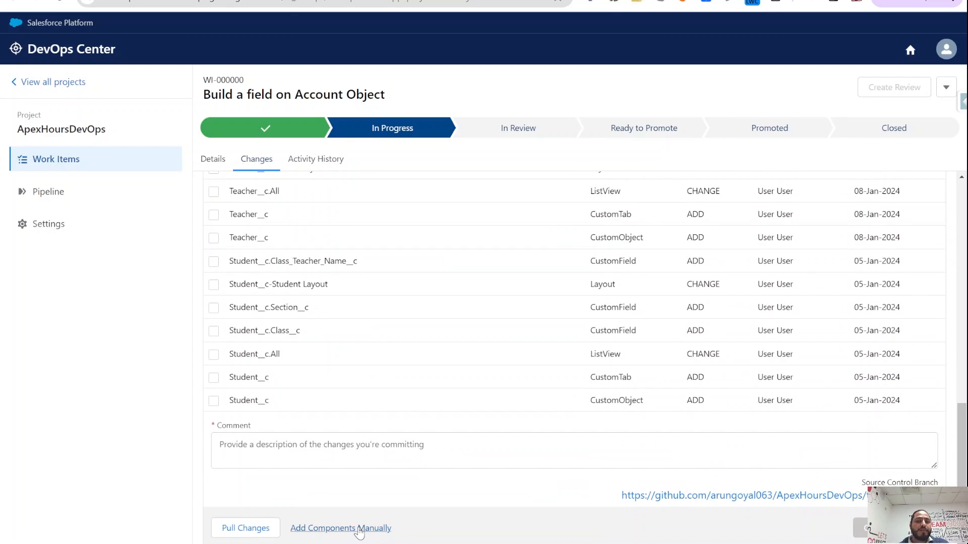
left_click(340, 529)
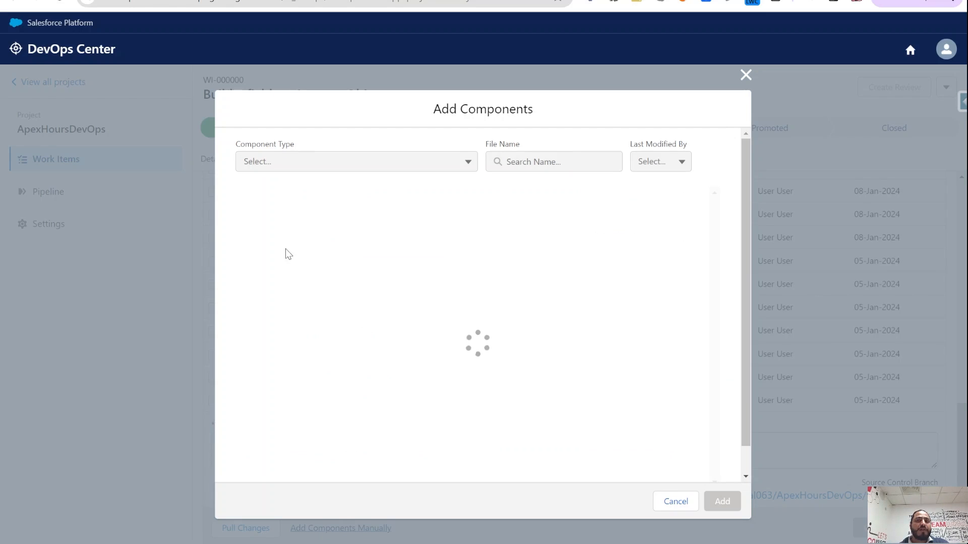
left_click(416, 163)
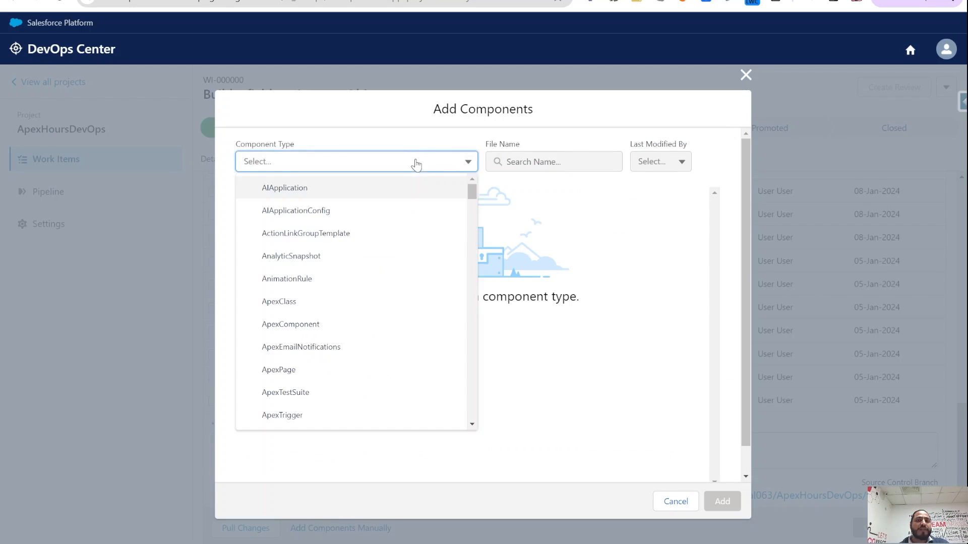
left_click(395, 137)
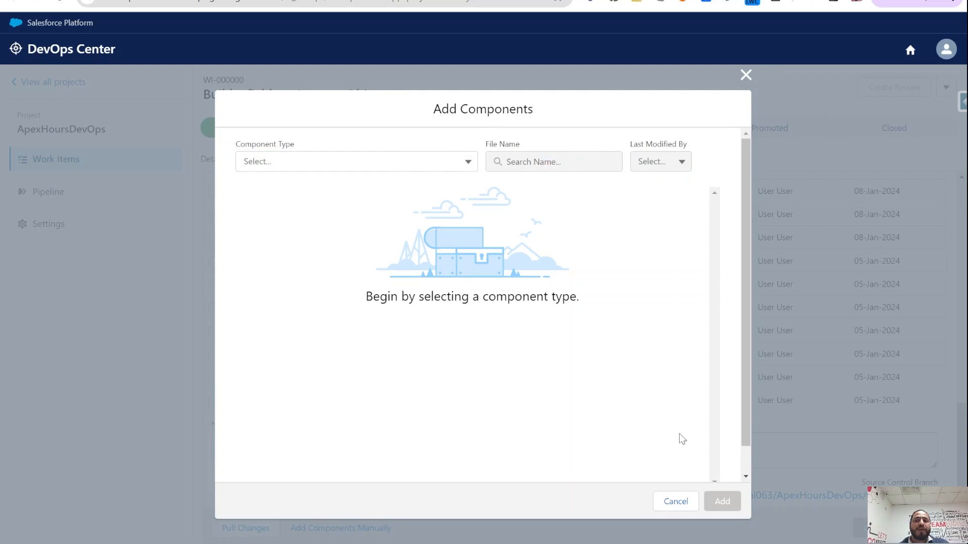
left_click(746, 75)
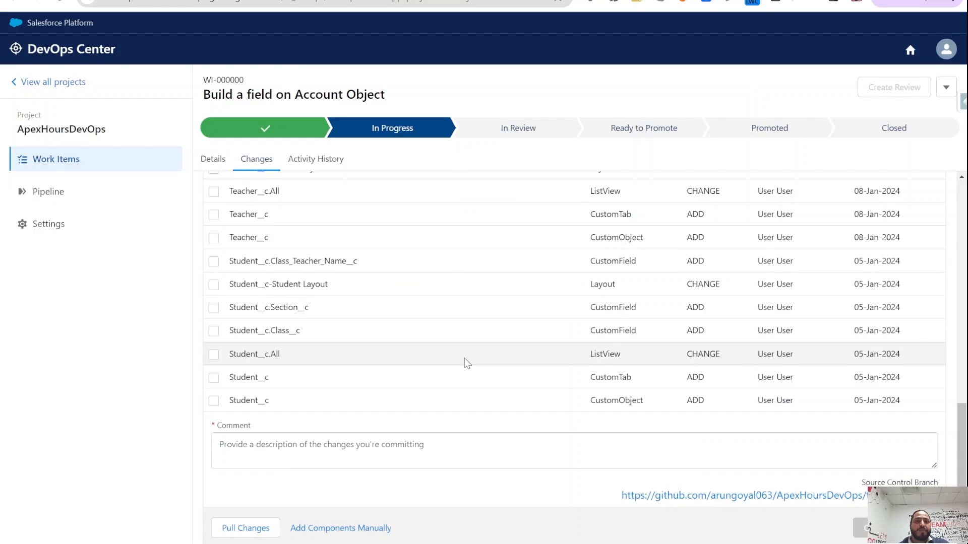
Step: Commit the selected Account.ApexHour__c change with the comment "First Commit"
scroll(525, 393, "up", 15)
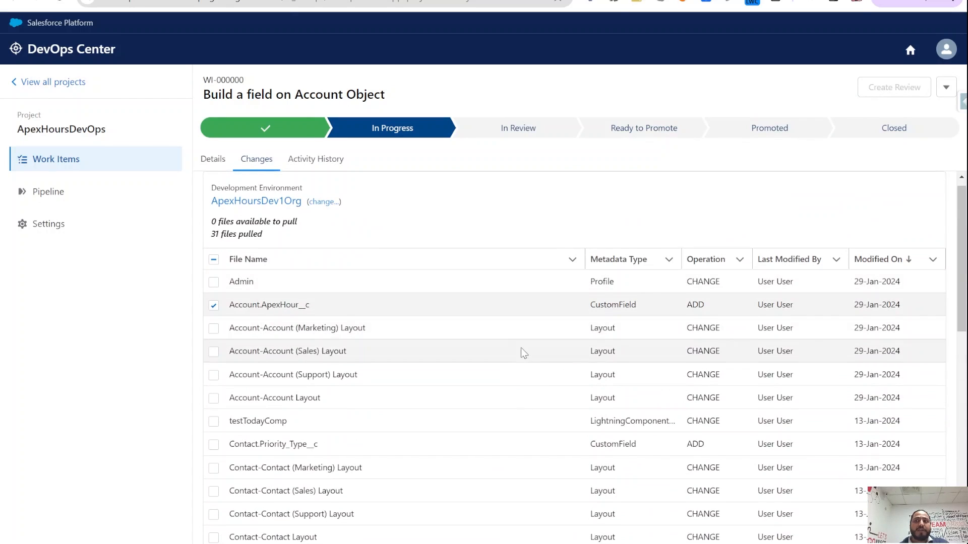
scroll(520, 353, "down", 15)
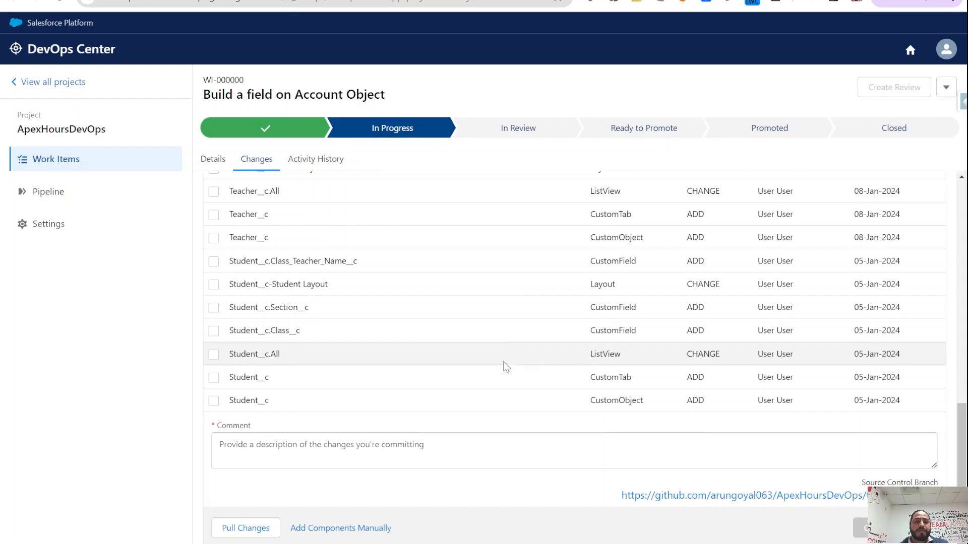
left_click(409, 449)
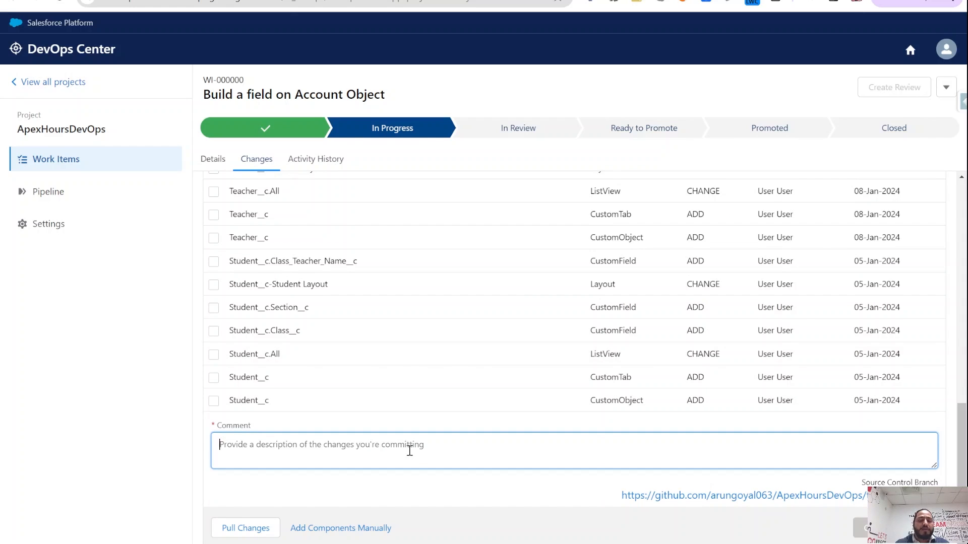
type("First ")
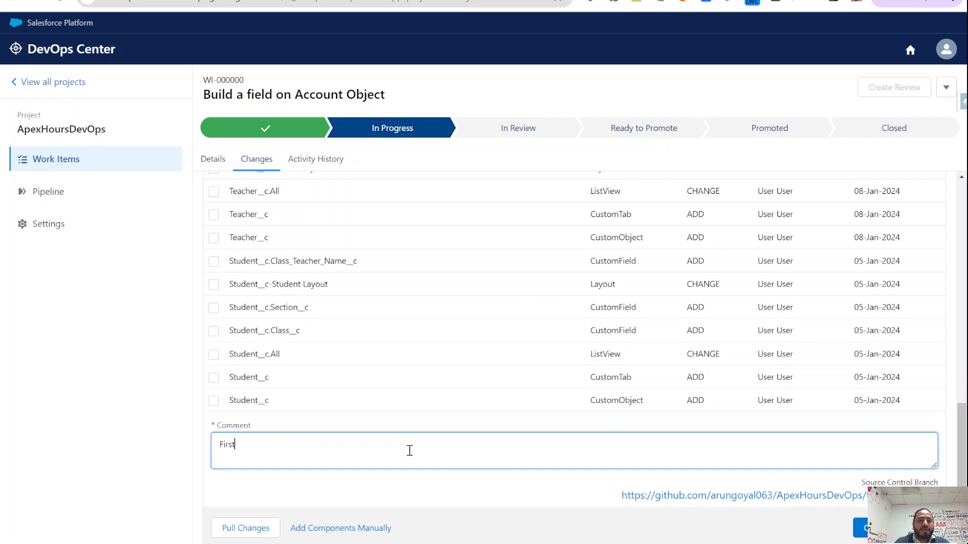
type("Commit")
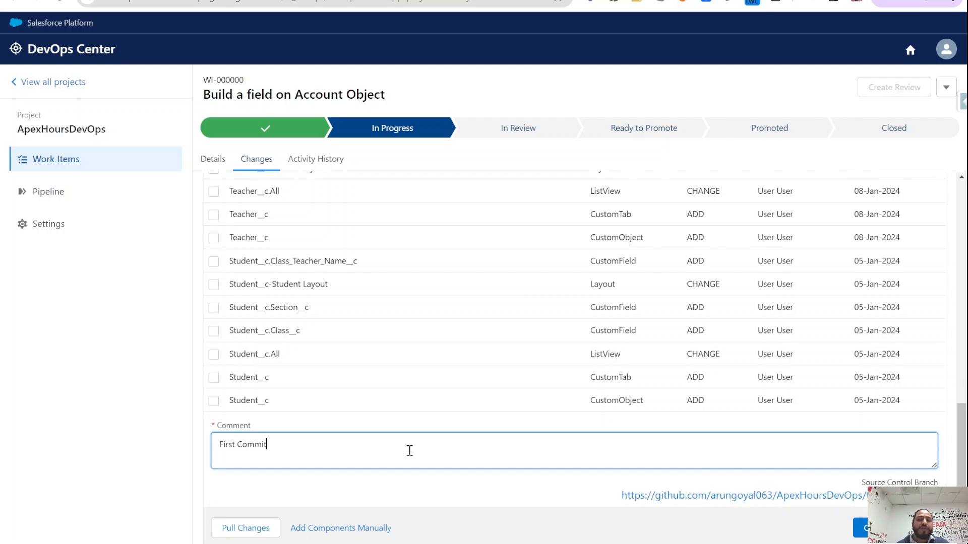
scroll(574, 341, "up", 8)
scroll(574, 341, "up", 5)
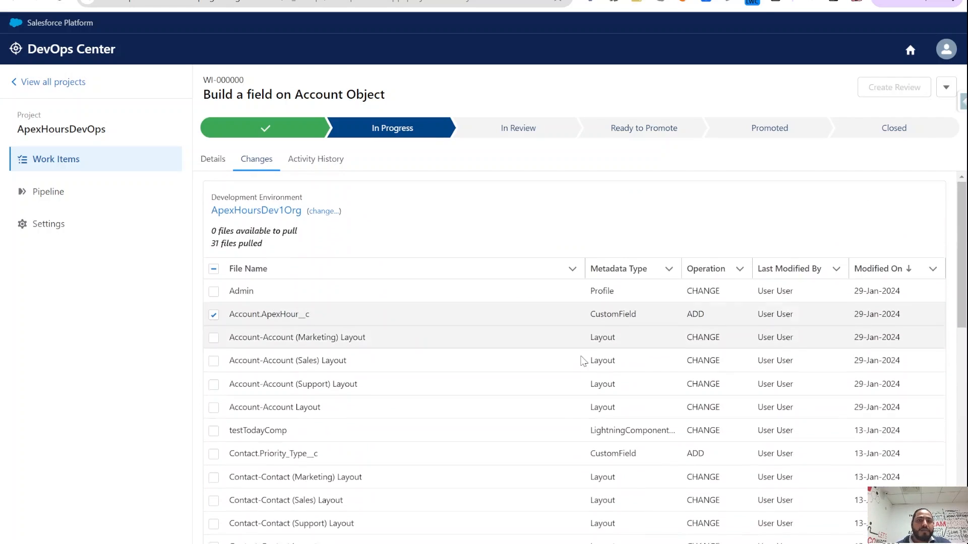
scroll(579, 346, "down", 15)
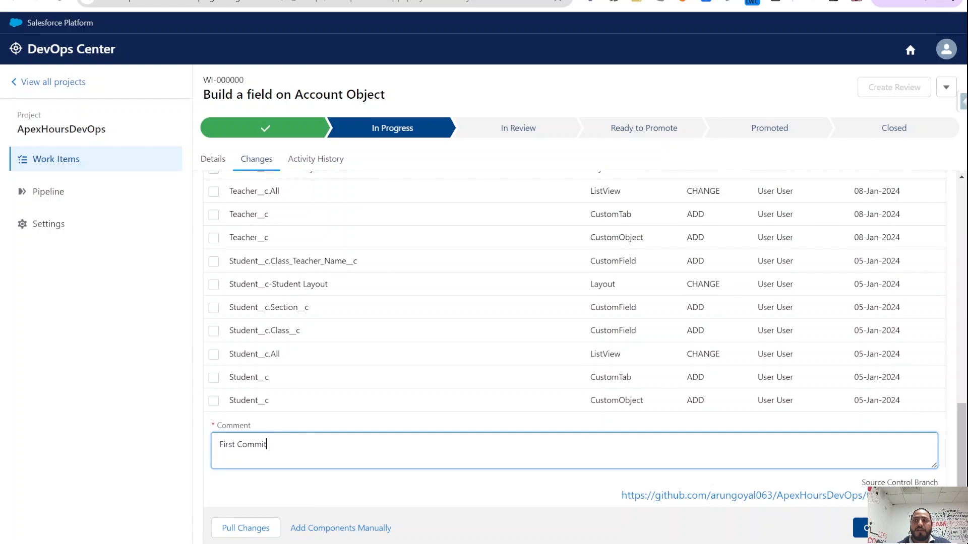
left_click(896, 528)
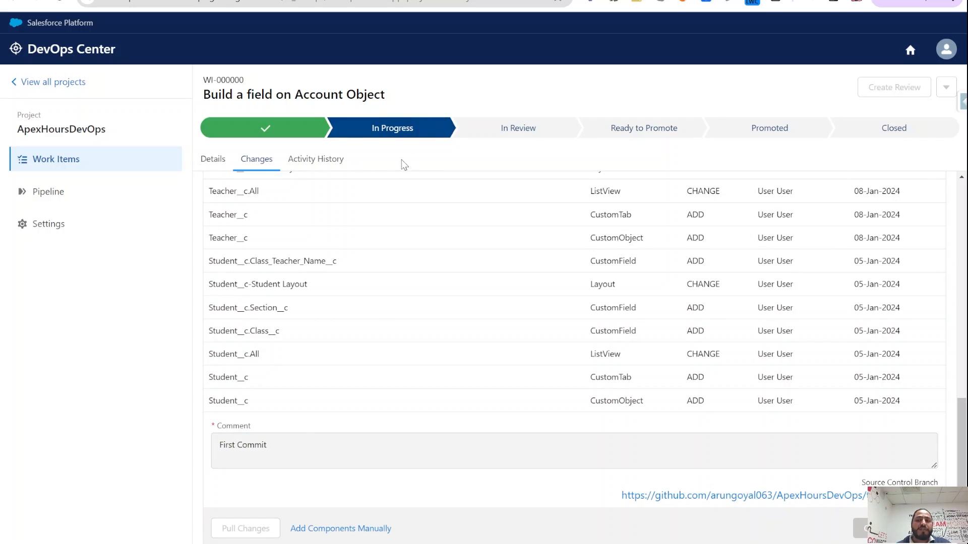
scroll(465, 248, "up", 10)
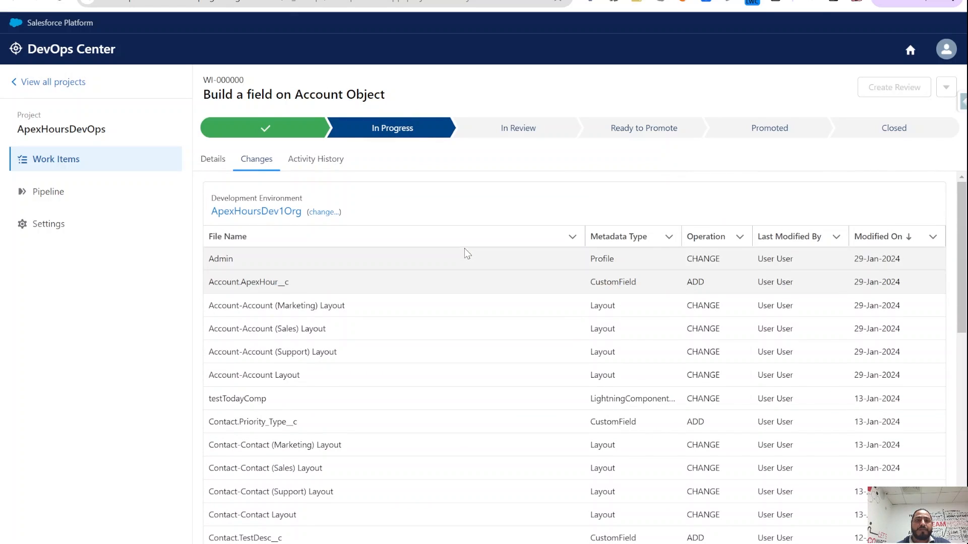
scroll(465, 248, "down", 10)
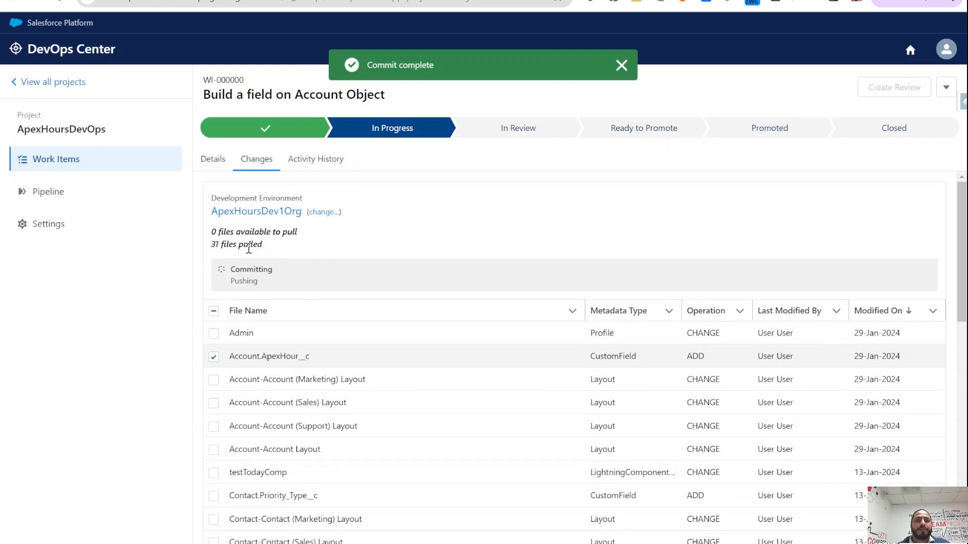
Step: In the GitHub repository, reload the WI-000000 branch and inspect the committed files under force-app/main/default/objects/Account/fields
left_click(207, 0)
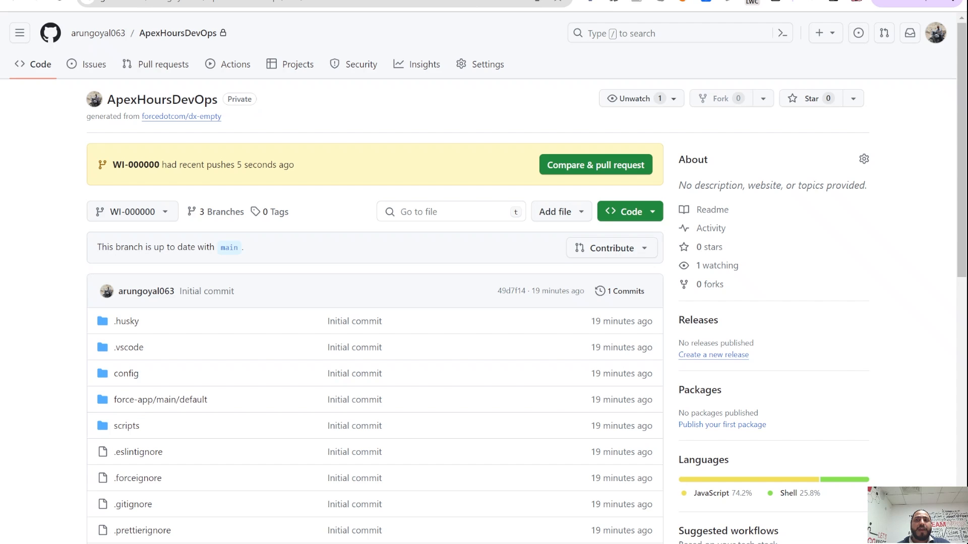
left_click(64, 4)
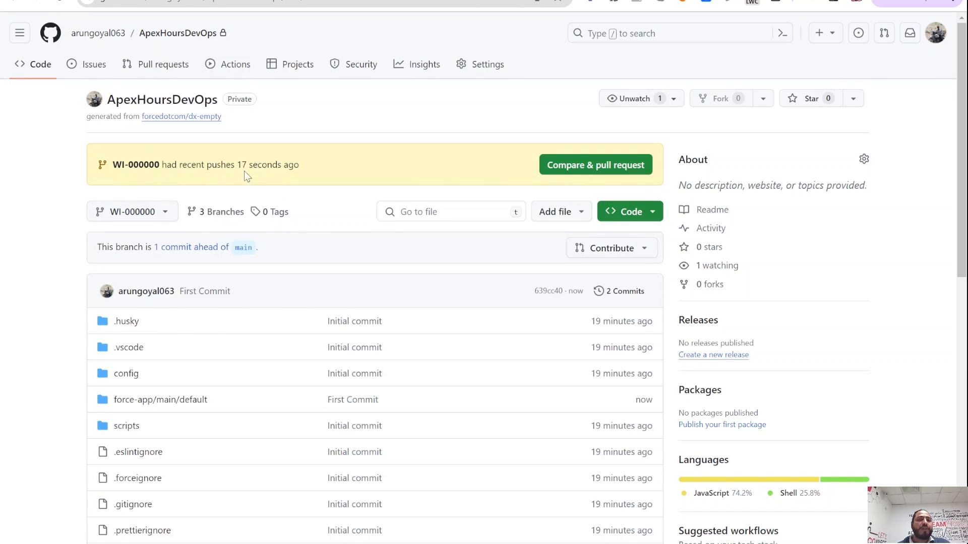
scroll(202, 260, "down", 1)
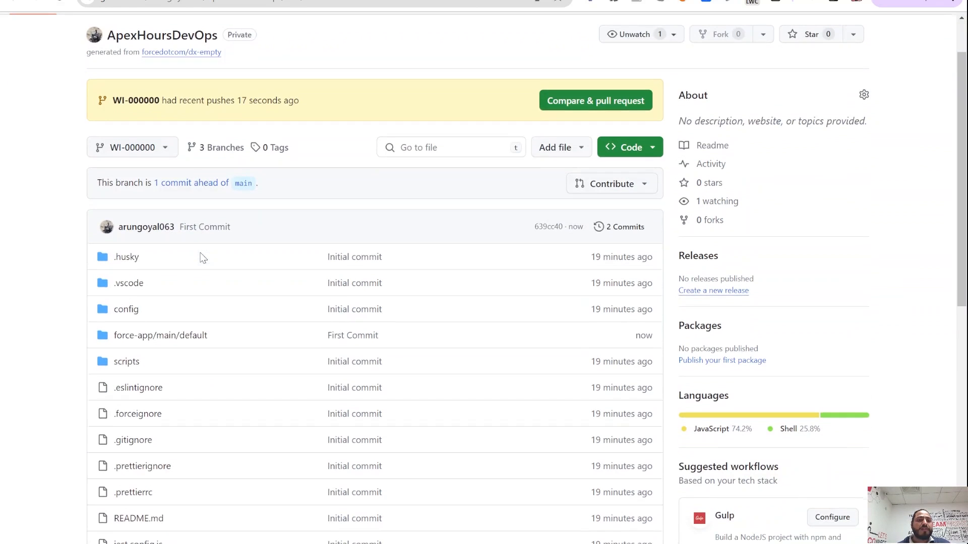
scroll(147, 228, "down", 2)
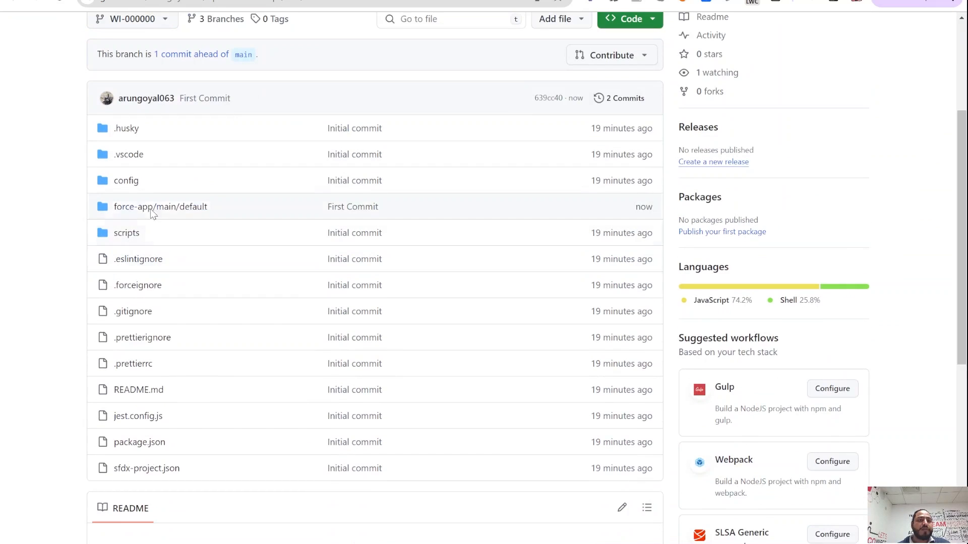
left_click(153, 207)
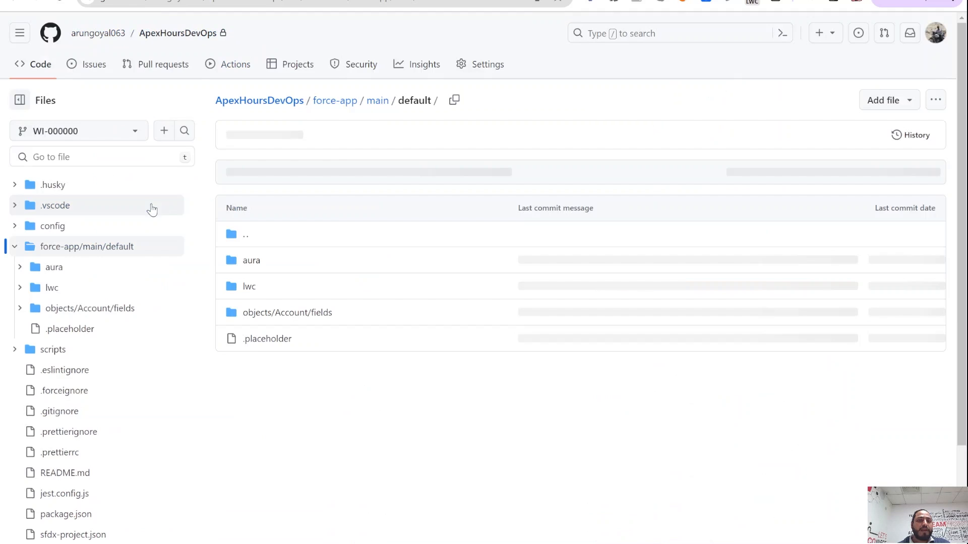
left_click(263, 321)
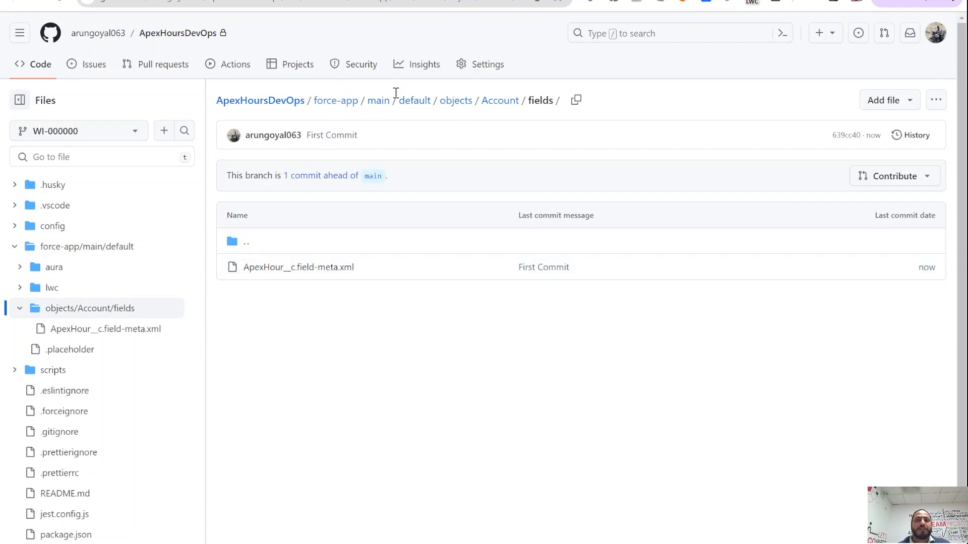
Step: Go back up to the ApexHoursDevOps repository root and return to the work item in DevOps Center
left_click(334, 105)
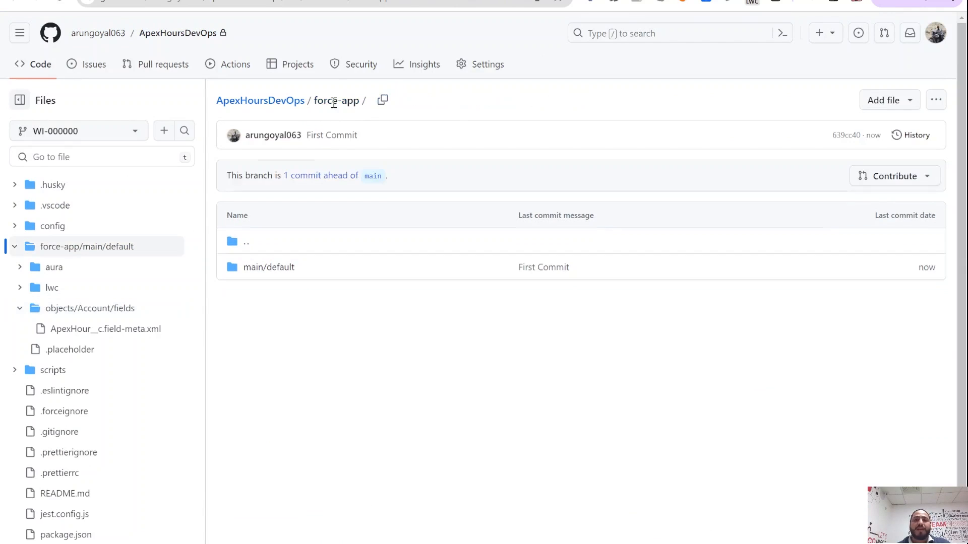
left_click(269, 106)
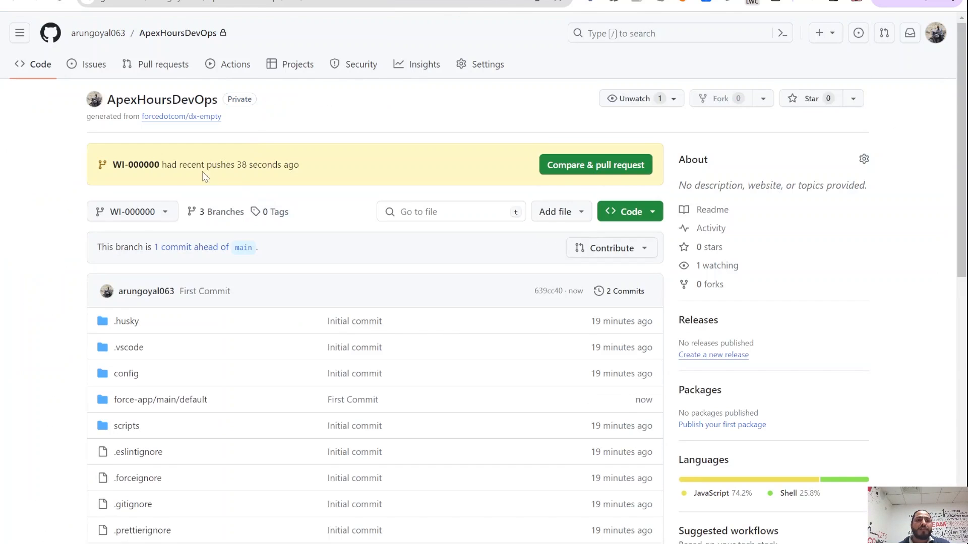
left_click(252, 1)
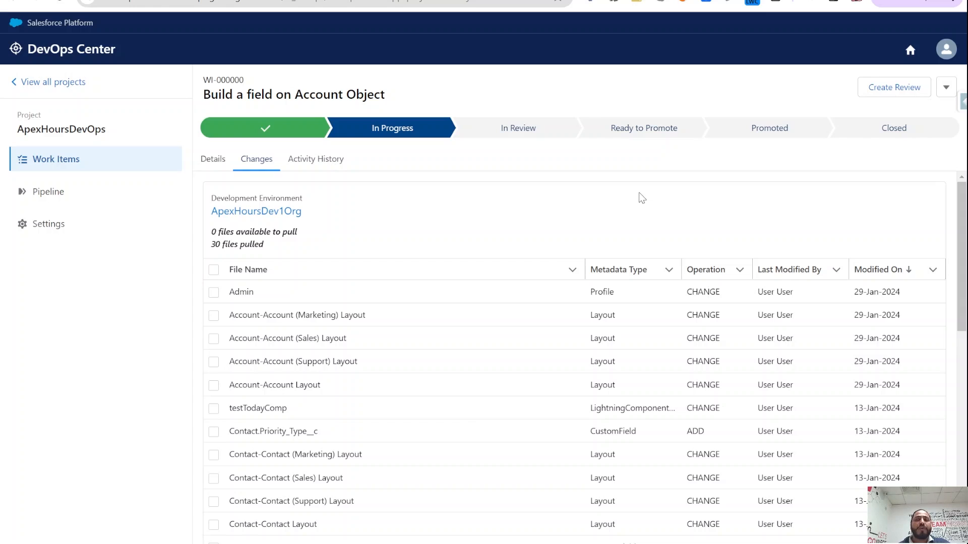
Step: Create a review for work item WI-000000 and look through its list of changes
left_click(891, 88)
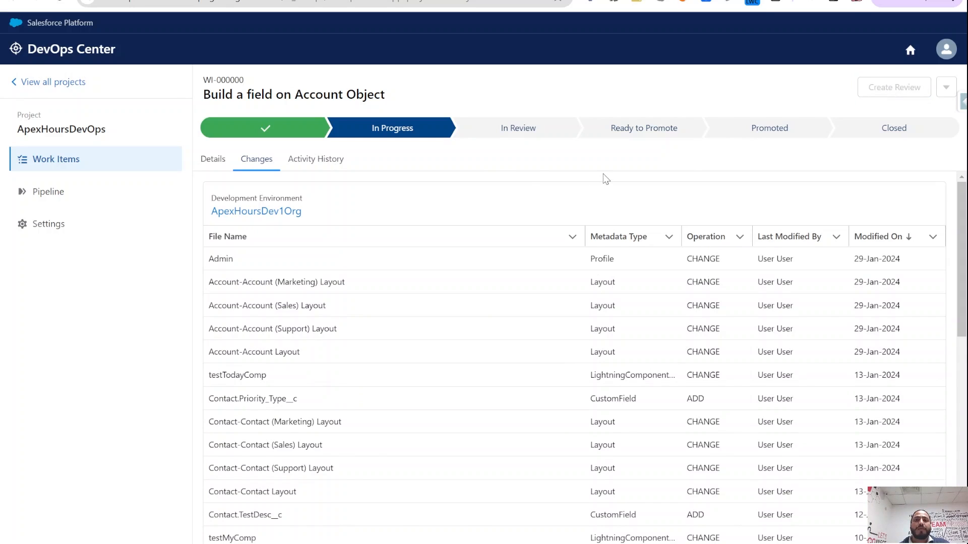
scroll(602, 184, "down", 1)
scroll(488, 282, "down", 10)
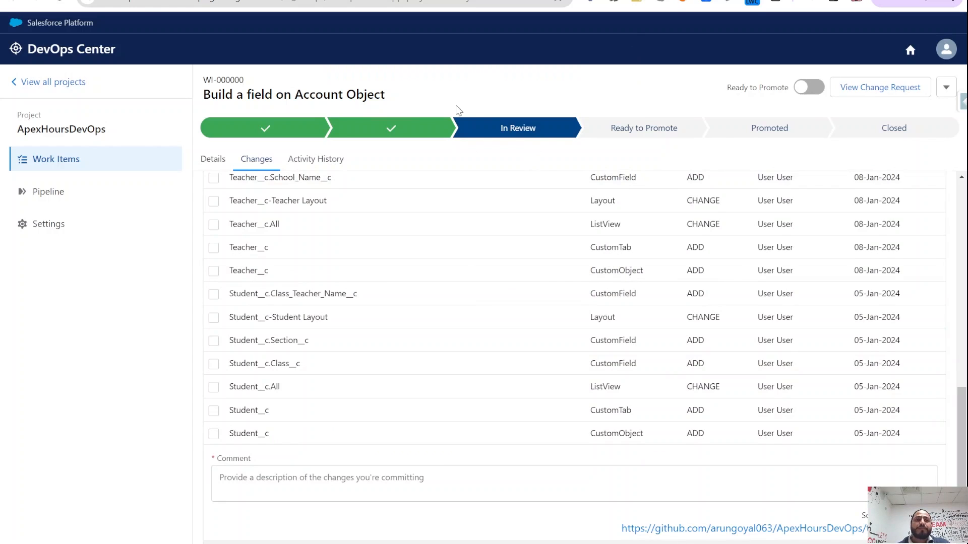
Step: Check WI-000000 in the project's work item list, reopen it and examine its pulled files and commit section, glancing at the GitHub repository
left_click(59, 161)
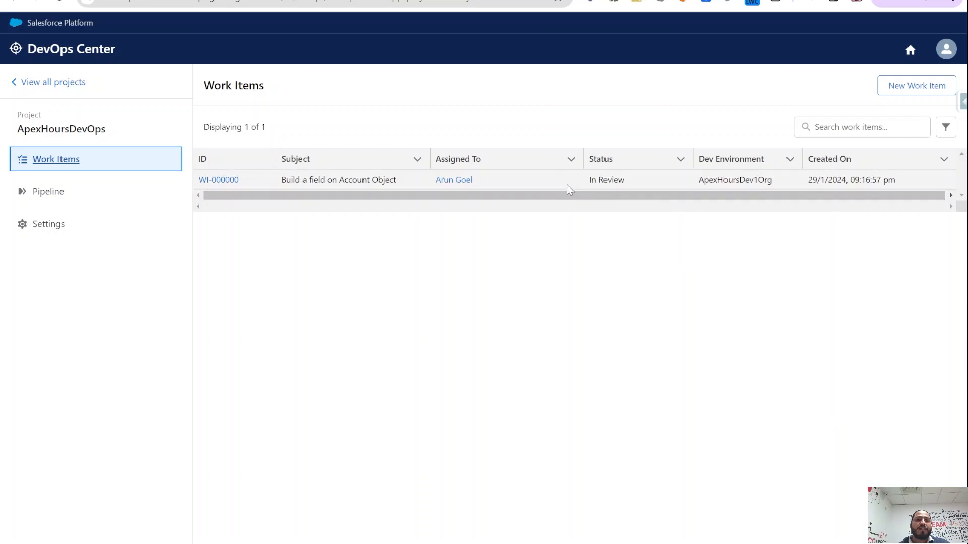
left_click(222, 178)
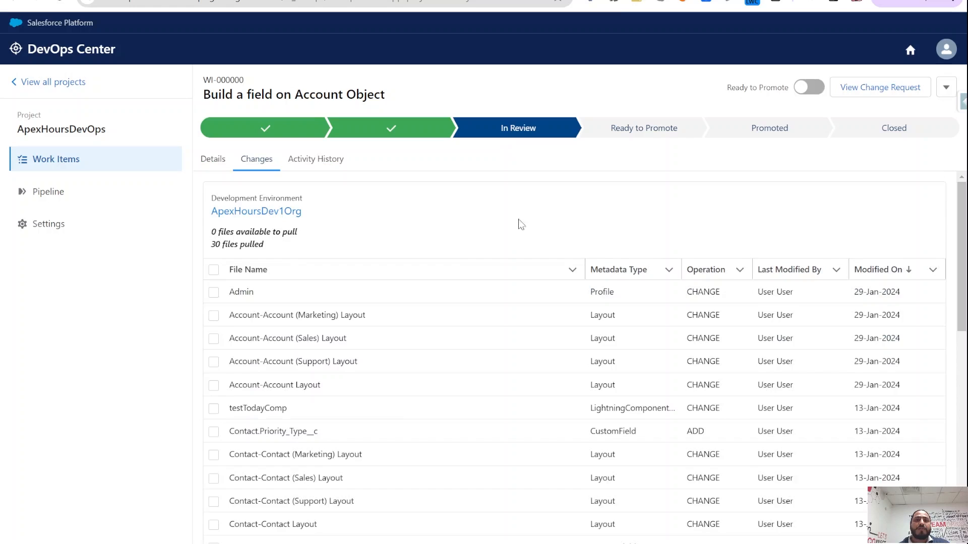
scroll(523, 247, "down", 10)
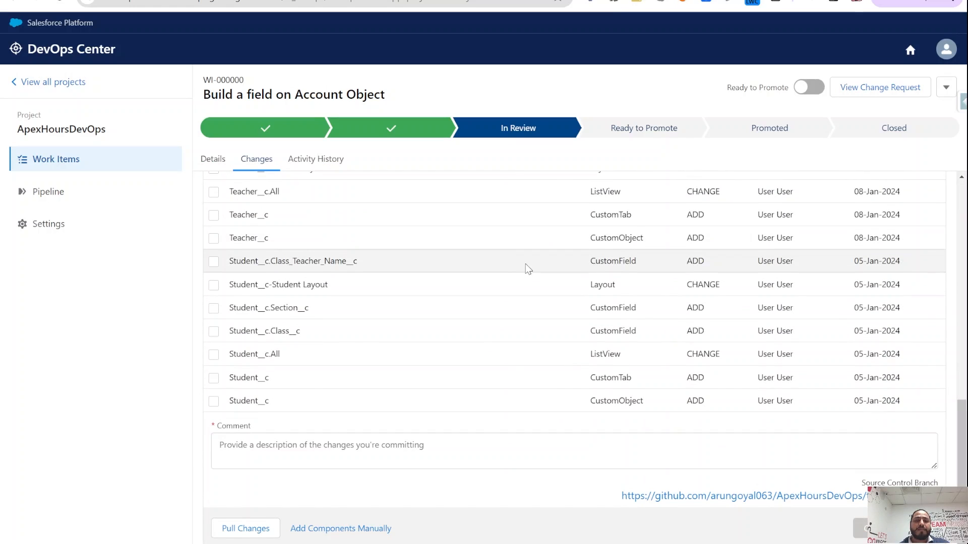
scroll(526, 269, "up", 10)
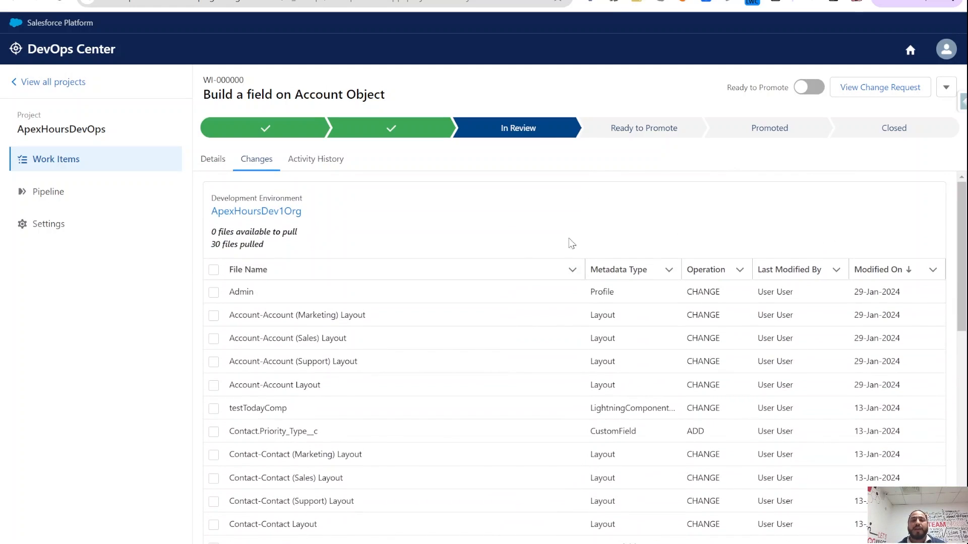
scroll(556, 252, "down", 10)
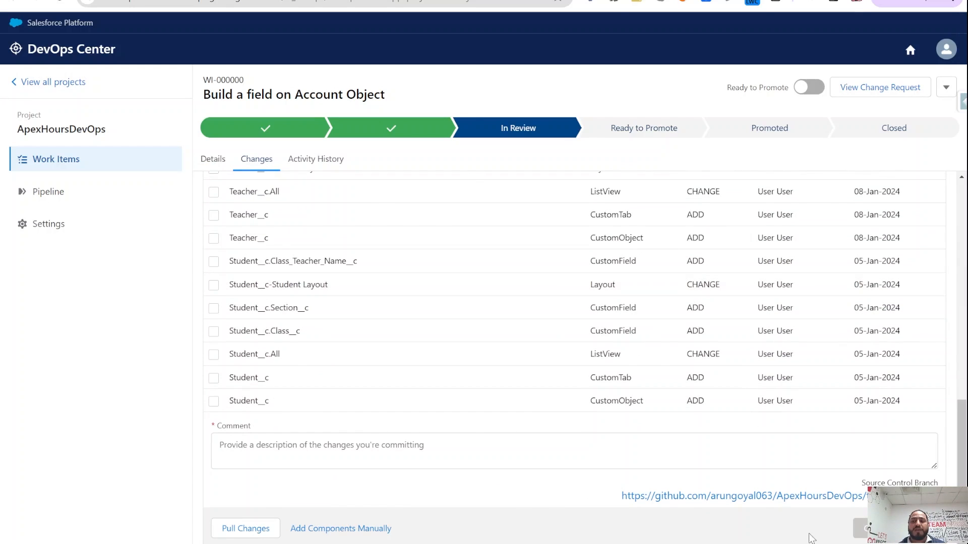
scroll(568, 335, "up", 10)
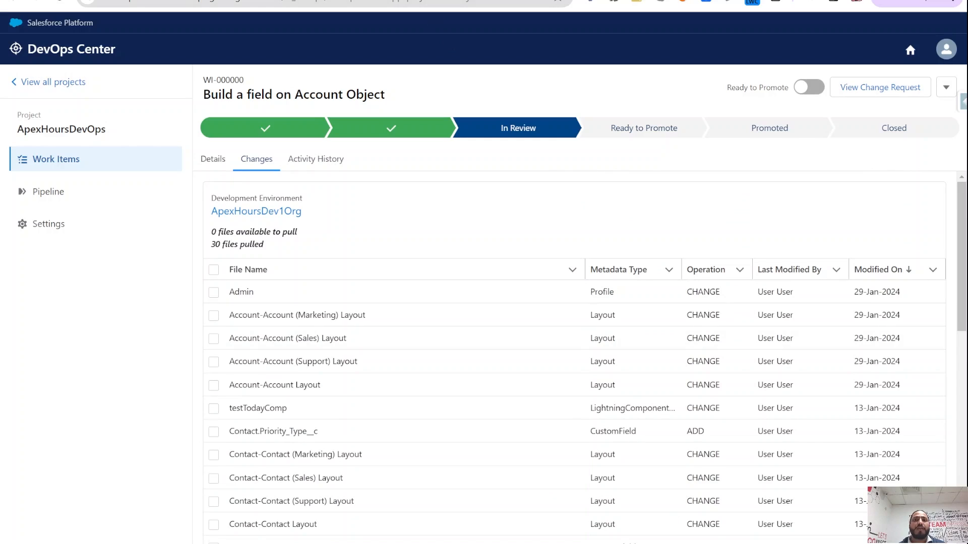
left_click(312, 0)
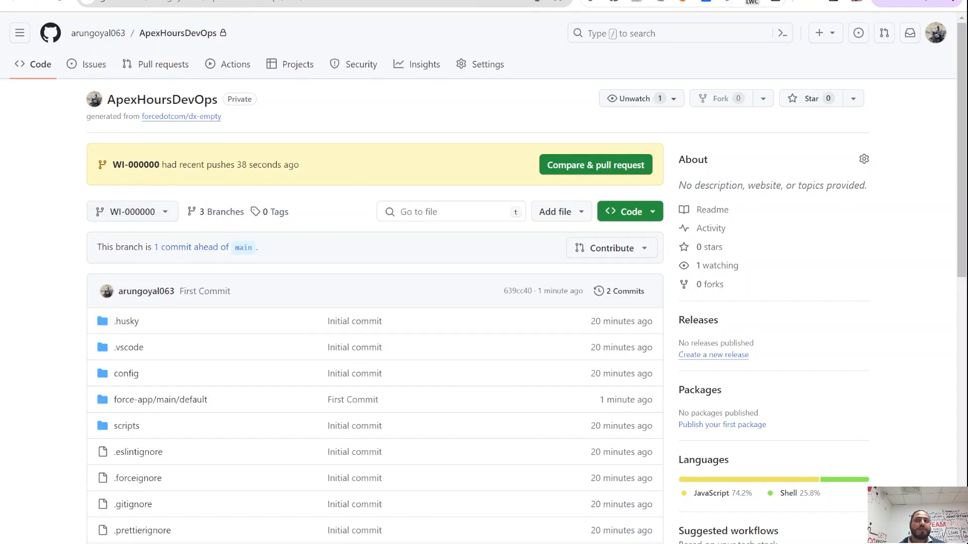
key("ctrl+shift+Tab")
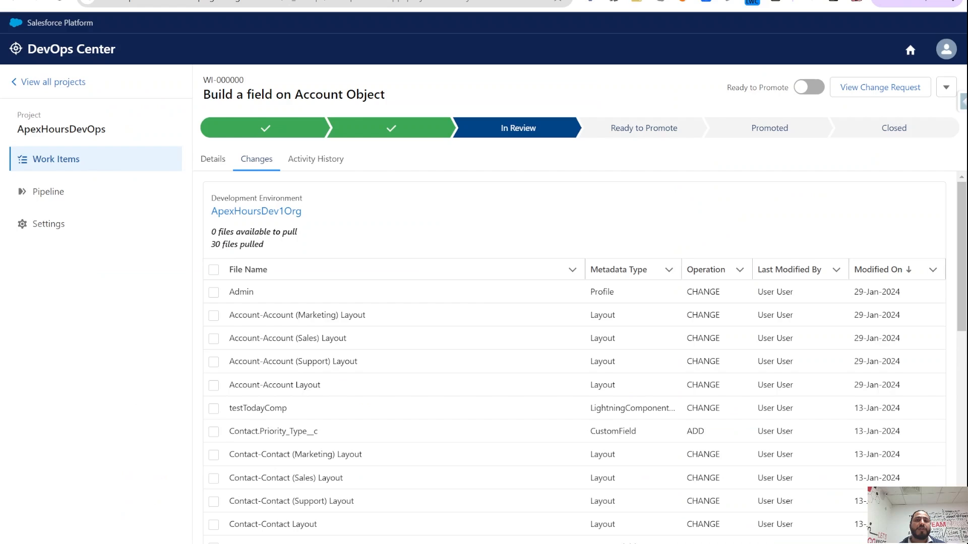
key("ctrl+shift+Tab")
key("ctrl+Tab")
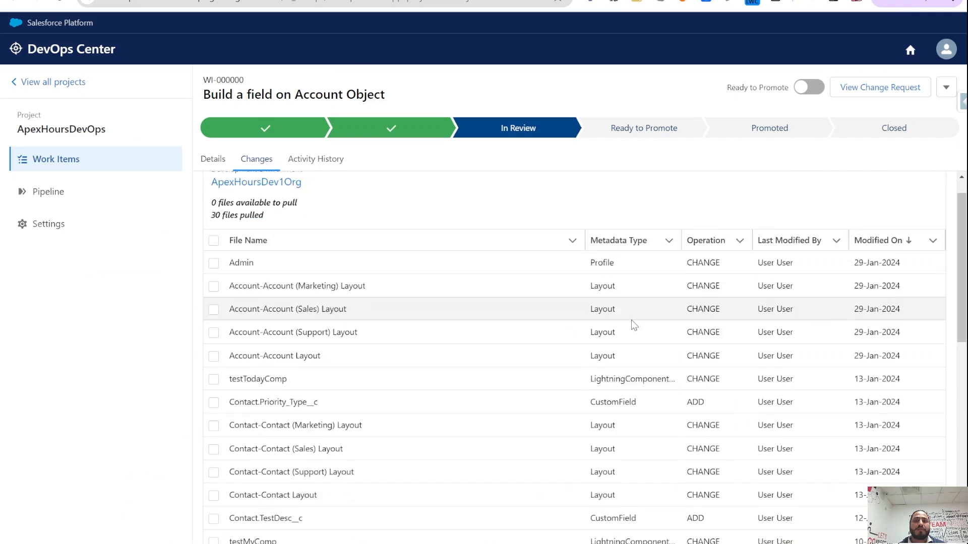
scroll(710, 399, "down", 10)
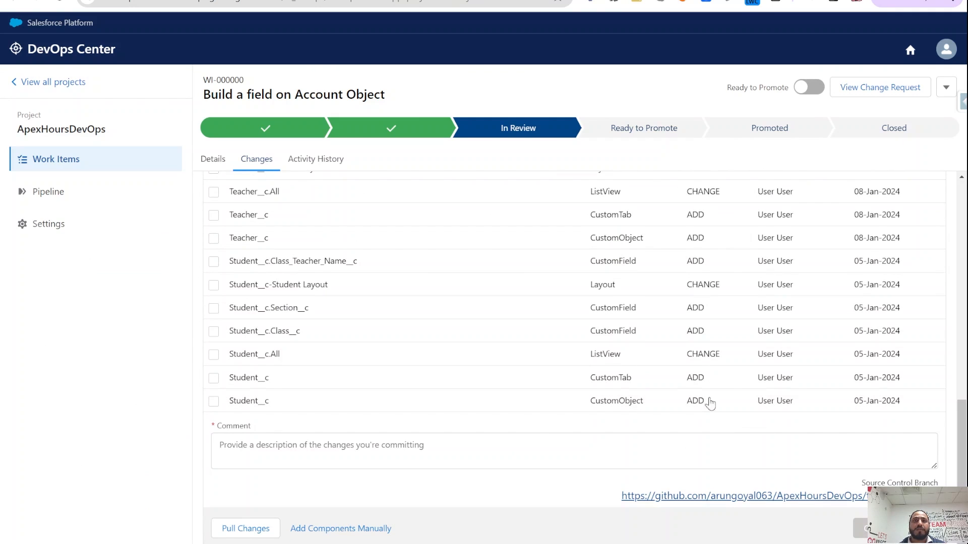
scroll(468, 197, "up", 15)
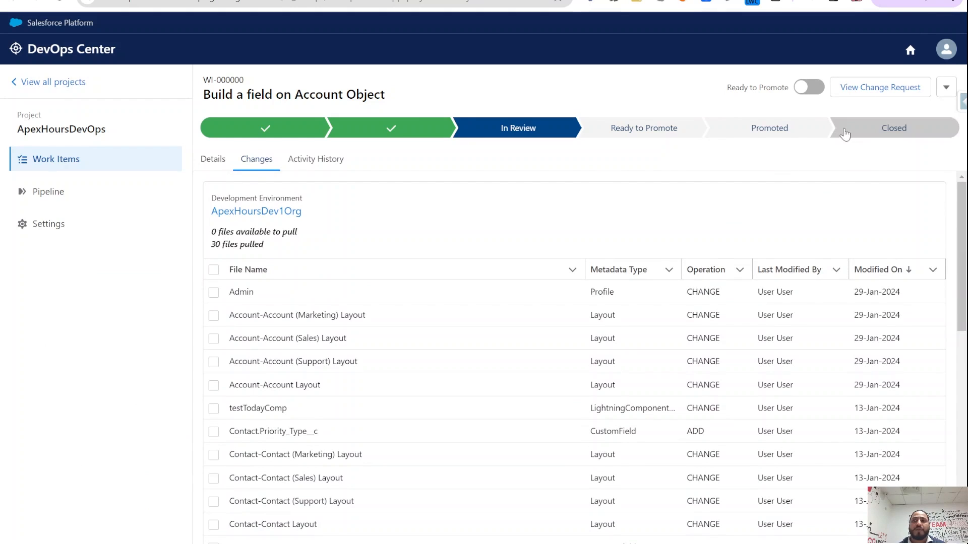
Step: View the work item's change request in GitHub, examine the pull request conversation and the First Commit file changes, and return to DevOps Center
left_click(869, 90)
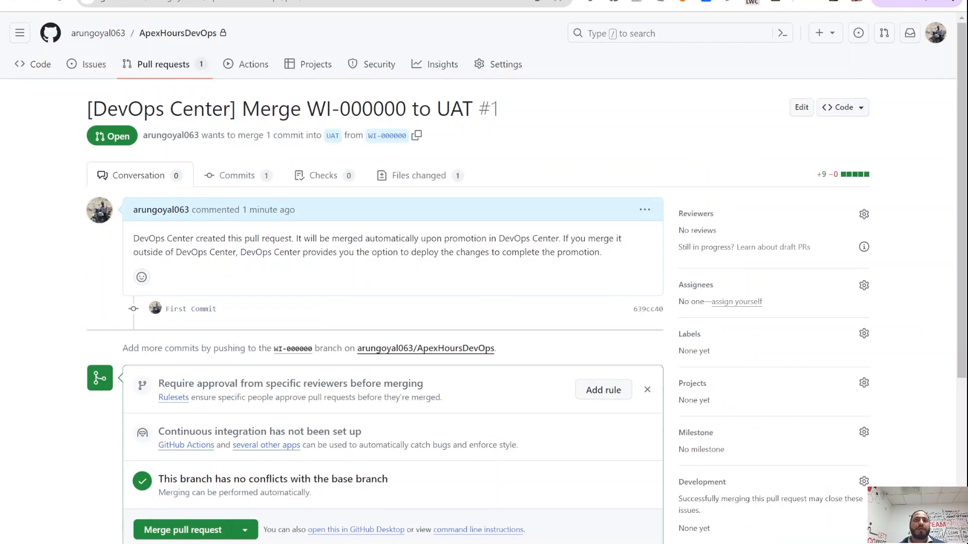
scroll(378, 300, "down", 2)
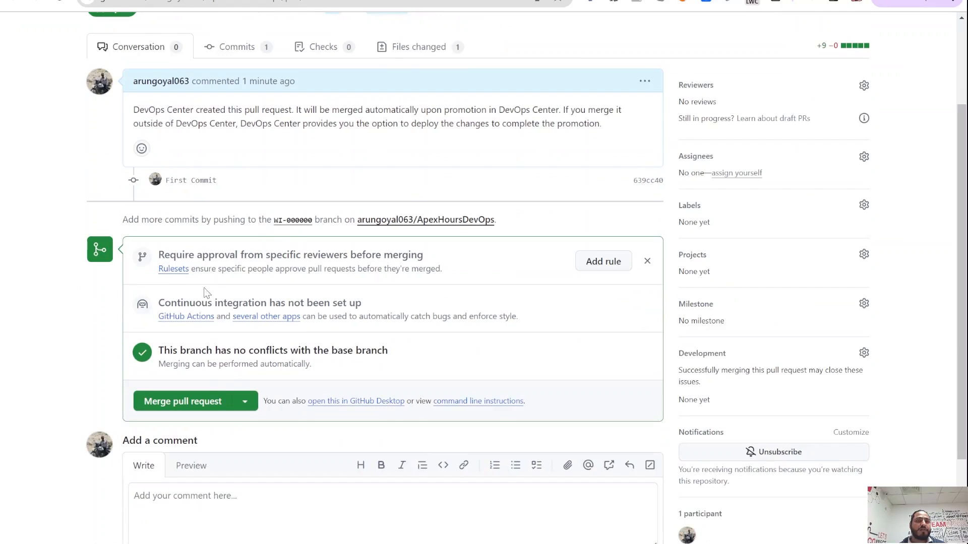
scroll(233, 333, "down", 2)
scroll(209, 343, "up", 4)
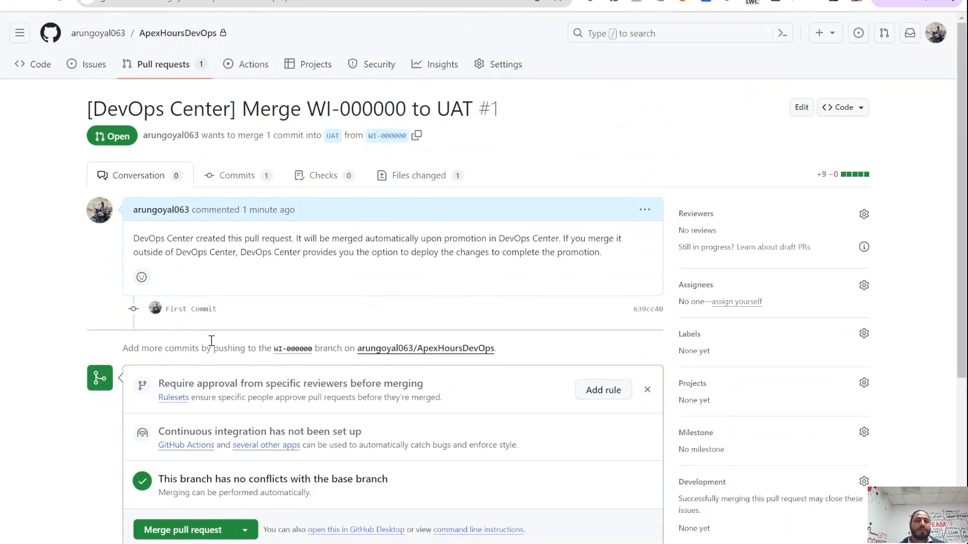
scroll(210, 337, "down", 5)
scroll(205, 338, "up", 3)
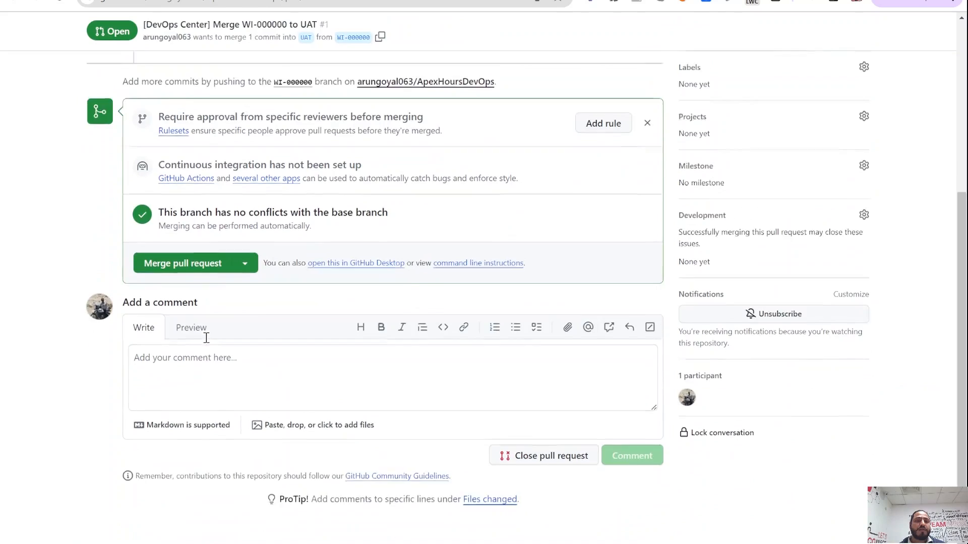
left_click(253, 90)
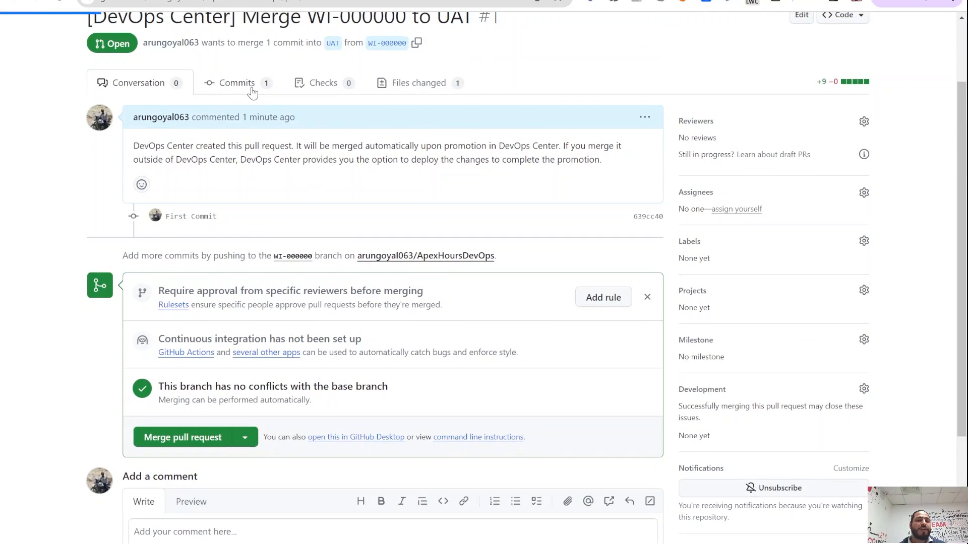
left_click(173, 243)
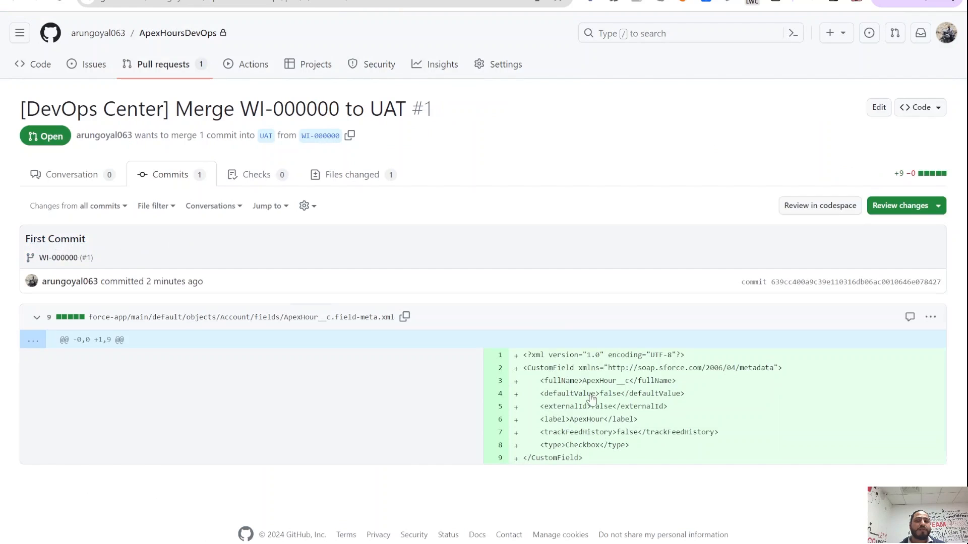
left_click(21, 3)
left_click(22, 2)
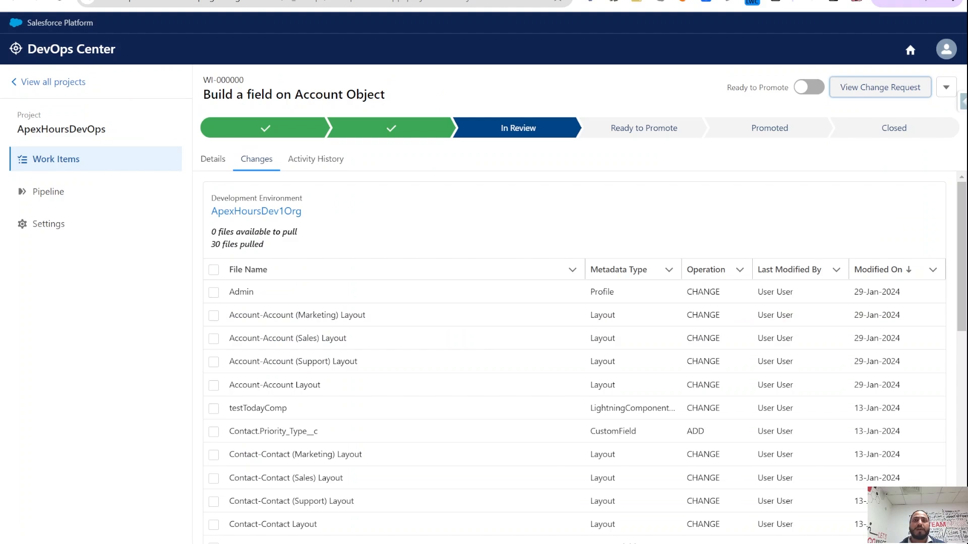
Step: Mark work item WI-000000 as Ready to Promote and glance at its pull request in GitHub
left_click(800, 88)
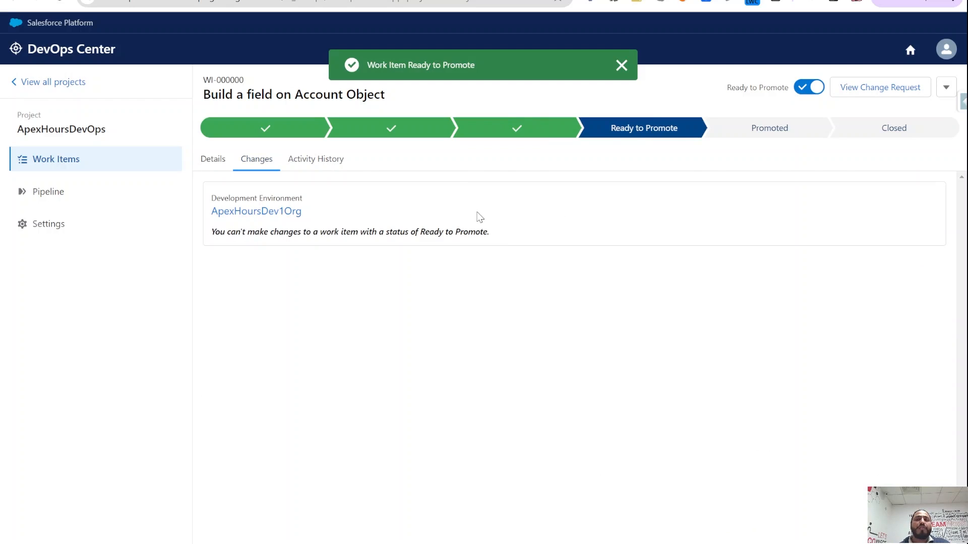
left_click(247, 0)
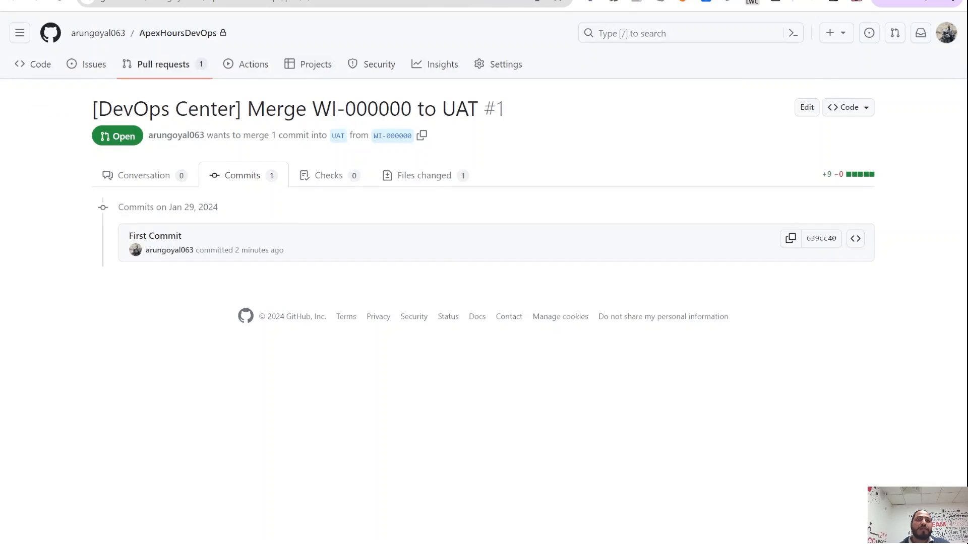
left_click(202, 0)
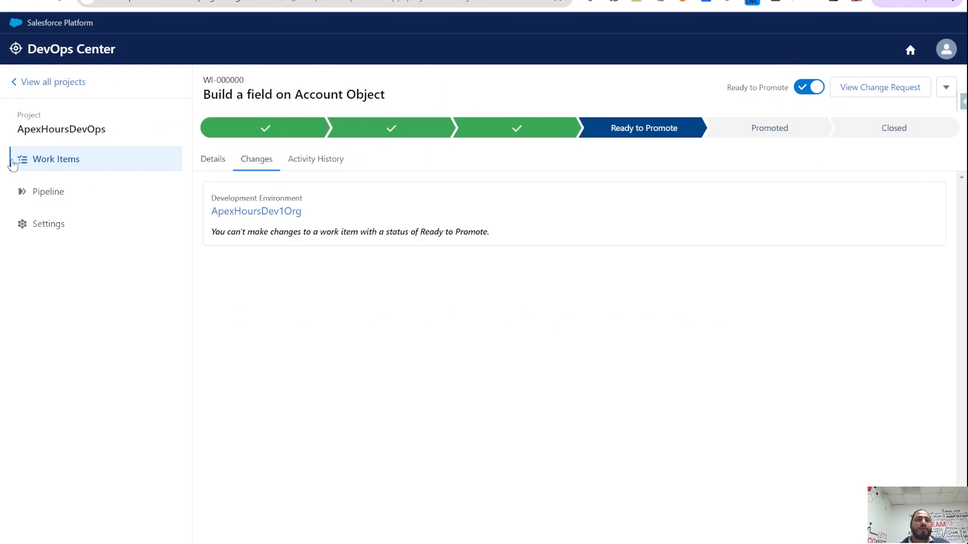
Step: Check the status of WI-000000 in the work item list and reopen the item to view its details
left_click(68, 166)
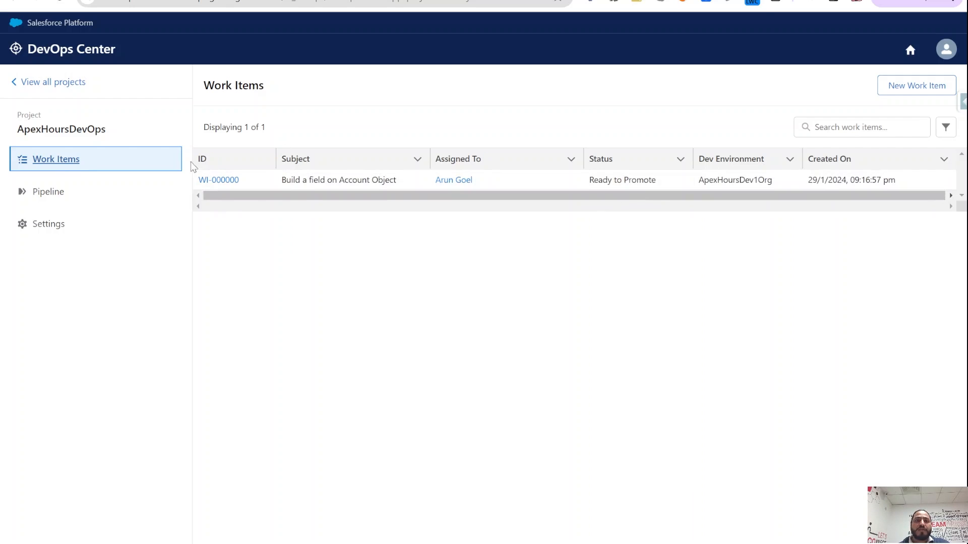
left_click(212, 181)
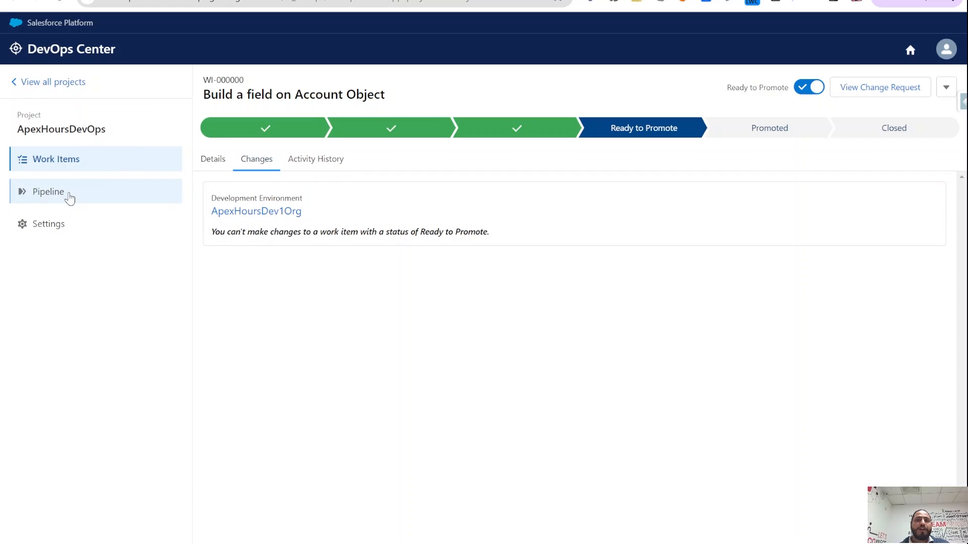
left_click(214, 165)
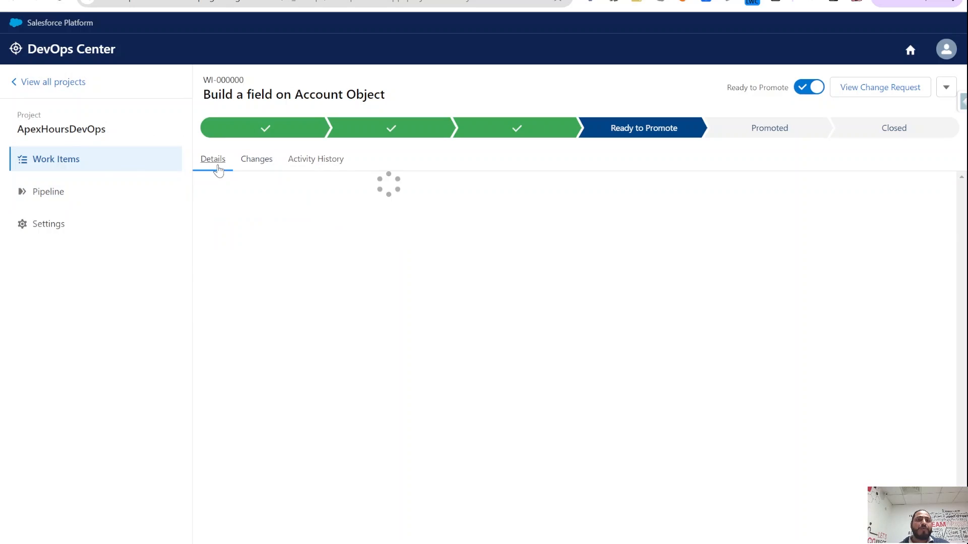
Step: Open the ApexHoursDevOps pipeline stages, check the repository's open pull requests in GitHub and return to the pipeline
left_click(90, 193)
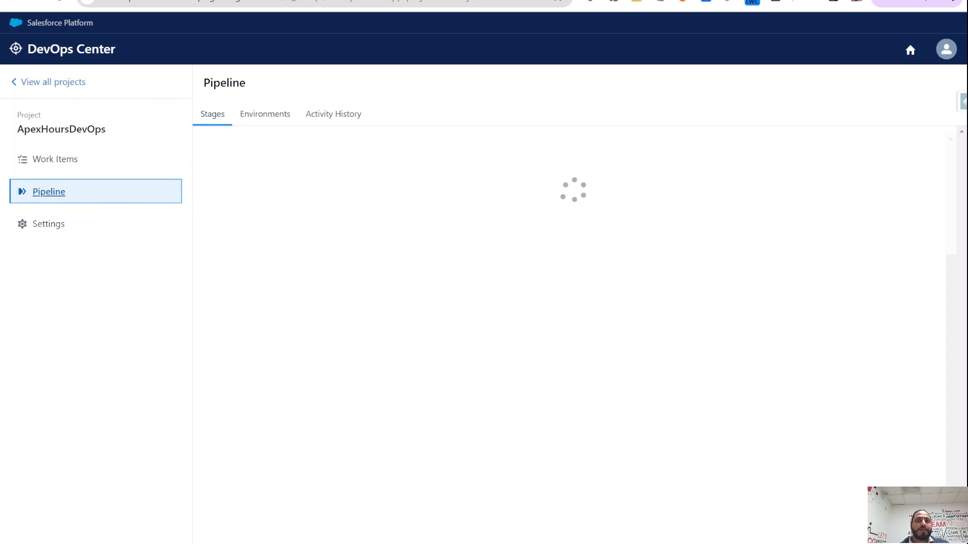
key("ctrl+Tab")
left_click(191, 65)
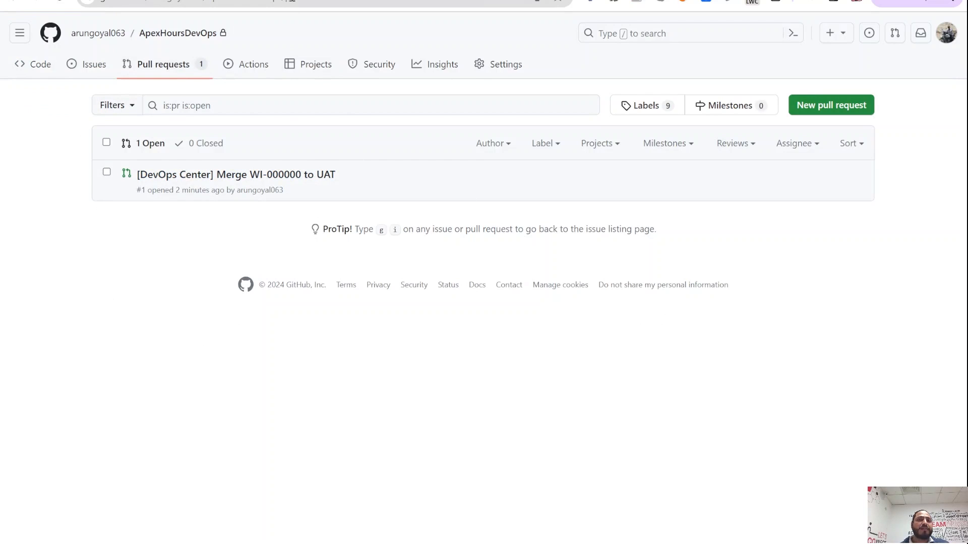
key("ctrl+shift+Tab")
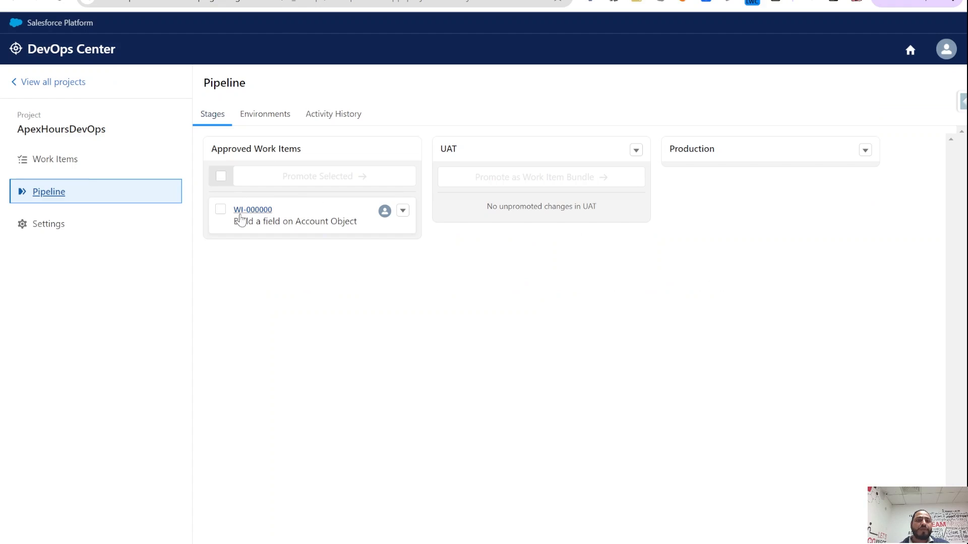
Step: Promote approved work item WI-000000 to UAT, using "Changes not in UAT stage" and the Default test option
left_click(220, 210)
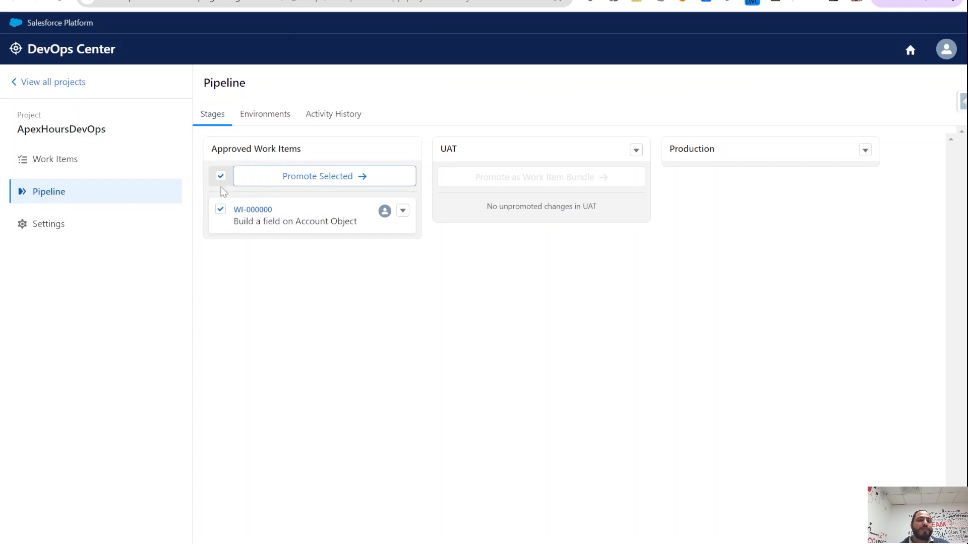
left_click(300, 181)
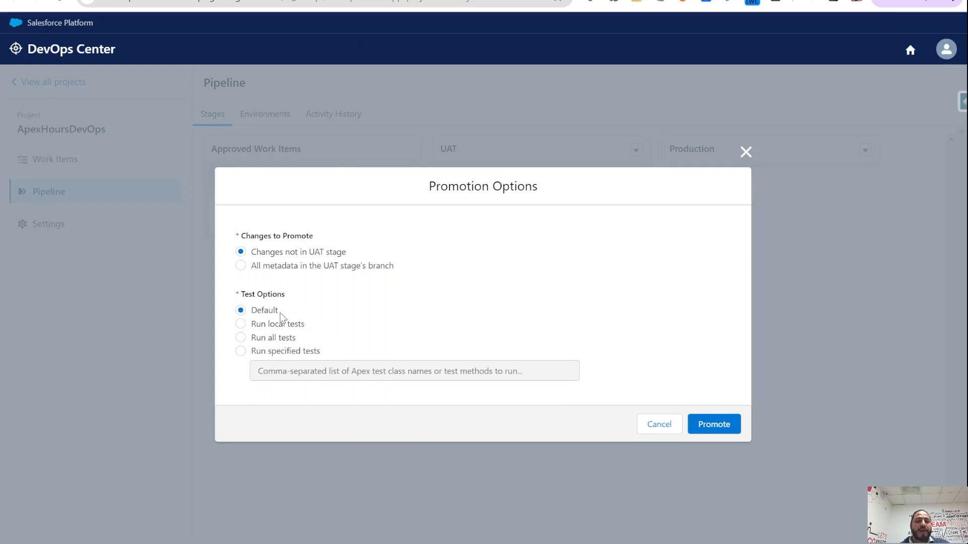
left_click(713, 426)
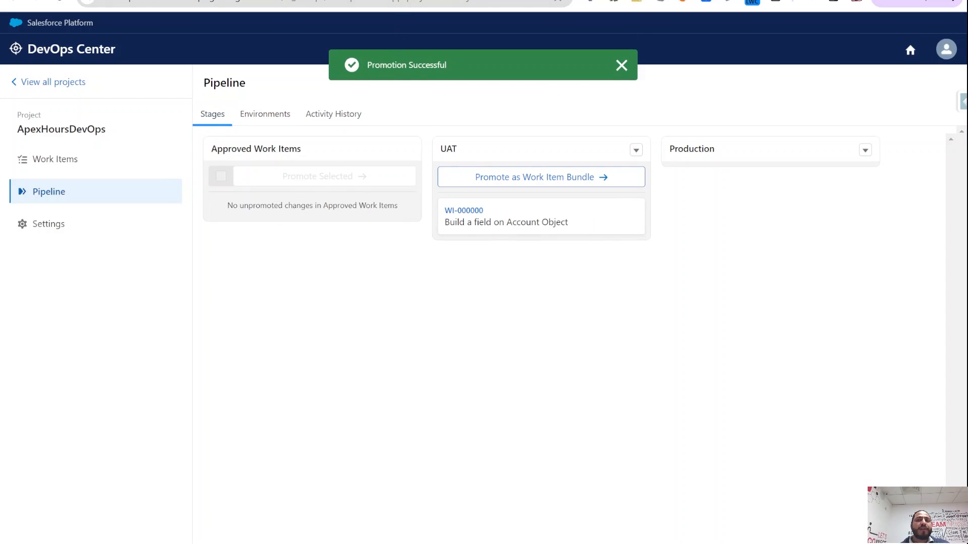
Step: Switch to GitHub, reload the open pull requests list and go to the ApexHoursDevOps repository root
left_click(151, 0)
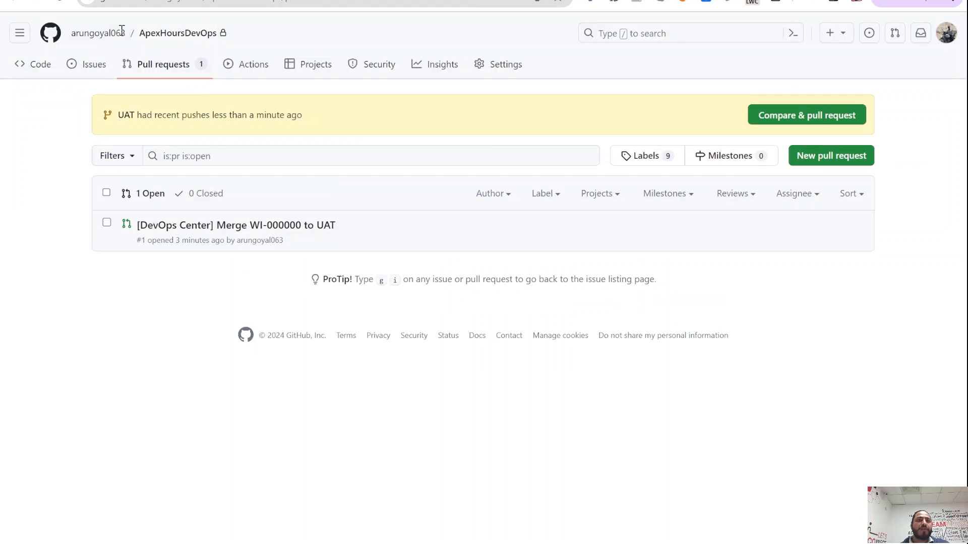
left_click(64, 4)
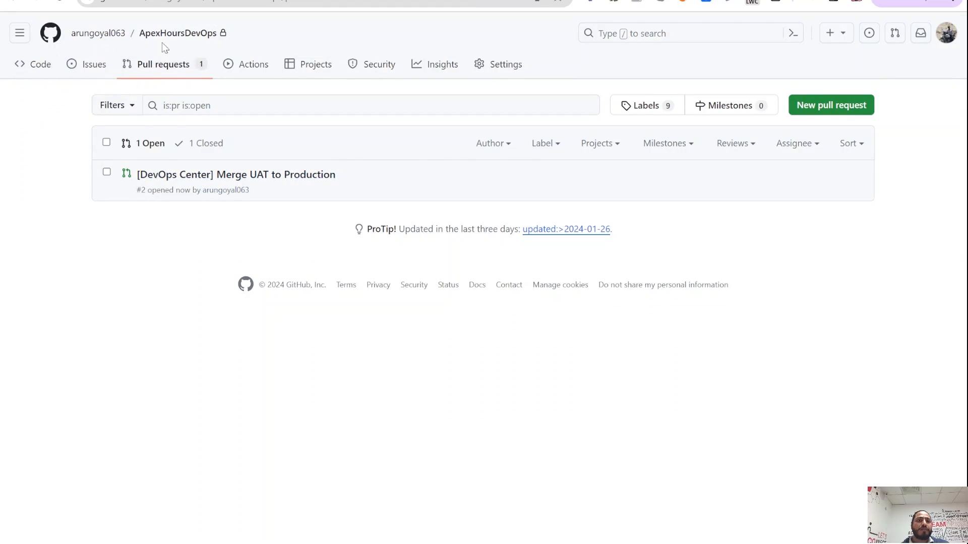
left_click(180, 35)
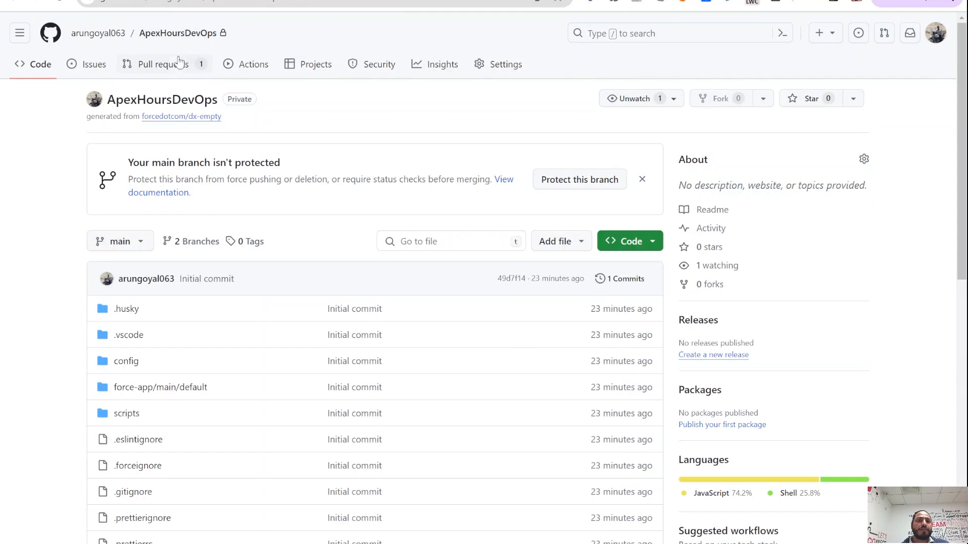
Step: Check the repository's open "[DevOps Center] Merge UAT to Production" pull request and compare it with the DevOps Center pipeline stages
left_click(175, 73)
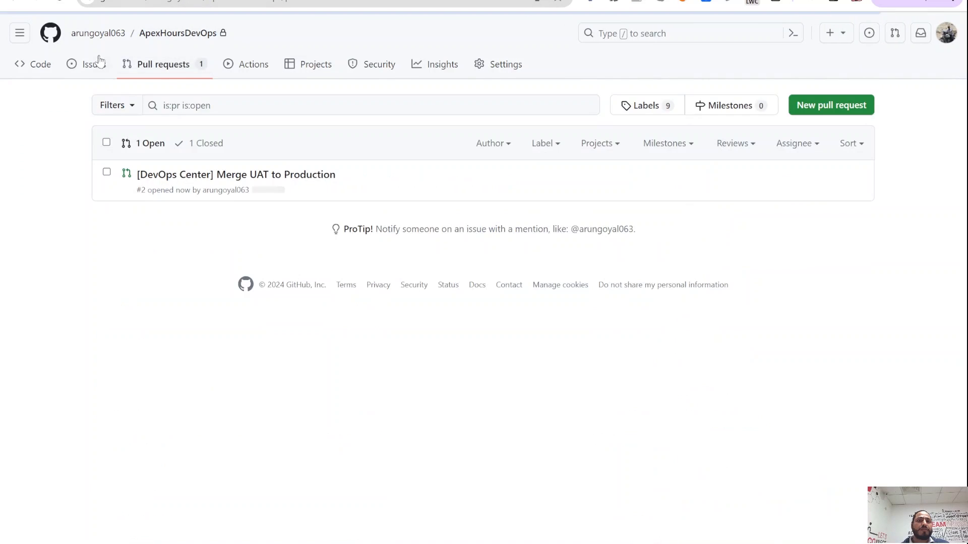
left_click(200, 25)
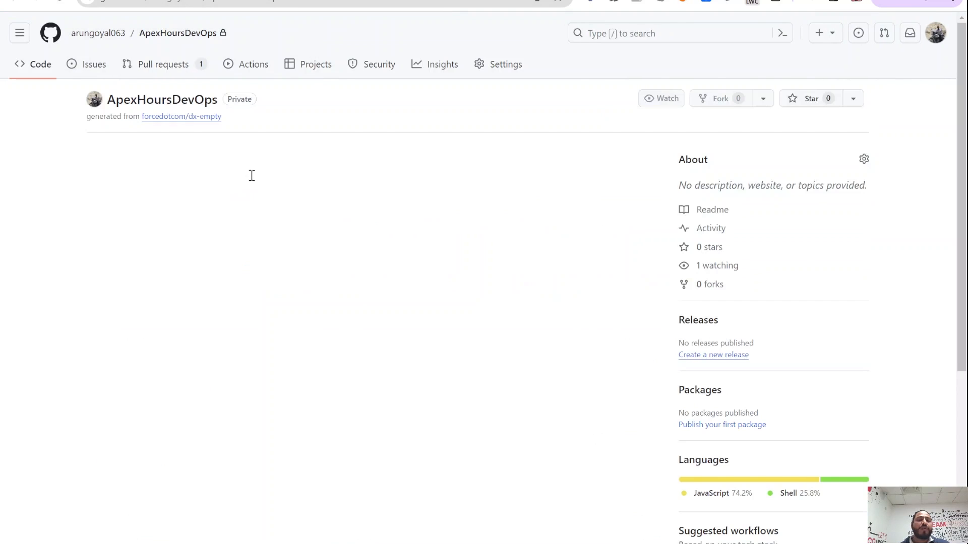
left_click(183, 75)
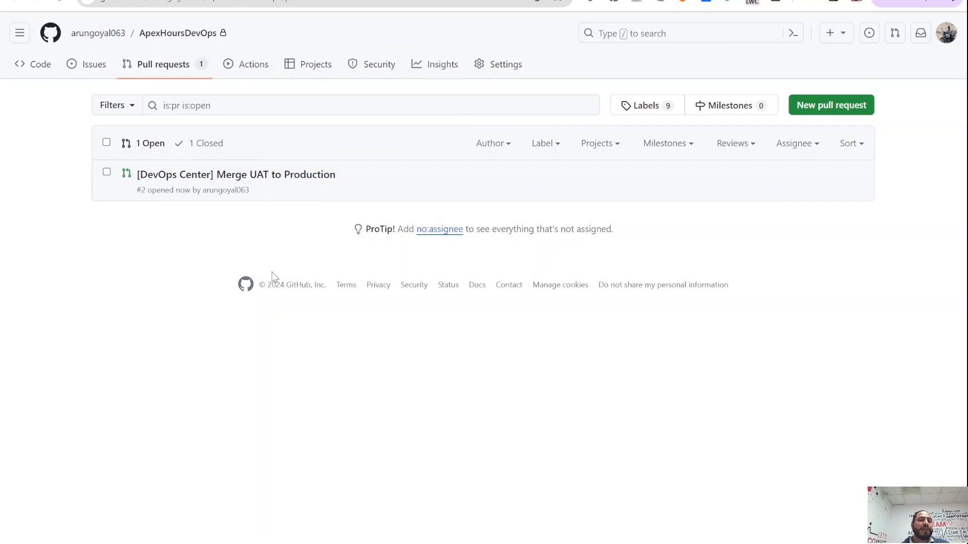
left_click(202, 1)
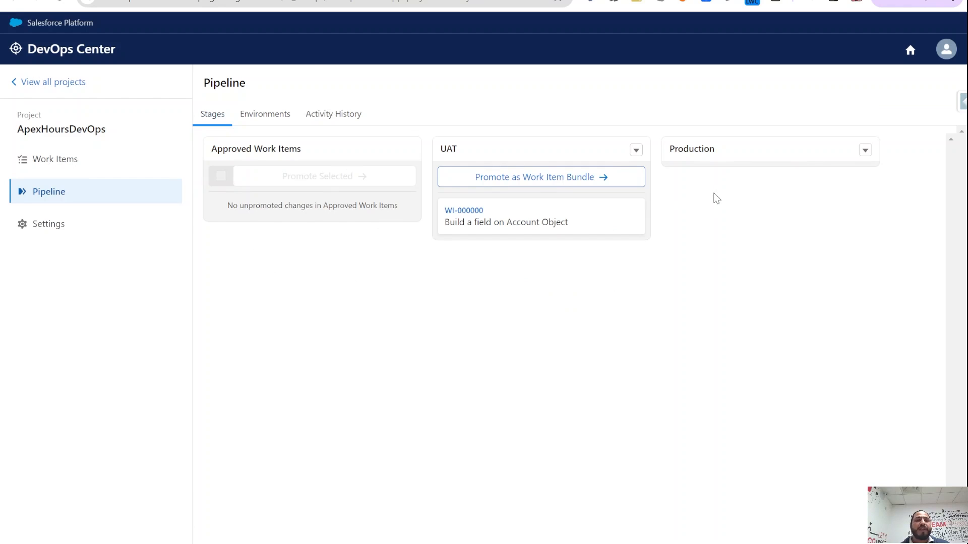
left_click(368, 0)
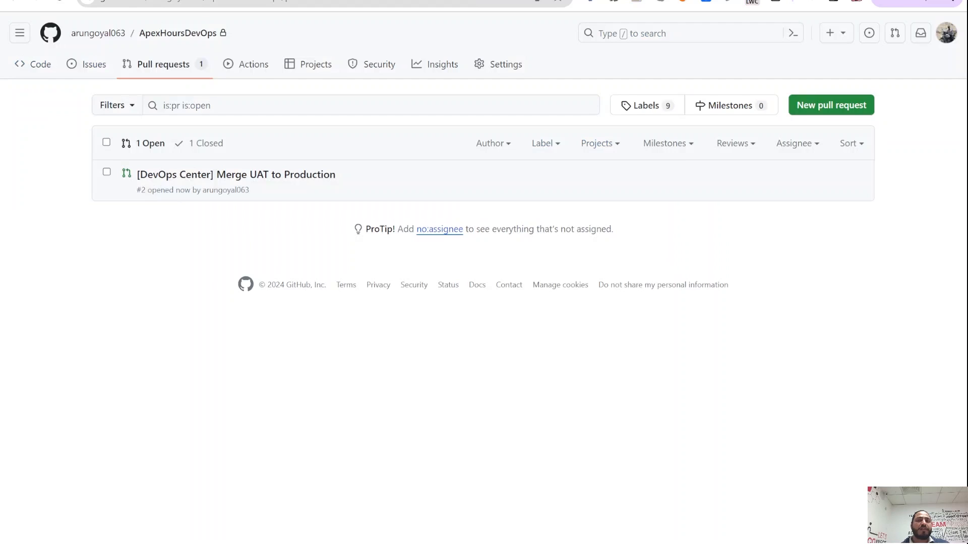
Step: Switch the ApexHoursDevOps repository to the UAT branch, inspect its force-app/main/default folder and return to the branch root
left_click(186, 33)
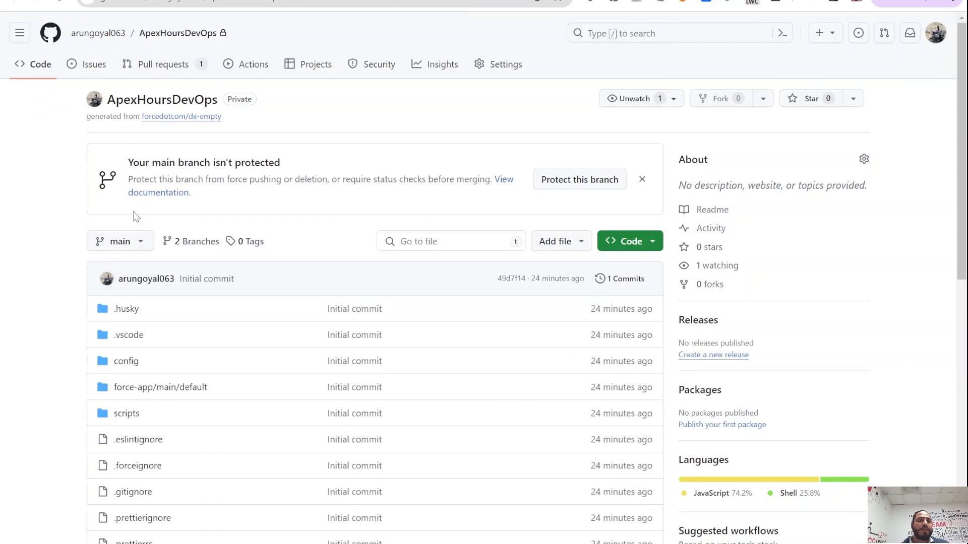
left_click(142, 241)
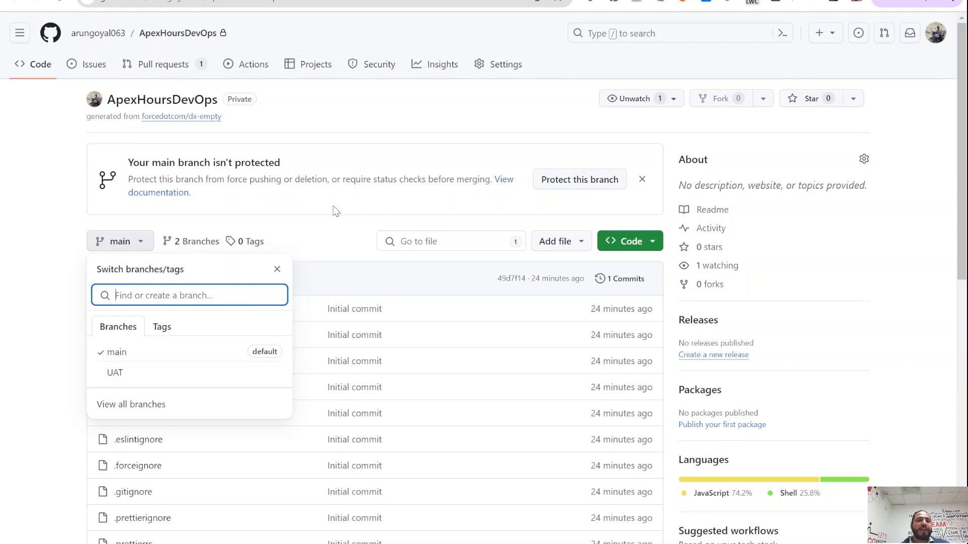
left_click(167, 372)
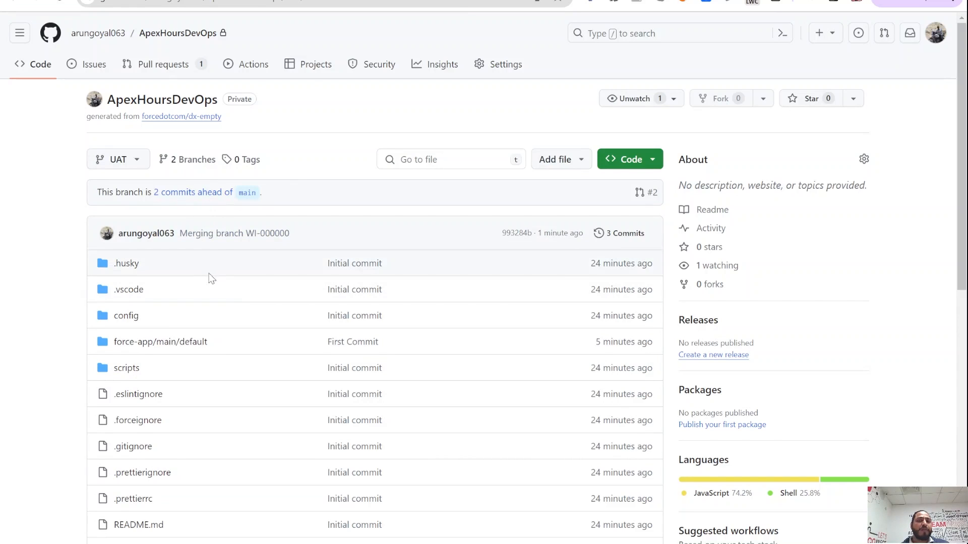
scroll(519, 351, "down", 1)
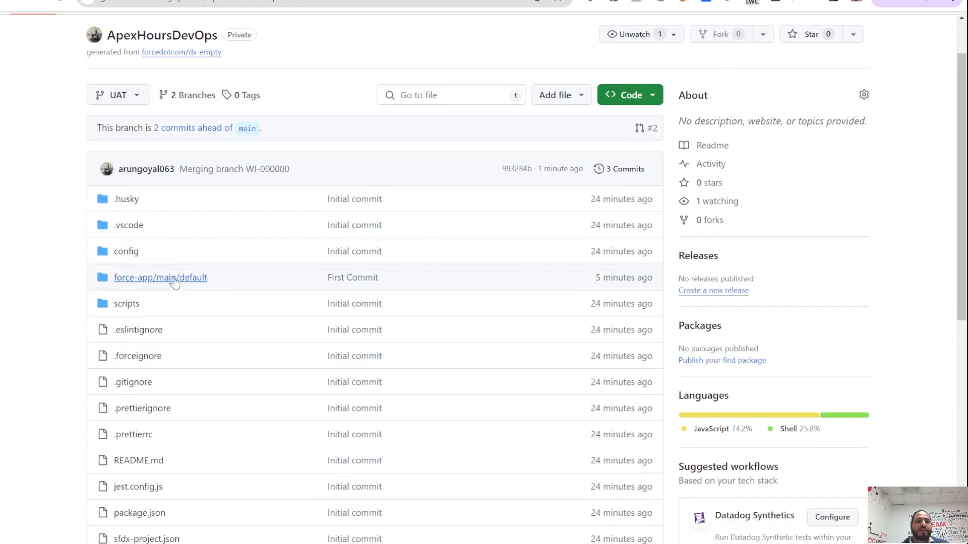
scroll(595, 262, "down", 1)
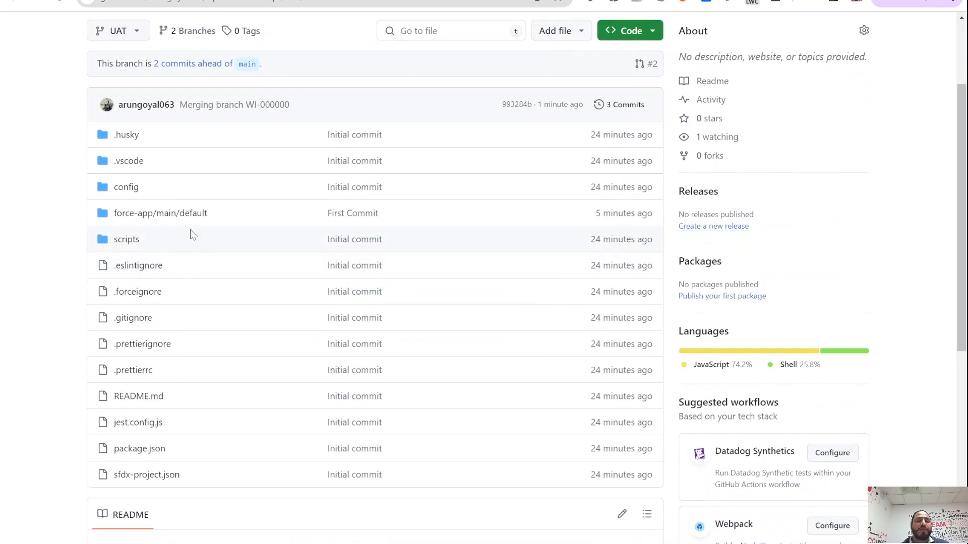
left_click(168, 217)
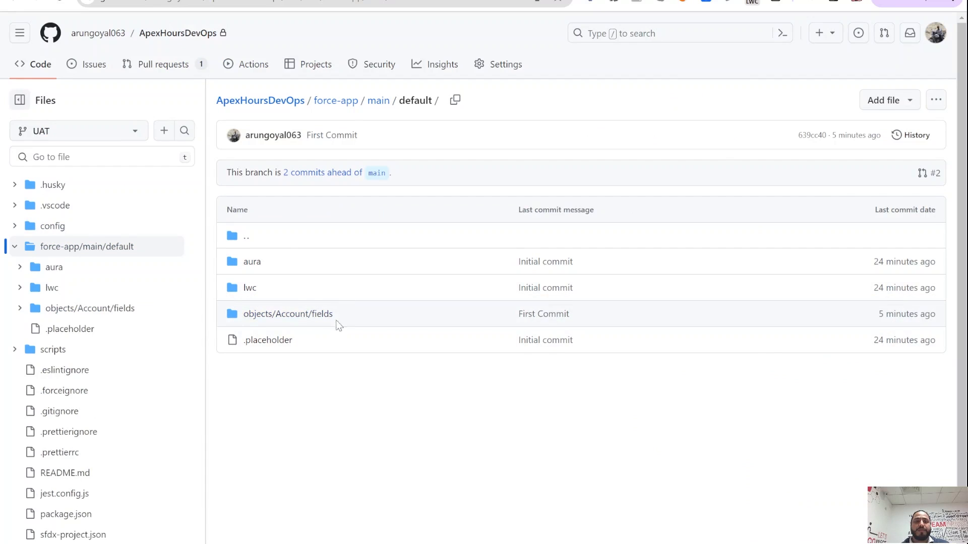
left_click(11, 4)
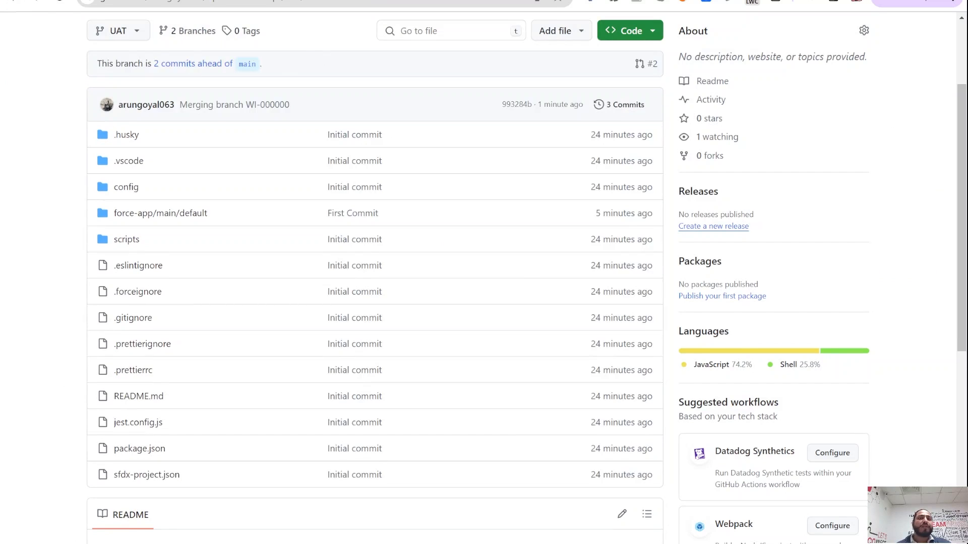
Step: Return to the DevOps Center work items and start a new one with the subject "Create a LWC COMP"
key("ctrl+Tab")
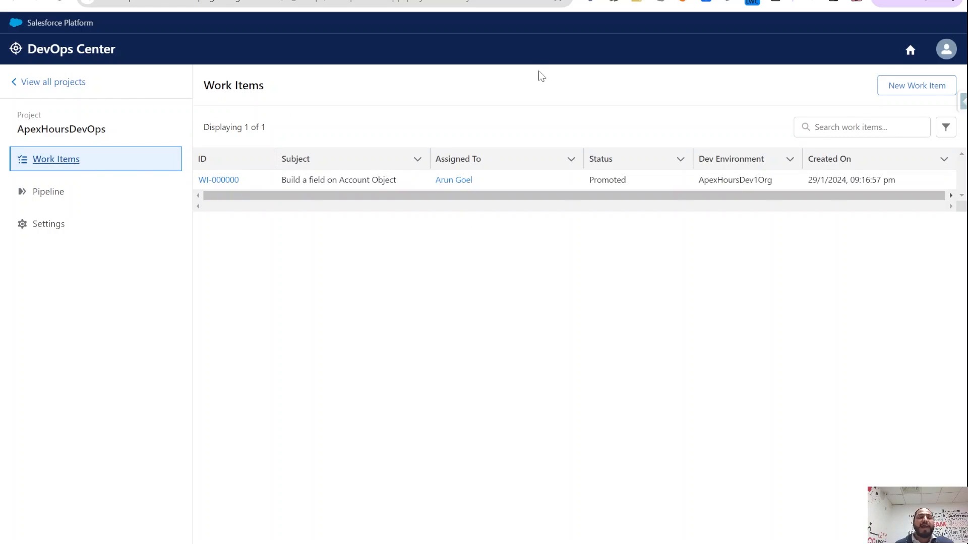
left_click(934, 88)
left_click(494, 205)
type("Create")
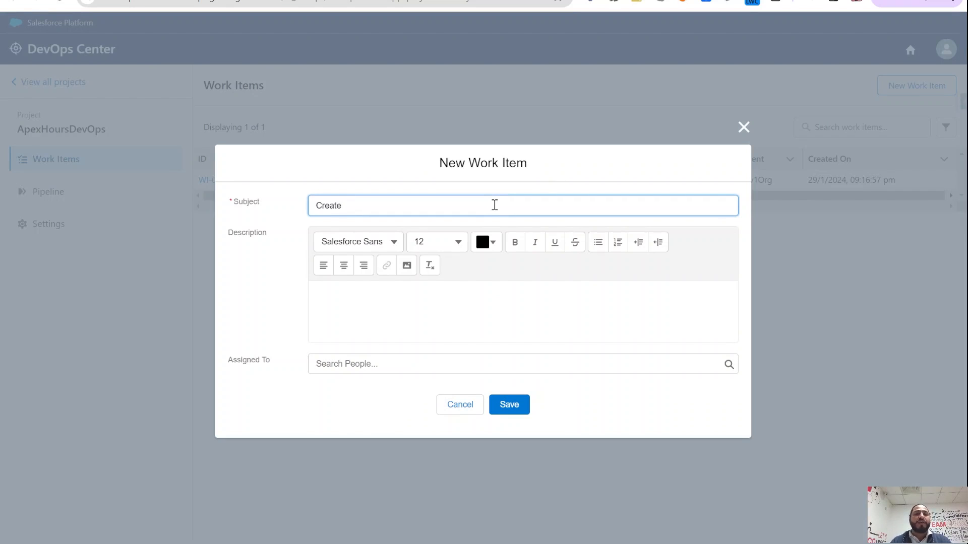
type(" a LWC ")
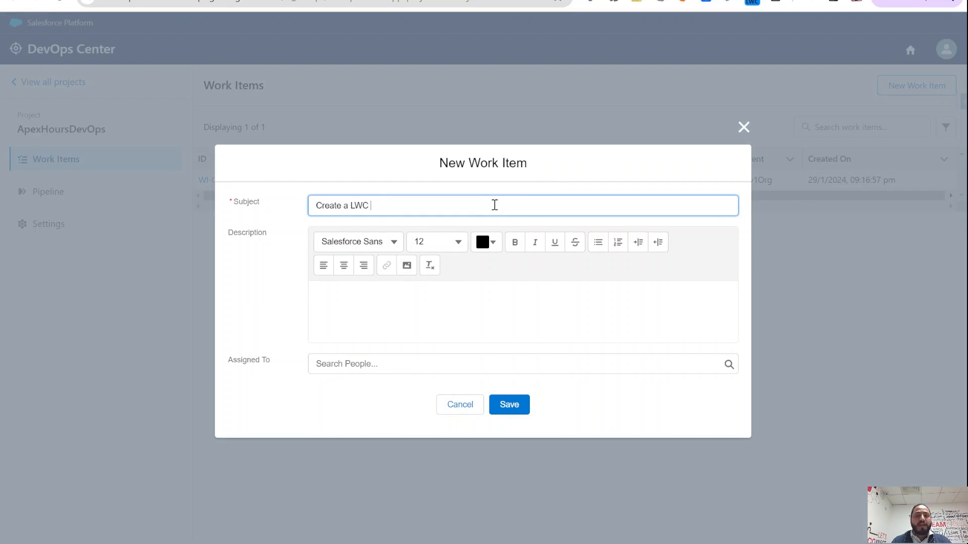
type("COMP")
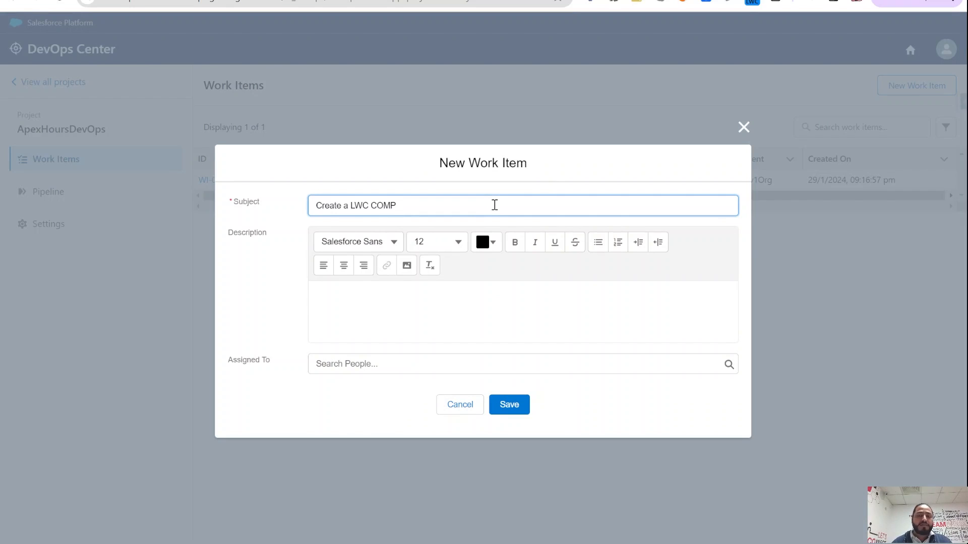
left_click(383, 311)
type("nbnmn")
key("BackSpace")
key("BackSpace")
key("BackSpace")
key("BackSpace")
key("BackSpace")
key("BackSpace")
Step: Assign the new work item to the project's developer and save it
left_click(383, 365)
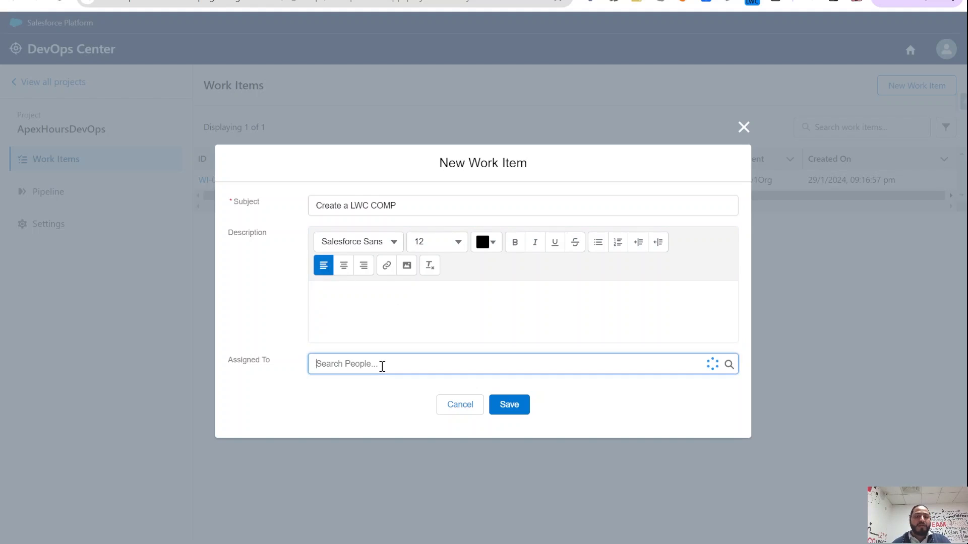
type("aru")
left_click(374, 405)
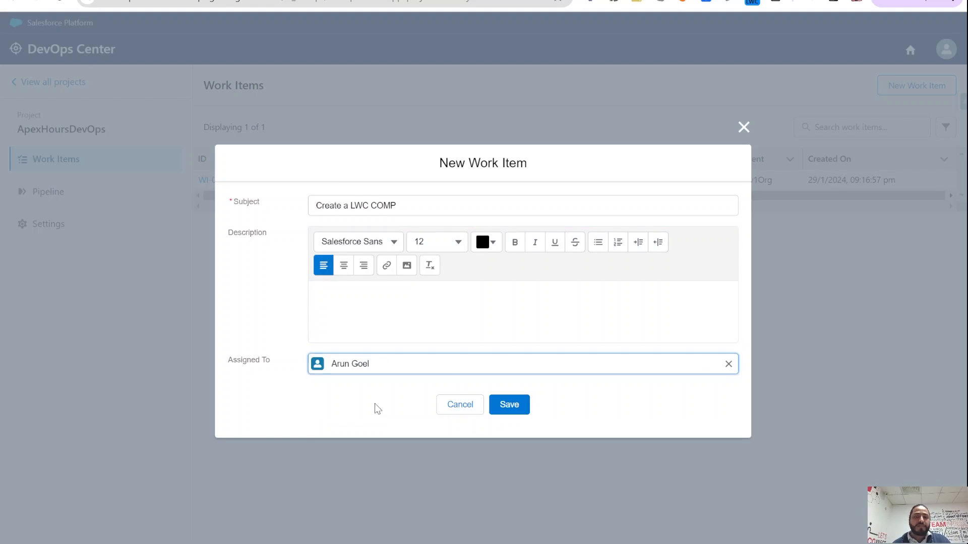
left_click(508, 407)
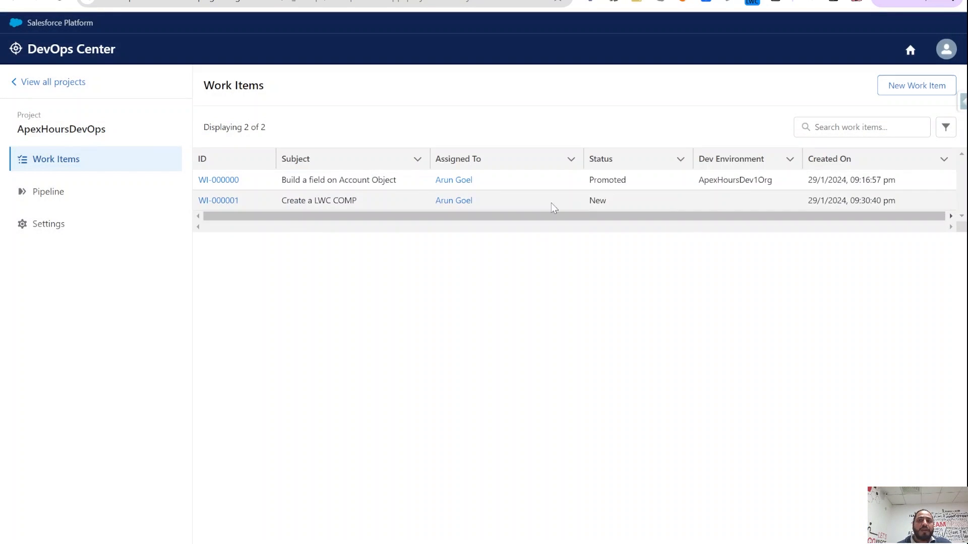
Step: Open work item WI-000001 and proceed with developing and committing changes to its feature branch from outside of DevOps Center
left_click(218, 200)
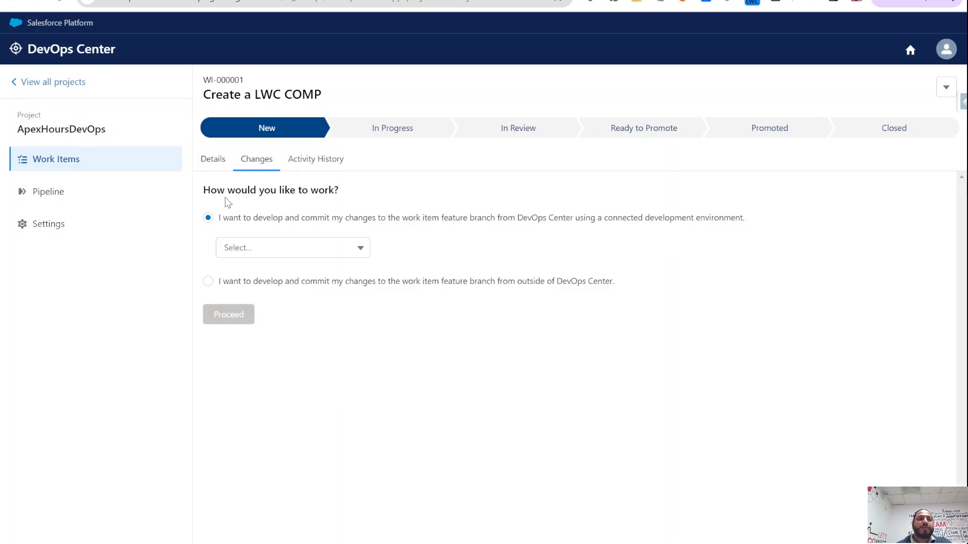
left_click(209, 281)
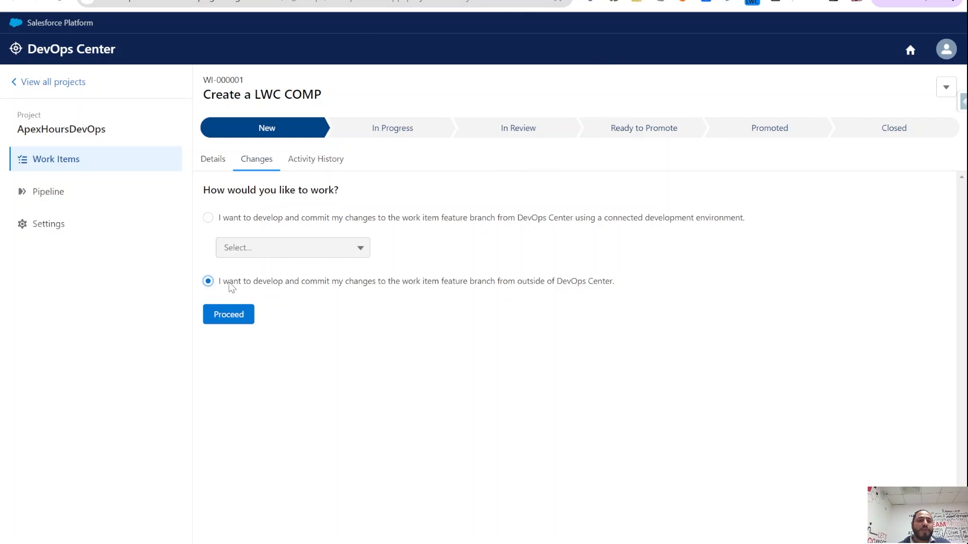
left_click_drag(220, 284, 620, 280)
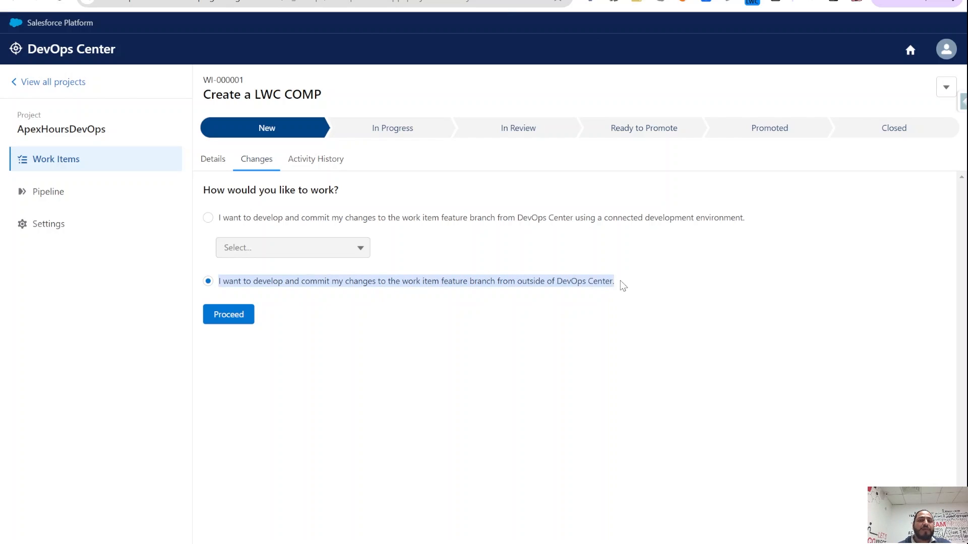
left_click(230, 316)
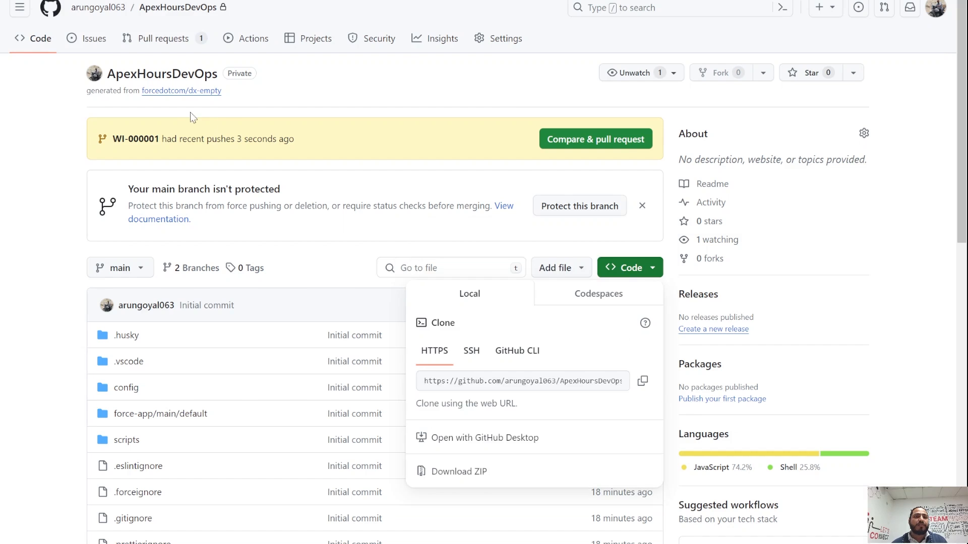
Step: Reload the ApexHoursDevOps repository in GitHub and check its branch list for the WI-000001 feature branch
left_click(149, 272)
left_click(141, 268)
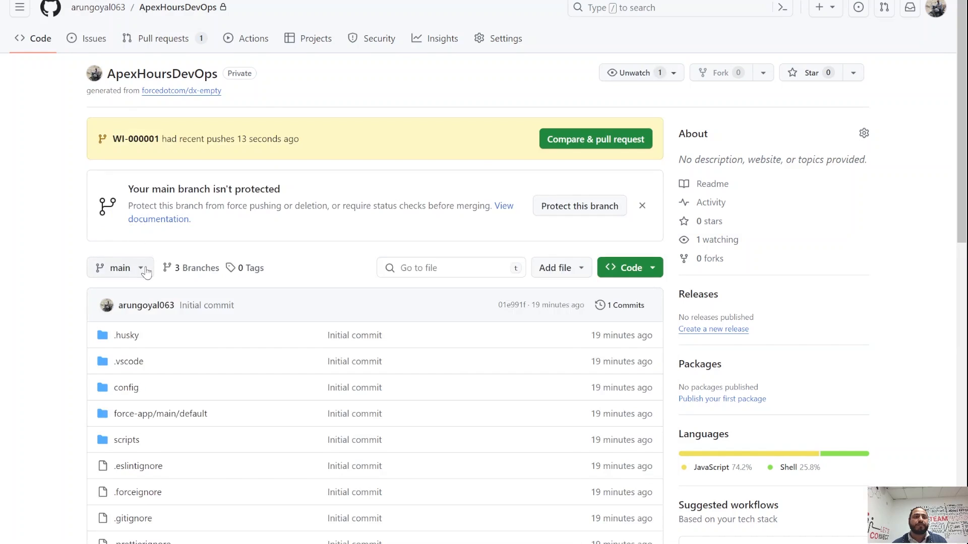
left_click(146, 269)
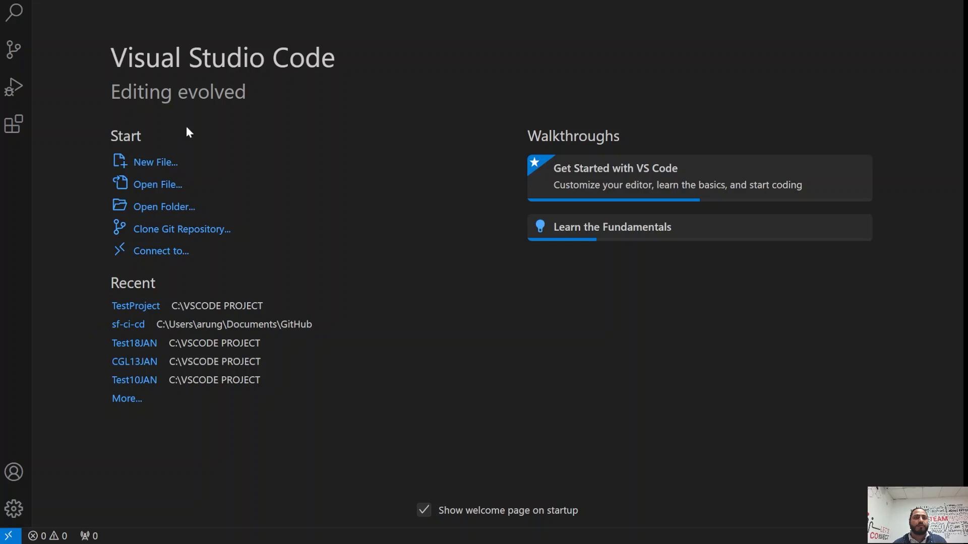
Step: In Visual Studio Code, open the ApexHoursDevOps project and check out the remote branch origin/WI-000001
left_click(842, 515)
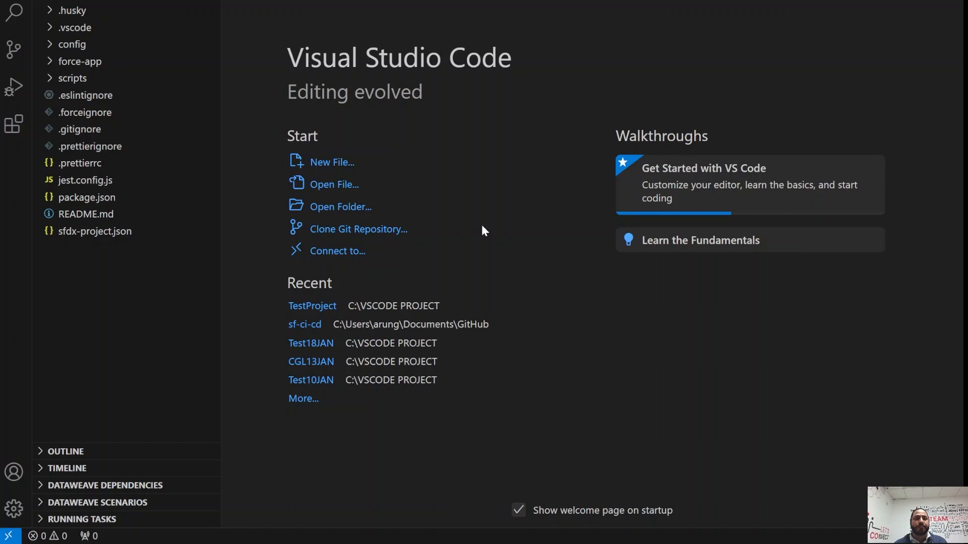
key("ctrl+w")
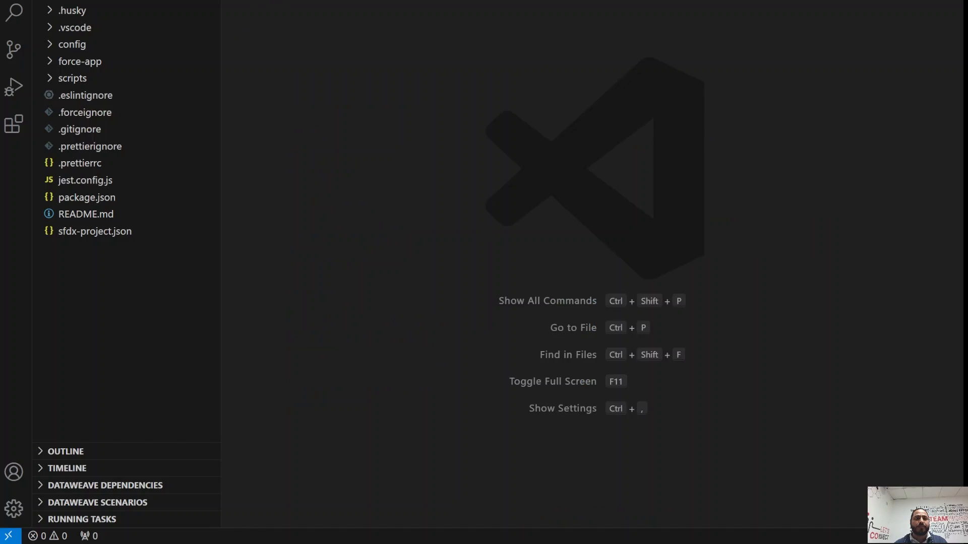
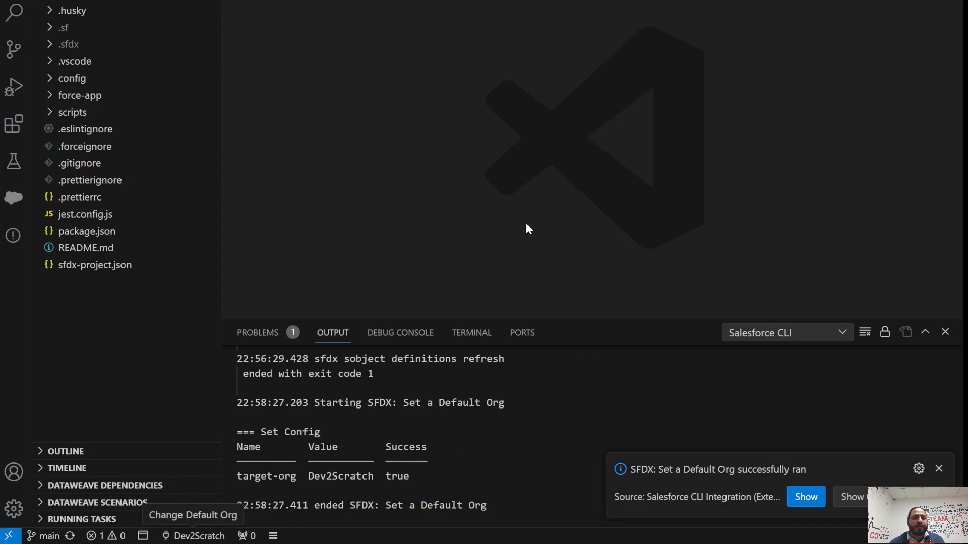
left_click(46, 537)
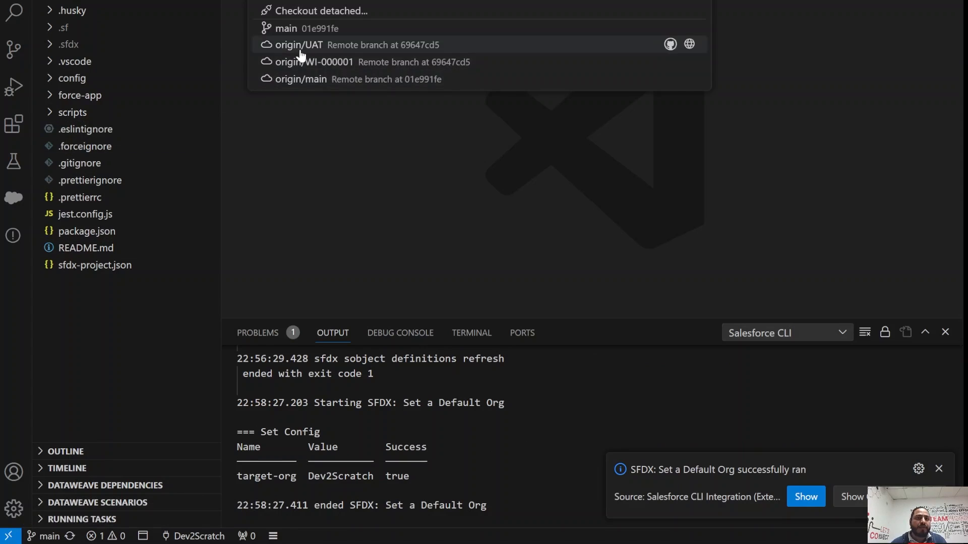
left_click(328, 62)
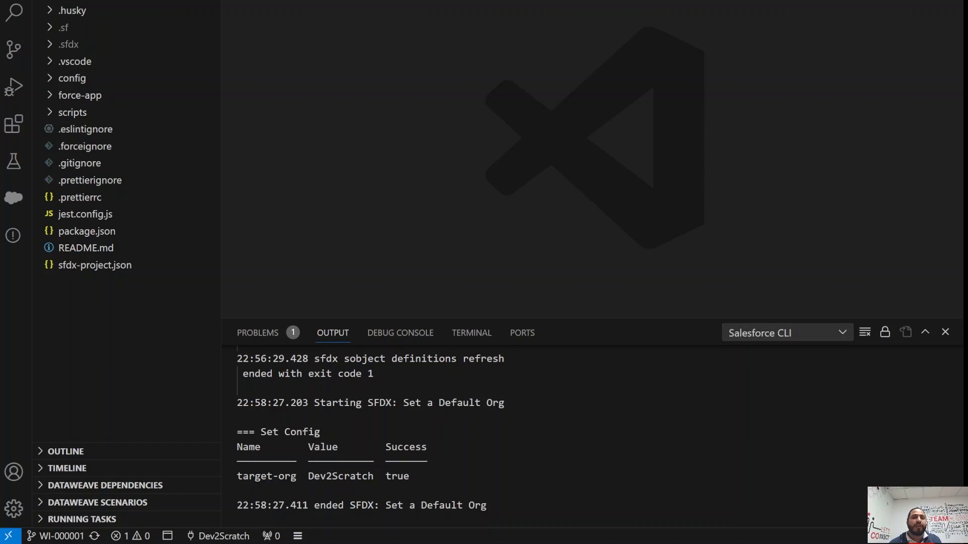
Step: Create a Lightning Web Component named apexhourComp in the force-app/main/default/lwc directory
key("ctrl+shift+p")
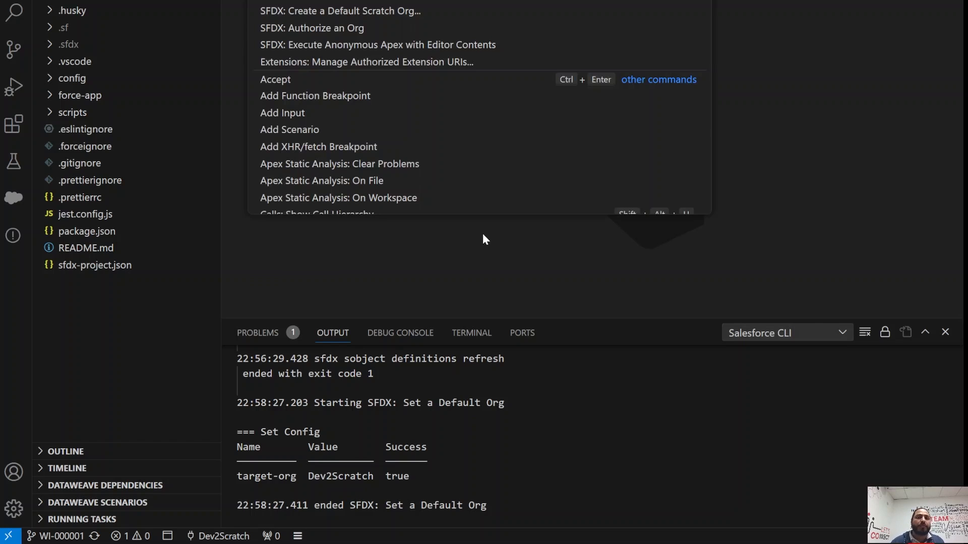
key("Escape")
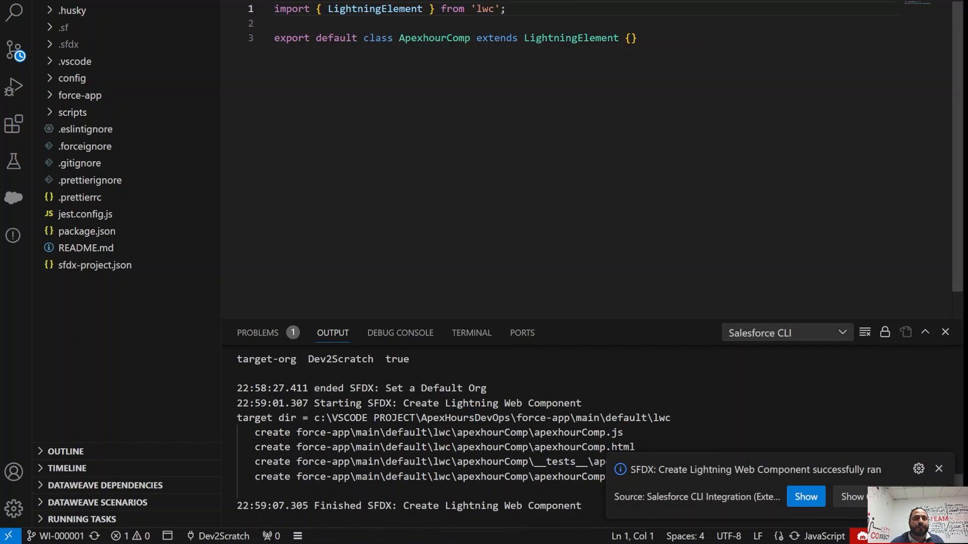
Step: Add the h1 heading "This is my Apex hours" inside the template of apexhourComp.html and deploy the apexhourComp folder to the org
left_click(106, 181)
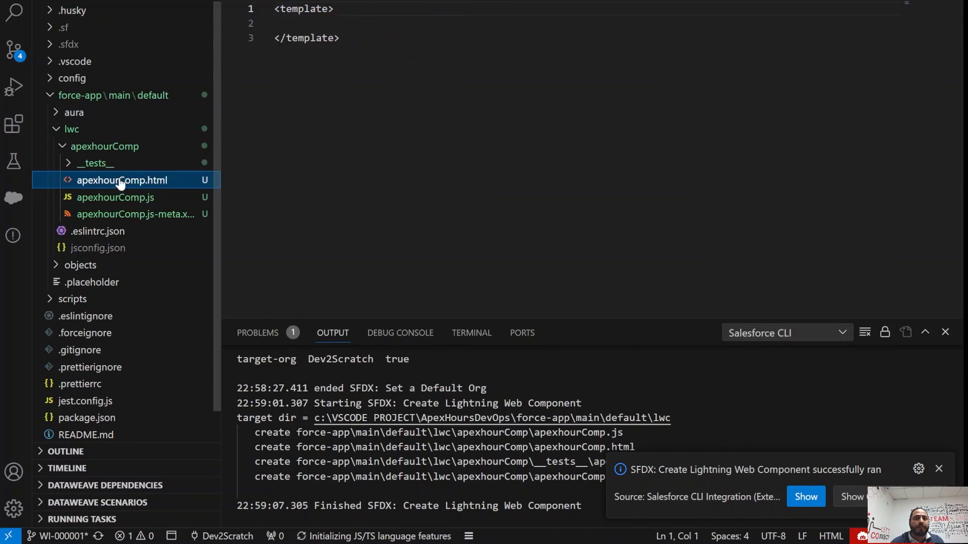
left_click(342, 22)
type("<")
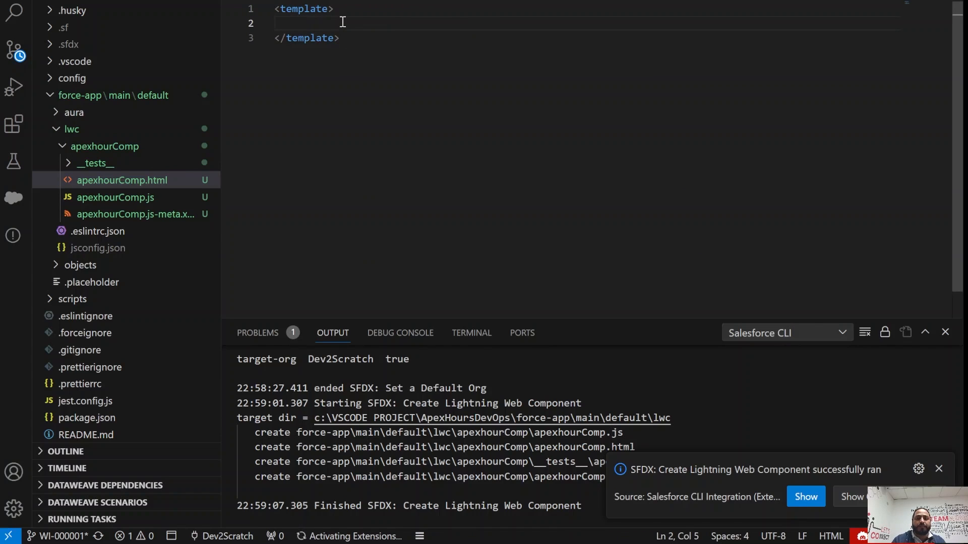
type("<")
type("<h1>")
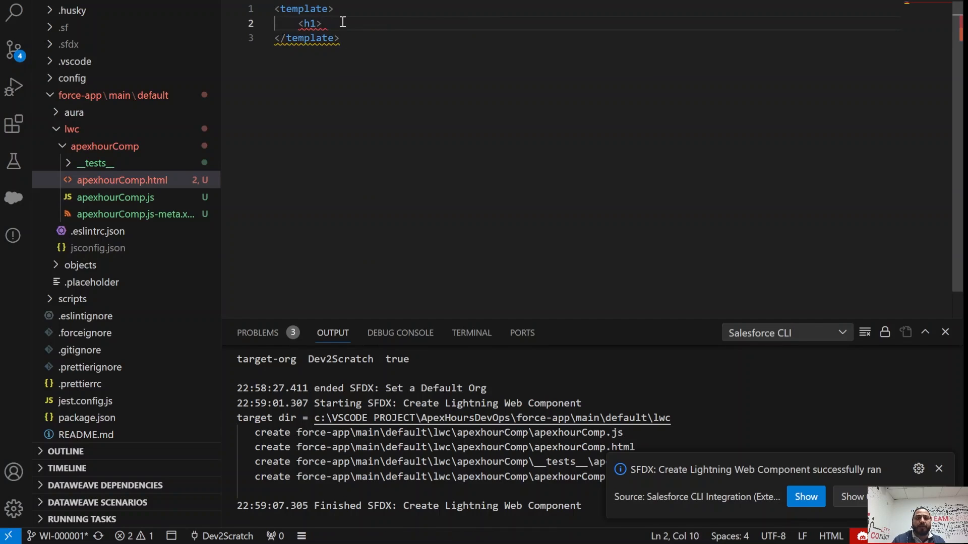
type(" This is my ")
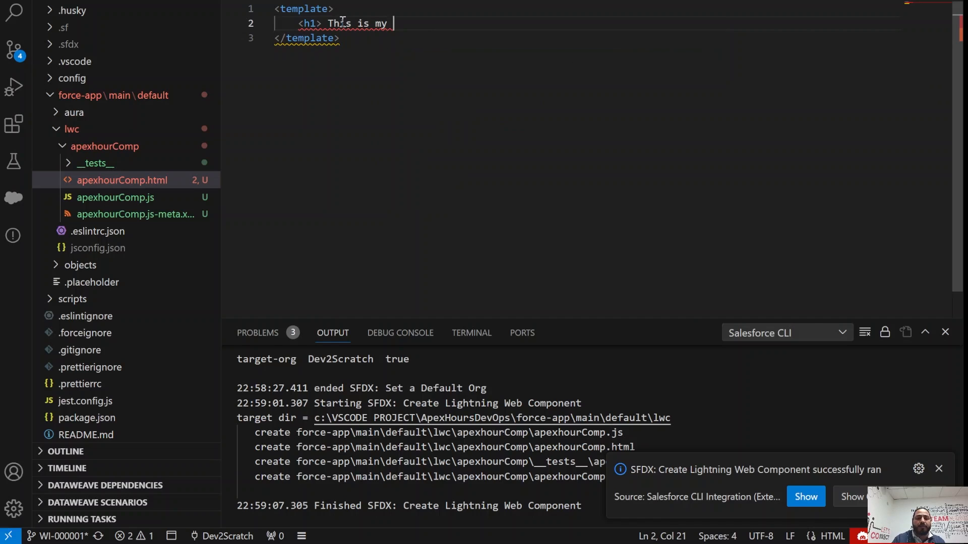
type("Apex hours </h1>h2")
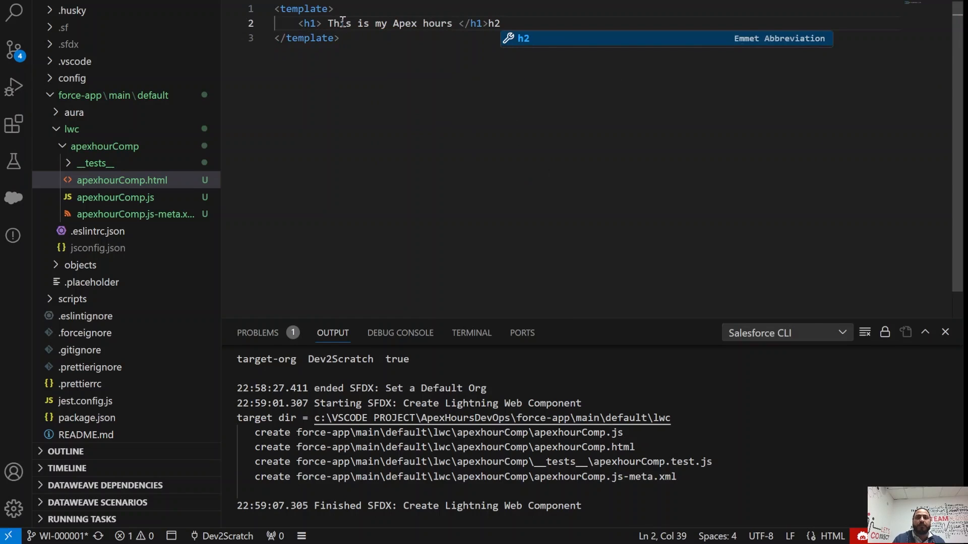
key("BackSpace")
key("BackSpace")
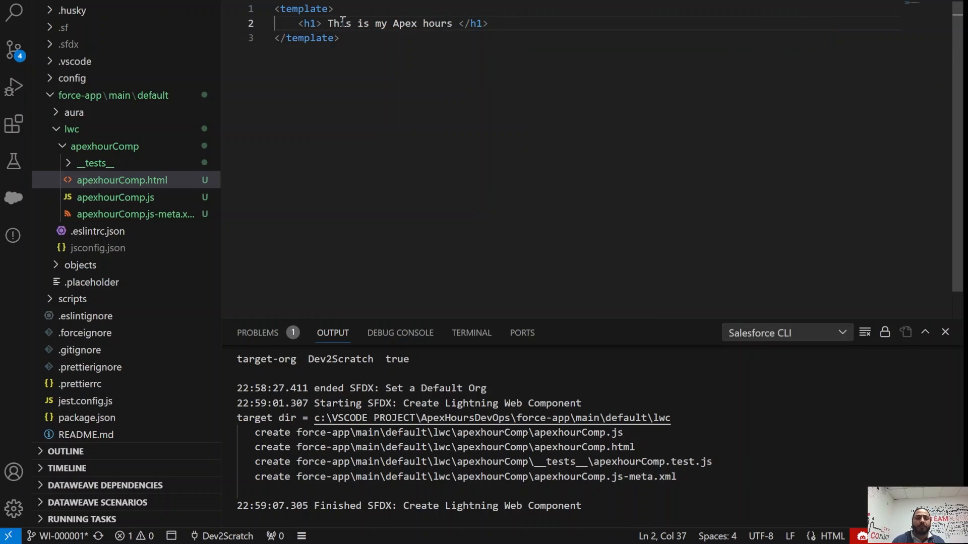
right_click(113, 146)
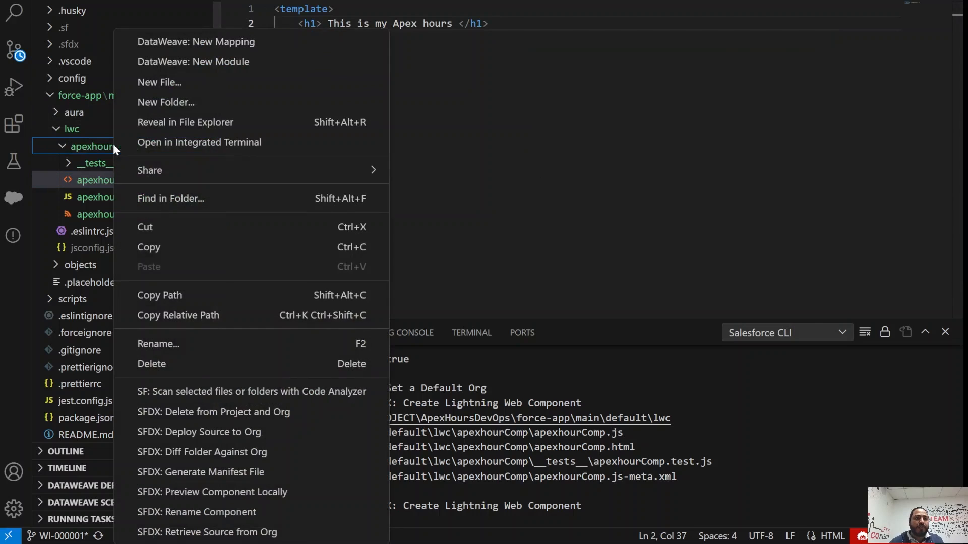
left_click(217, 432)
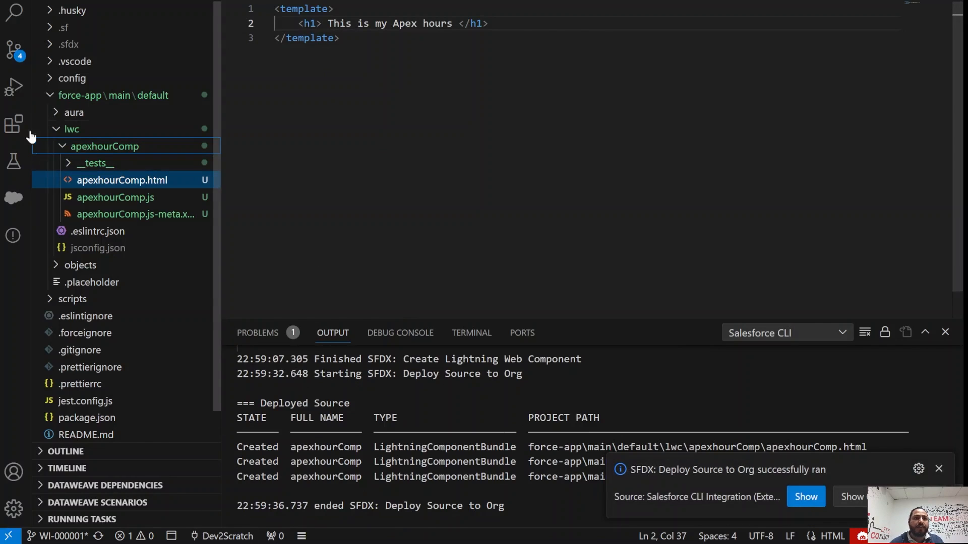
Step: Commit all four new apexhourComp files with the message "Second commit" and push the commit to the remote WI-000001 branch
left_click(13, 49)
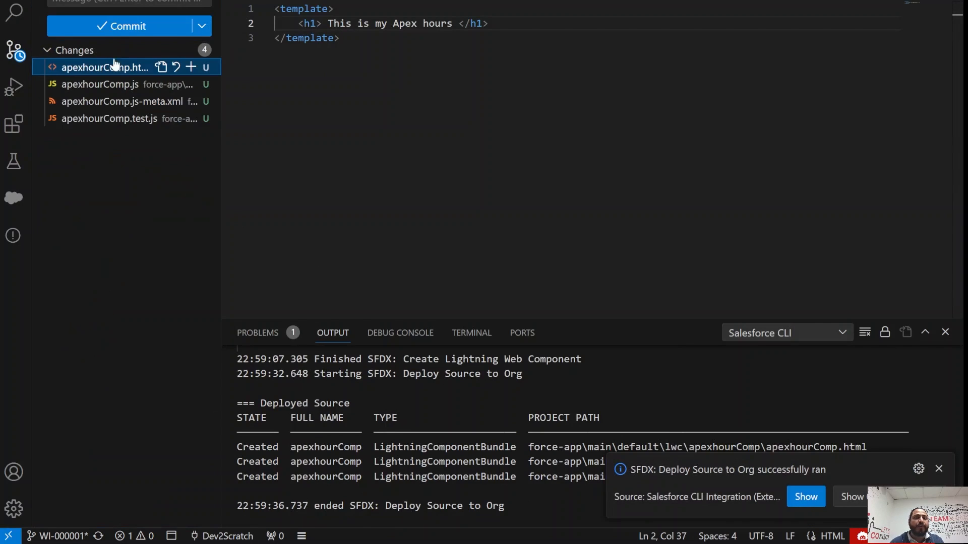
left_click(190, 67)
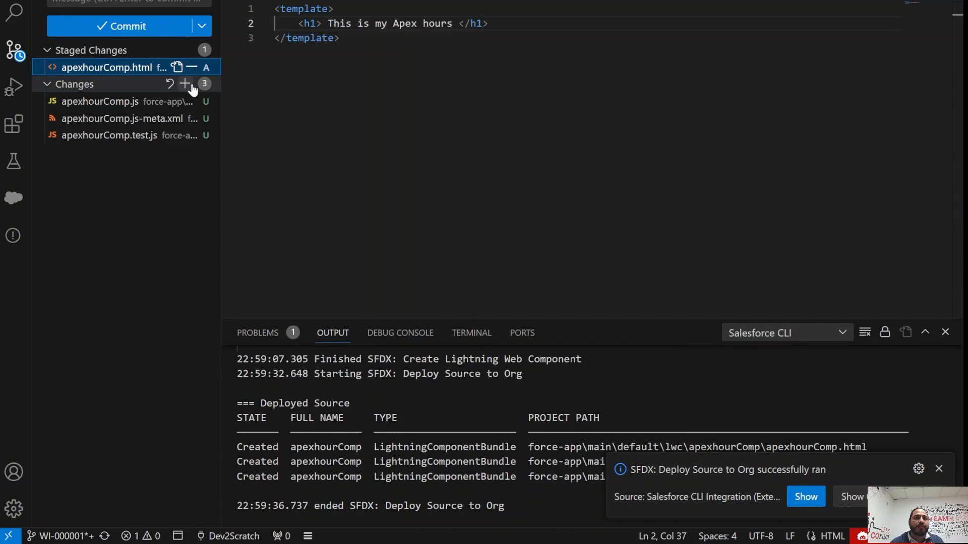
left_click(191, 102)
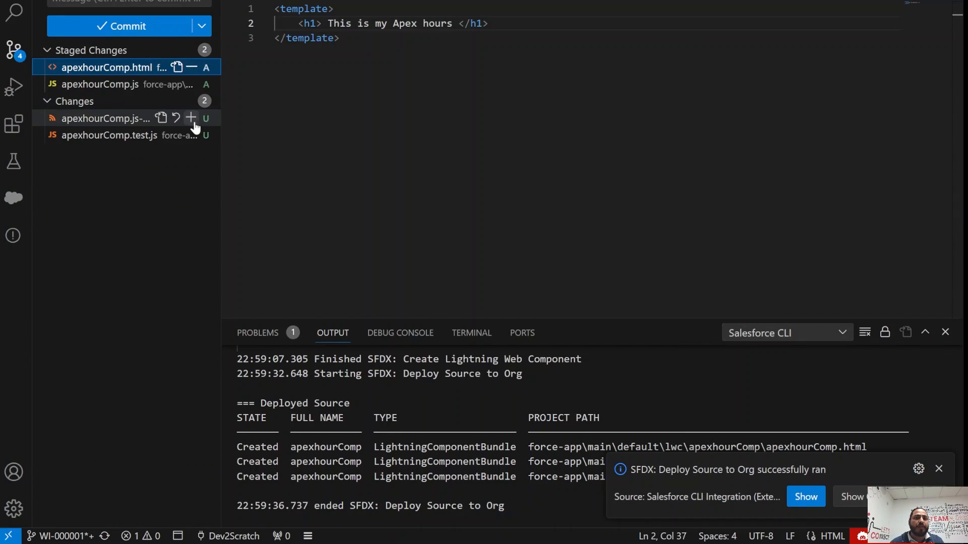
left_click(191, 119)
left_click(191, 135)
left_click(126, 3)
type("Second commit")
left_click(134, 26)
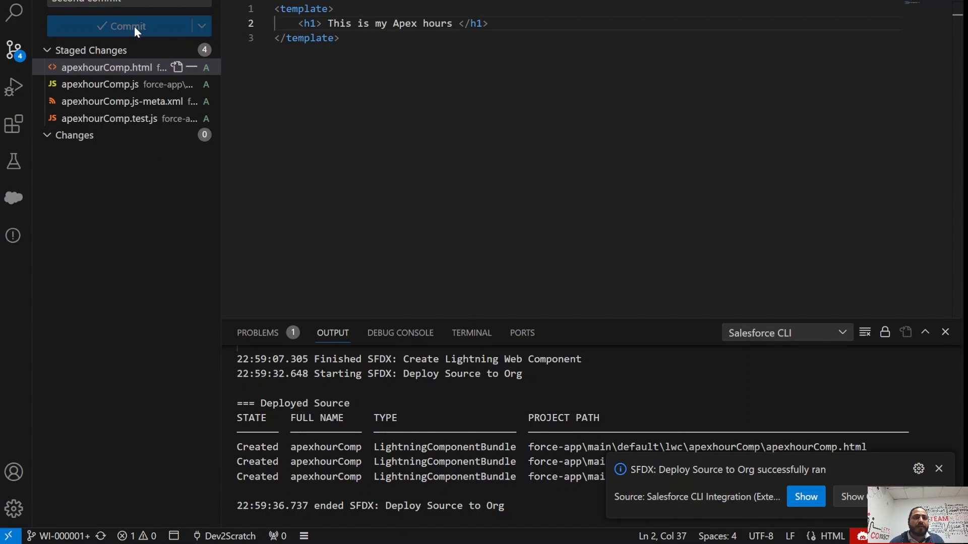
left_click(203, 1)
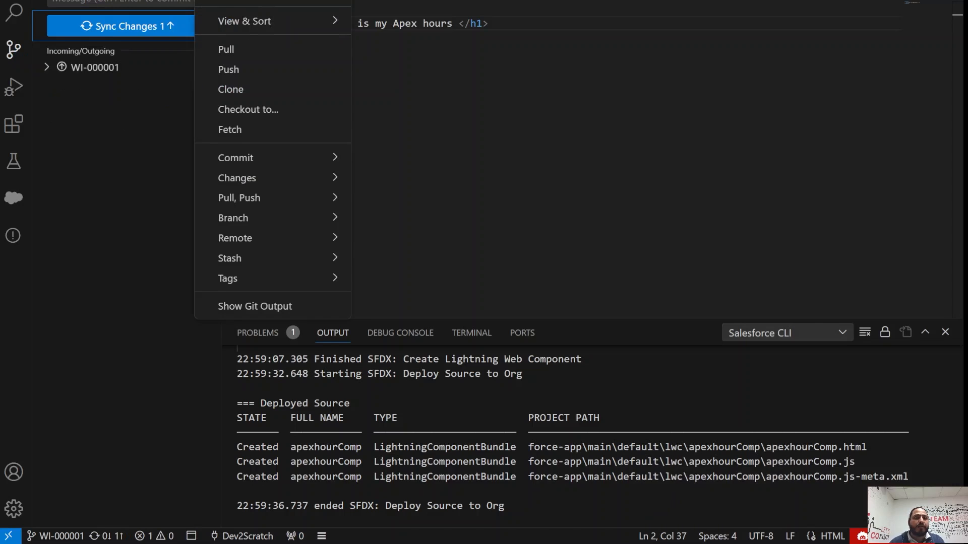
left_click(232, 70)
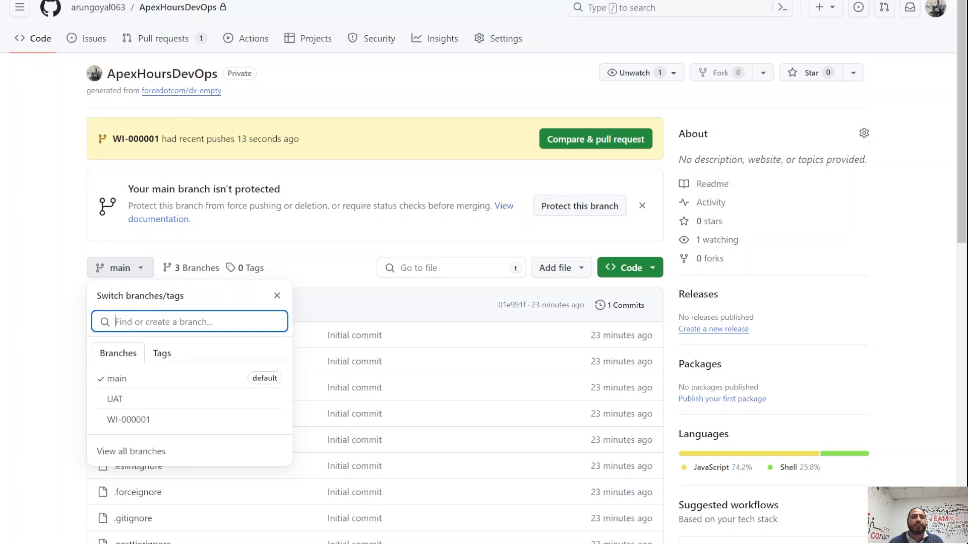
Step: In GitHub, reload the ApexHoursDevOps repository and check the WI-000001 branch for the pushed commit
key("F5")
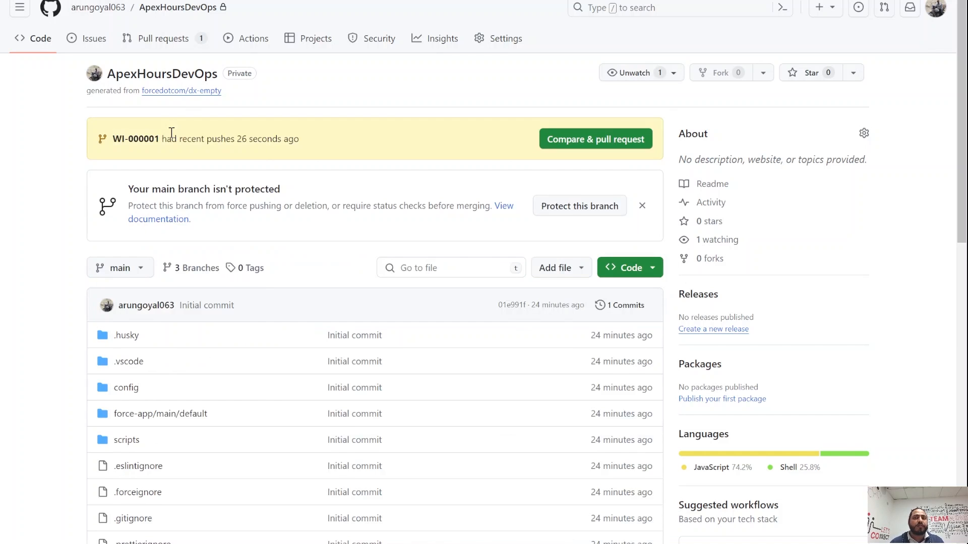
scroll(190, 301, "down", 4)
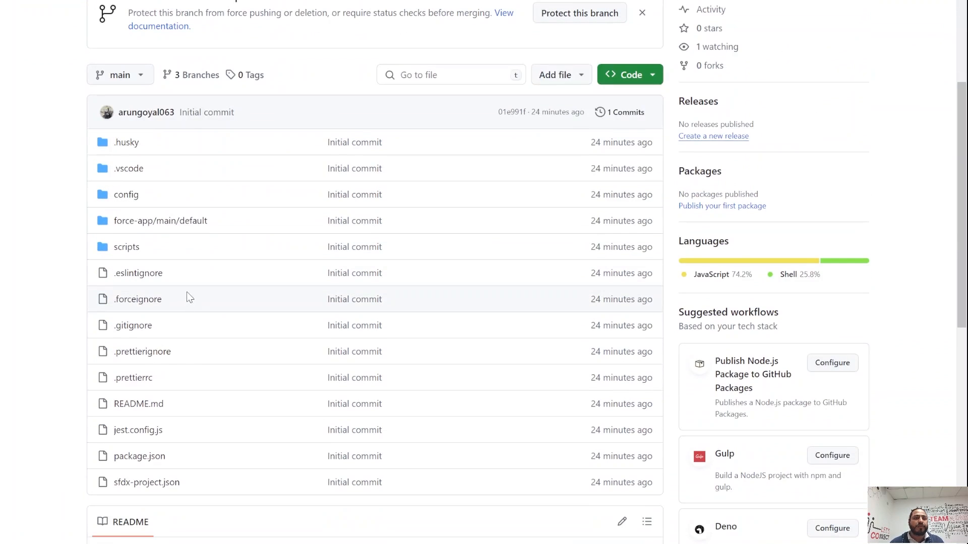
left_click(185, 222)
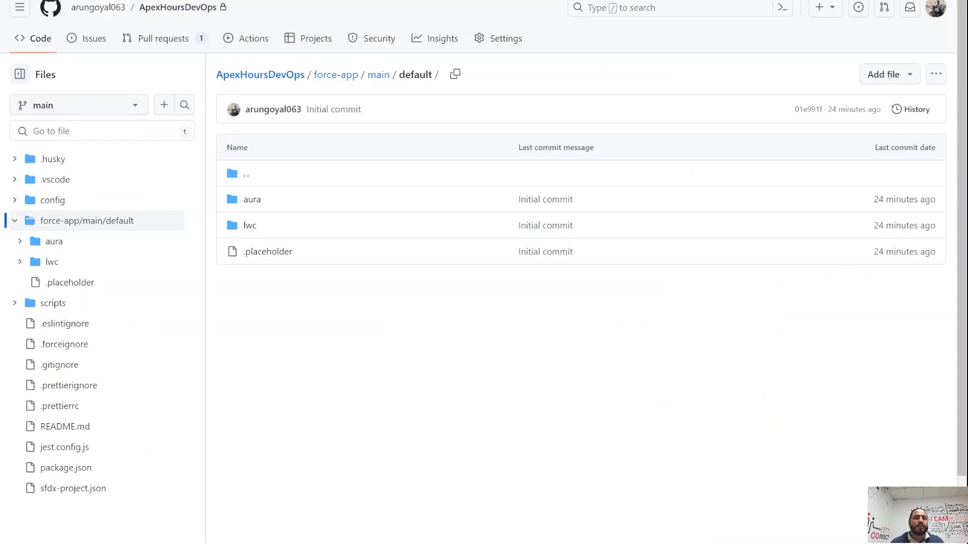
key("alt+Left")
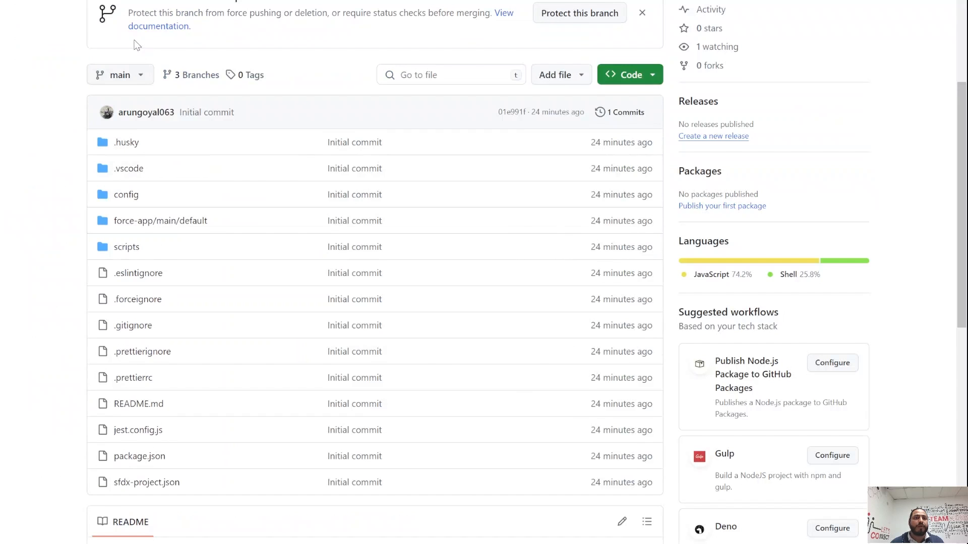
left_click(141, 74)
left_click(158, 227)
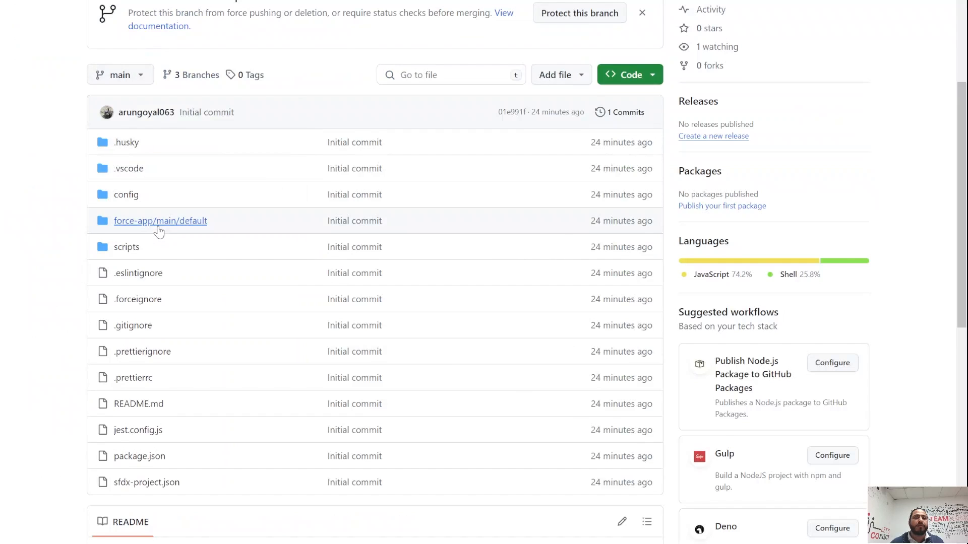
scroll(206, 339, "down", 5)
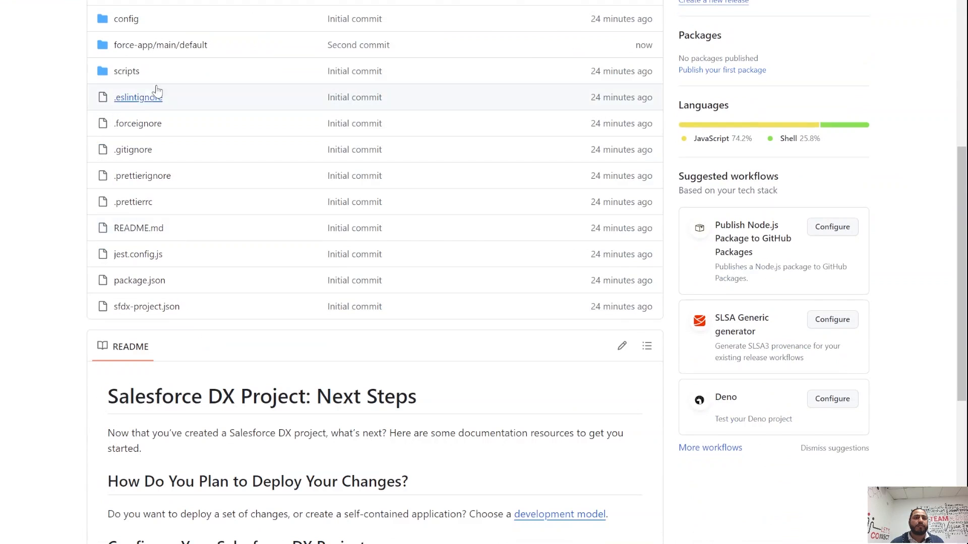
scroll(590, 130, "up", 6)
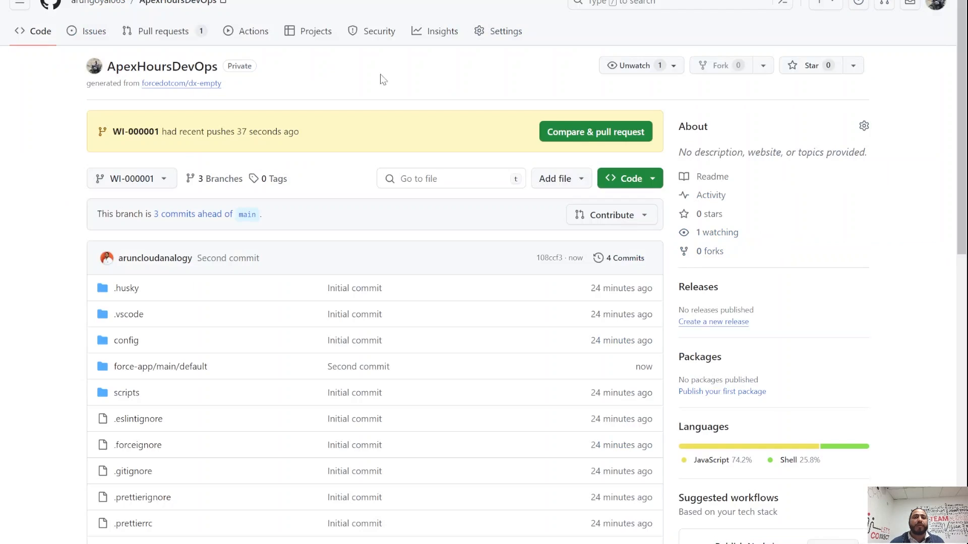
Step: Create a pull request from WI-000001 into the UAT base branch with the description "Second chnages"
scroll(274, 212, "down", 1)
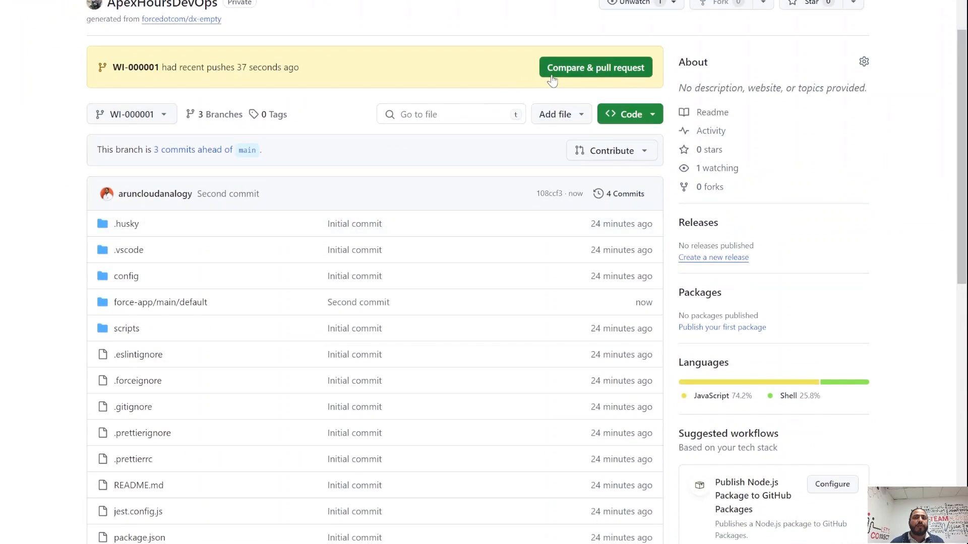
left_click(552, 76)
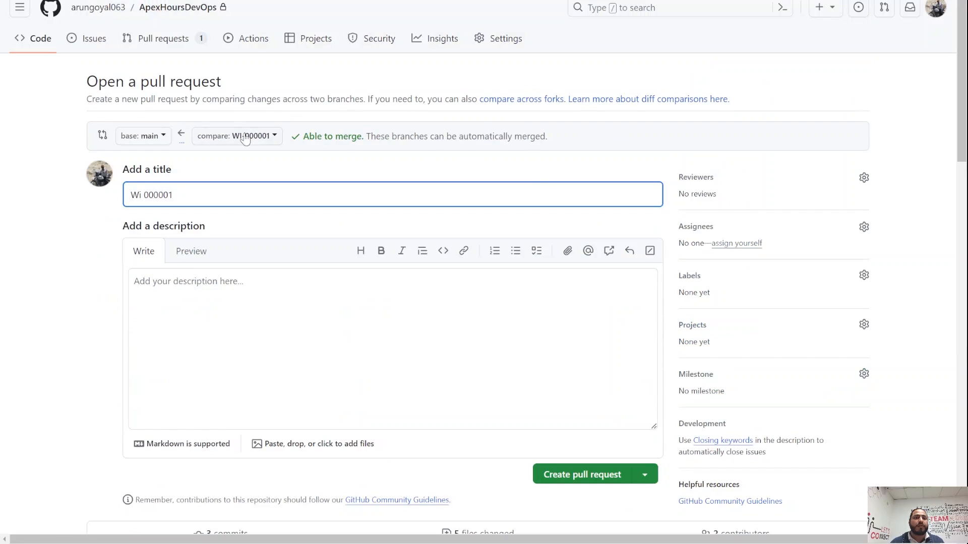
left_click(160, 141)
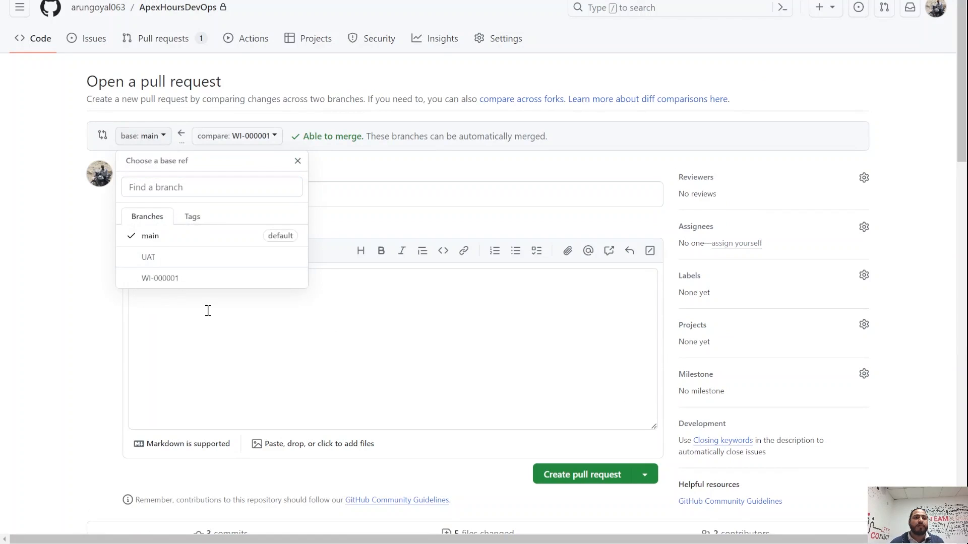
left_click(148, 257)
left_click(207, 311)
type("Second chnages")
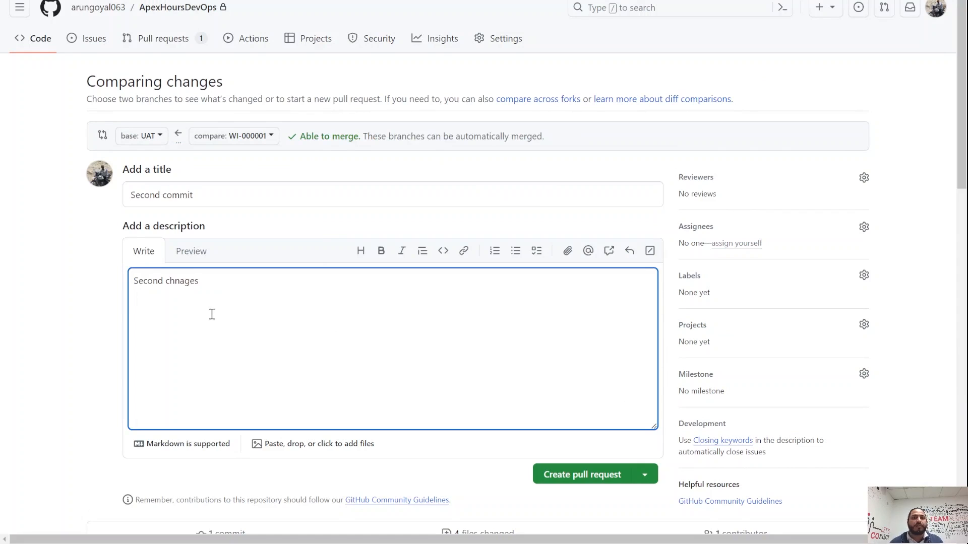
scroll(480, 351, "down", 1)
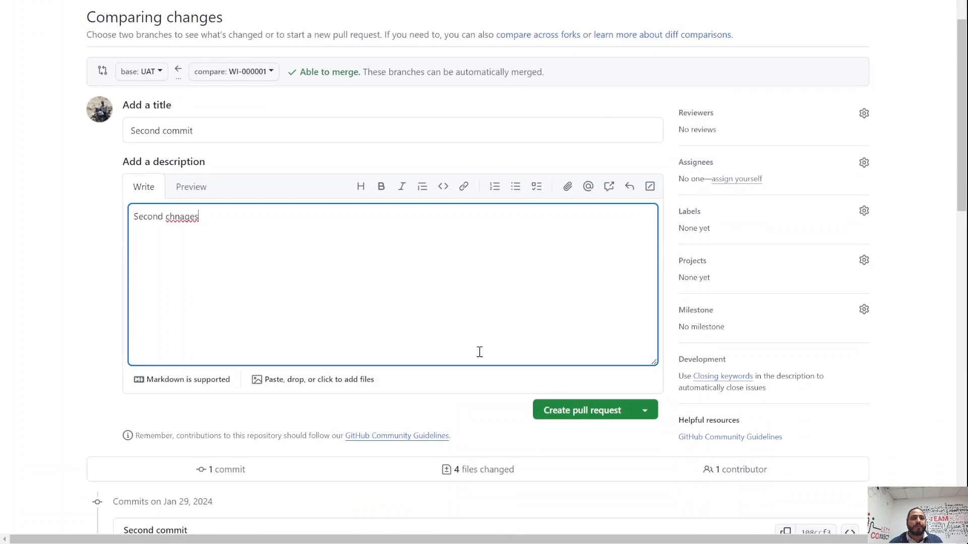
left_click(549, 409)
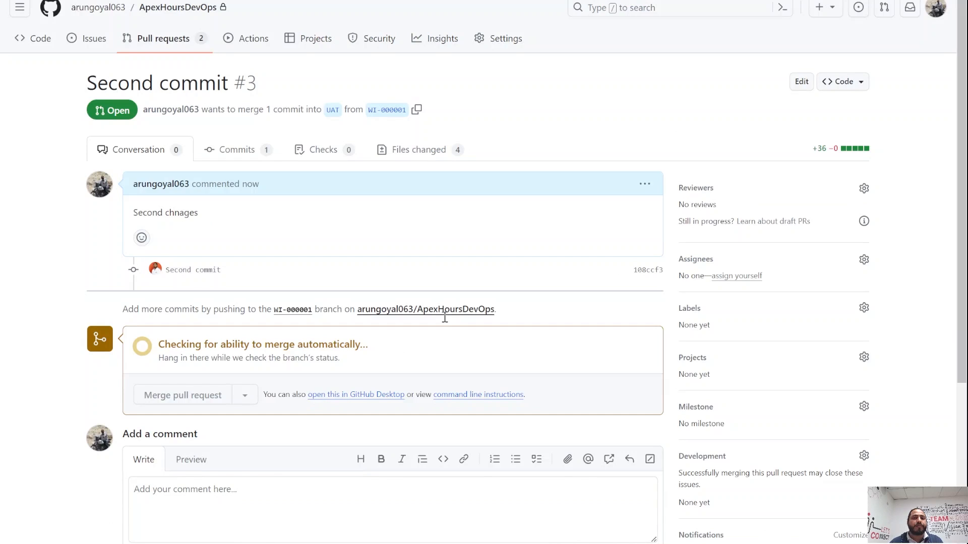
Step: Merge the "Second commit" pull request into the UAT branch and confirm the merge
scroll(444, 326, "down", 3)
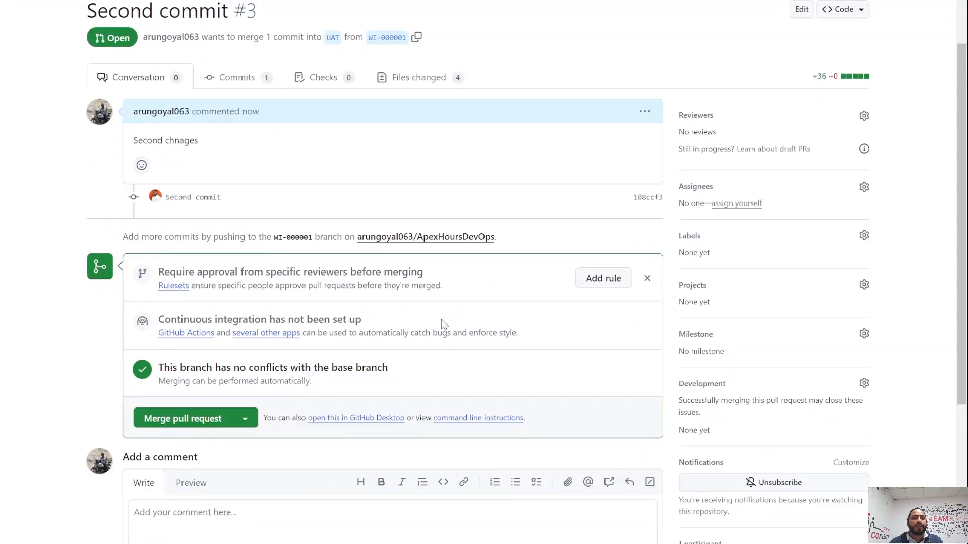
left_click(194, 362)
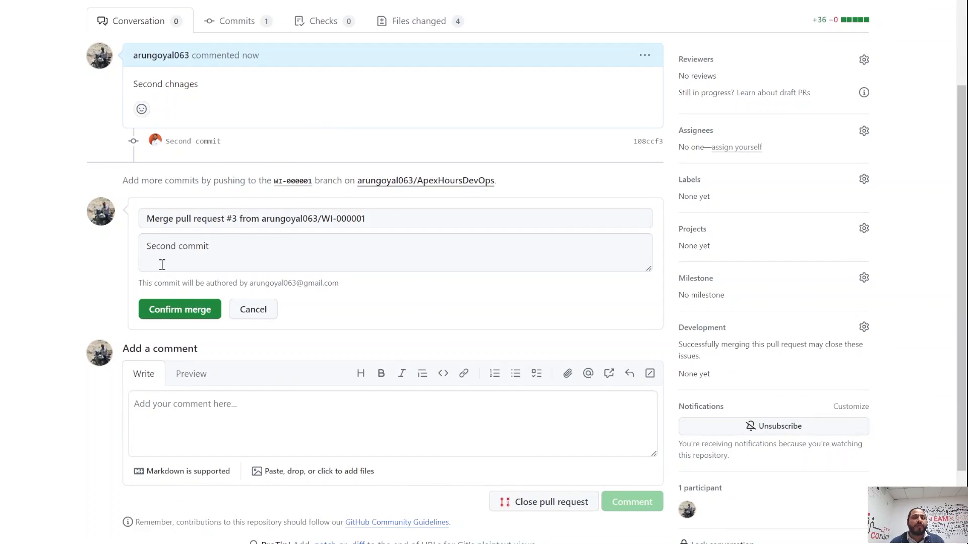
left_click(183, 314)
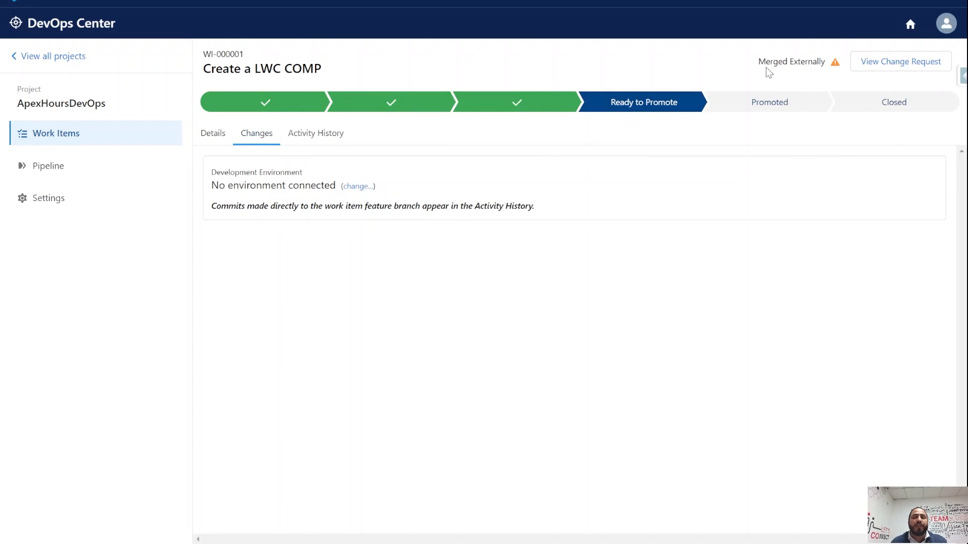
Step: In DevOps Center, complete the externally merged WI-000001 promotion to UAT, using "Changes not in UAT stage" and the Default test option
left_click_drag(758, 62, 829, 70)
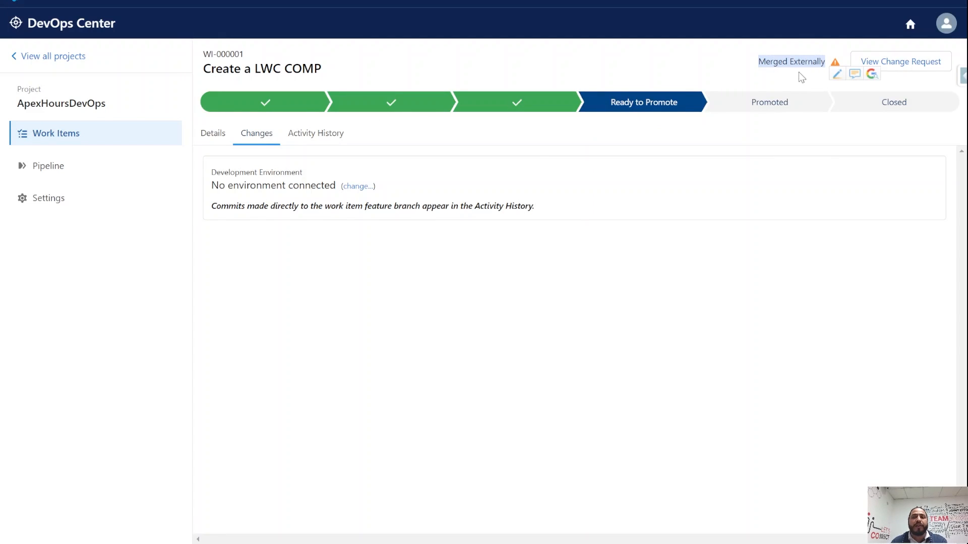
left_click(59, 171)
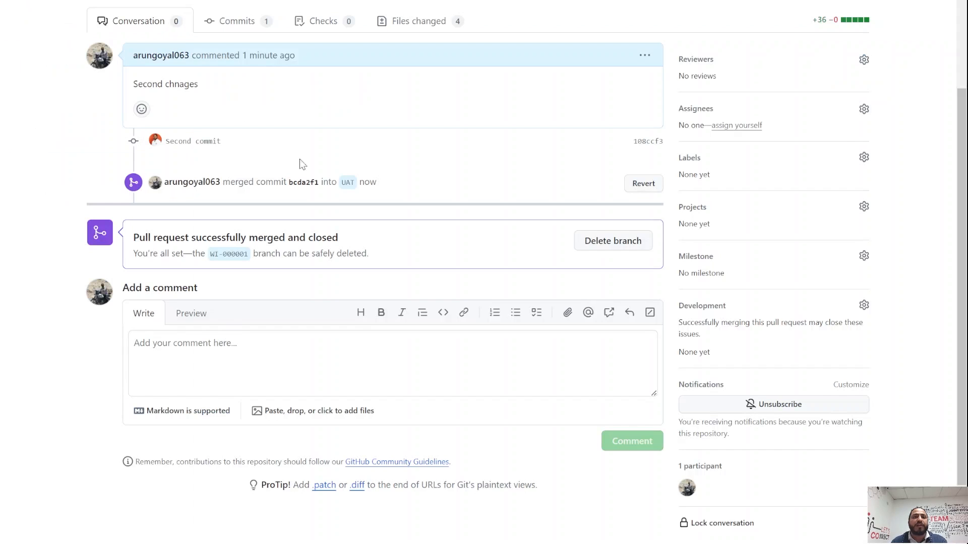
scroll(163, 139, "up", 3)
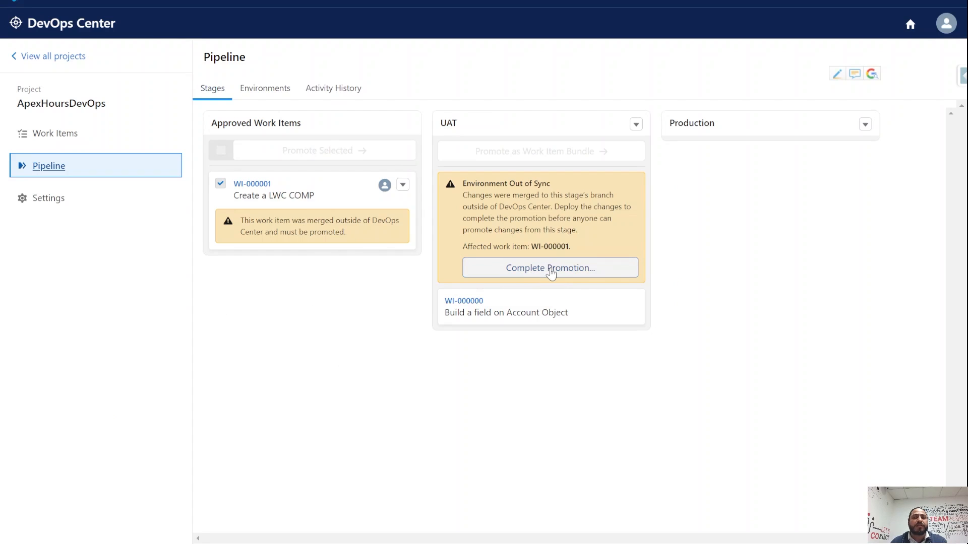
left_click(550, 272)
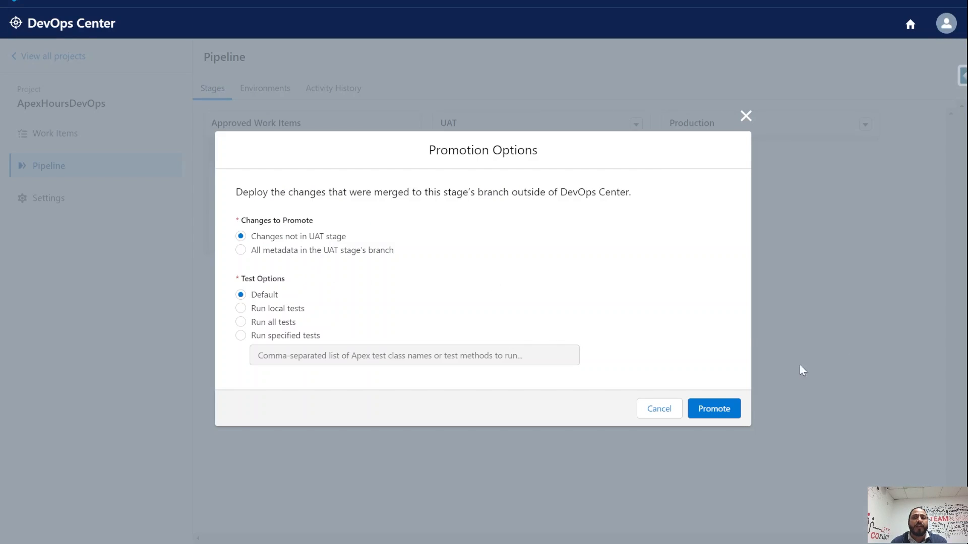
left_click(708, 408)
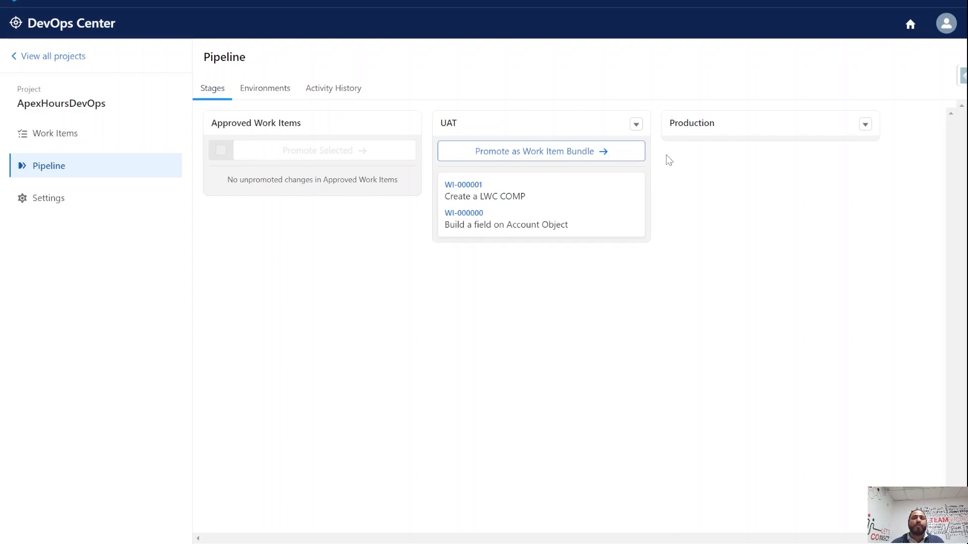
Step: Try to promote the UAT work items as a bundle to Production, and check the merged "Second commit" pull request in GitHub
left_click(518, 159)
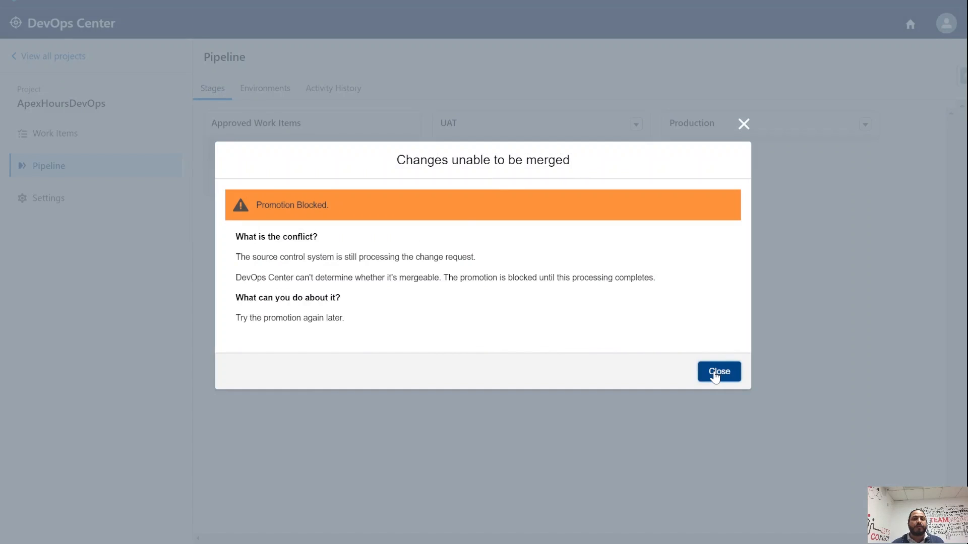
left_click(744, 124)
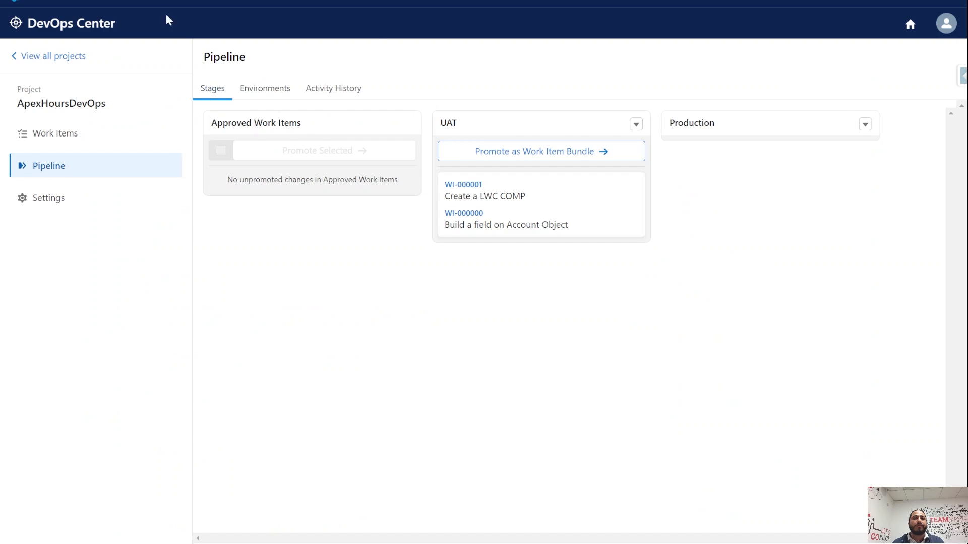
key("F5")
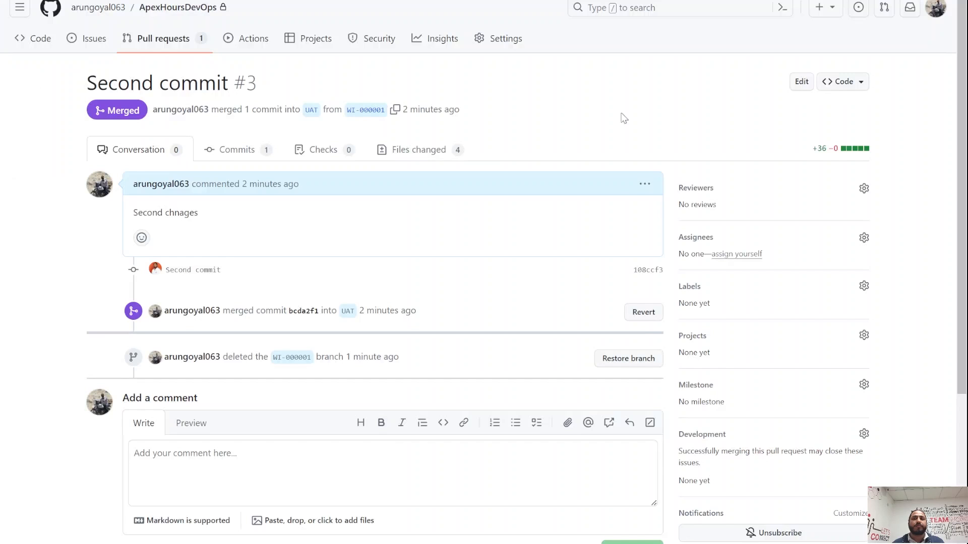
scroll(651, 369, "down", 4)
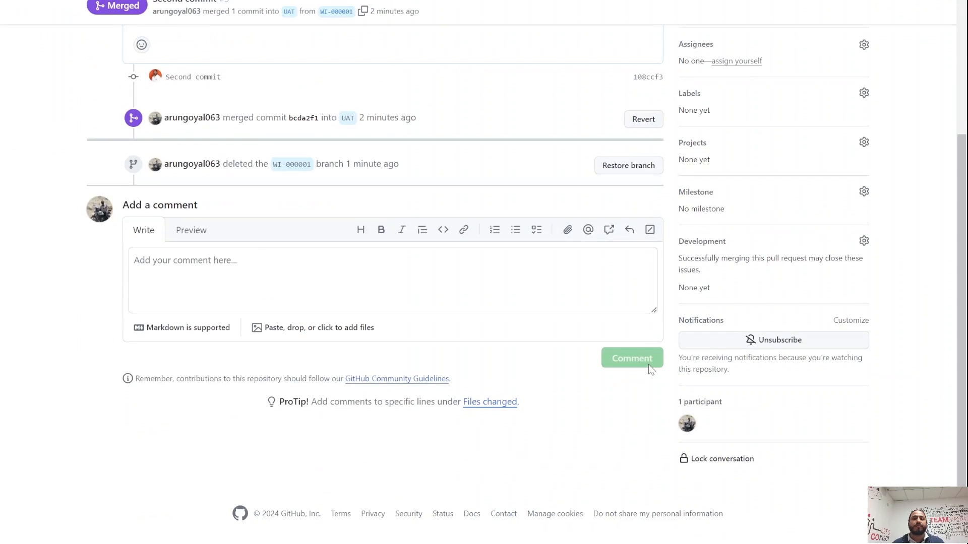
scroll(652, 370, "up", 4)
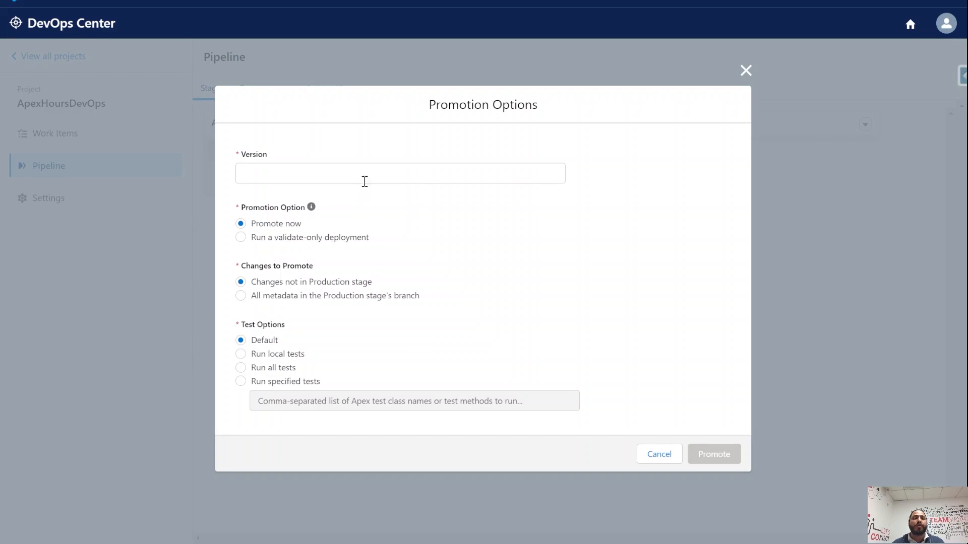
Step: Promote the UAT work item bundle to Production as version R1.0, using "Promote now", "Changes not in Production stage" and the Default test option
left_click(374, 175)
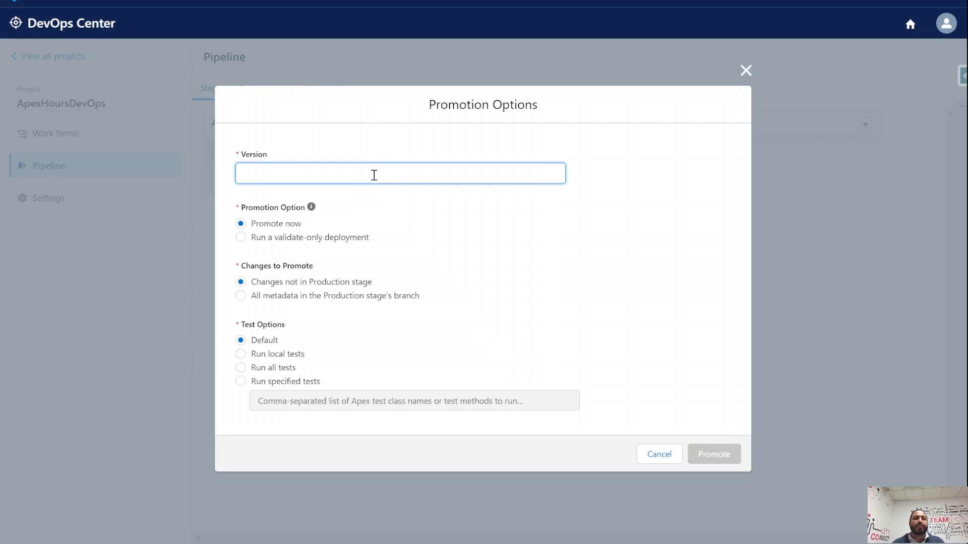
type("R1.0")
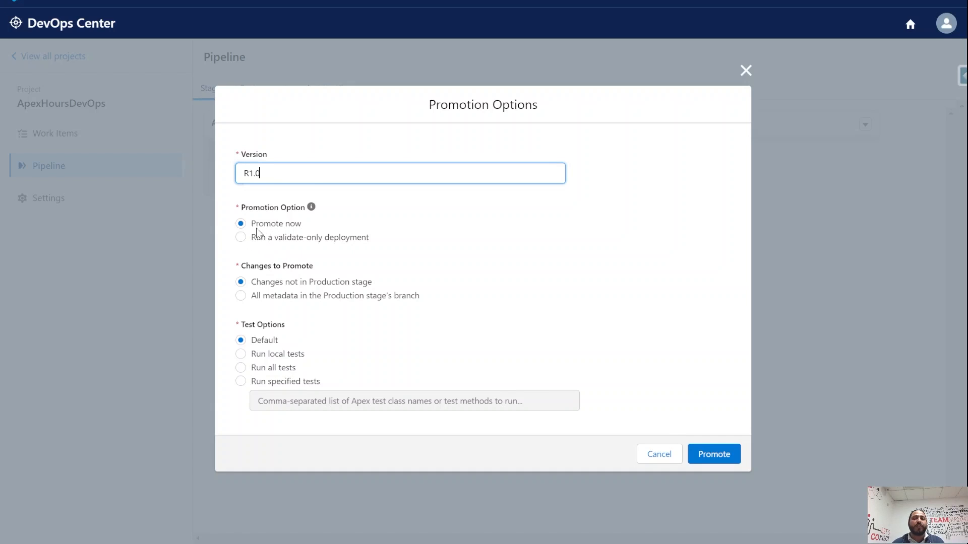
left_click(716, 456)
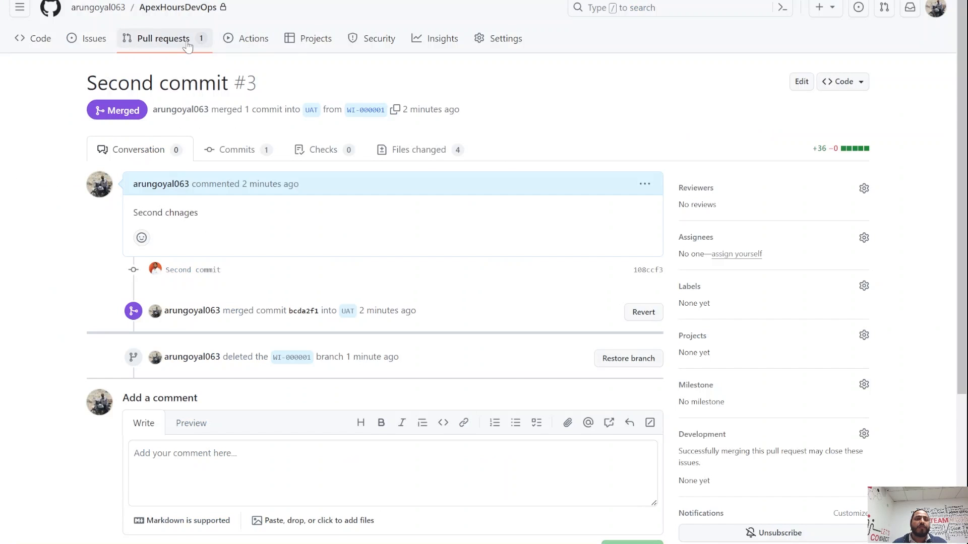
Step: Check the repository's pull requests in GitHub and the status of the ApexHoursDevOps work items in DevOps Center
left_click(188, 46)
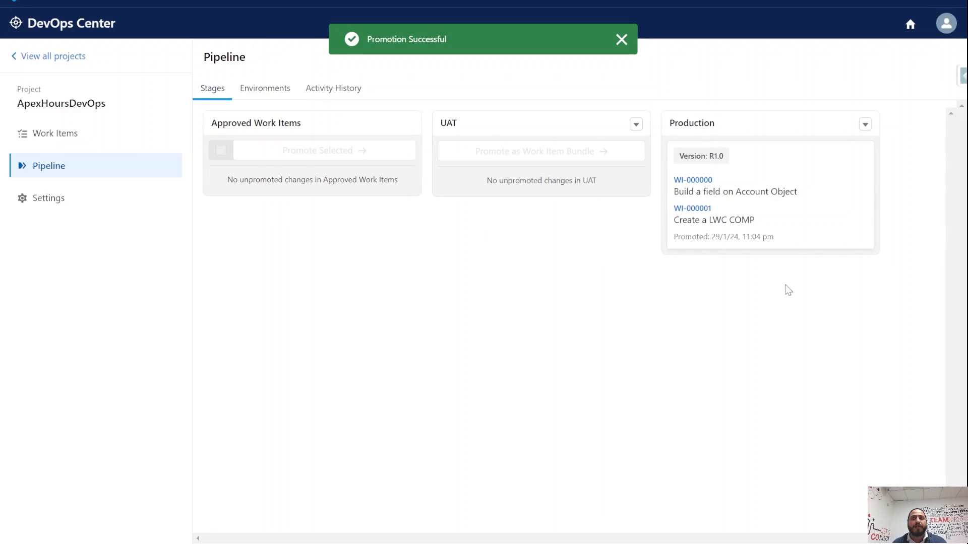
left_click(48, 144)
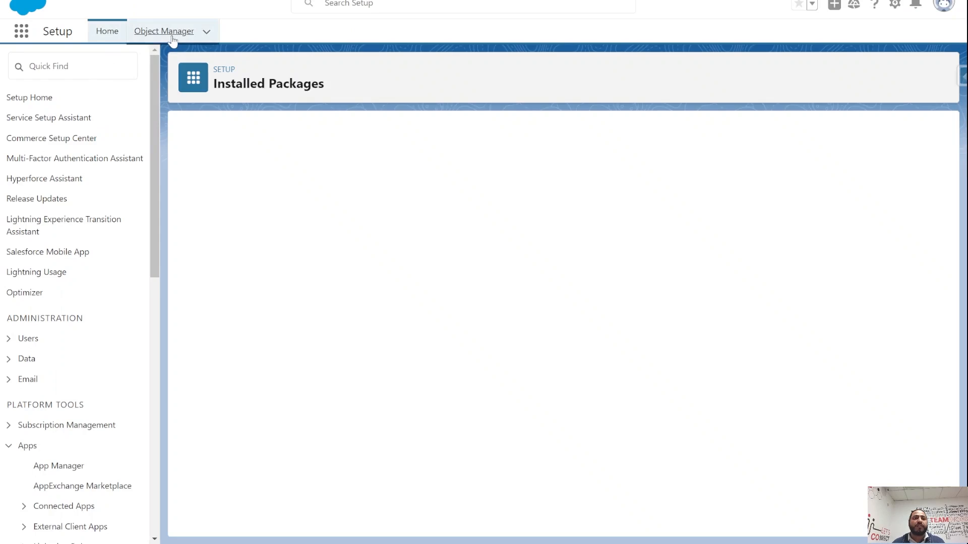
Step: In the production org's Setup, open the Account object's ApexHour field and check its creation and modification details
left_click(169, 32)
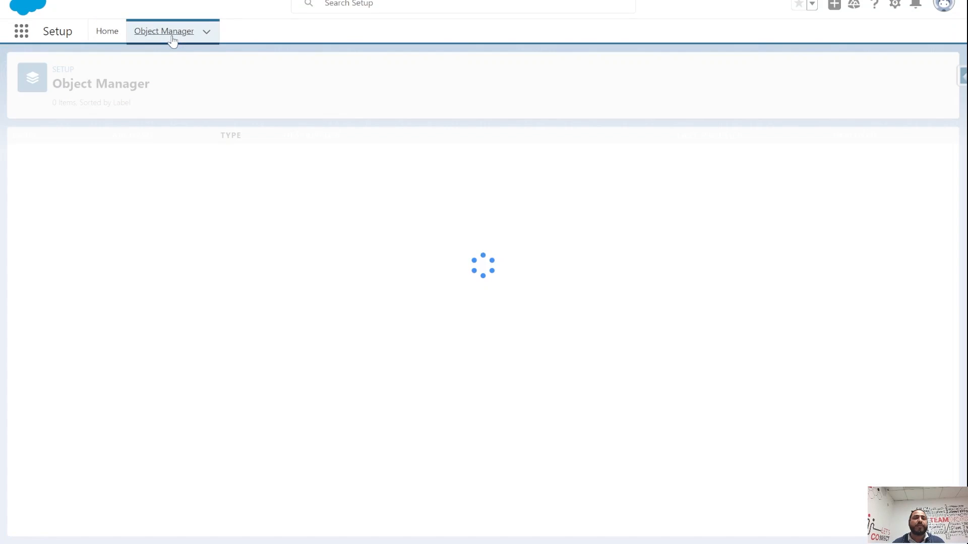
left_click(36, 159)
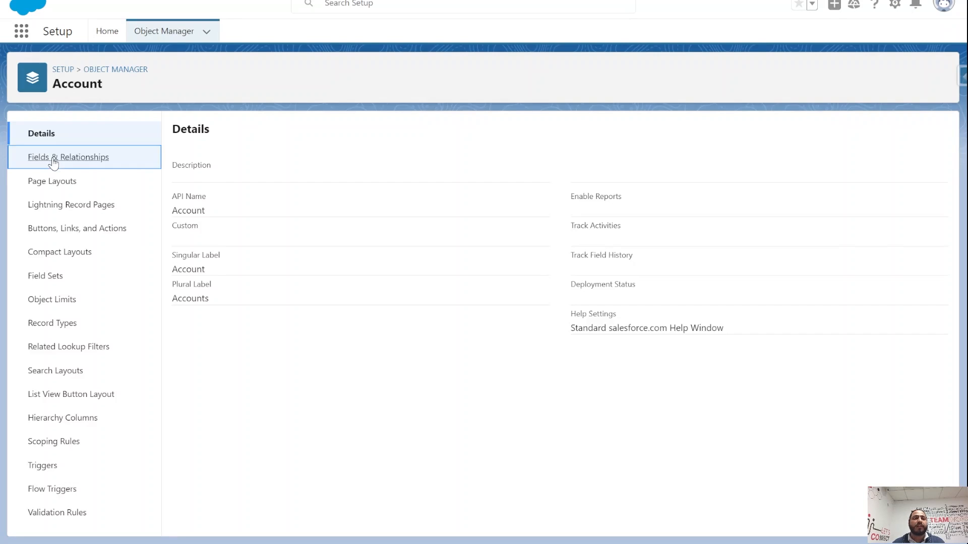
left_click(54, 159)
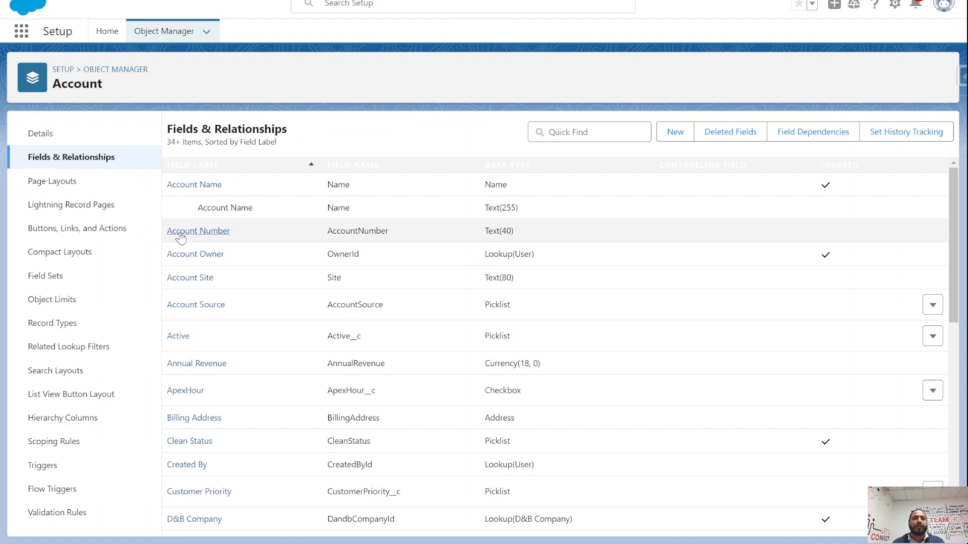
scroll(216, 268, "down", 1)
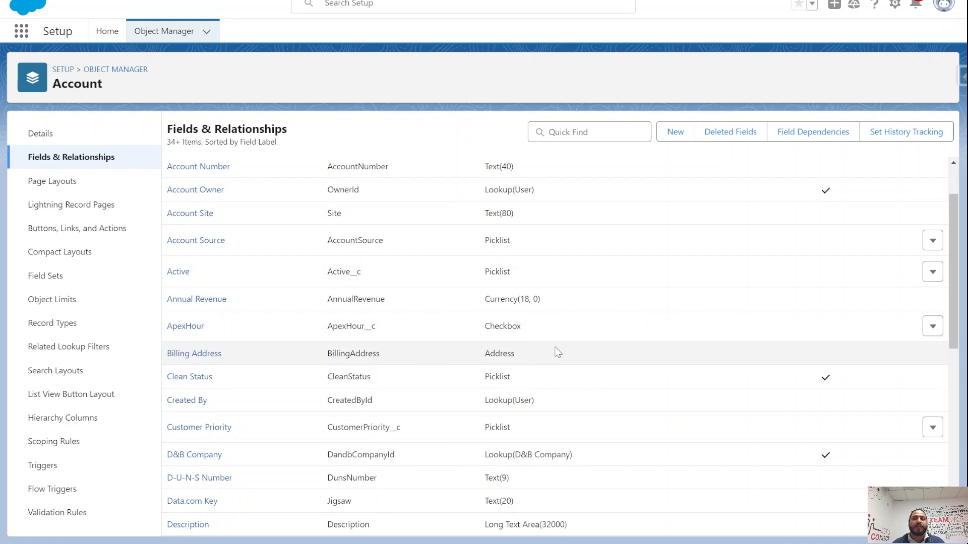
left_click(196, 327)
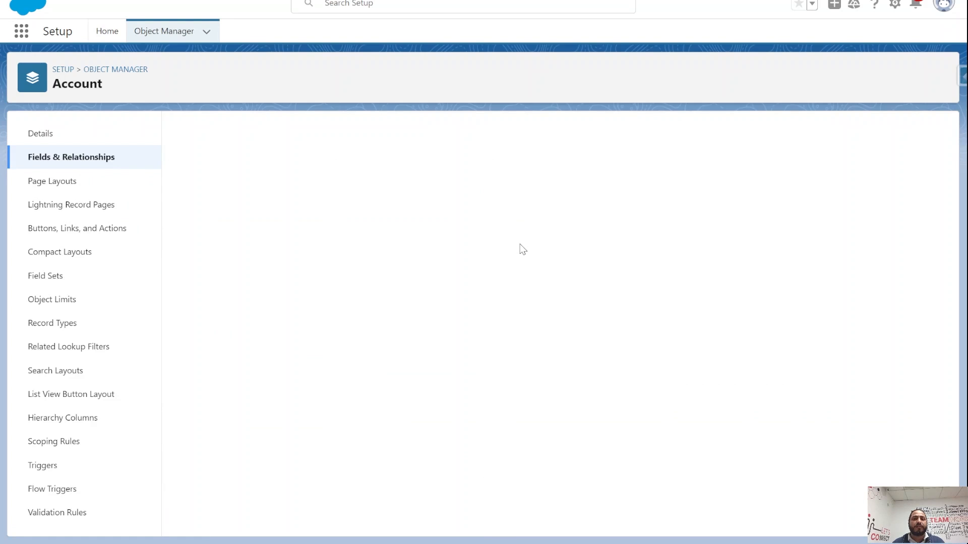
left_click_drag(841, 341, 709, 344)
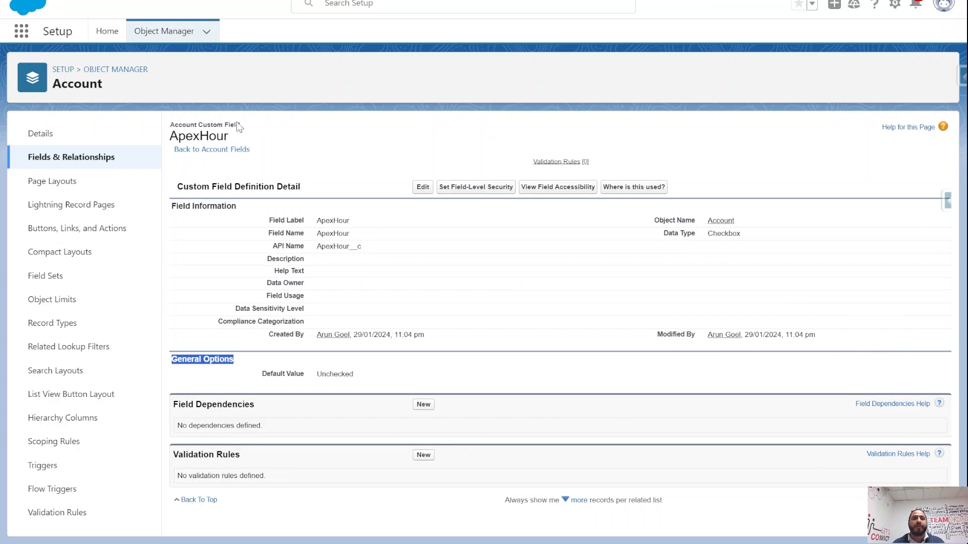
Step: Find Lightning Components in Setup and open the apexhourComp component to check its creation and modification details
left_click(147, 33)
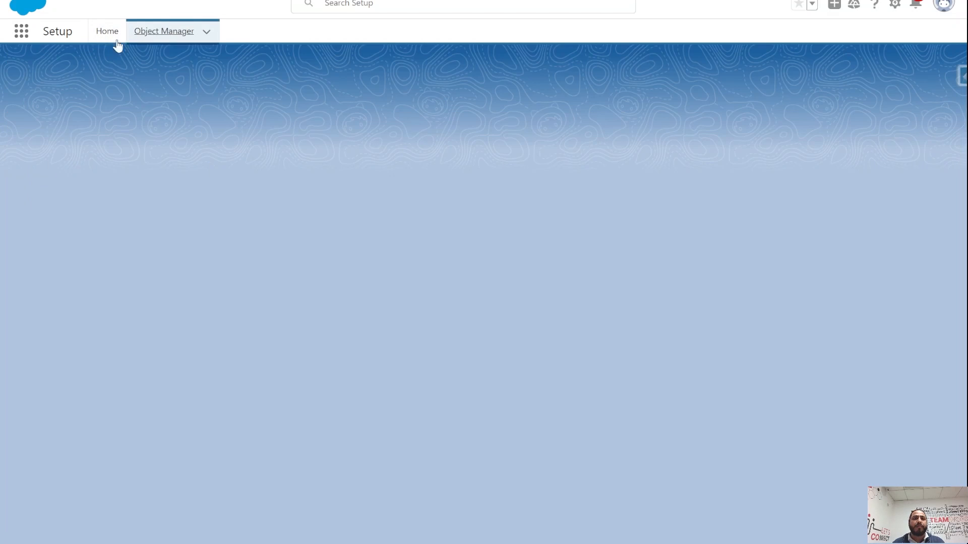
left_click(107, 31)
left_click(95, 61)
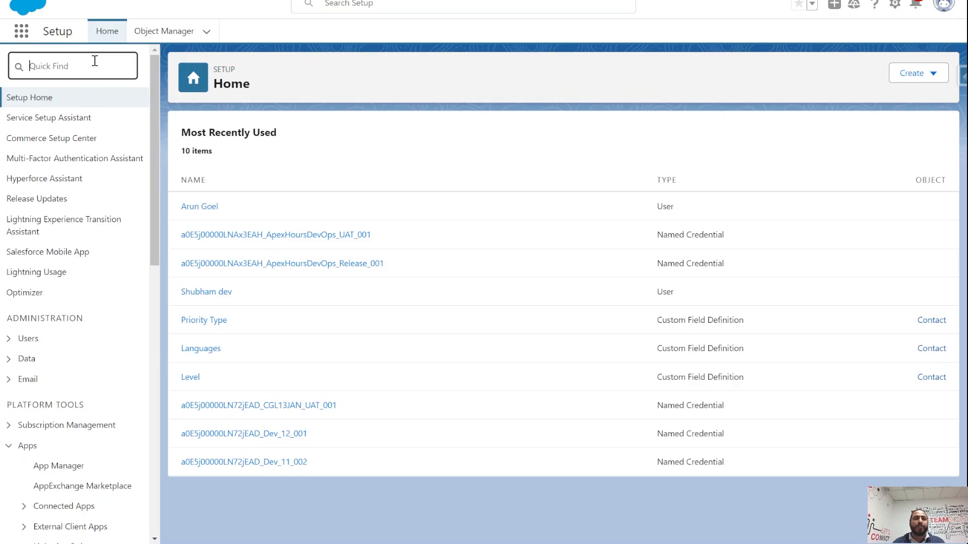
type("light")
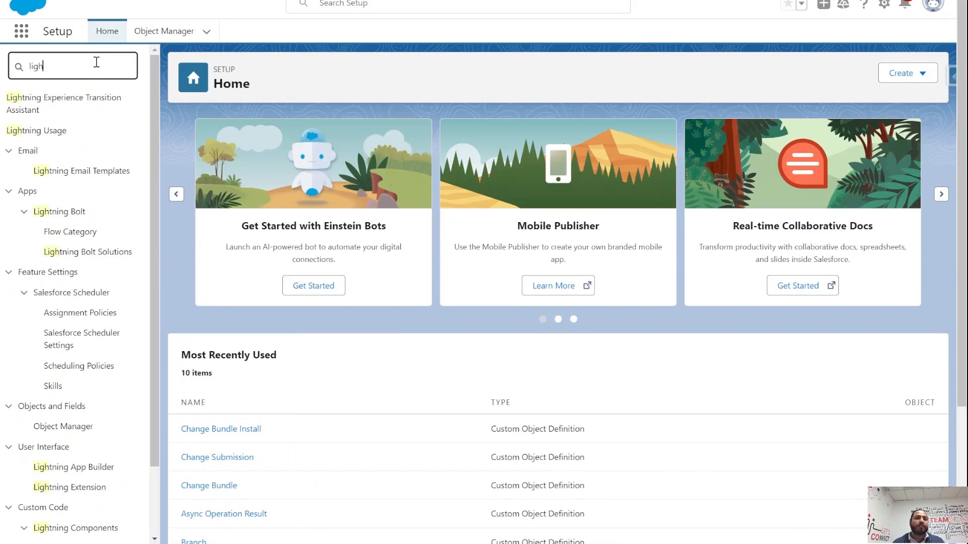
scroll(76, 276, "down", 2)
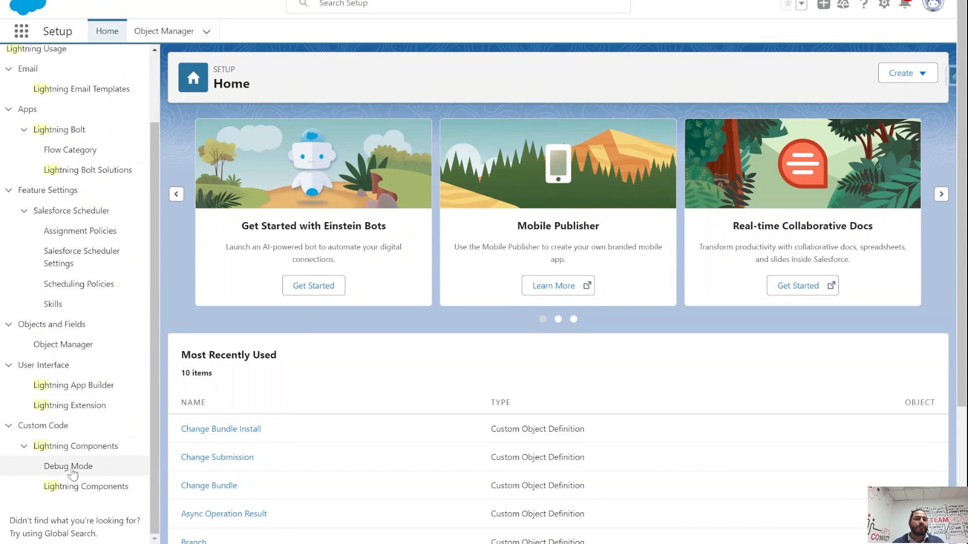
left_click(80, 487)
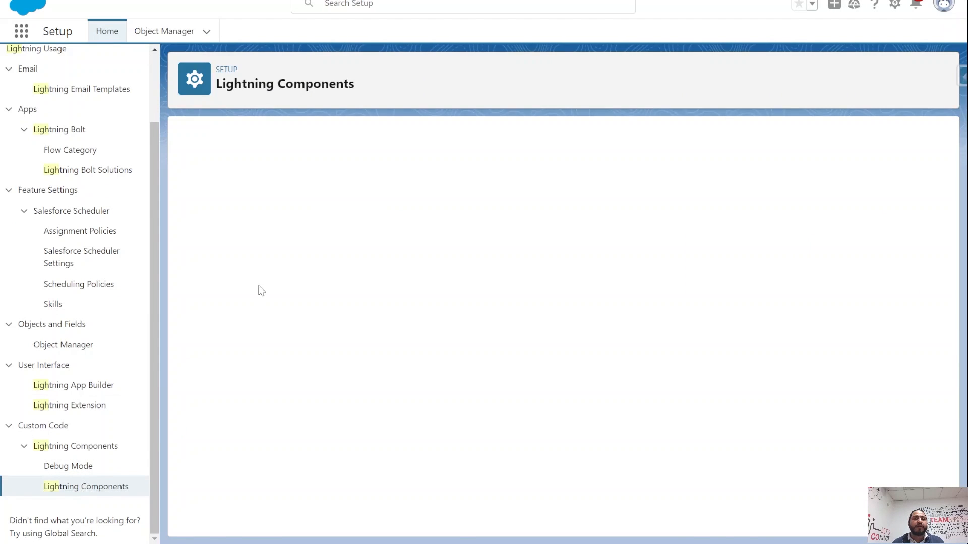
scroll(252, 303, "down", 1)
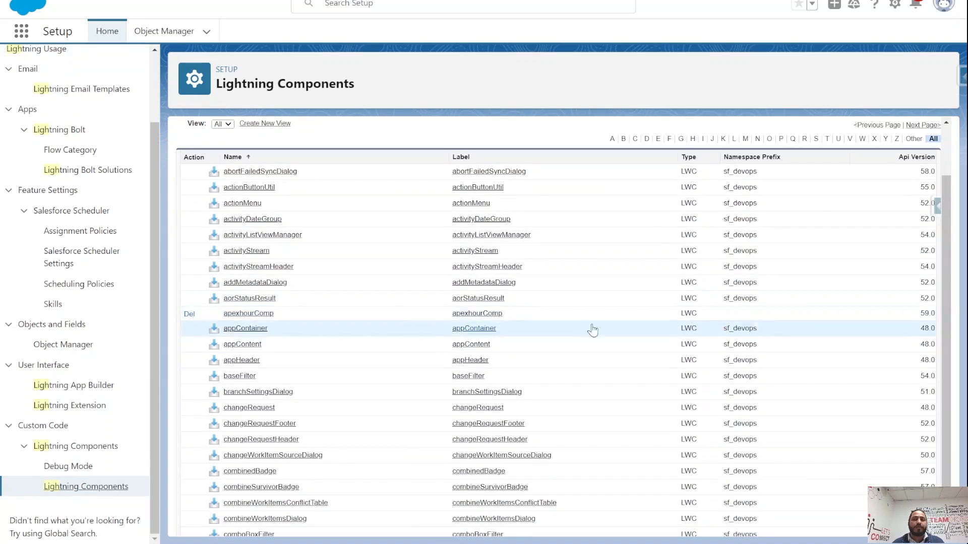
left_click(272, 313)
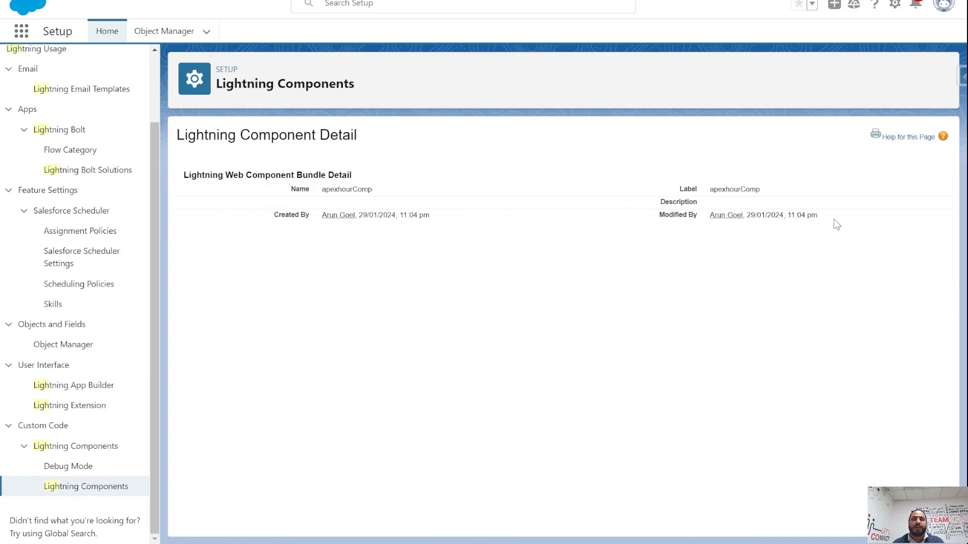
left_click_drag(786, 218, 818, 227)
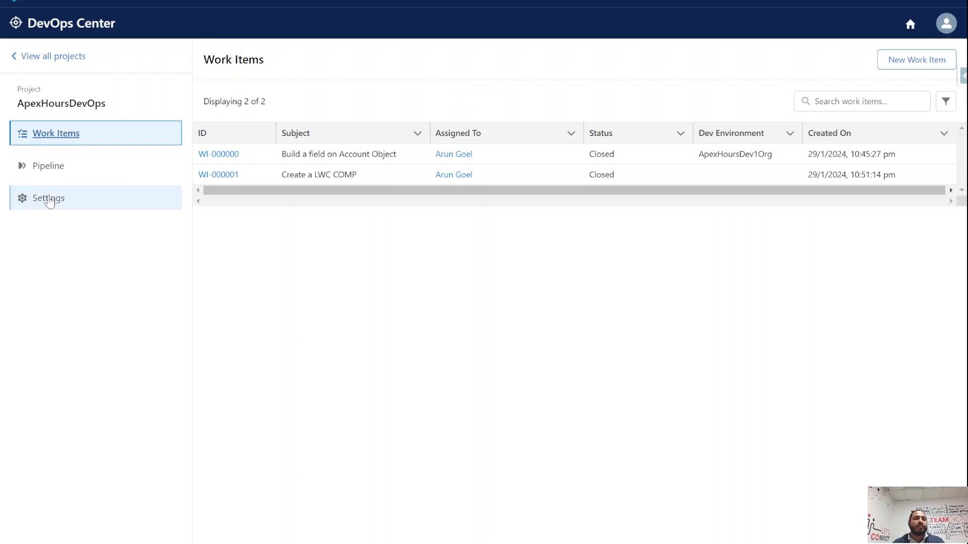
Step: In DevOps Center, view the pipeline environments and review which UAT work items are missing from ApexHoursDev1Org and ApexHoursDev2Org
left_click(55, 171)
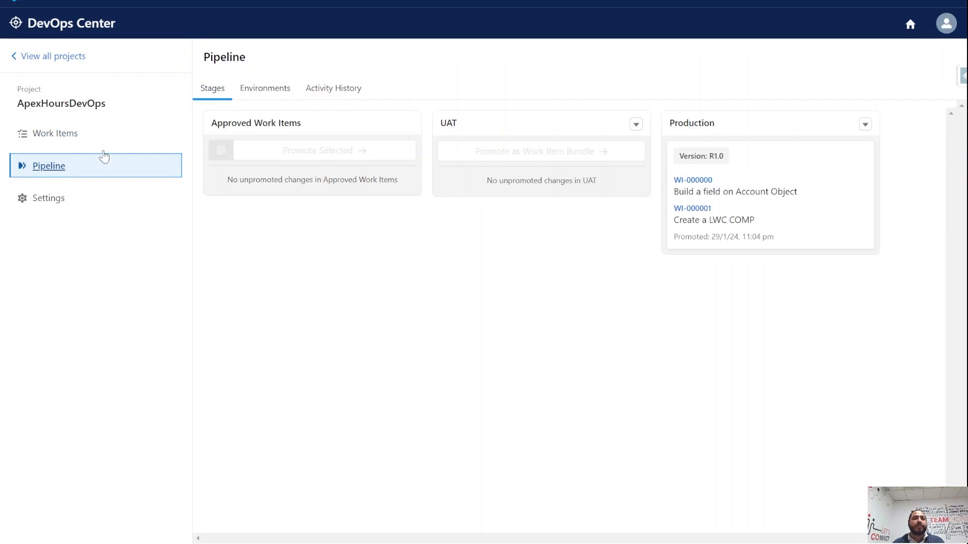
left_click(256, 97)
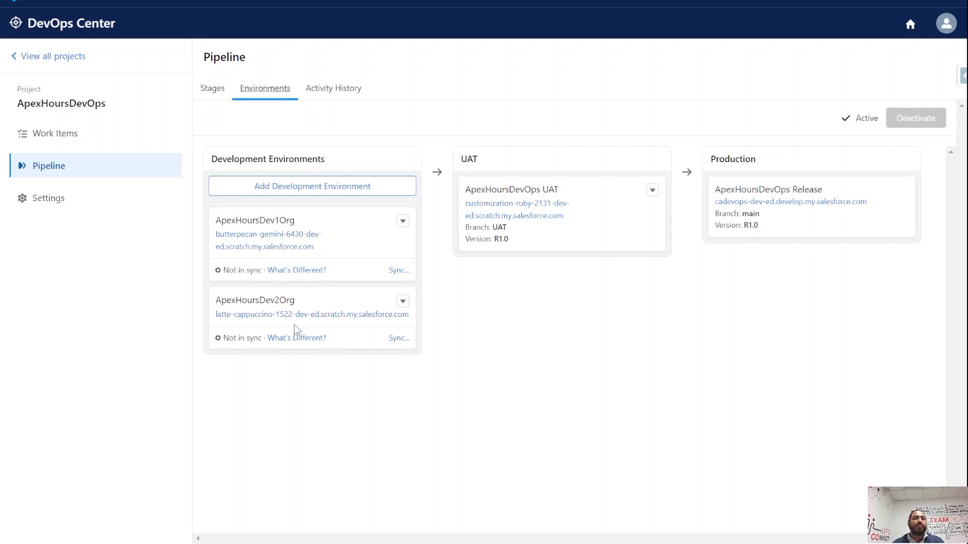
left_click(302, 270)
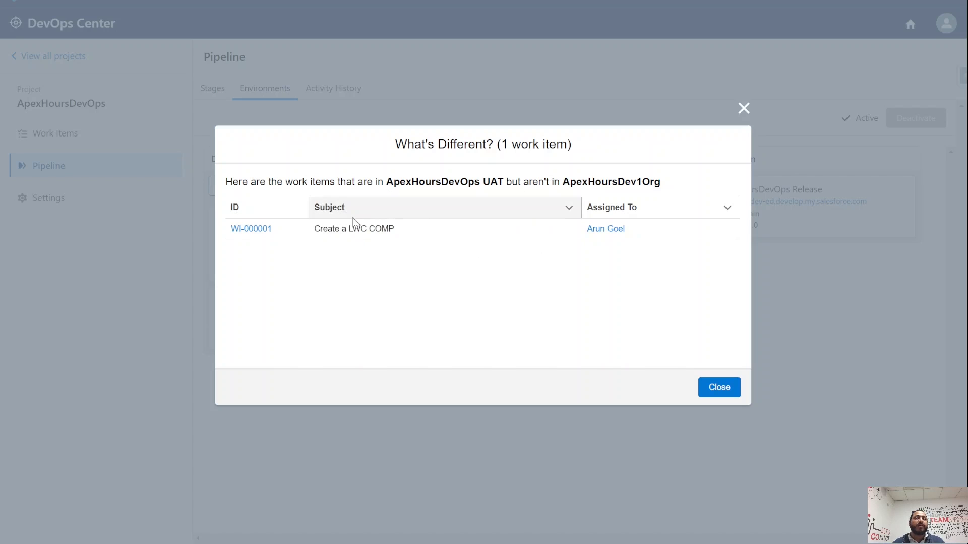
left_click(743, 108)
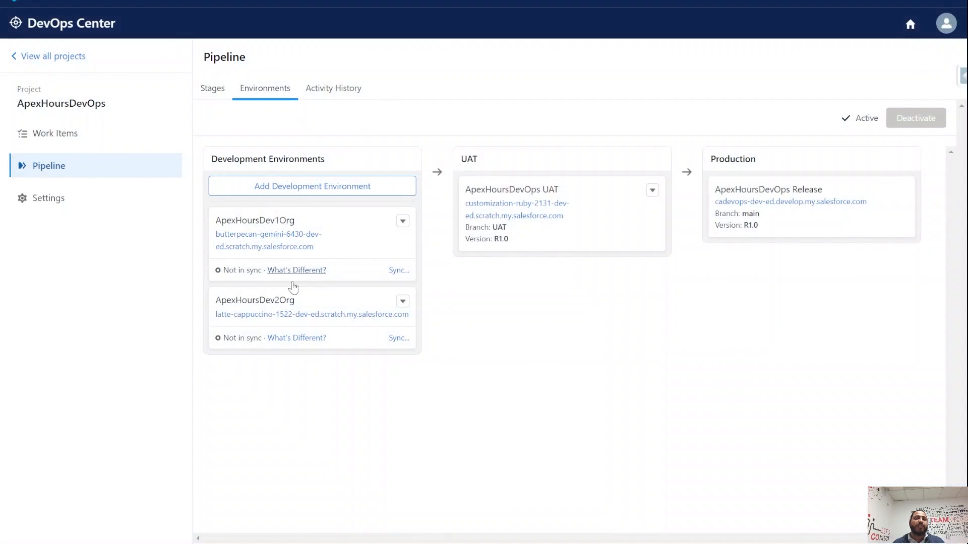
left_click(293, 341)
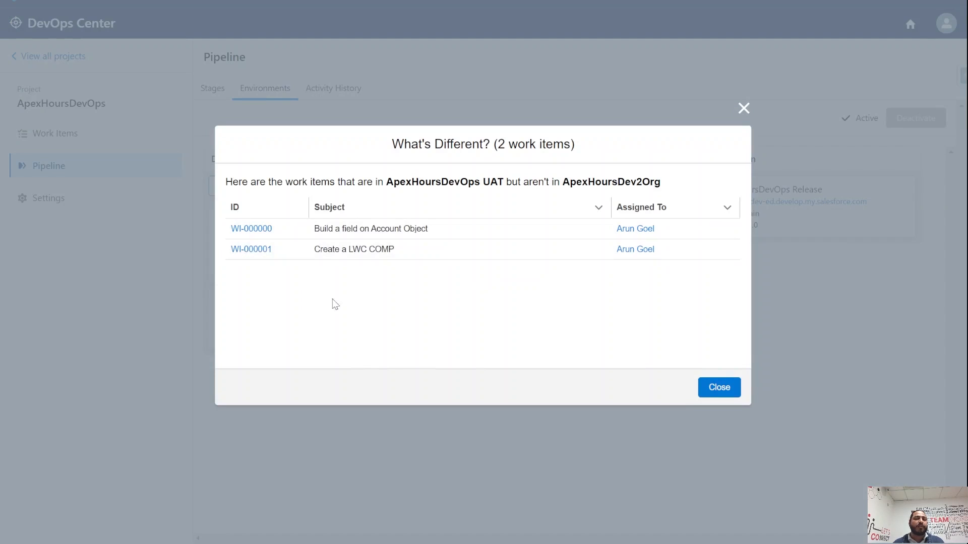
left_click(743, 108)
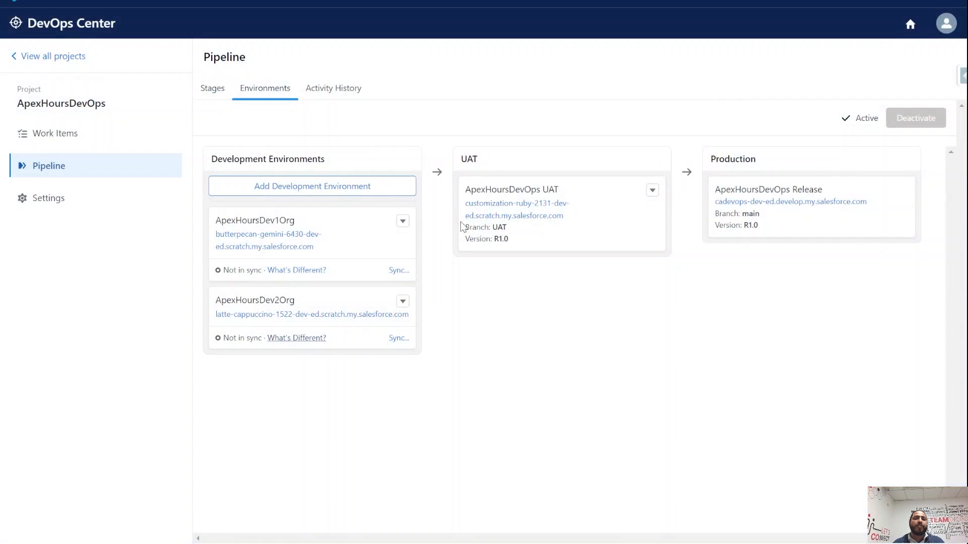
Step: Synchronize ApexHoursDev1Org and ApexHoursDev2Org from UAT, using "Changes not in dev environment" and the Default test option
left_click(405, 277)
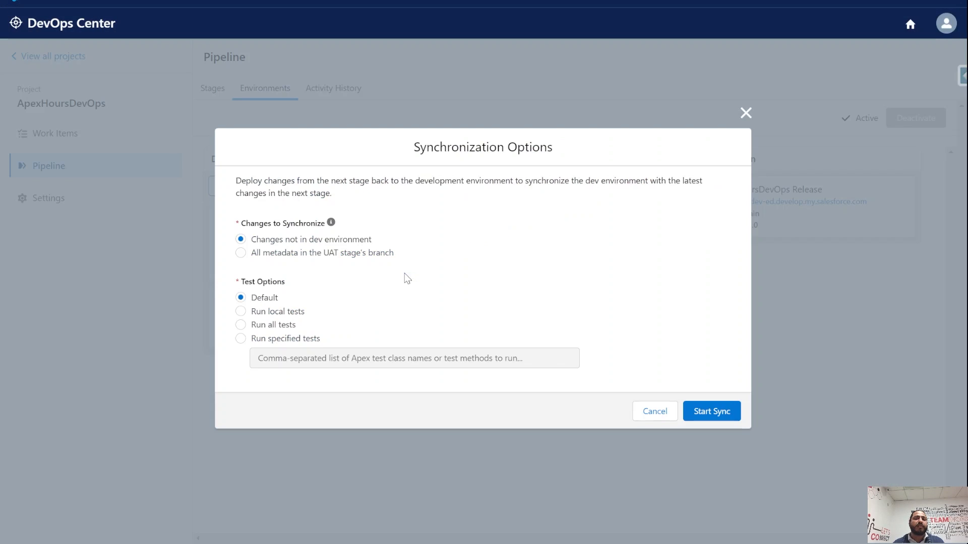
left_click(703, 413)
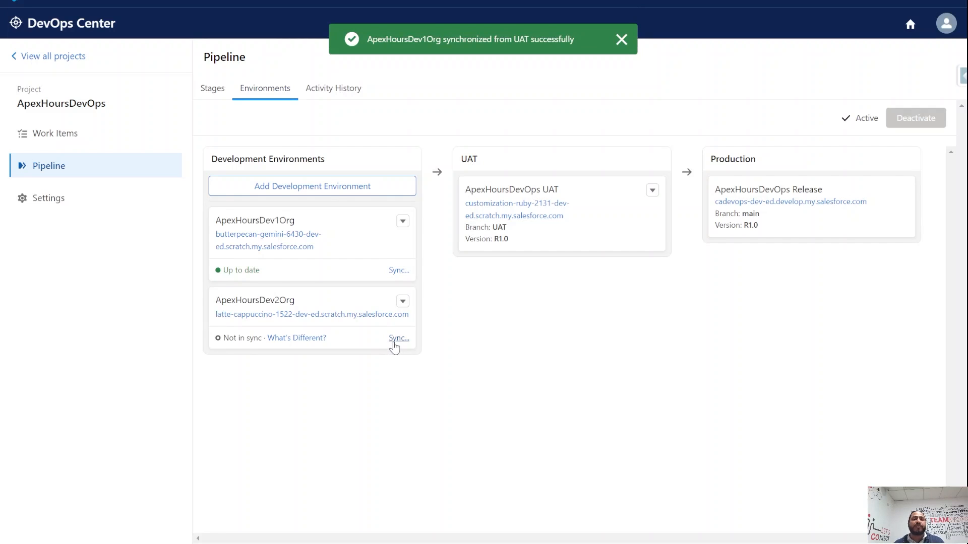
left_click(394, 343)
left_click(710, 414)
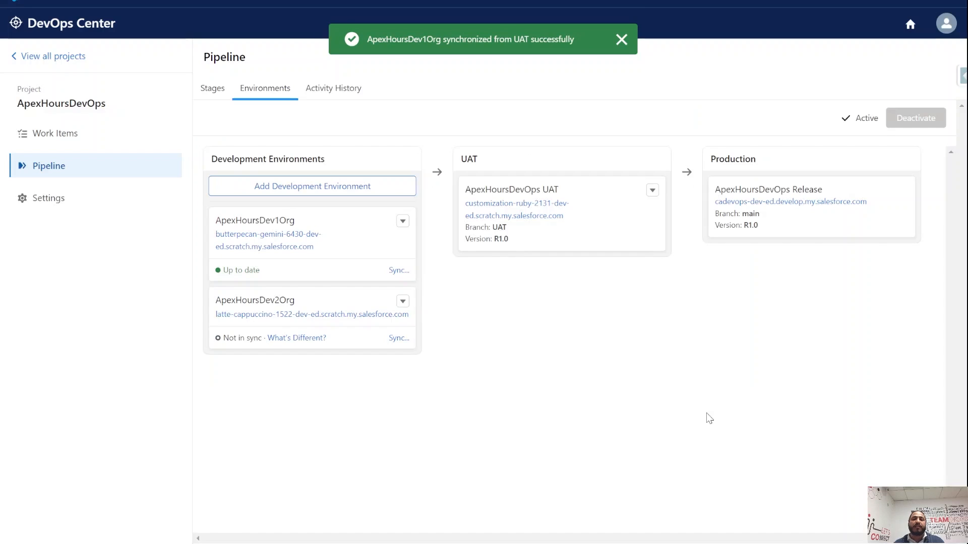